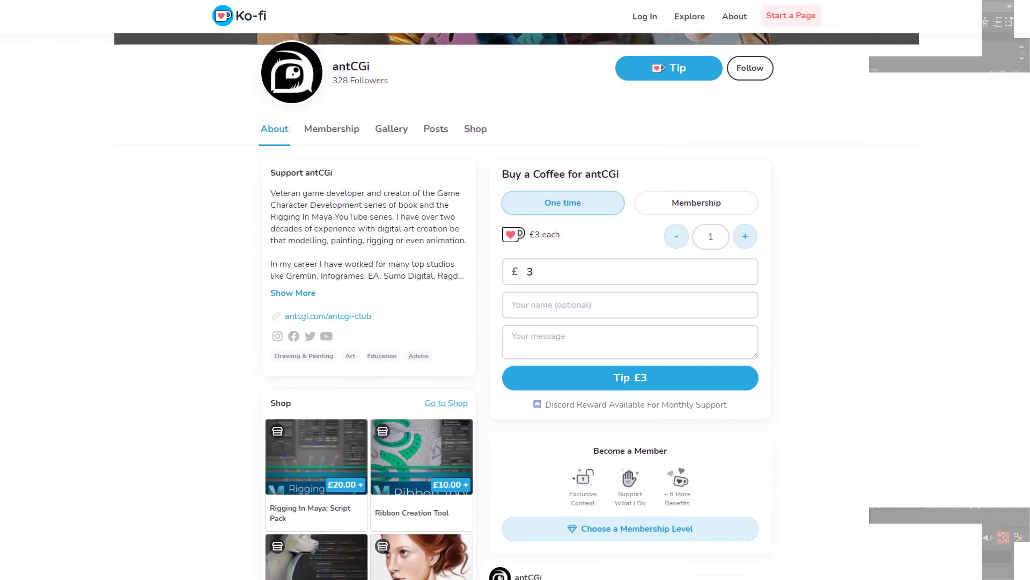
{"action": "scroll", "coordinate": [515, 290], "scroll_direction": "down", "scroll_amount": 3}
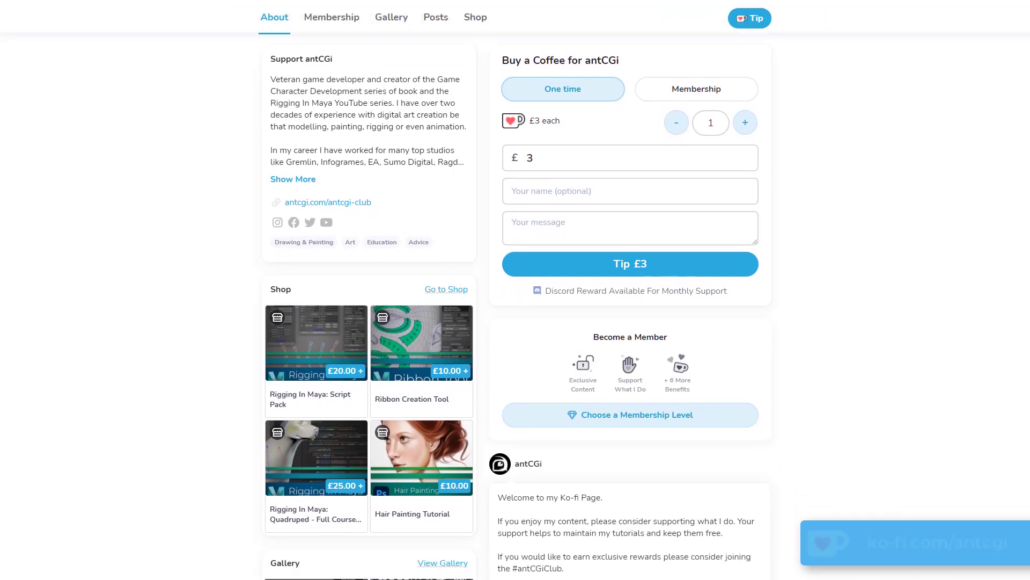
{"action": "scroll", "coordinate": [515, 290], "scroll_direction": "down", "scroll_amount": 4}
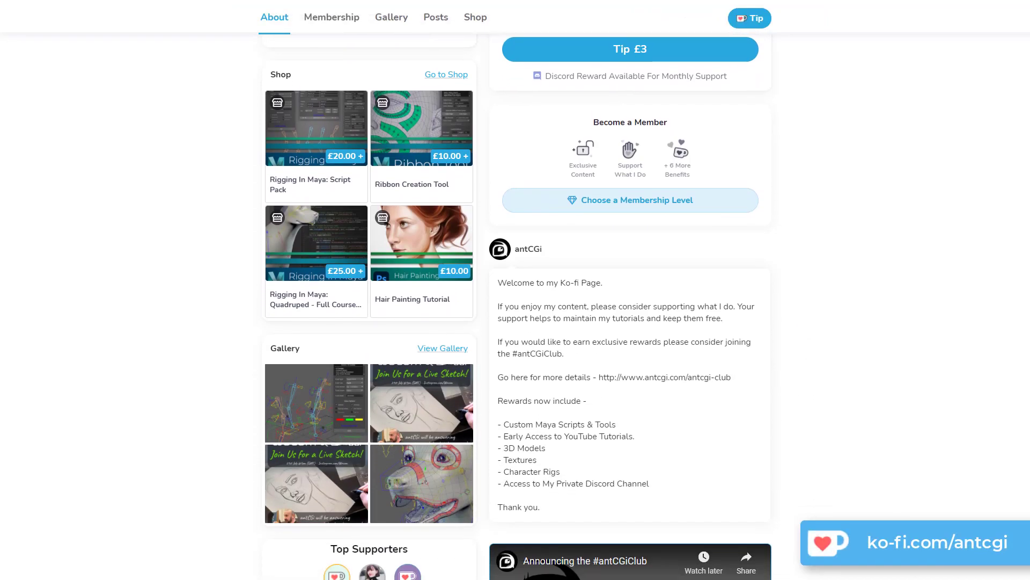
{"action": "scroll", "coordinate": [515, 290], "scroll_direction": "down", "scroll_amount": 4}
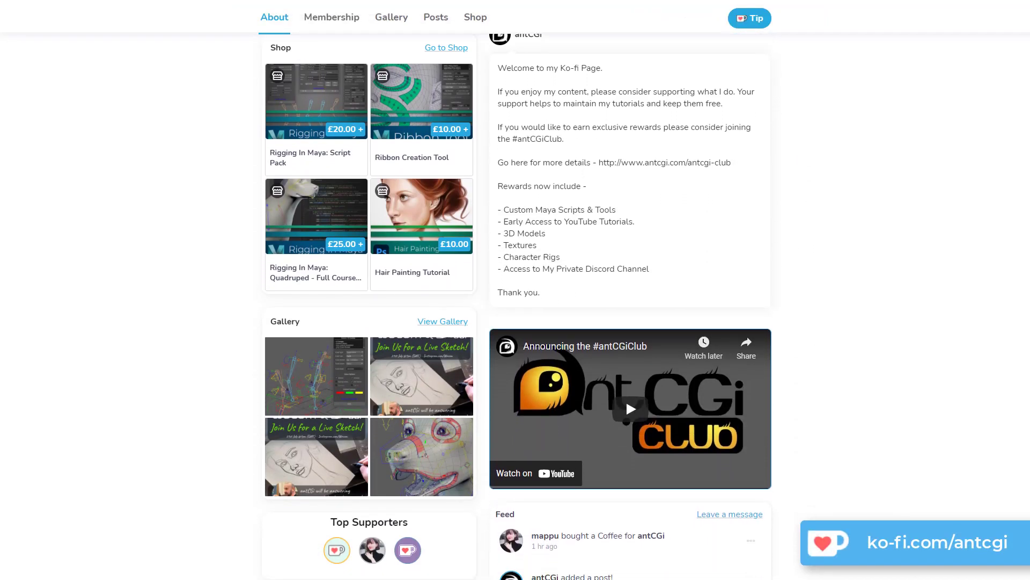
{"action": "scroll", "coordinate": [630, 290], "scroll_direction": "down", "scroll_amount": 4}
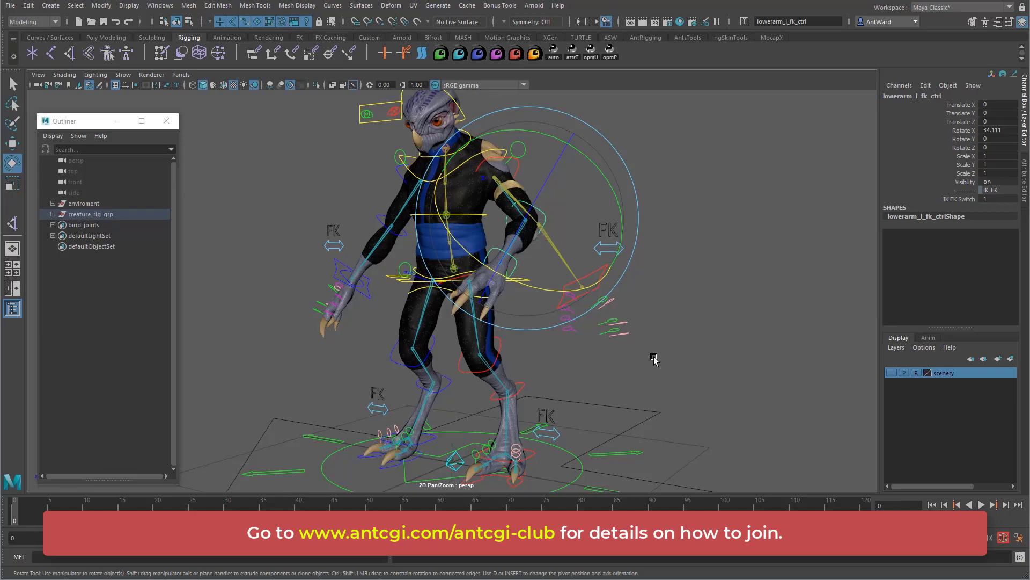
Step: Undo the recent rotations of the left arm's FK controls
{"action": "key", "text": "ctrl+z"}
{"action": "key", "text": "ctrl+z"}
{"action": "key", "text": "ctrl+z"}
{"action": "key", "text": "ctrl+z"}
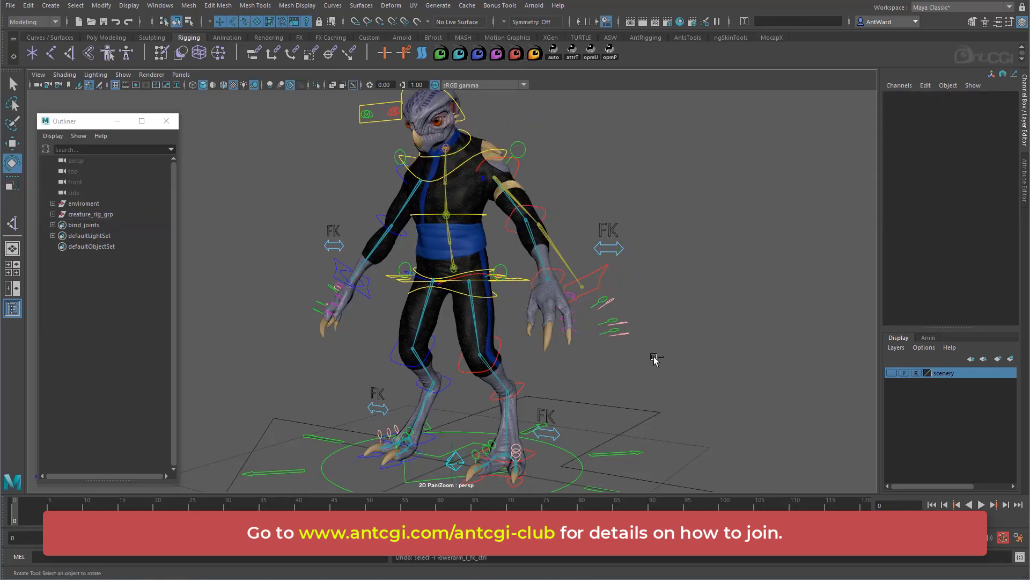
Step: Switch the left arm to IK by setting the IK FK Switch on arm_l_ctrl to 0
{"action": "left_click_drag", "start_coordinate": [612, 342], "coordinate": [591, 333], "text": "alt"}
{"action": "middle_click_drag", "start_coordinate": [606, 317], "coordinate": [574, 340], "text": "alt"}
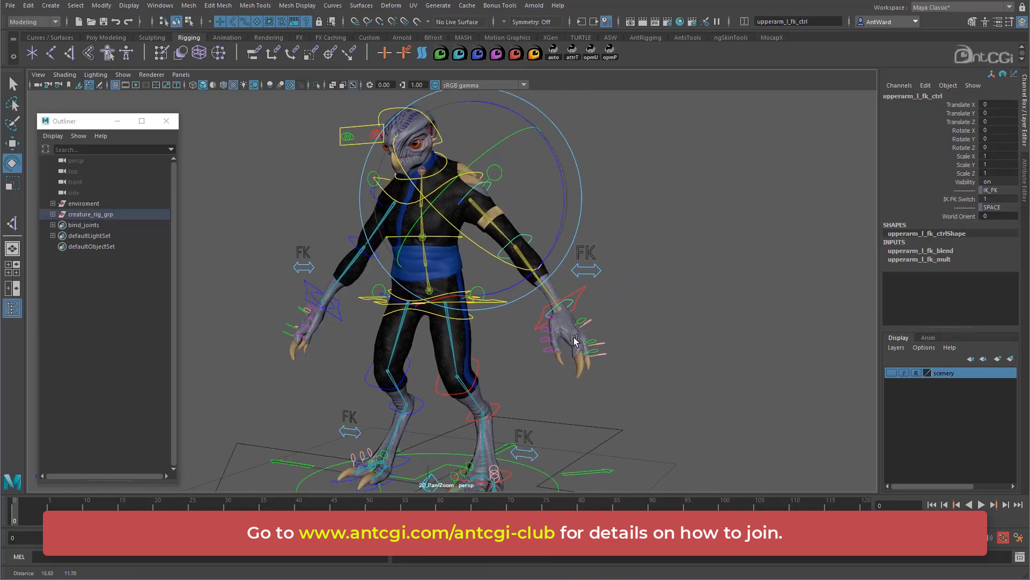
{"action": "left_click", "coordinate": [594, 285]}
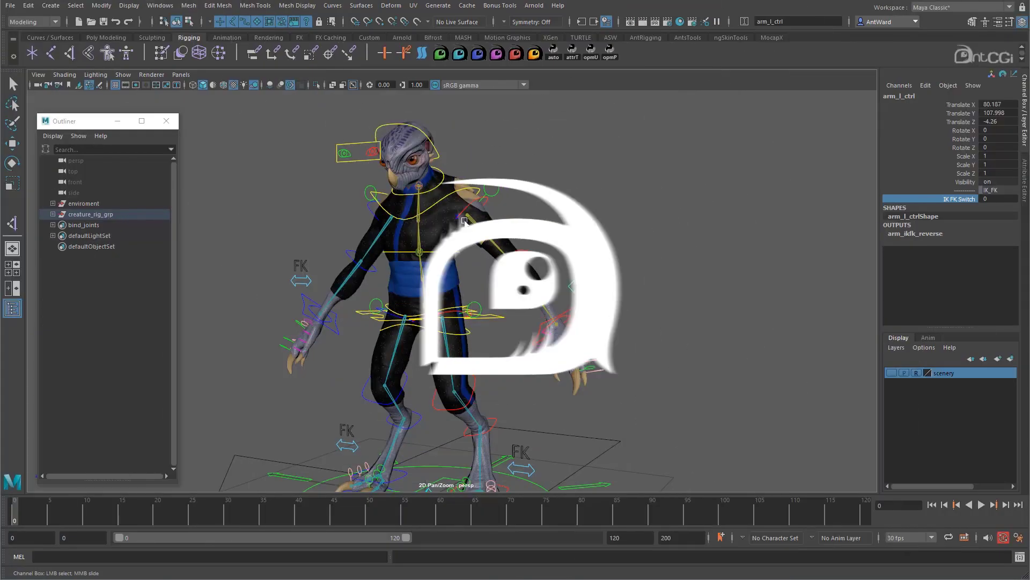
{"action": "mouse_move", "coordinate": [566, 305]}
{"action": "left_mouse_down", "text": "alt"}
{"action": "mouse_move", "coordinate": [598, 307]}
{"action": "mouse_move", "coordinate": [567, 307]}
{"action": "left_mouse_up", "text": "alt"}
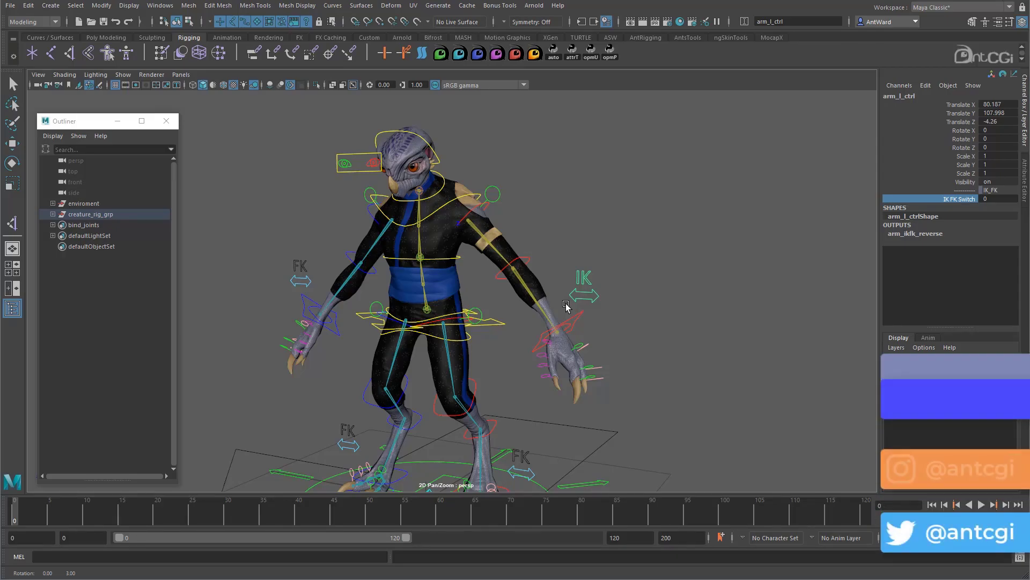
Step: Open the Node Editor and graph the input and output connections of arm_l_ctrl
{"action": "right_click_drag", "start_coordinate": [569, 304], "coordinate": [636, 320], "text": "alt"}
{"action": "middle_click_drag", "start_coordinate": [635, 320], "coordinate": [561, 306], "text": "alt"}
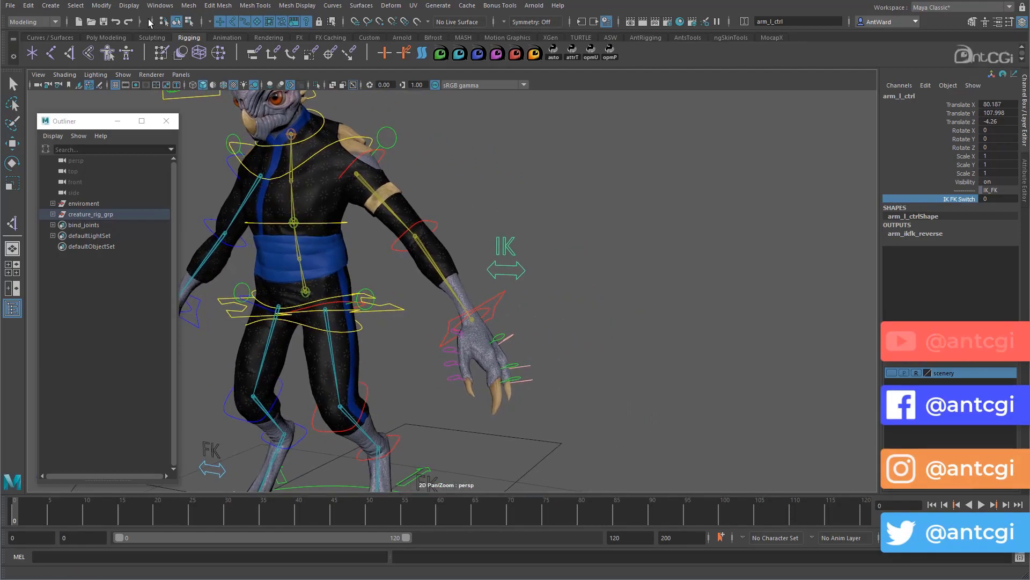
{"action": "left_click", "coordinate": [150, 7]}
{"action": "left_click", "coordinate": [179, 149]}
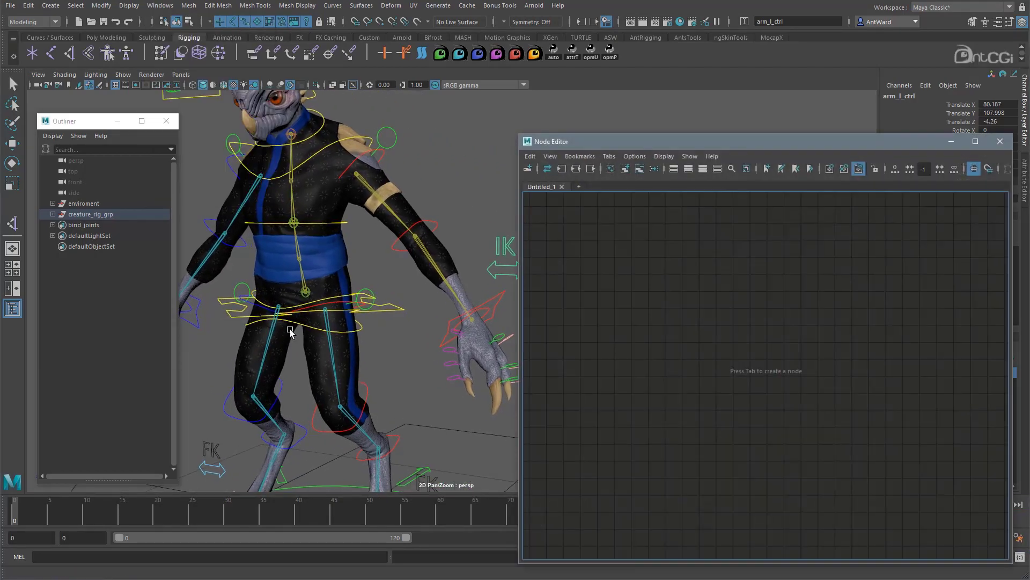
{"action": "middle_click_drag", "start_coordinate": [344, 291], "coordinate": [288, 280], "text": "alt"}
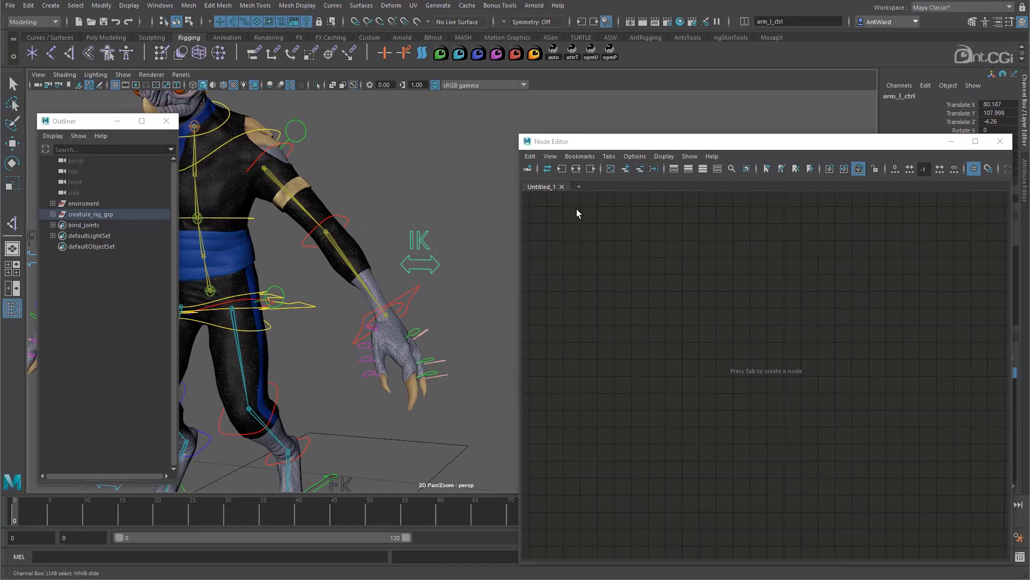
{"action": "left_click", "coordinate": [575, 169]}
Step: Separate the arm_l_ctrl and arm_ikfk_reverse nodes and remove all the other nodes from the graph
{"action": "left_click_drag", "start_coordinate": [656, 352], "coordinate": [600, 275]}
{"action": "left_click_drag", "start_coordinate": [729, 370], "coordinate": [676, 262]}
{"action": "key", "text": "e"}
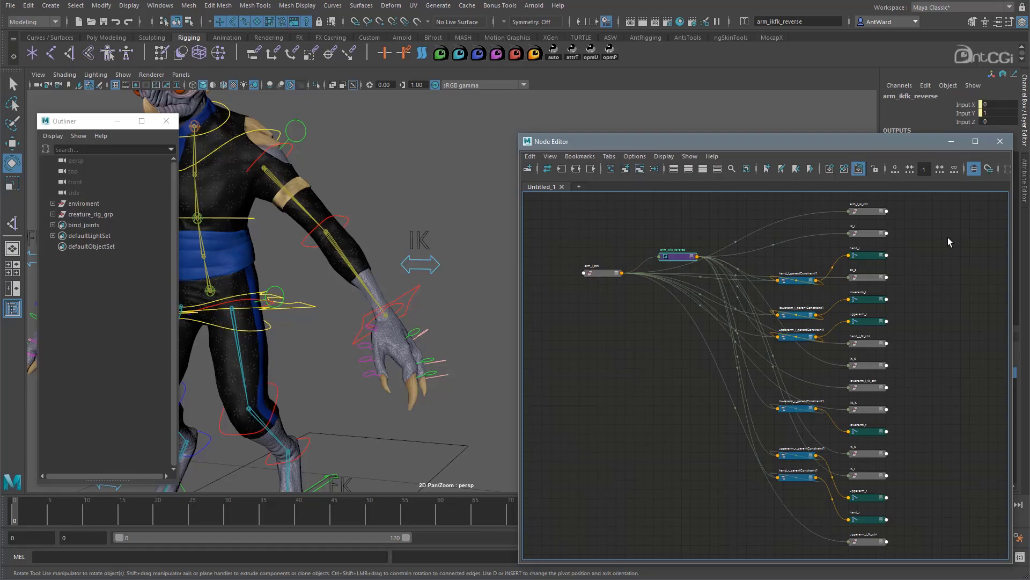
{"action": "scroll", "coordinate": [947, 238], "scroll_direction": "down", "scroll_amount": 1}
{"action": "left_click_drag", "start_coordinate": [944, 199], "coordinate": [792, 537]}
{"action": "left_click", "coordinate": [640, 169]}
Step: Display the full attributes of arm_l_ctrl and arm_ikfk_reverse and expand the reverse node's Input and Output
{"action": "key", "text": "3"}
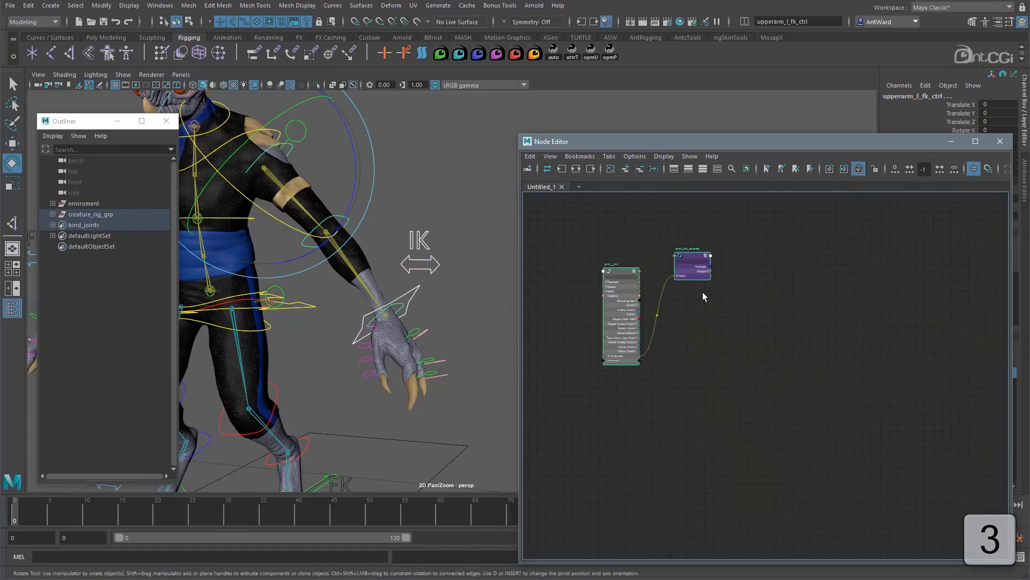
{"action": "key", "text": "f"}
{"action": "scroll", "coordinate": [842, 405], "scroll_direction": "down", "scroll_amount": 3}
{"action": "middle_click_drag", "start_coordinate": [842, 404], "coordinate": [727, 368]}
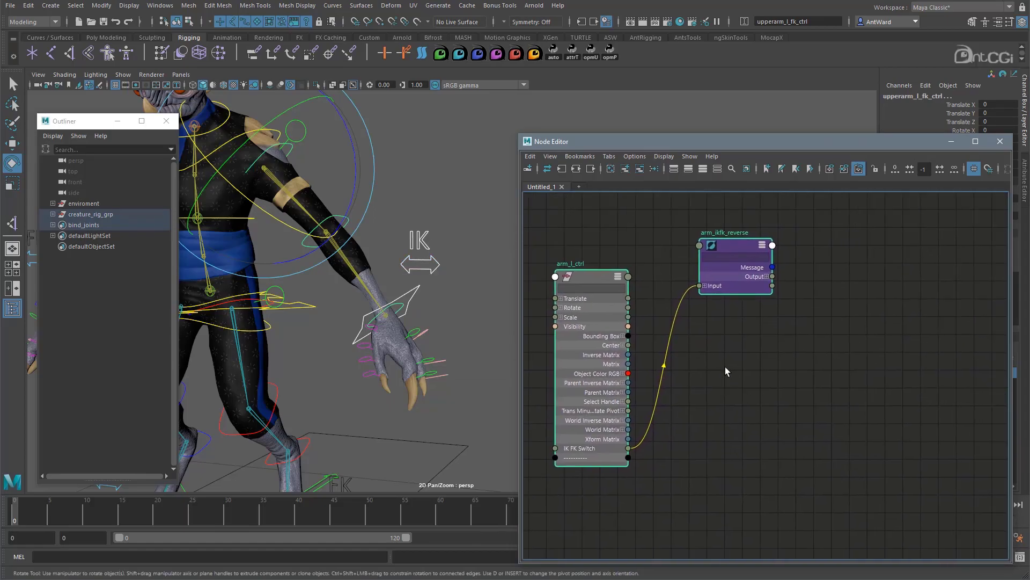
{"action": "left_click", "coordinate": [705, 285]}
{"action": "left_click", "coordinate": [767, 277]}
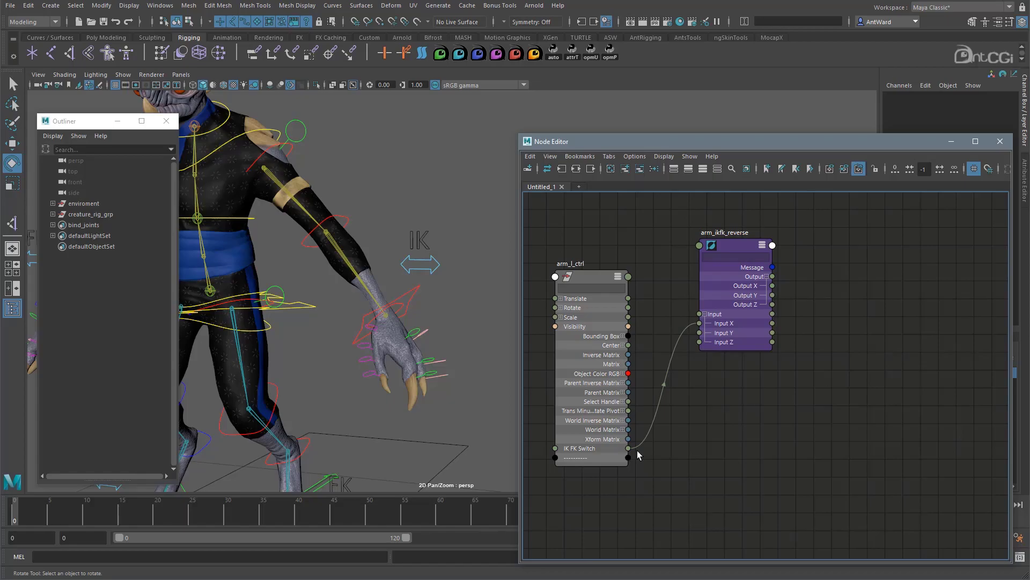
Step: Add arm_l_ik_ctrl and upperarm_l_fk_ctrl to the graph and place both nodes beyond arm_ikfk_reverse
{"action": "left_click", "coordinate": [415, 287]}
{"action": "left_click", "coordinate": [291, 148], "text": "shift"}
{"action": "left_click", "coordinate": [625, 171]}
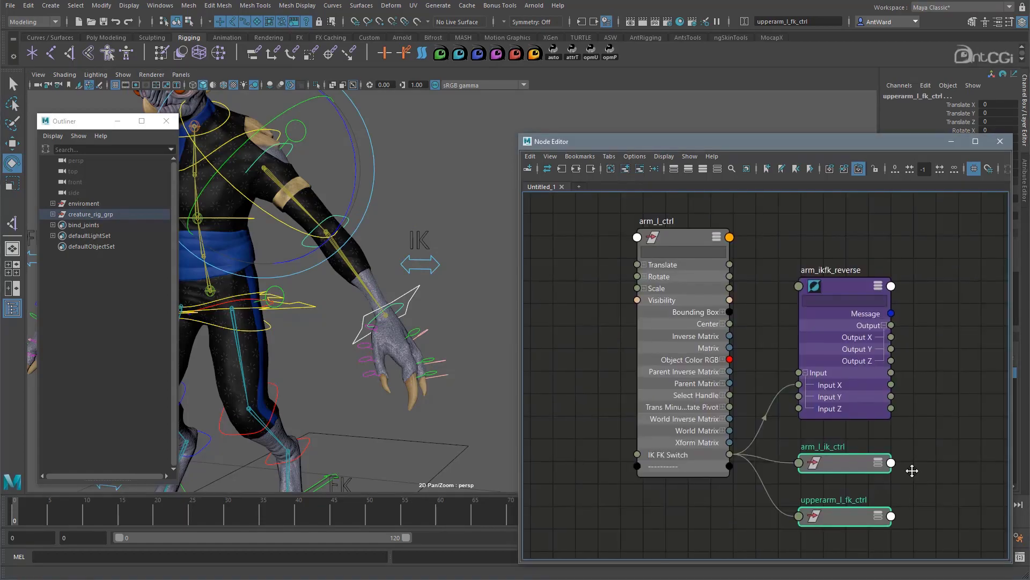
{"action": "middle_click_drag", "start_coordinate": [911, 470], "coordinate": [805, 468], "text": "alt"}
{"action": "scroll", "coordinate": [805, 467], "scroll_direction": "down", "scroll_amount": 2}
{"action": "left_click_drag", "start_coordinate": [766, 459], "coordinate": [931, 321]}
{"action": "left_click", "coordinate": [883, 469]}
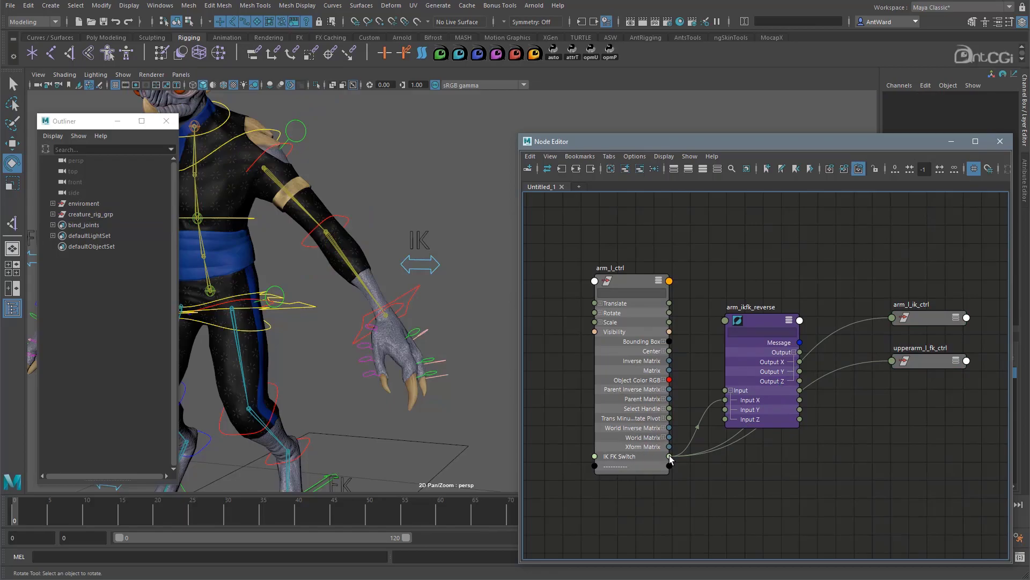
Step: Connect arm_l_ctrl's IK FK Switch to upperarm_l_fk_ctrl's Visibility, and arm_ikfk_reverse's Output X to arm_l_ik_ctrl's Visibility
{"action": "left_click_drag", "start_coordinate": [669, 456], "coordinate": [894, 363]}
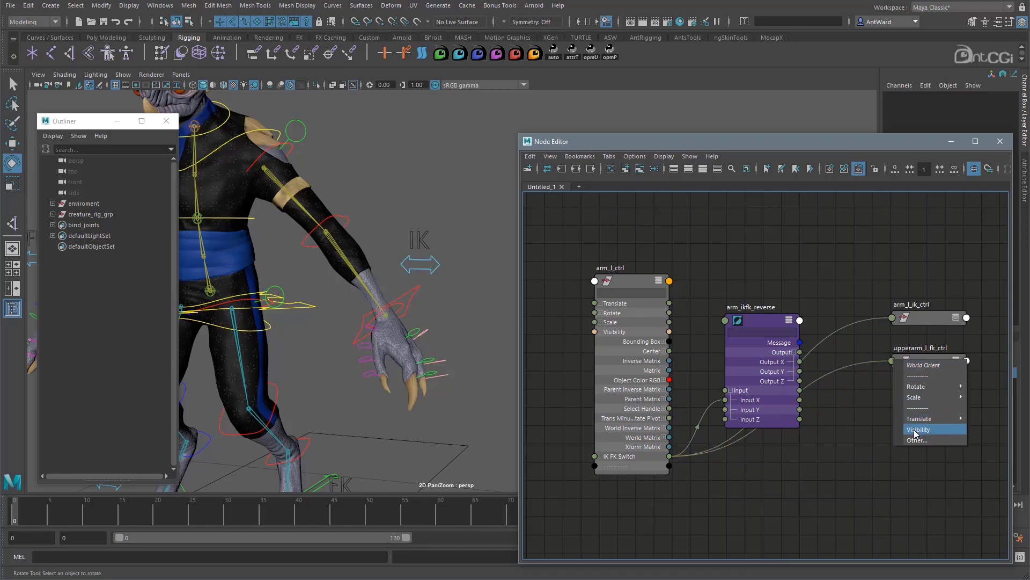
{"action": "left_click", "coordinate": [916, 433]}
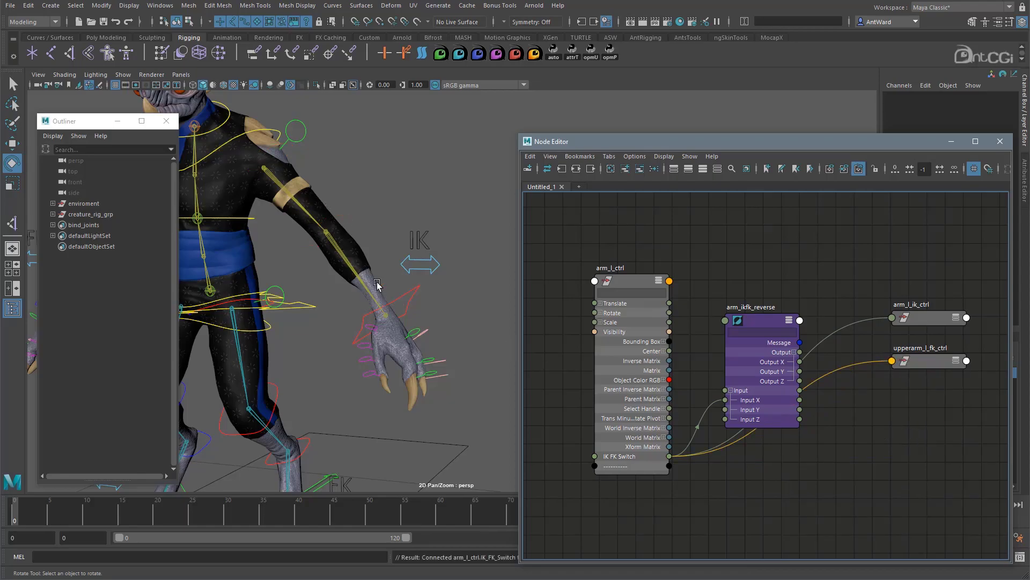
{"action": "left_click_drag", "start_coordinate": [800, 364], "coordinate": [894, 319]}
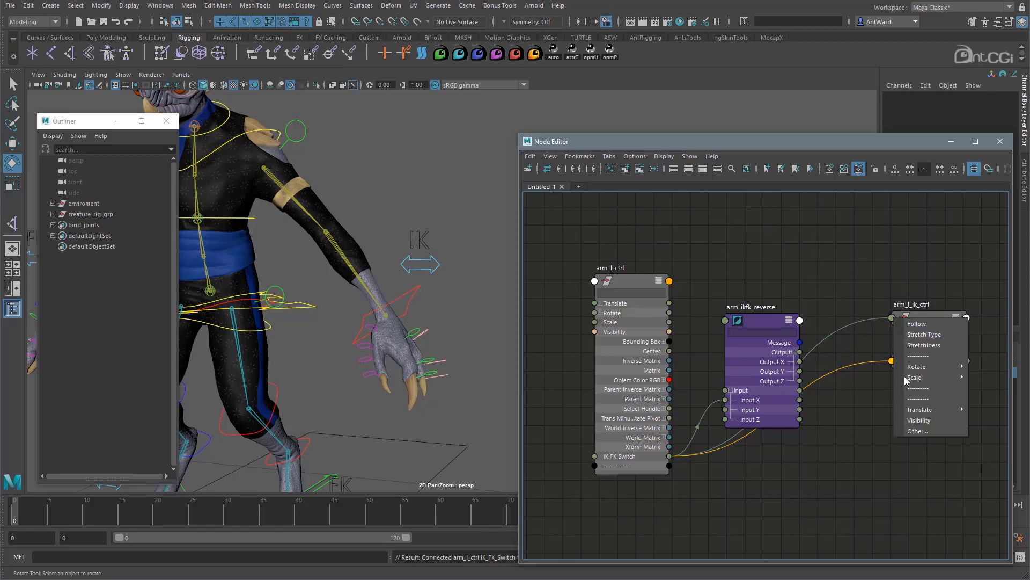
{"action": "left_click", "coordinate": [923, 420]}
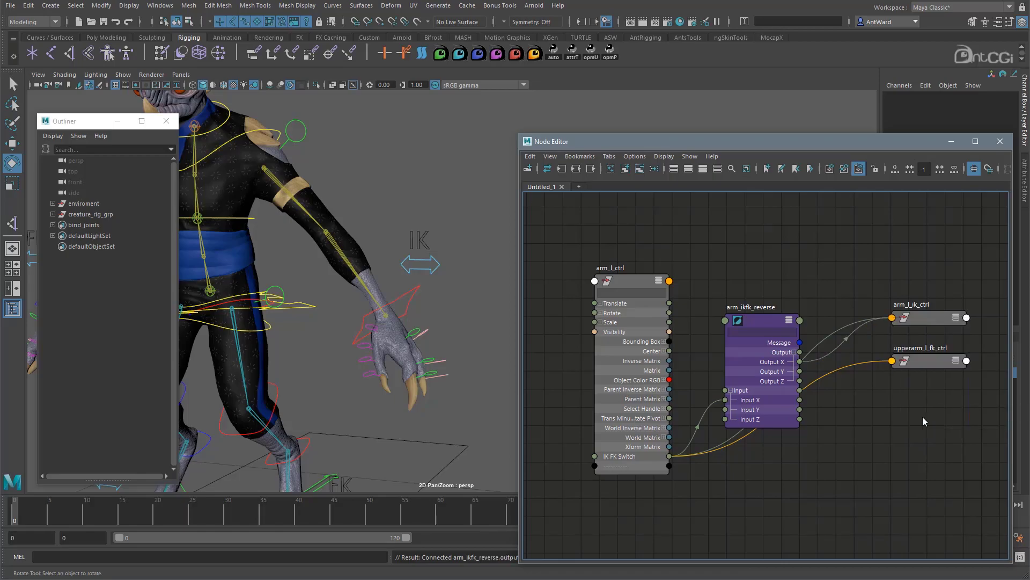
Step: Close the Node Editor, then test the left arm's IK FK Switch between 1 and 0, selecting arm_l_ik_ctrl
{"action": "left_click", "coordinate": [434, 266]}
{"action": "left_click", "coordinate": [999, 141]}
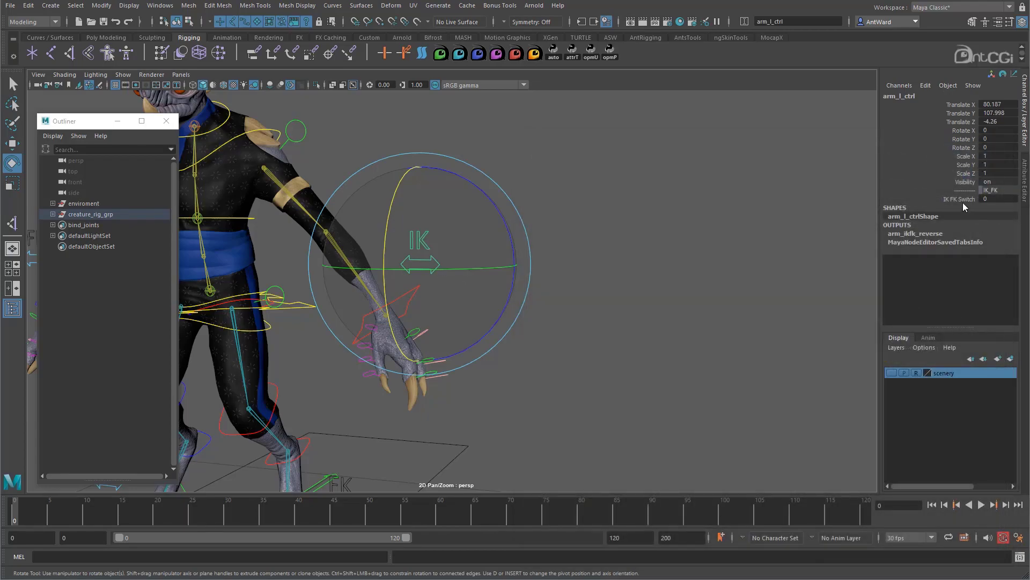
{"action": "left_click", "coordinate": [963, 199]}
{"action": "middle_click_drag", "start_coordinate": [635, 282], "coordinate": [738, 278]}
{"action": "middle_click_drag", "start_coordinate": [637, 277], "coordinate": [747, 283]}
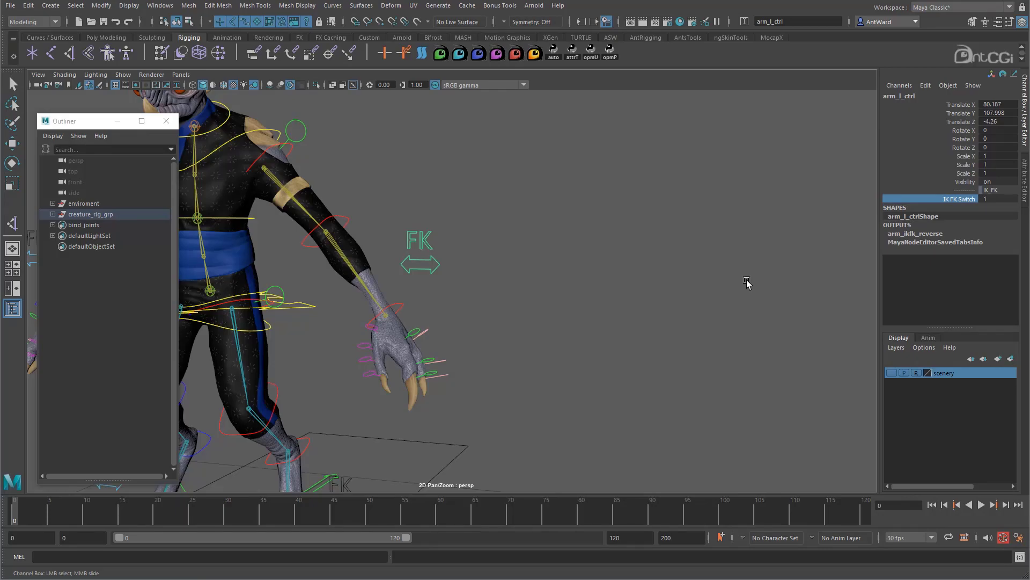
{"action": "middle_click_drag", "start_coordinate": [747, 282], "coordinate": [494, 274]}
{"action": "left_click", "coordinate": [417, 293]}
{"action": "key", "text": "e"}
{"action": "middle_click_drag", "start_coordinate": [454, 327], "coordinate": [558, 334], "text": "alt"}
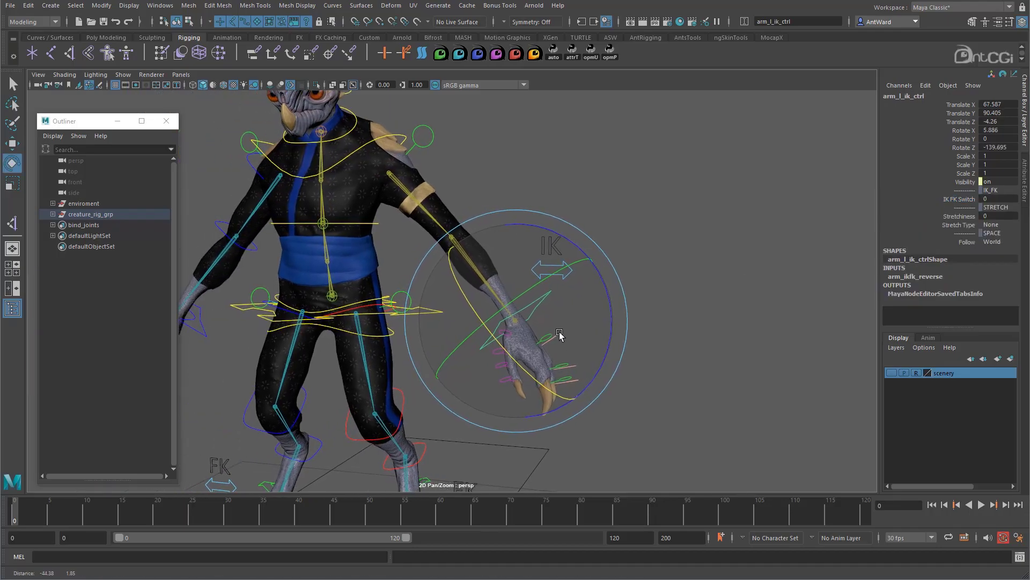
Step: Reveal the left arm's IK joints in the Outliner and hide the upperarm_l_fk joint chain
{"action": "left_click", "coordinate": [653, 160]}
{"action": "left_click", "coordinate": [413, 202]}
{"action": "right_click", "coordinate": [97, 311]}
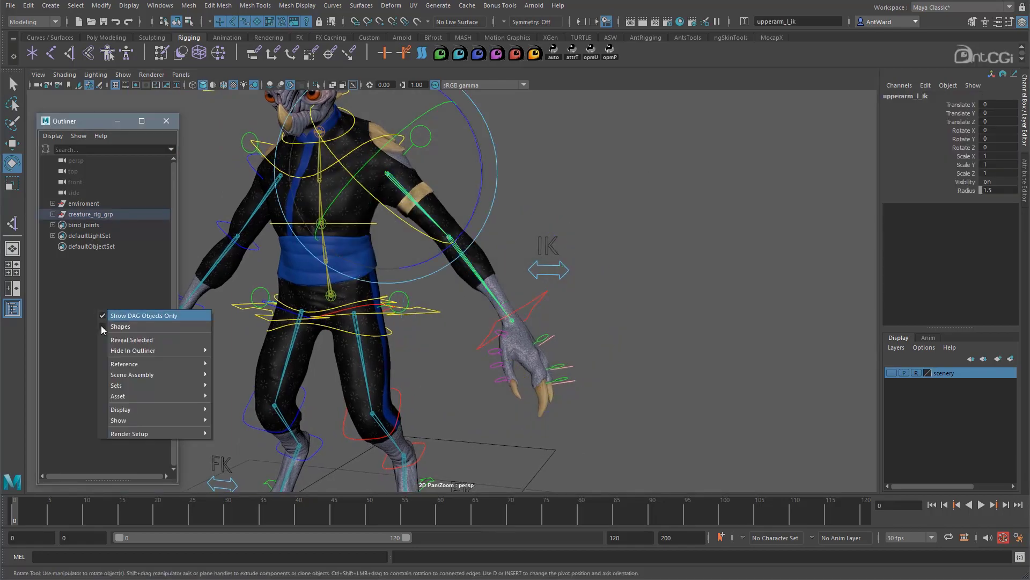
{"action": "left_click", "coordinate": [107, 340]}
{"action": "left_click", "coordinate": [122, 346]}
{"action": "key", "text": "h"}
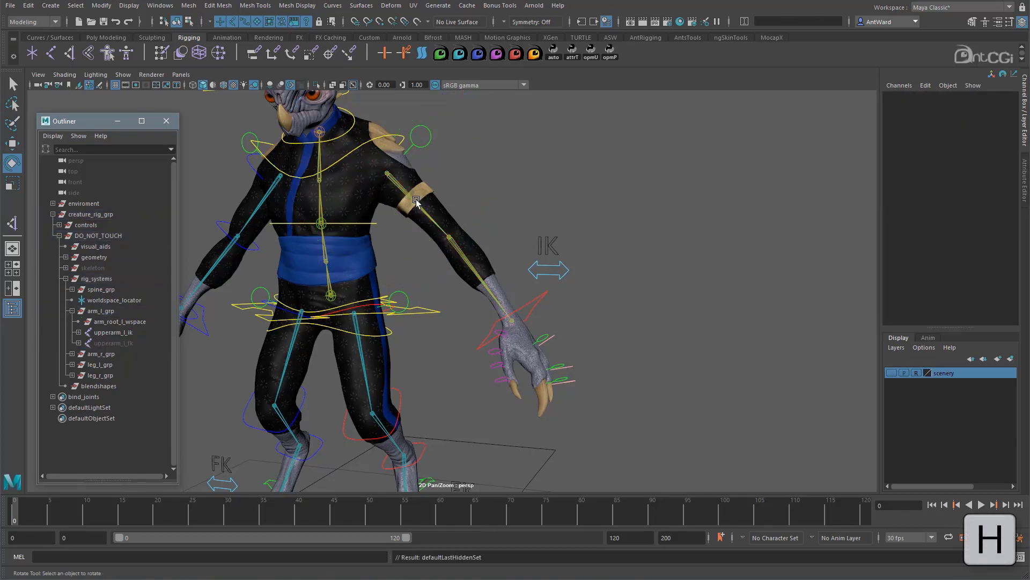
{"action": "left_click", "coordinate": [418, 200]}
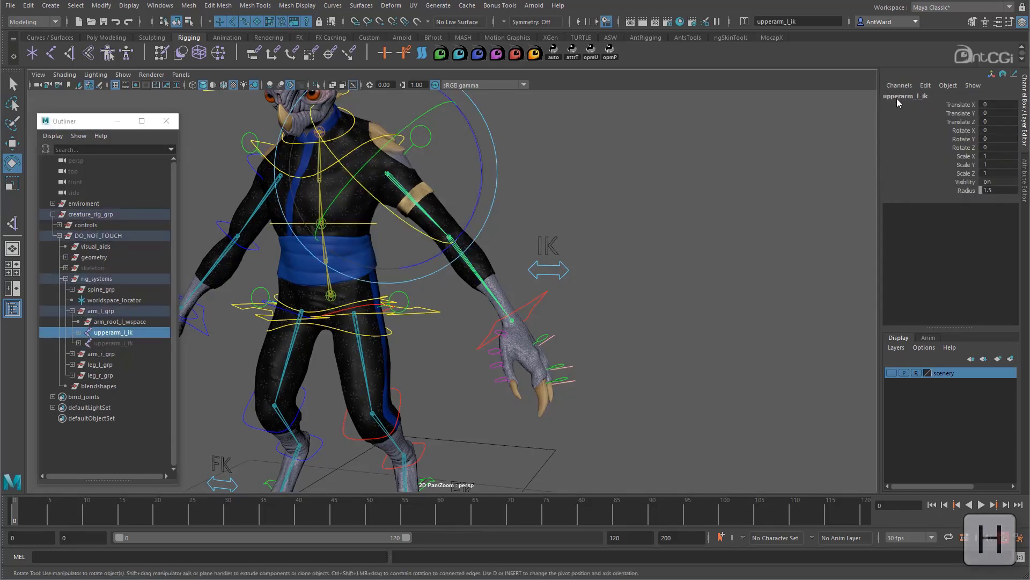
{"action": "left_click_drag", "start_coordinate": [599, 303], "coordinate": [575, 295], "text": "alt"}
{"action": "right_click_drag", "start_coordinate": [575, 295], "coordinate": [594, 292], "text": "alt"}
{"action": "left_click", "coordinate": [594, 292]}
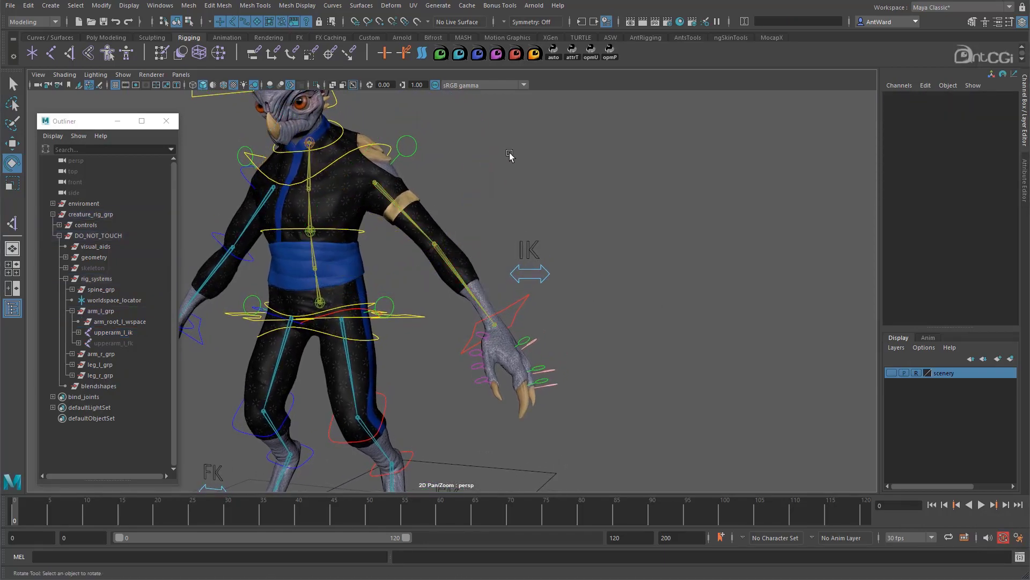
Step: Start the Create IK Handle tool with its settings reset and Rotate-Plane Solver as the current solver
{"action": "key", "text": "space"}
{"action": "left_click", "coordinate": [449, 193]}
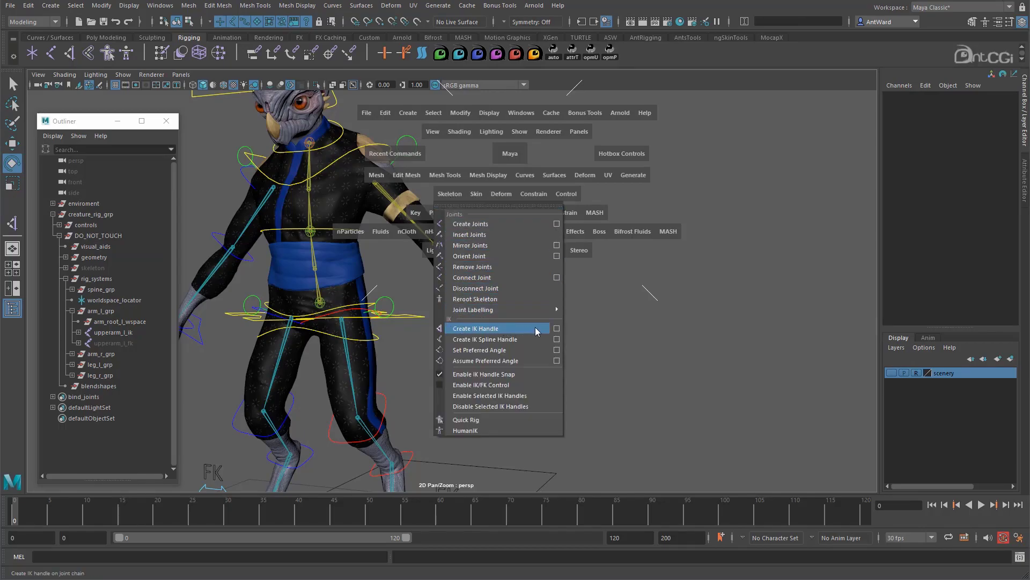
{"action": "left_click", "coordinate": [557, 328]}
{"action": "left_click_drag", "start_coordinate": [124, 98], "coordinate": [700, 90]}
{"action": "left_click", "coordinate": [759, 105]}
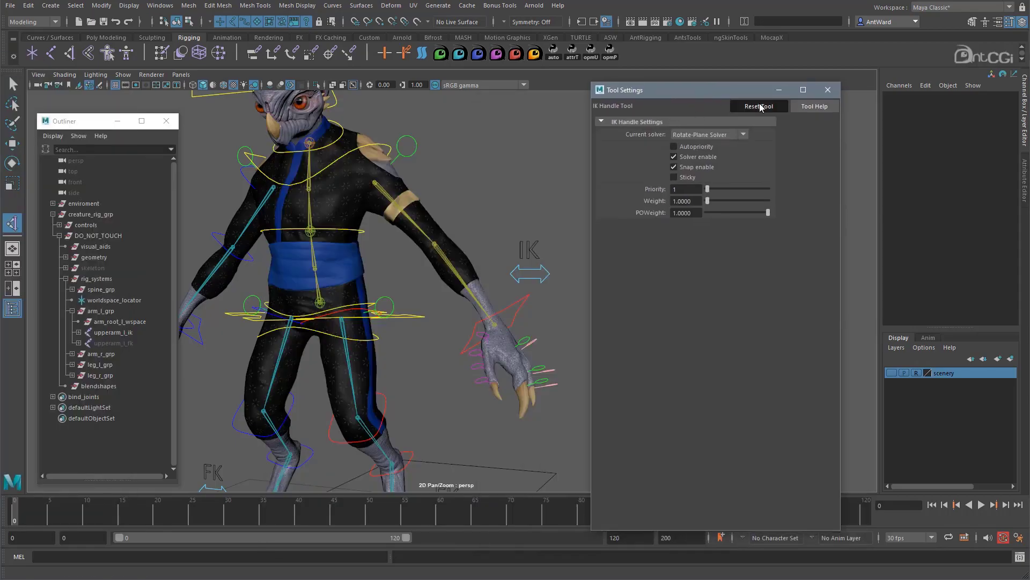
{"action": "left_click", "coordinate": [733, 134]}
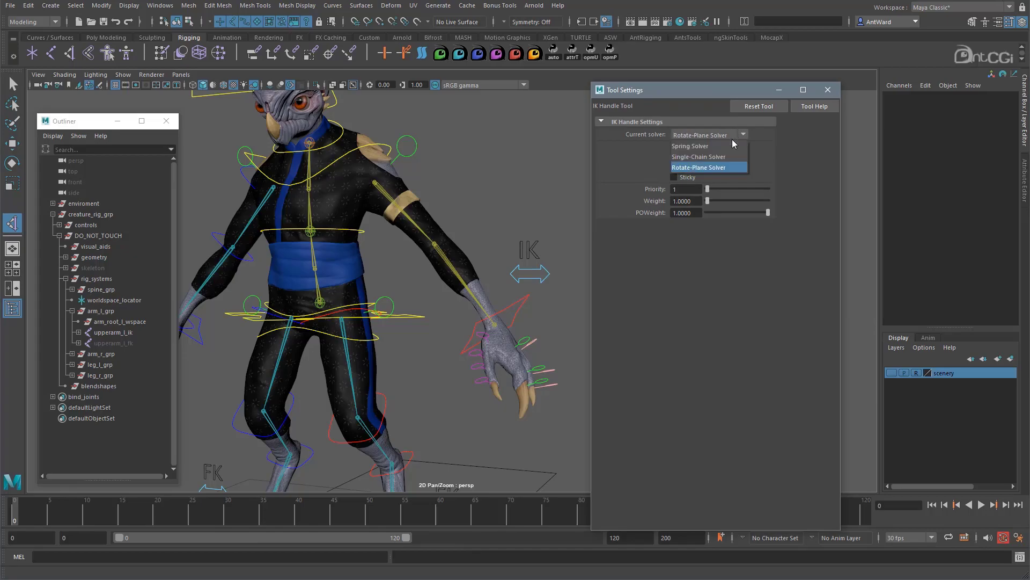
{"action": "left_click", "coordinate": [738, 167]}
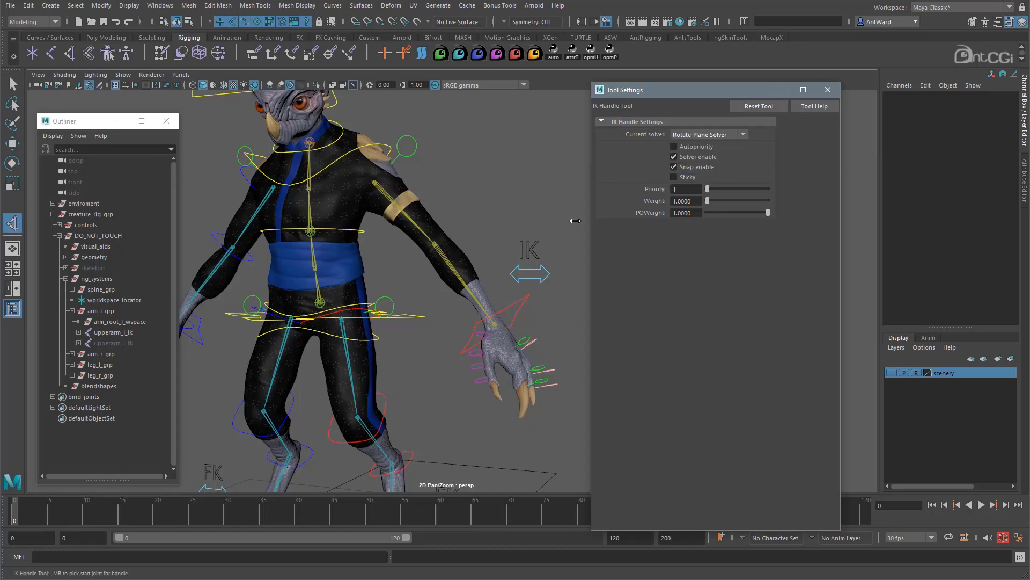
Step: Create an IK handle from the upperarm_l_ik joint to the left wrist joint
{"action": "right_click_drag", "start_coordinate": [387, 193], "coordinate": [467, 193], "text": "alt"}
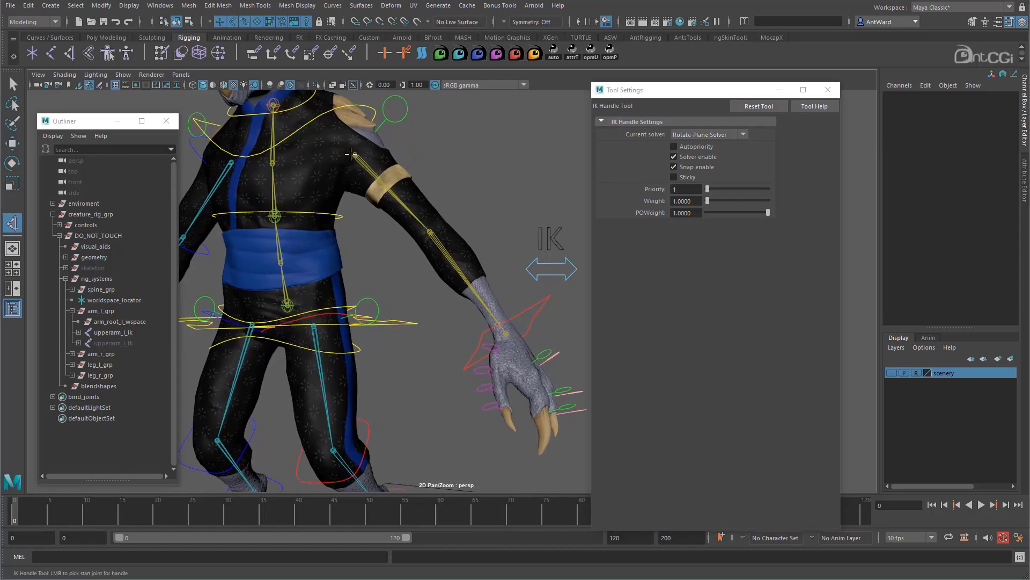
{"action": "left_click", "coordinate": [355, 156]}
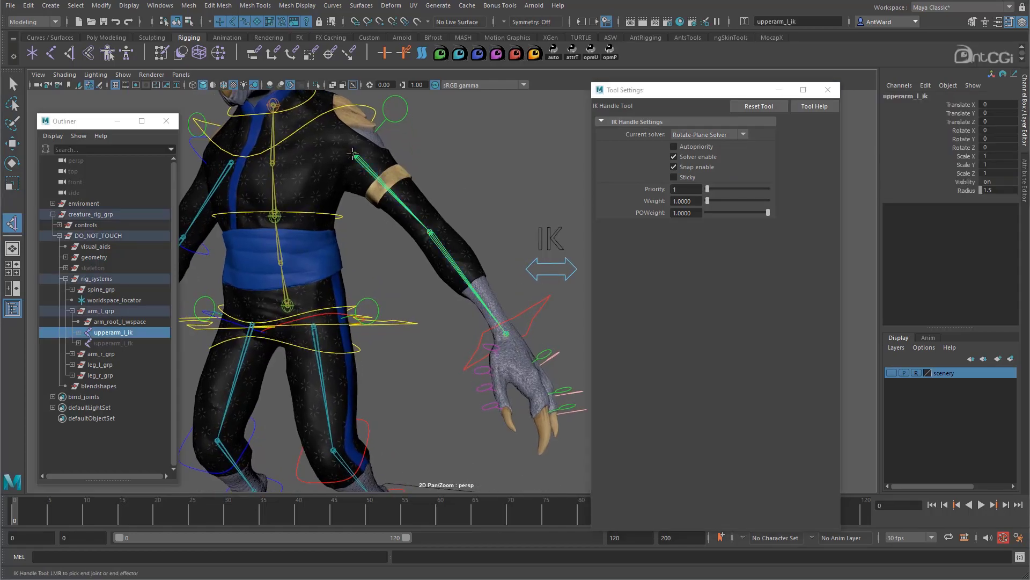
{"action": "left_click", "coordinate": [507, 334]}
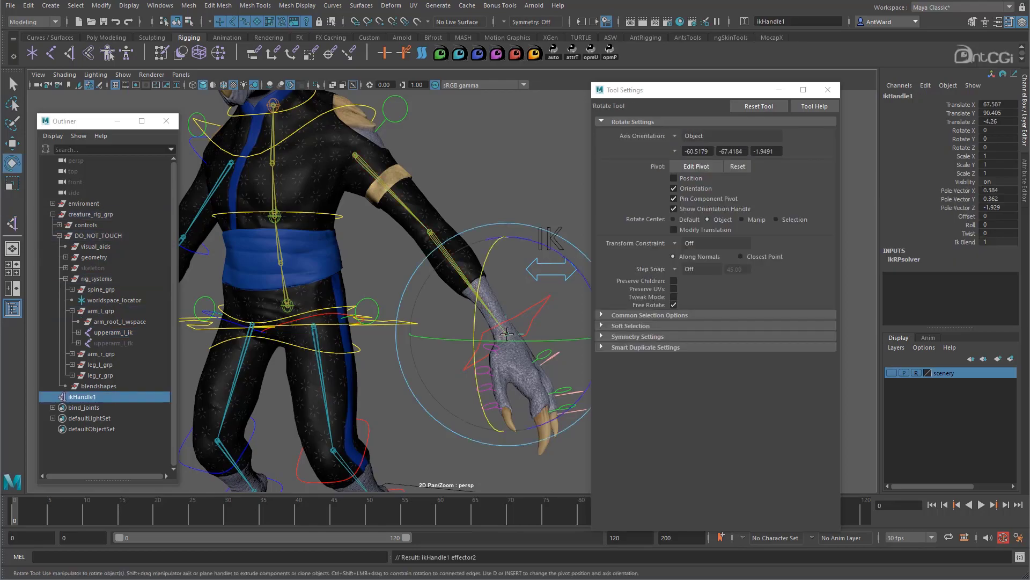
Step: Close the tool settings, then test the left arm's new IK handle by moving it upward and undo the move
{"action": "left_click", "coordinate": [828, 90]}
{"action": "key", "text": "w"}
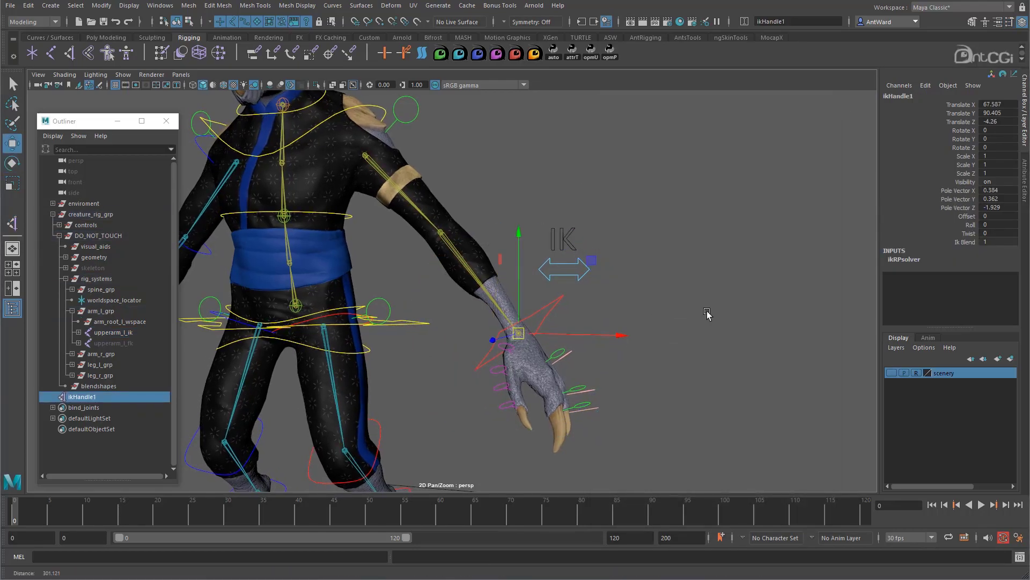
{"action": "right_click_drag", "start_coordinate": [710, 311], "coordinate": [671, 317], "text": "alt"}
{"action": "left_click_drag", "start_coordinate": [514, 331], "coordinate": [512, 273]}
{"action": "key", "text": "ctrl+z"}
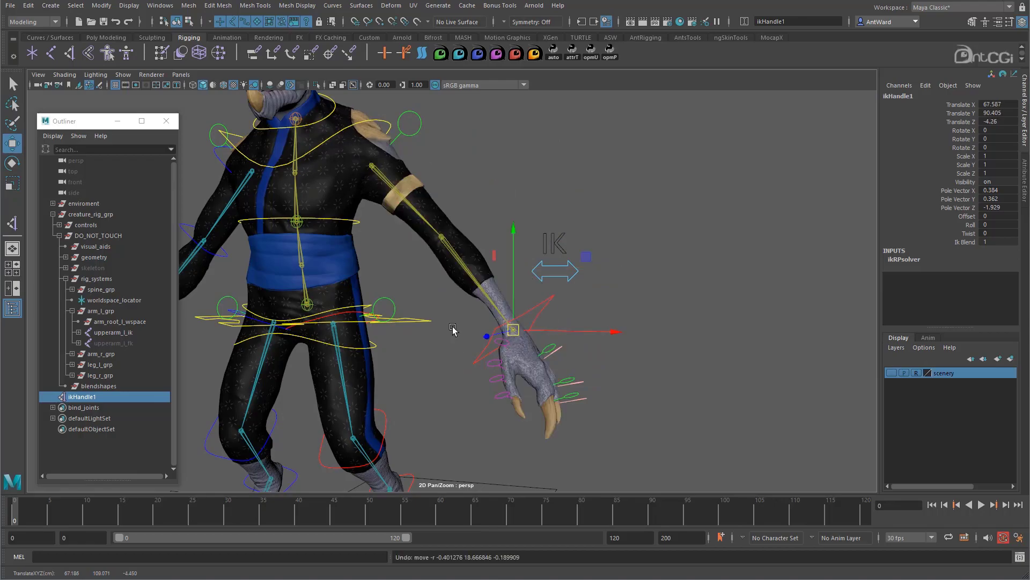
{"action": "right_click_drag", "start_coordinate": [490, 322], "coordinate": [535, 311], "text": "alt"}
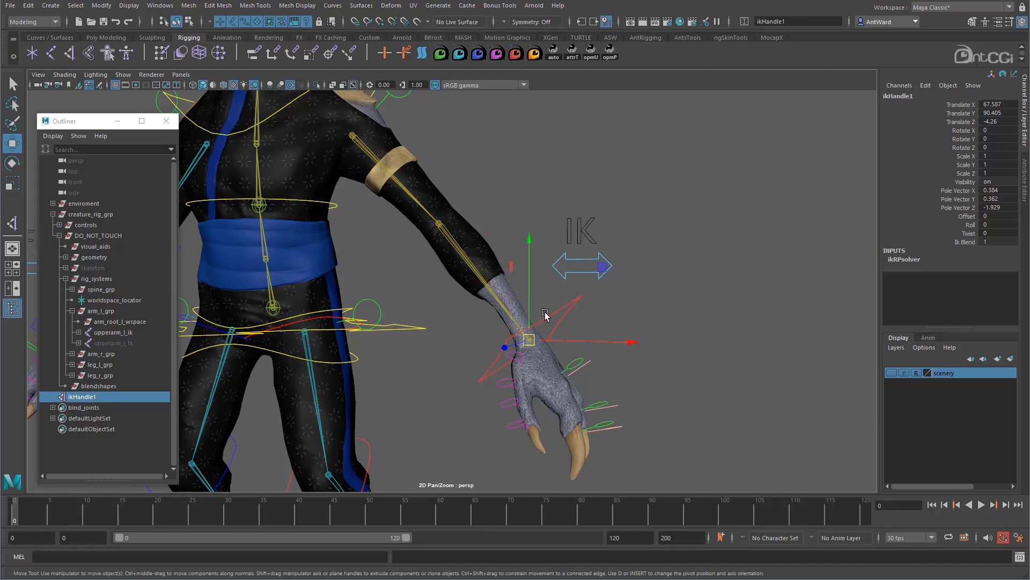
Step: Rename the left arm's IK handle to arm_l_ikHandle and parent it under arm_l_ik_ctrl
{"action": "left_click", "coordinate": [911, 98]}
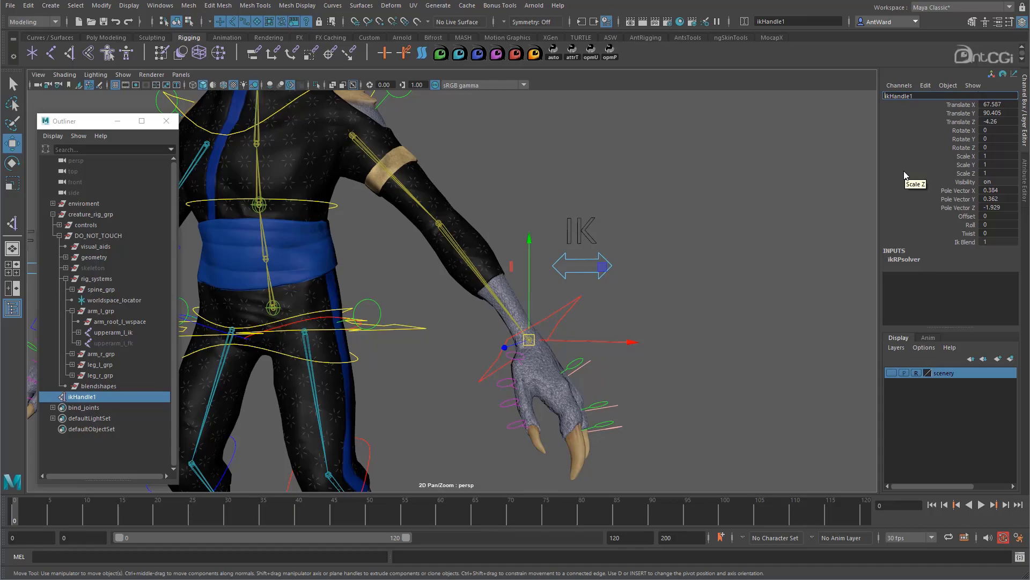
{"action": "key", "text": "BackSpace"}
{"action": "key", "text": "Return"}
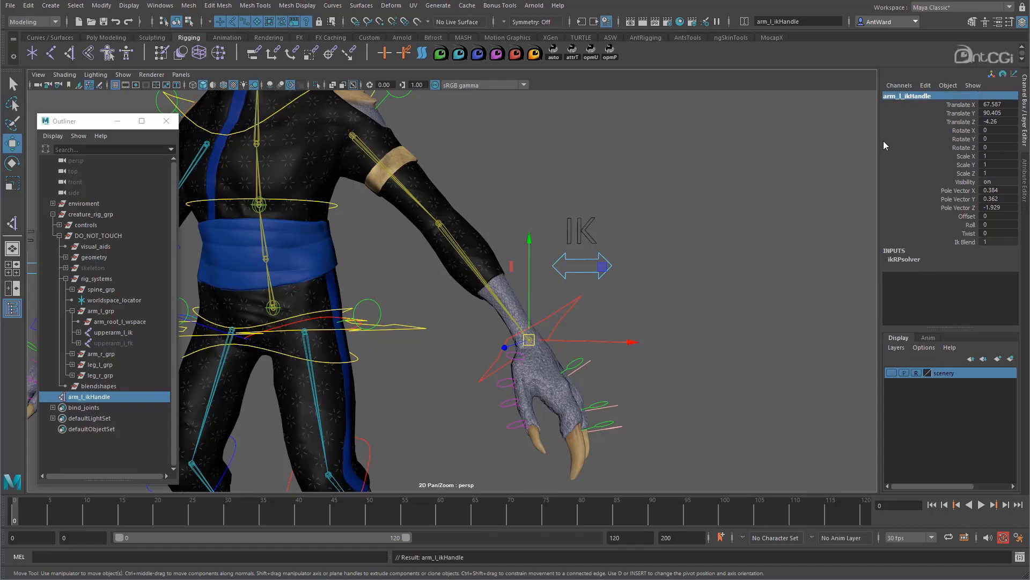
{"action": "left_click_drag", "start_coordinate": [589, 303], "coordinate": [576, 293], "text": "alt"}
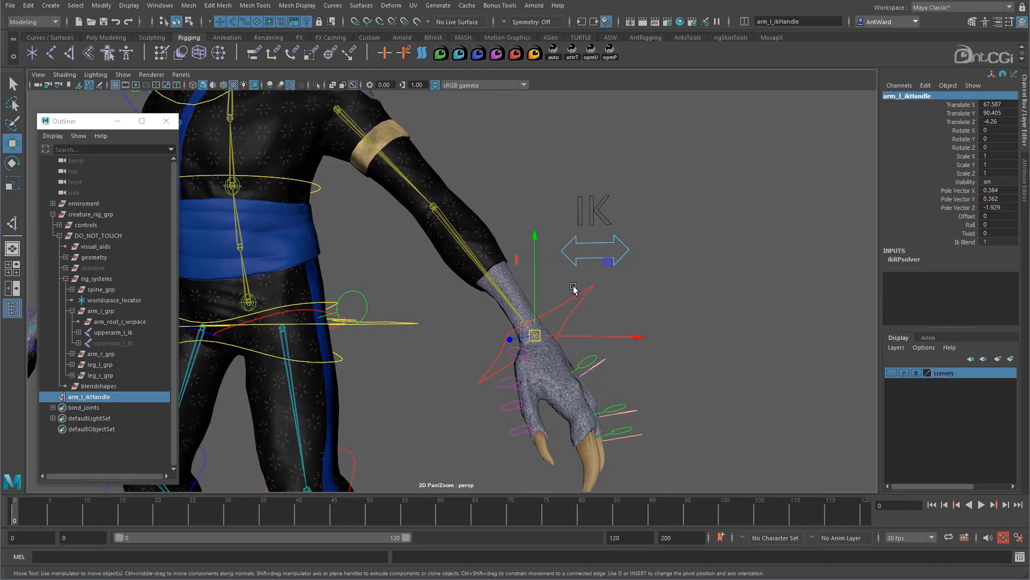
{"action": "left_click", "coordinate": [573, 310], "text": "shift"}
{"action": "key", "text": "p"}
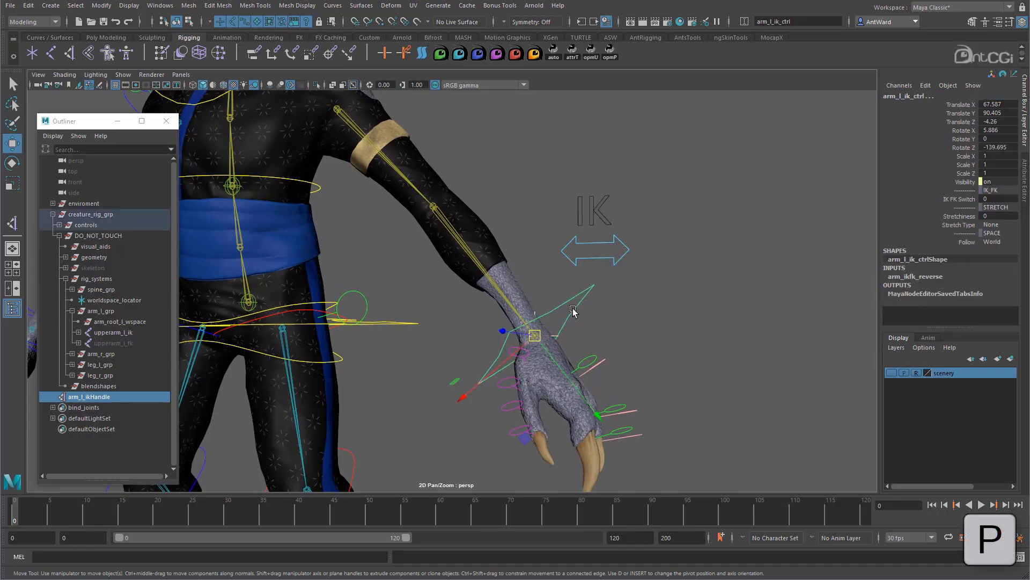
Step: Test moving and rotating the left wrist control arm_l_ik_ctrl, undoing each change
{"action": "left_click", "coordinate": [574, 310]}
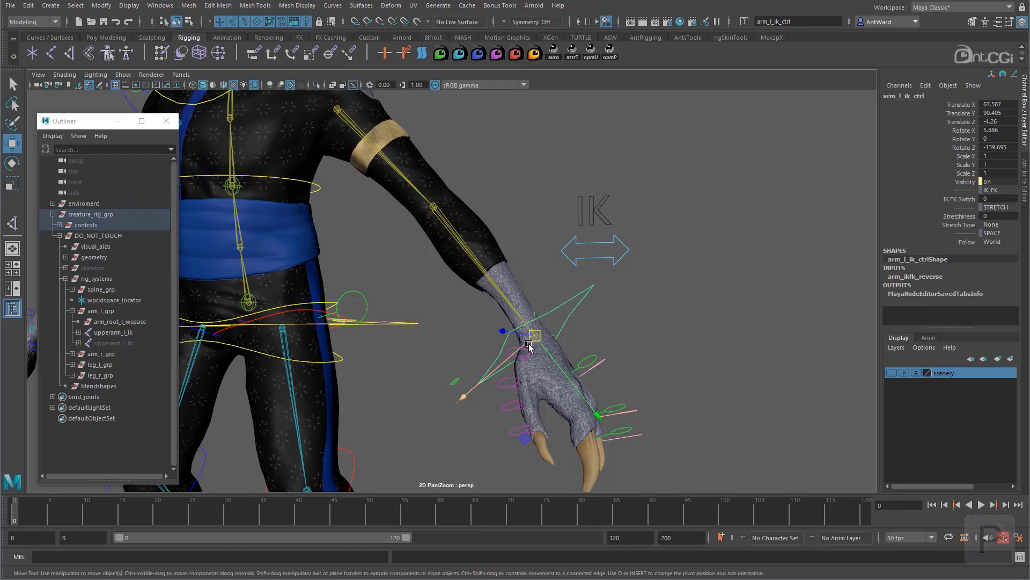
{"action": "left_click_drag", "start_coordinate": [539, 337], "coordinate": [540, 194]}
{"action": "key", "text": "ctrl+z"}
{"action": "scroll", "coordinate": [703, 350], "scroll_direction": "down", "scroll_amount": 4}
{"action": "left_click_drag", "start_coordinate": [626, 345], "coordinate": [631, 344], "text": "alt"}
{"action": "key", "text": "e"}
{"action": "left_click_drag", "start_coordinate": [533, 344], "coordinate": [489, 321]}
{"action": "key", "text": "ctrl+z"}
{"action": "key", "text": "w"}
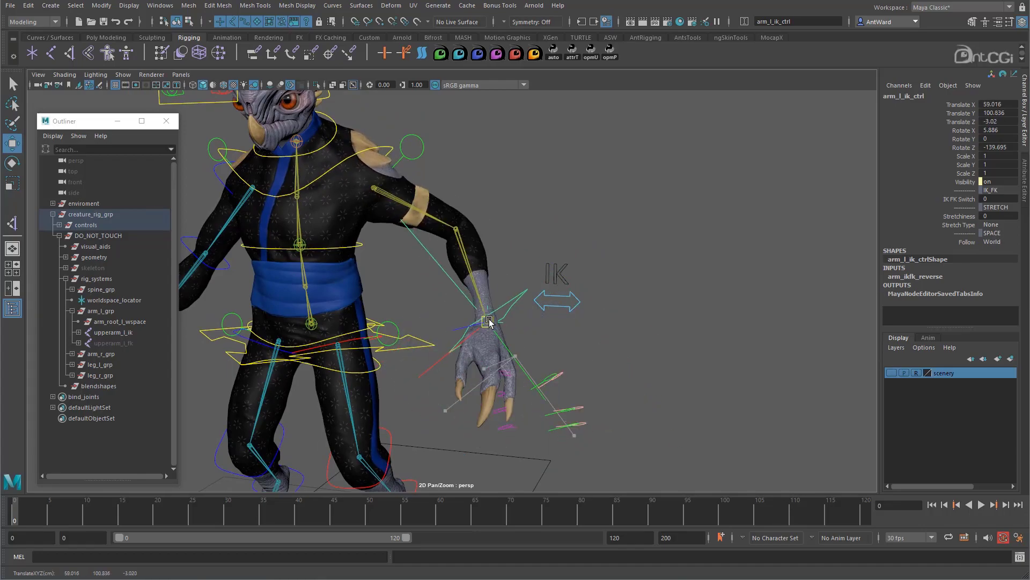
{"action": "key", "text": "ctrl+z"}
Step: Test the IK arm against body movement by moving cog_ctrl, and undo the move
{"action": "left_click", "coordinate": [414, 339]}
{"action": "left_click_drag", "start_coordinate": [370, 362], "coordinate": [390, 354], "text": "alt"}
{"action": "left_click_drag", "start_coordinate": [328, 310], "coordinate": [269, 382]}
{"action": "key", "text": "ctrl+z"}
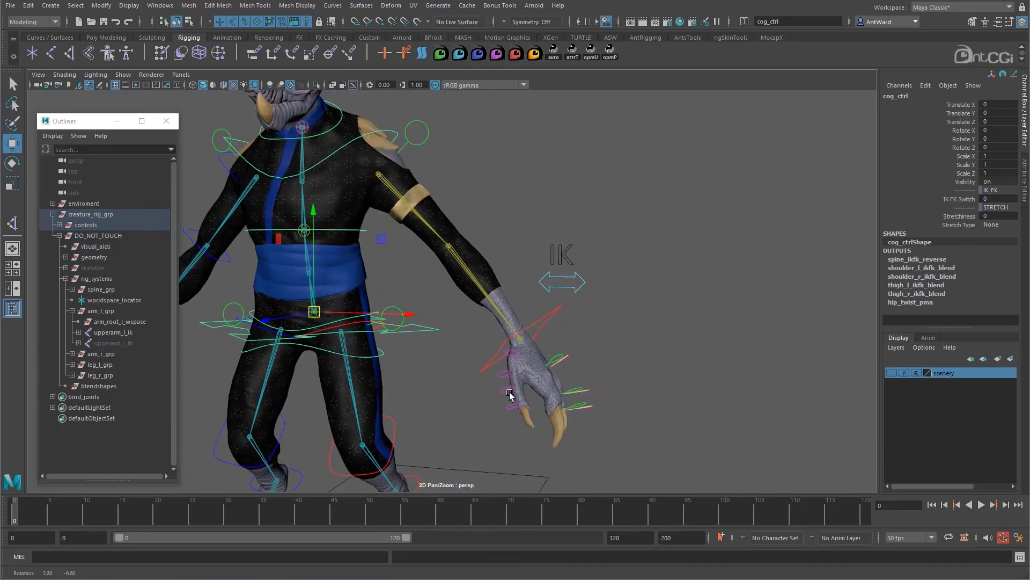
Step: Raise arm_l_ik_ctrl to check the elbow's bend, and undo the move
{"action": "left_click", "coordinate": [527, 326]}
{"action": "left_click_drag", "start_coordinate": [498, 353], "coordinate": [520, 260]}
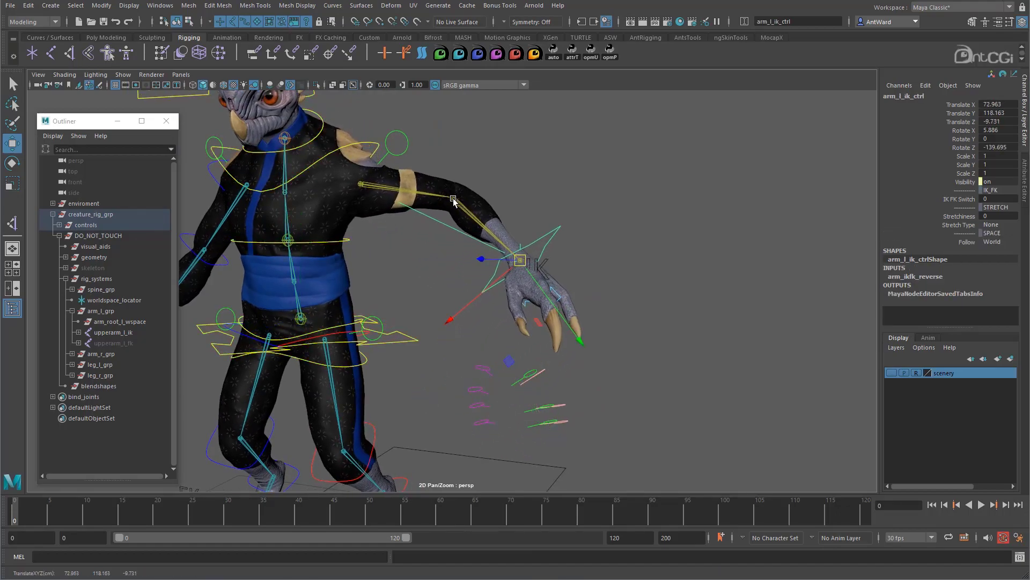
{"action": "key", "text": "ctrl+z"}
Step: Reveal the pole vector control at the rig's base in the Outliner, expand left_arm and select arm_pv_l_ctrl
{"action": "mouse_move", "coordinate": [600, 405]}
{"action": "left_mouse_down", "text": "alt"}
{"action": "mouse_move", "coordinate": [576, 399]}
{"action": "mouse_move", "coordinate": [606, 402]}
{"action": "mouse_move", "coordinate": [583, 417]}
{"action": "left_mouse_up", "text": "alt"}
{"action": "middle_click_drag", "start_coordinate": [548, 401], "coordinate": [593, 362], "text": "alt"}
{"action": "right_click_drag", "start_coordinate": [594, 363], "coordinate": [552, 363], "text": "alt"}
{"action": "left_click_drag", "start_coordinate": [552, 363], "coordinate": [546, 359], "text": "alt"}
{"action": "left_click", "coordinate": [405, 474]}
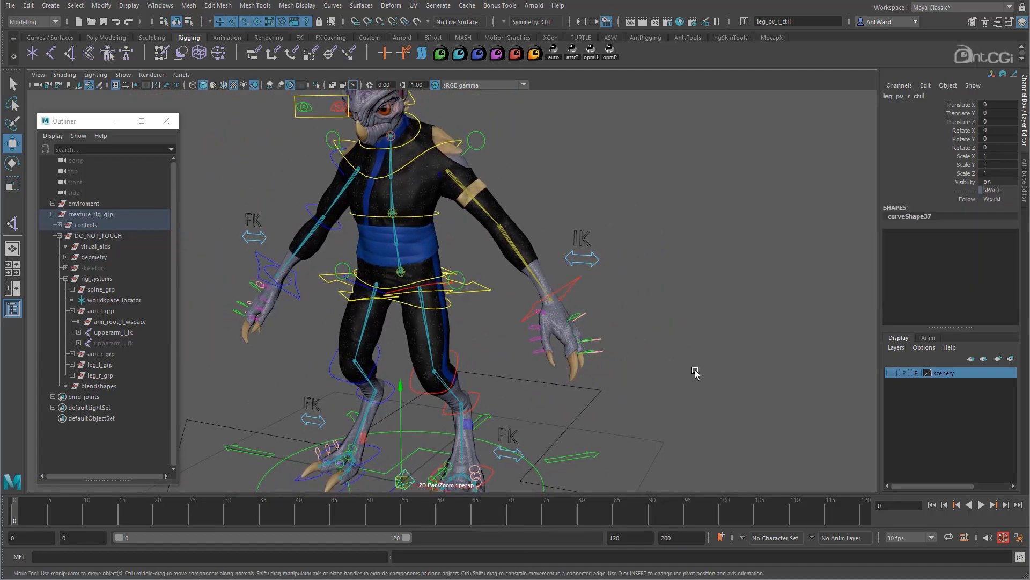
{"action": "left_click_drag", "start_coordinate": [569, 272], "coordinate": [518, 280], "text": "alt"}
{"action": "right_click", "coordinate": [140, 360]}
{"action": "left_click", "coordinate": [157, 393]}
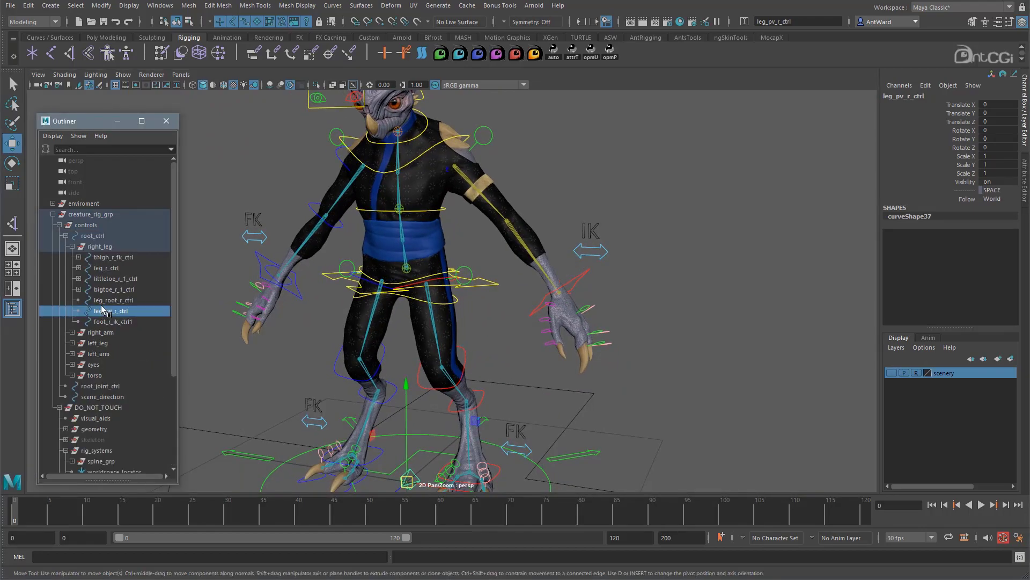
{"action": "left_click", "coordinate": [72, 354]}
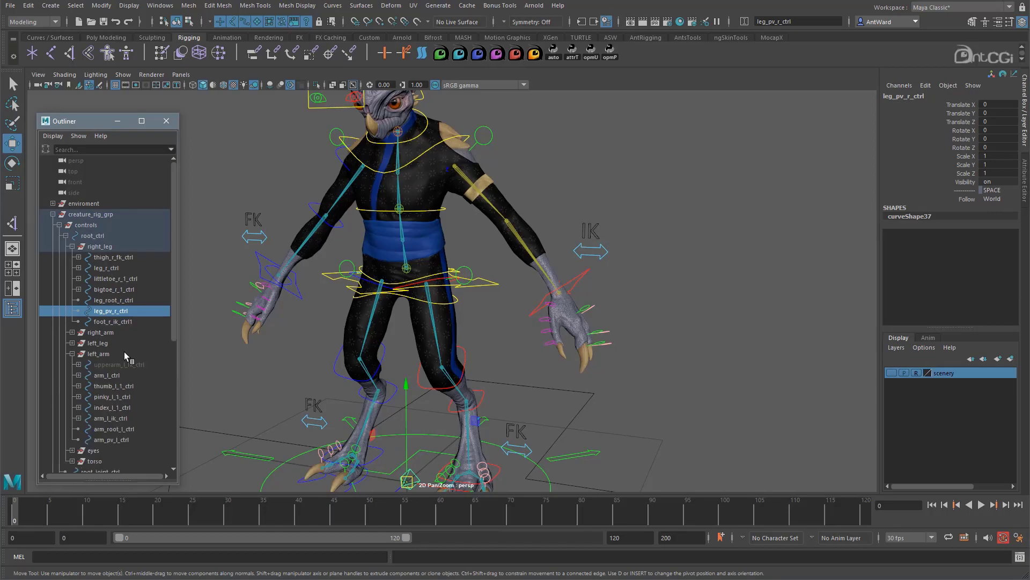
{"action": "left_click", "coordinate": [112, 439]}
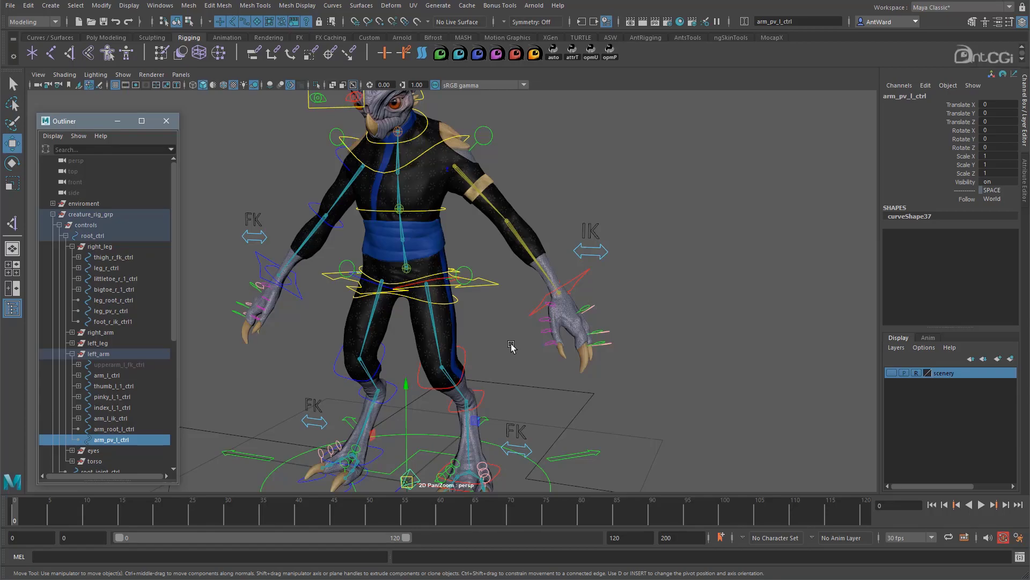
Step: Match all transforms of arm_pv_l_ctrl to the lowerarm_l_ik joint
{"action": "middle_click_drag", "start_coordinate": [511, 344], "coordinate": [531, 298], "text": "alt"}
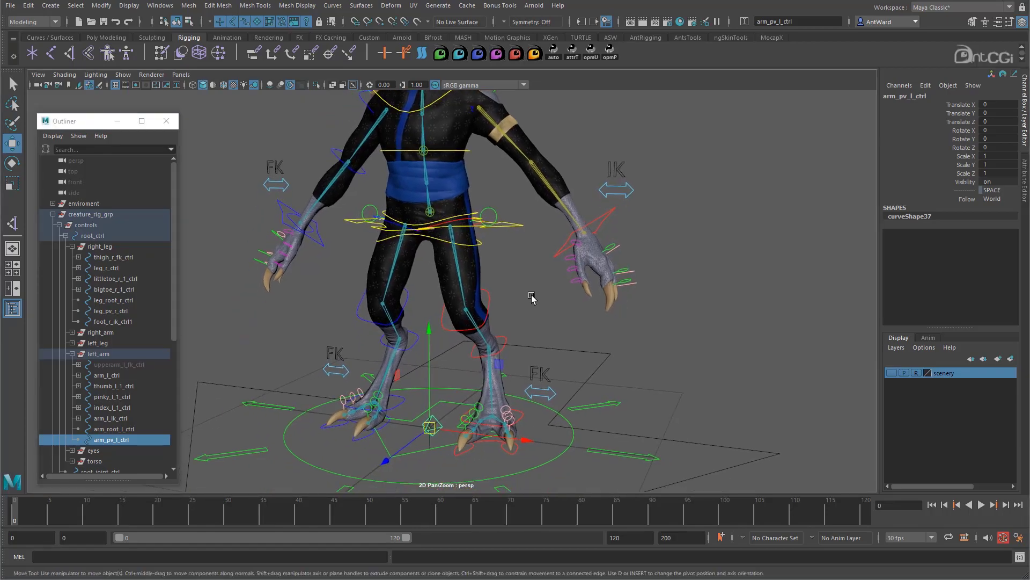
{"action": "left_click_drag", "start_coordinate": [531, 298], "coordinate": [516, 295], "text": "alt"}
{"action": "left_click_drag", "start_coordinate": [415, 428], "coordinate": [516, 220], "text": "alt"}
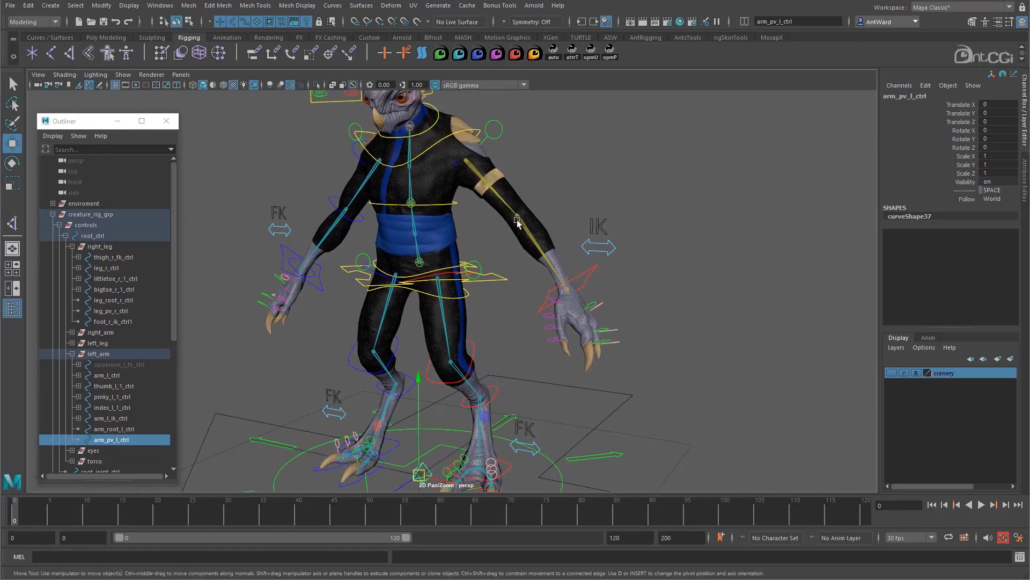
{"action": "left_click", "coordinate": [520, 224]}
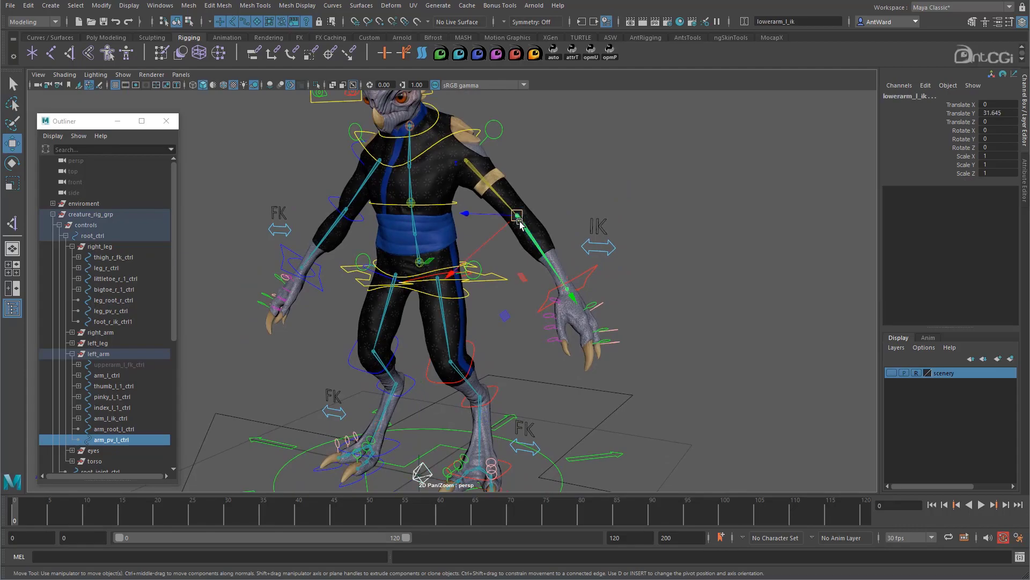
{"action": "left_click", "coordinate": [101, 5]}
{"action": "mouse_move", "coordinate": [153, 67]}
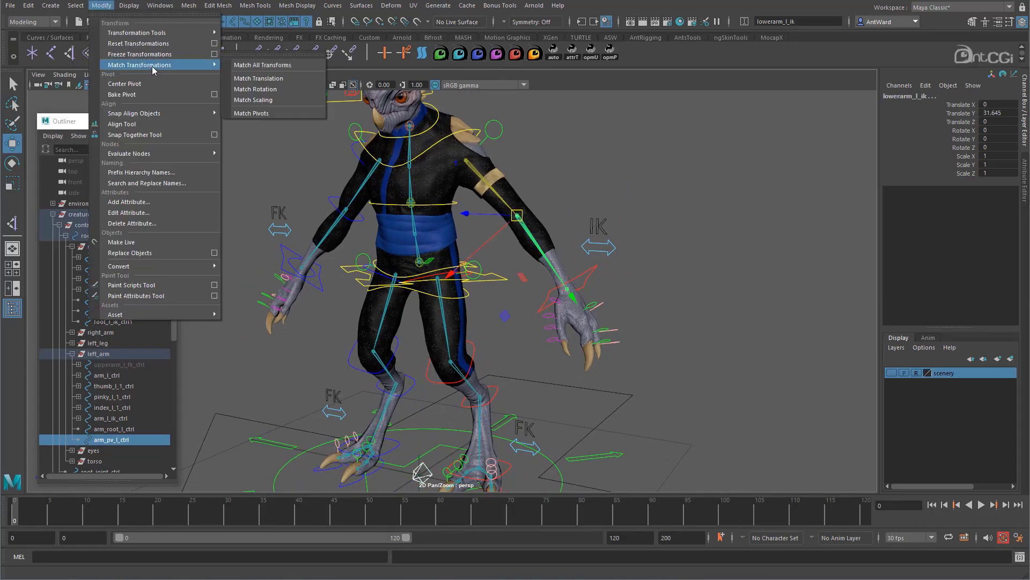
{"action": "left_click", "coordinate": [240, 66]}
Step: Select arm_pv_l_ctrl at the left elbow and display the viewport in wireframe
{"action": "right_click_drag", "start_coordinate": [447, 275], "coordinate": [510, 199], "text": "alt"}
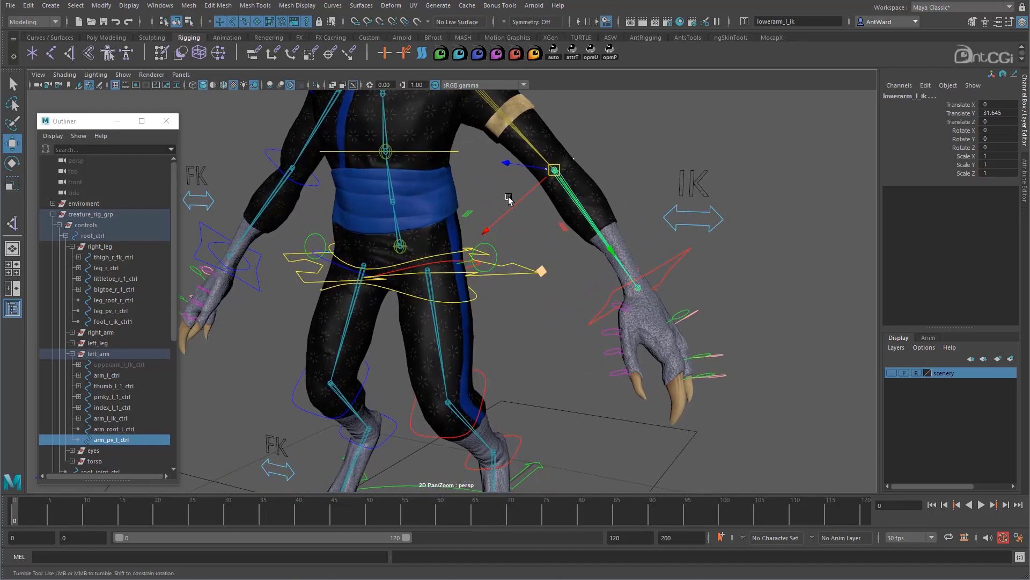
{"action": "left_click_drag", "start_coordinate": [509, 199], "coordinate": [552, 212], "text": "alt"}
{"action": "left_click", "coordinate": [556, 211]}
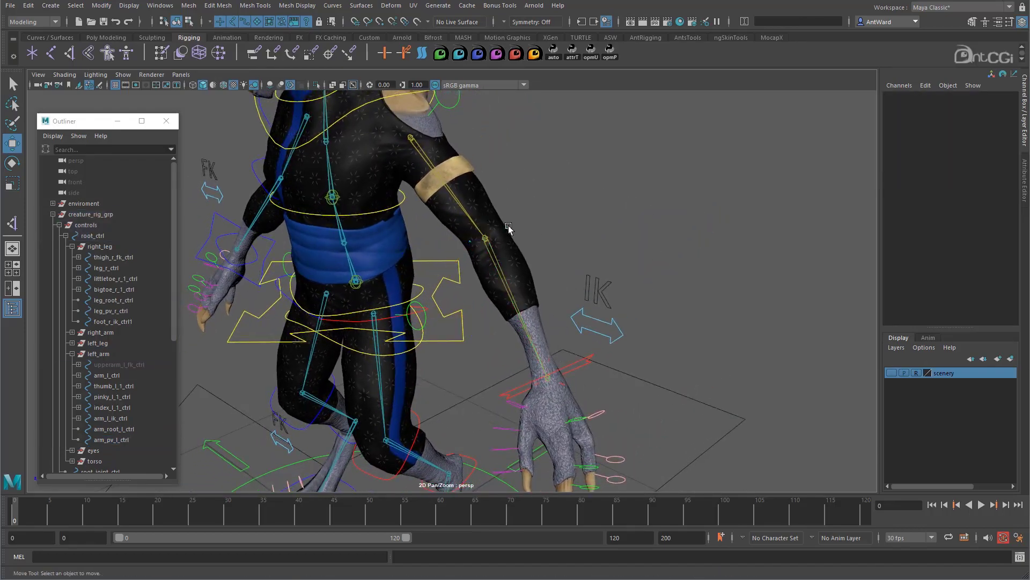
{"action": "left_click", "coordinate": [507, 228]}
{"action": "left_click", "coordinate": [70, 76]}
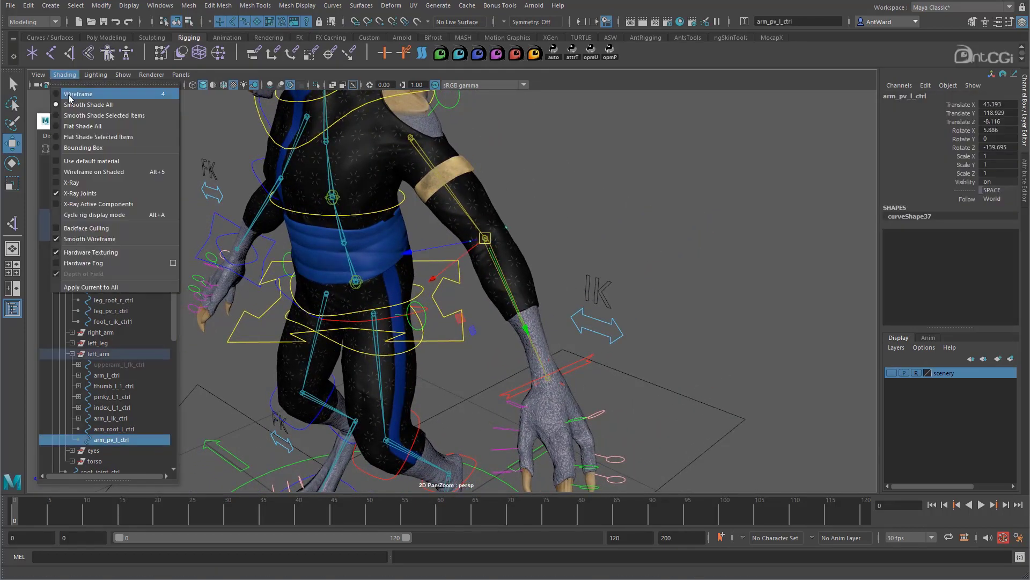
{"action": "left_click", "coordinate": [81, 95]}
{"action": "left_click_drag", "start_coordinate": [604, 256], "coordinate": [584, 260], "text": "alt"}
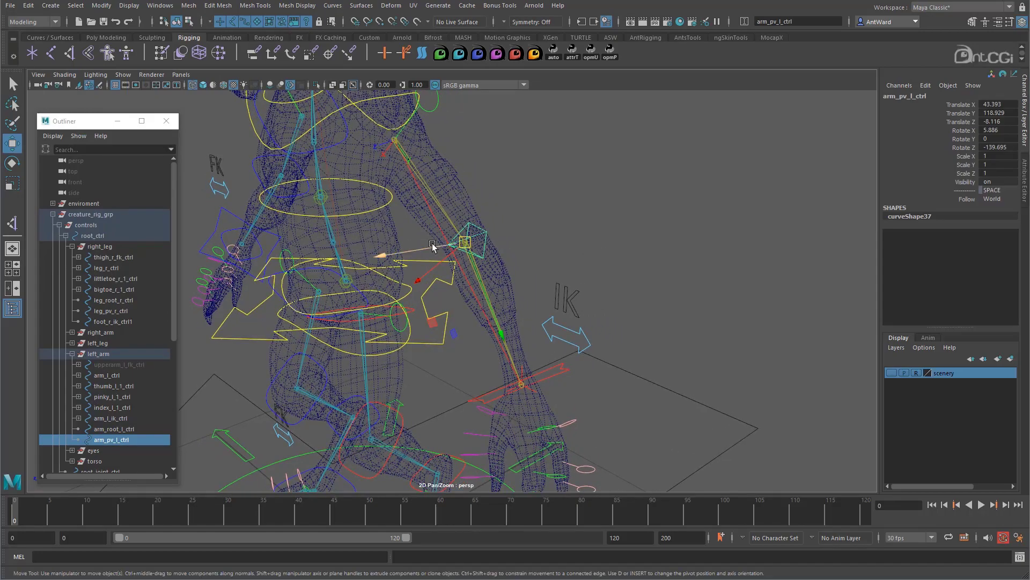
Step: Add a pole vector constraint from arm_pv_l_ctrl to arm_l_ikHandle and clear the selection
{"action": "left_click_drag", "start_coordinate": [549, 223], "coordinate": [565, 241], "text": "alt"}
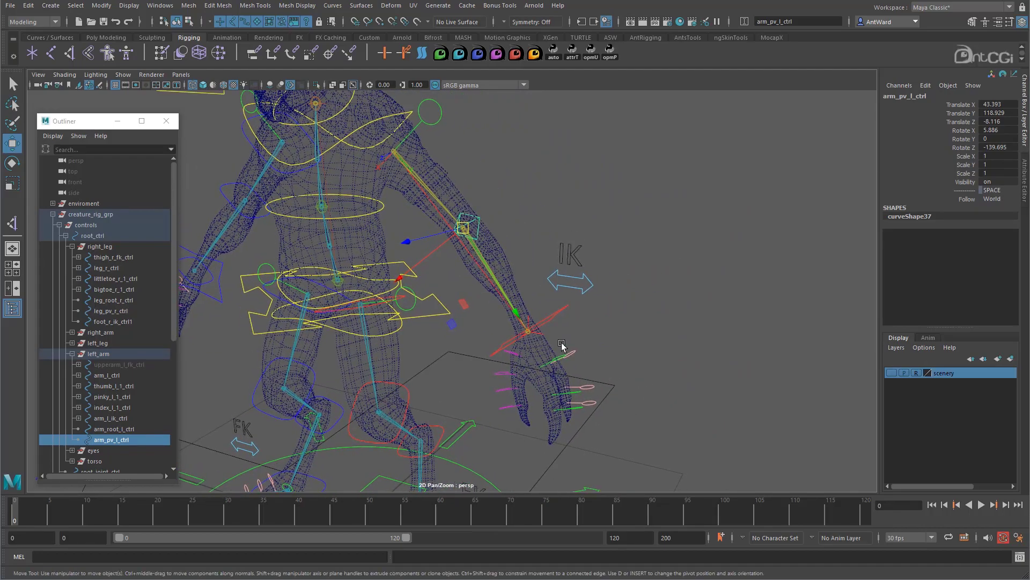
{"action": "left_click", "coordinate": [530, 332]}
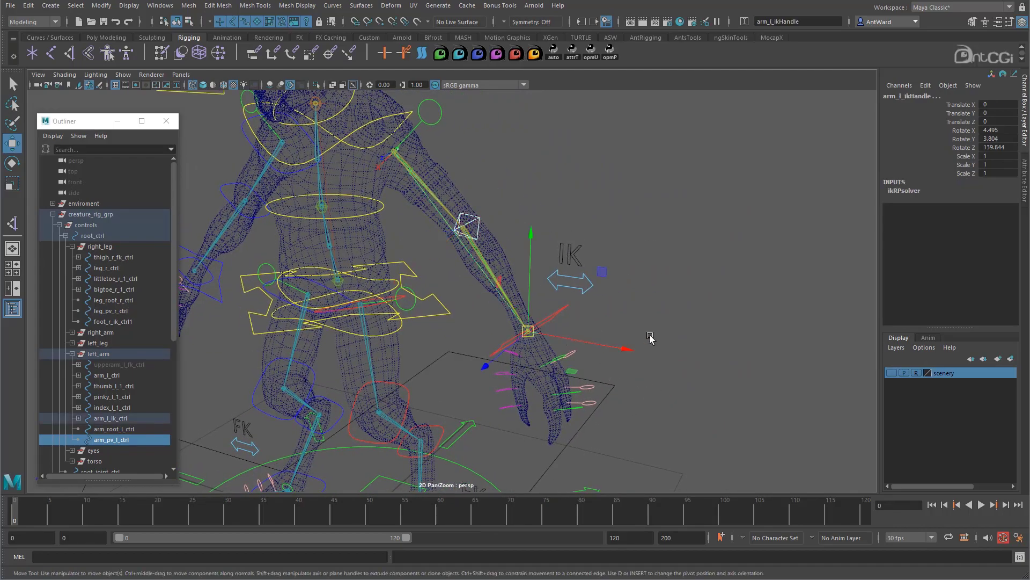
{"action": "key", "text": "space"}
{"action": "left_click", "coordinate": [546, 255]}
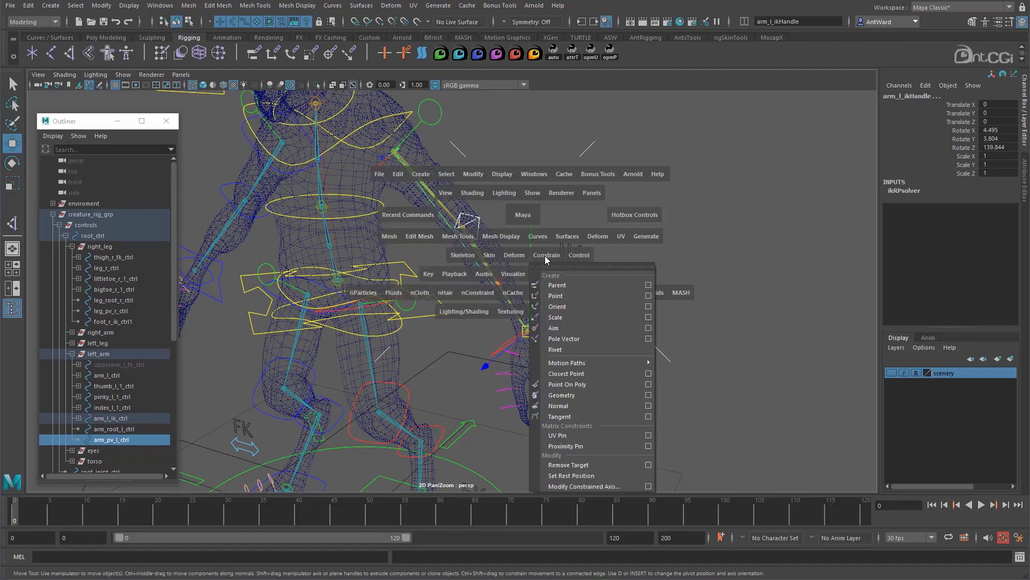
{"action": "left_click", "coordinate": [571, 338]}
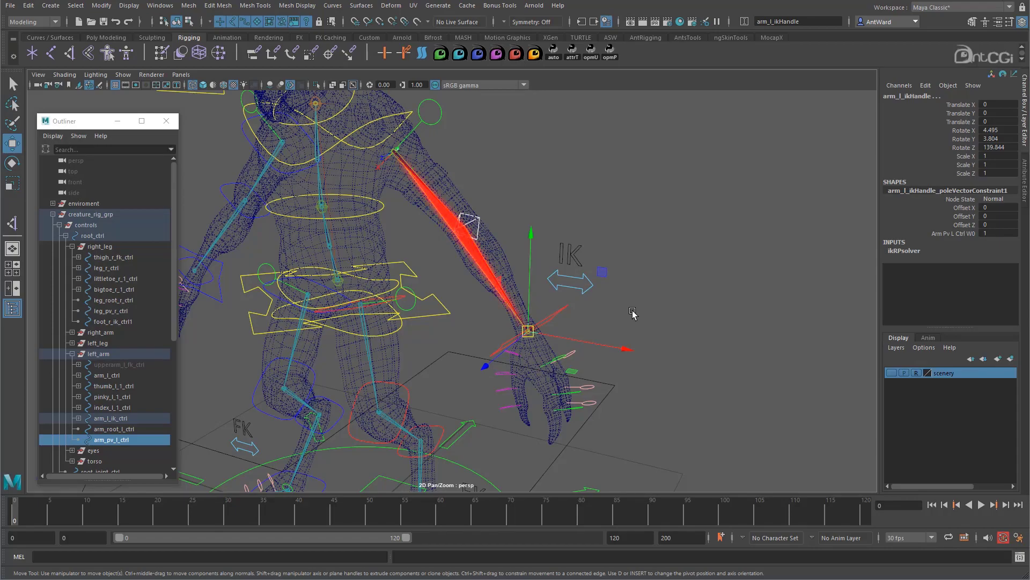
{"action": "left_click", "coordinate": [633, 314]}
Step: Test the constrained arm by moving arm_l_ik_ctrl up toward the shoulder, and undo the move
{"action": "left_click_drag", "start_coordinate": [559, 278], "coordinate": [465, 276], "text": "alt"}
{"action": "left_click", "coordinate": [590, 289]}
{"action": "key", "text": "ctrl+z"}
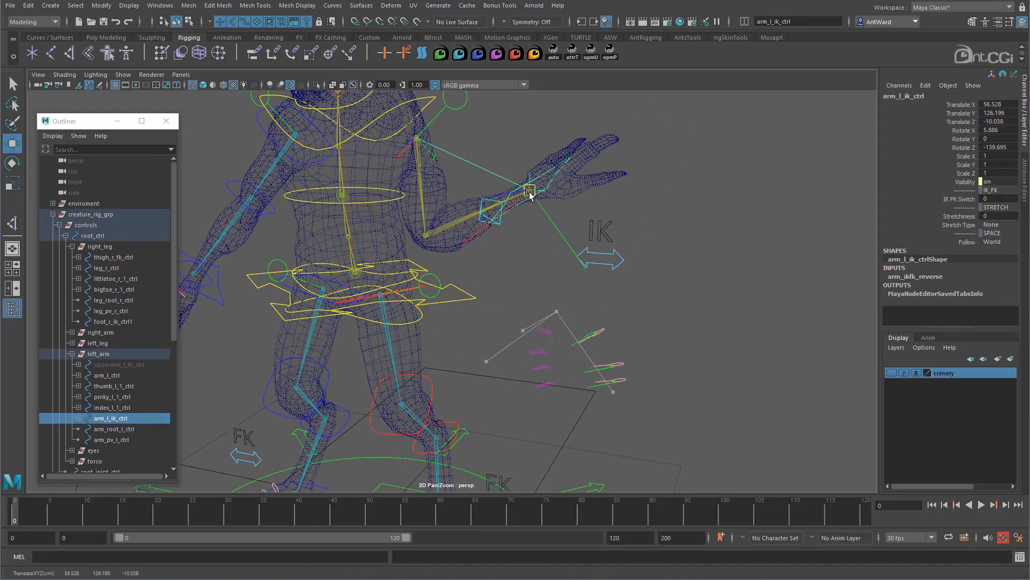
{"action": "key", "text": "ctrl+z"}
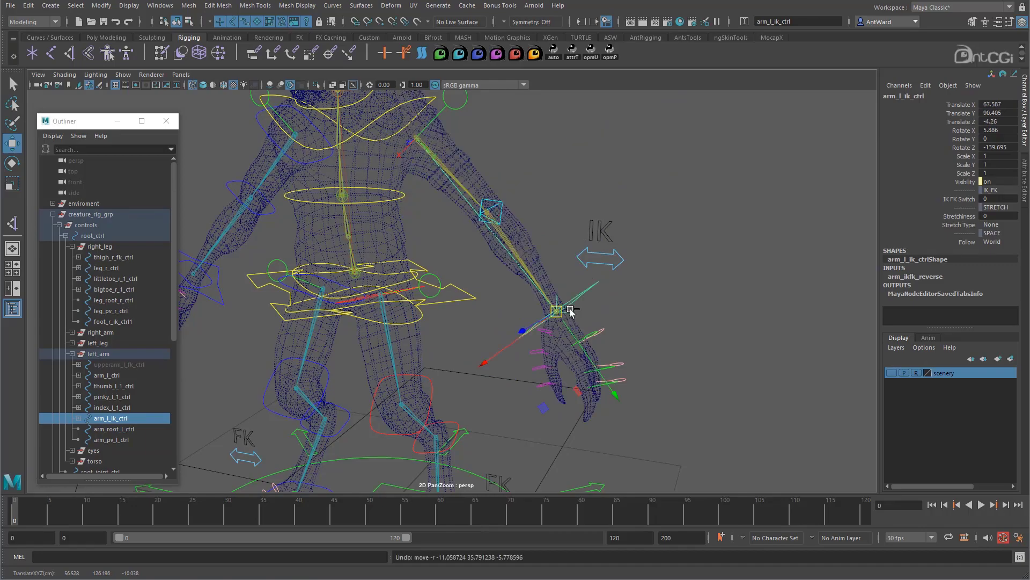
Step: Try moving arm_pv_l_ctrl off its axis, undo that, and pull it behind the elbow to about Translate Z -42.5
{"action": "left_click", "coordinate": [502, 200]}
{"action": "left_click", "coordinate": [499, 204]}
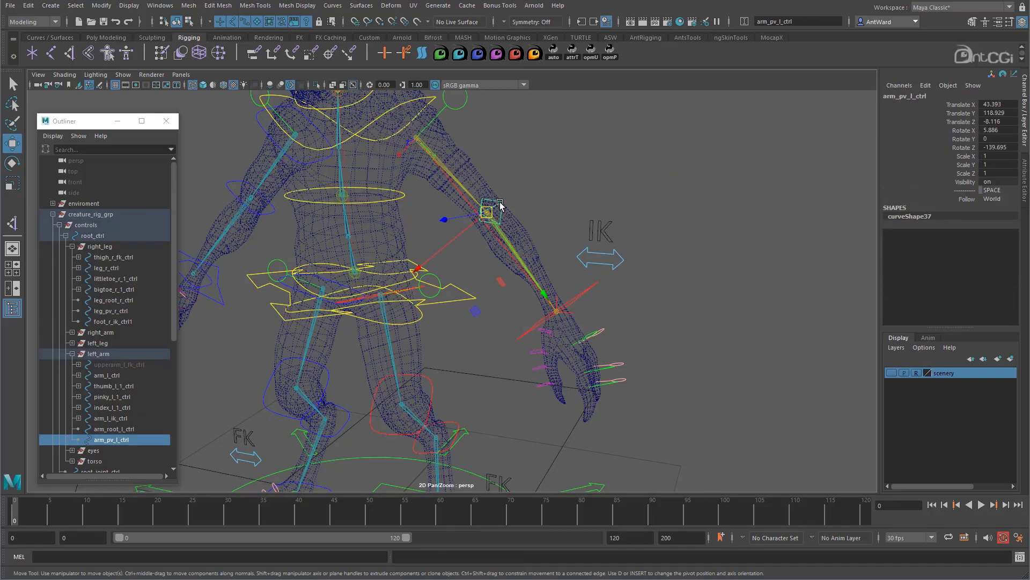
{"action": "mouse_move", "coordinate": [452, 243]}
{"action": "left_mouse_down", "text": "alt"}
{"action": "mouse_move", "coordinate": [412, 237]}
{"action": "mouse_move", "coordinate": [486, 220]}
{"action": "mouse_move", "coordinate": [499, 234]}
{"action": "mouse_move", "coordinate": [569, 173]}
{"action": "mouse_move", "coordinate": [491, 242]}
{"action": "mouse_move", "coordinate": [477, 247]}
{"action": "mouse_move", "coordinate": [566, 172]}
{"action": "mouse_move", "coordinate": [450, 257]}
{"action": "mouse_move", "coordinate": [551, 185]}
{"action": "mouse_move", "coordinate": [460, 250]}
{"action": "left_mouse_up", "text": "alt"}
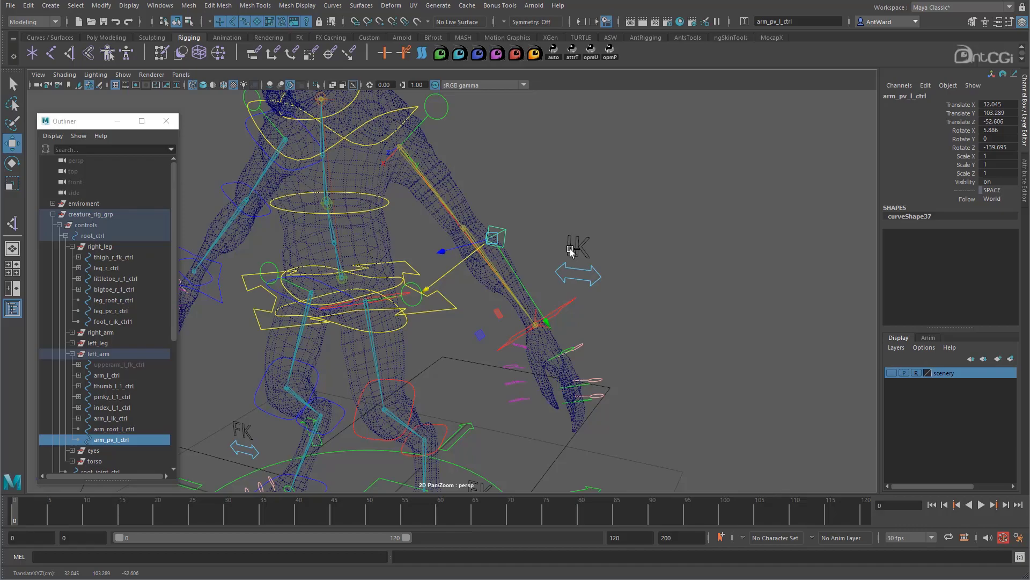
{"action": "key", "text": "ctrl+z"}
{"action": "left_click_drag", "start_coordinate": [481, 218], "coordinate": [470, 225]}
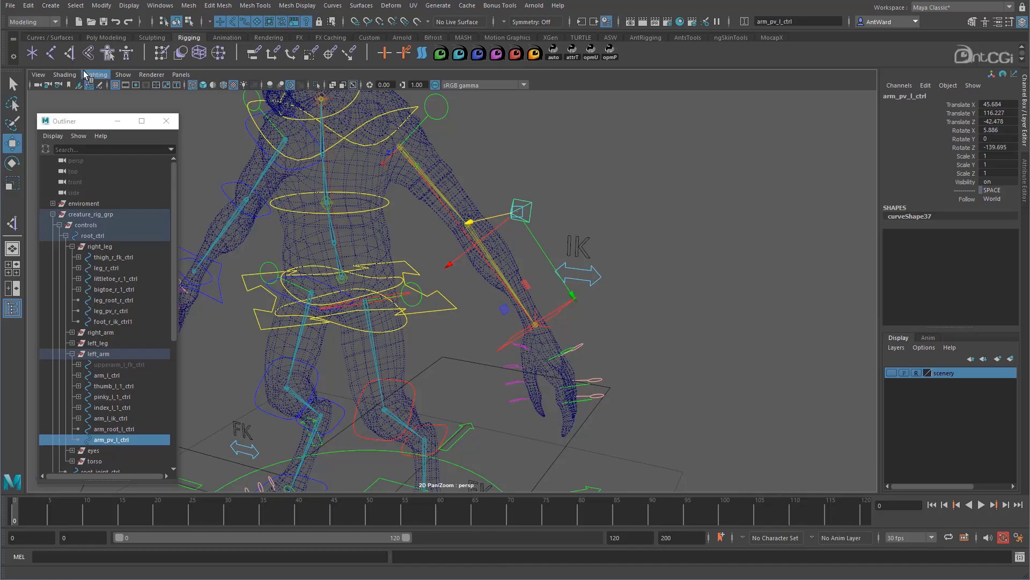
Step: Set the viewport back to Smooth Shade All and undo the last move of arm_pv_l_ctrl
{"action": "left_click", "coordinate": [64, 75]}
{"action": "left_click", "coordinate": [79, 105]}
{"action": "middle_click_drag", "start_coordinate": [554, 284], "coordinate": [540, 302], "text": "alt"}
{"action": "key", "text": "ctrl+z"}
Step: Try pulling arm_pv_l_ctrl straight back behind the elbow to about Translate Z -43.9, and undo the move
{"action": "left_click_drag", "start_coordinate": [404, 254], "coordinate": [459, 249]}
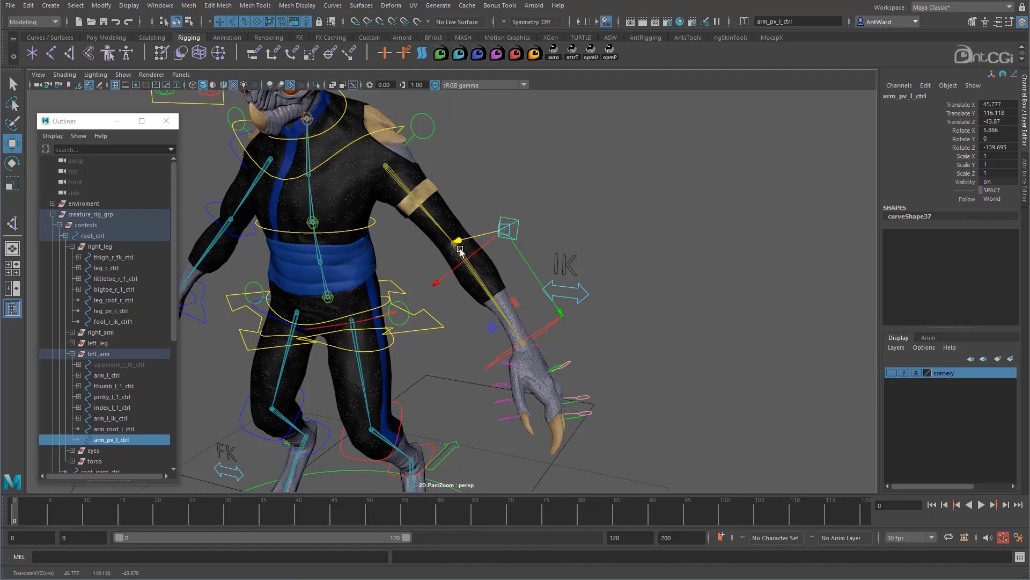
{"action": "middle_click_drag", "start_coordinate": [633, 278], "coordinate": [640, 279], "text": "alt"}
{"action": "key", "text": "ctrl+z"}
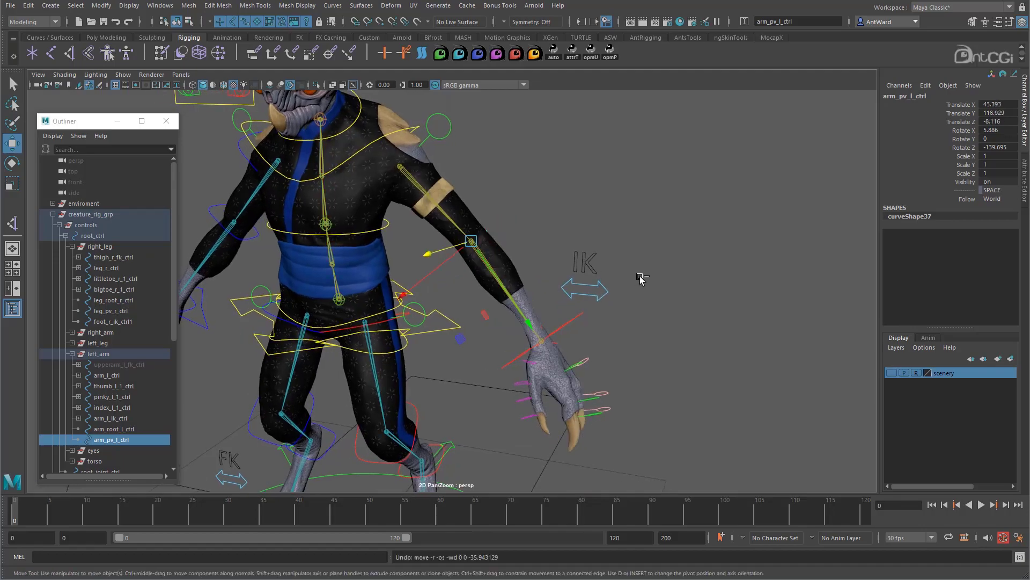
{"action": "left_click_drag", "start_coordinate": [641, 279], "coordinate": [489, 245], "text": "alt"}
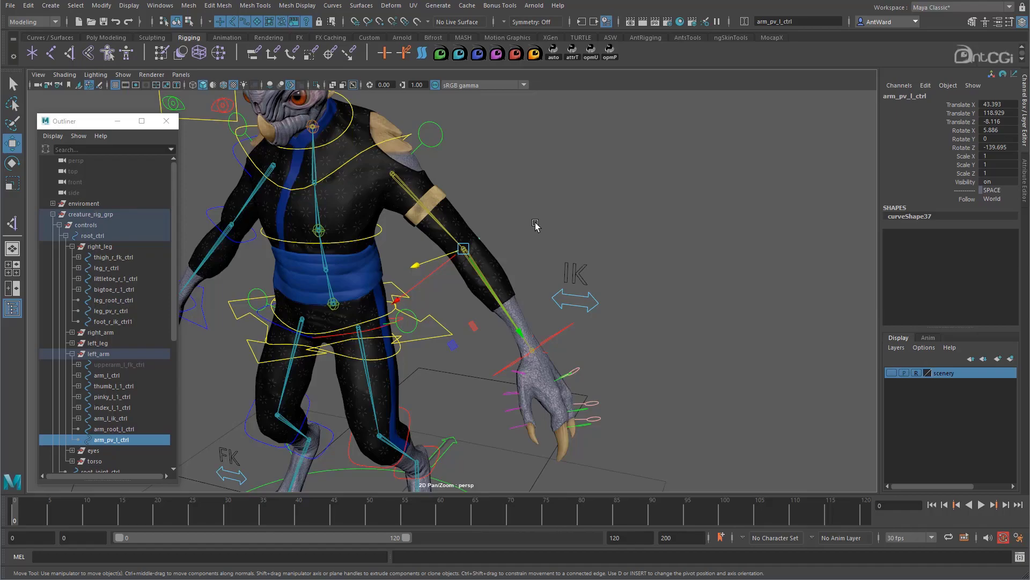
Step: Deselect arm_pv_l_ctrl and turn on Wireframe on Shaded for the viewport
{"action": "left_click", "coordinate": [535, 226]}
{"action": "left_click", "coordinate": [64, 75]}
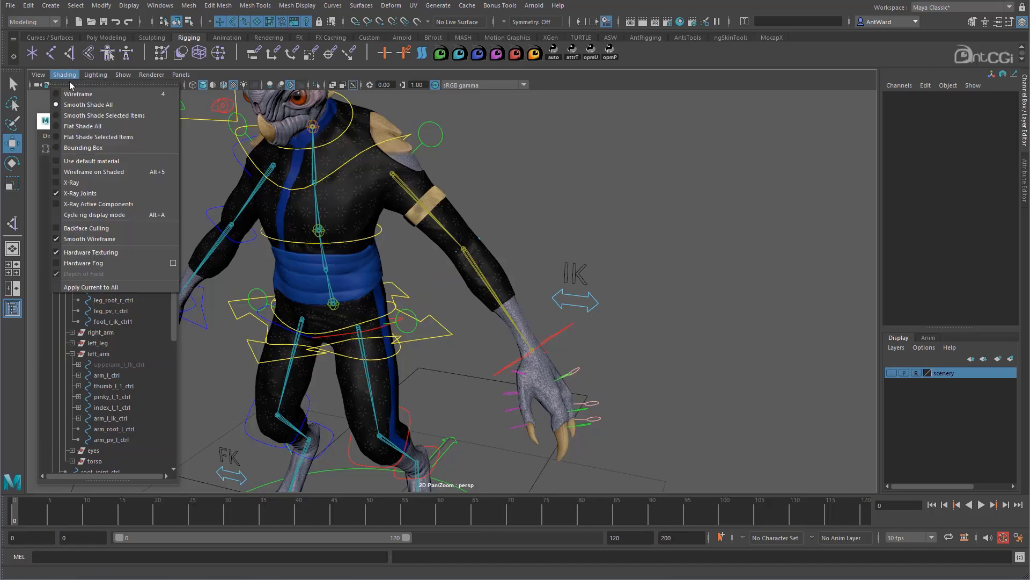
{"action": "left_click", "coordinate": [89, 172]}
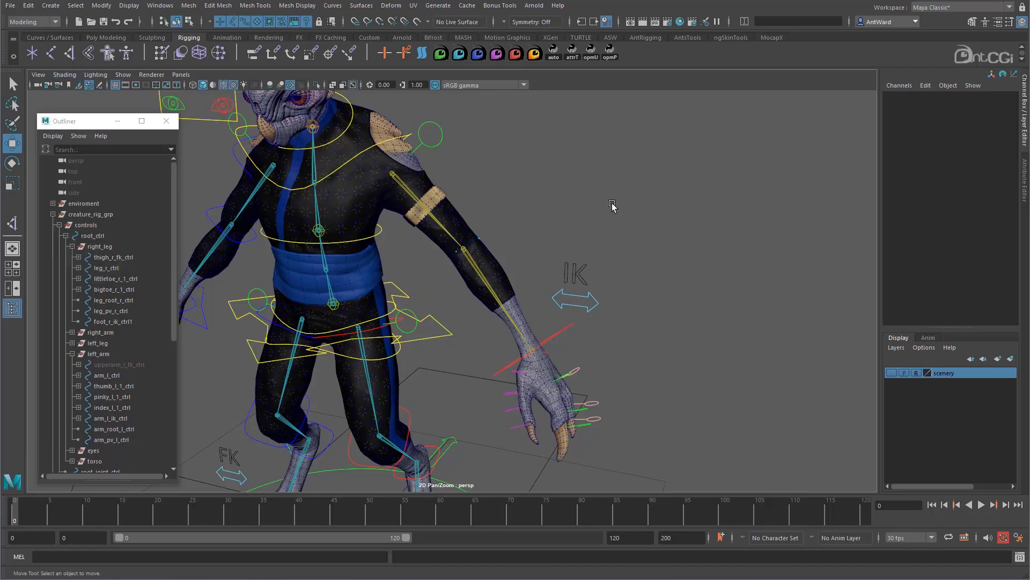
Step: Collapse creature_rig_grp, create a locator, and match all its transformations to the lowerarm_l_ik joint at the elbow
{"action": "left_click", "coordinate": [53, 214]}
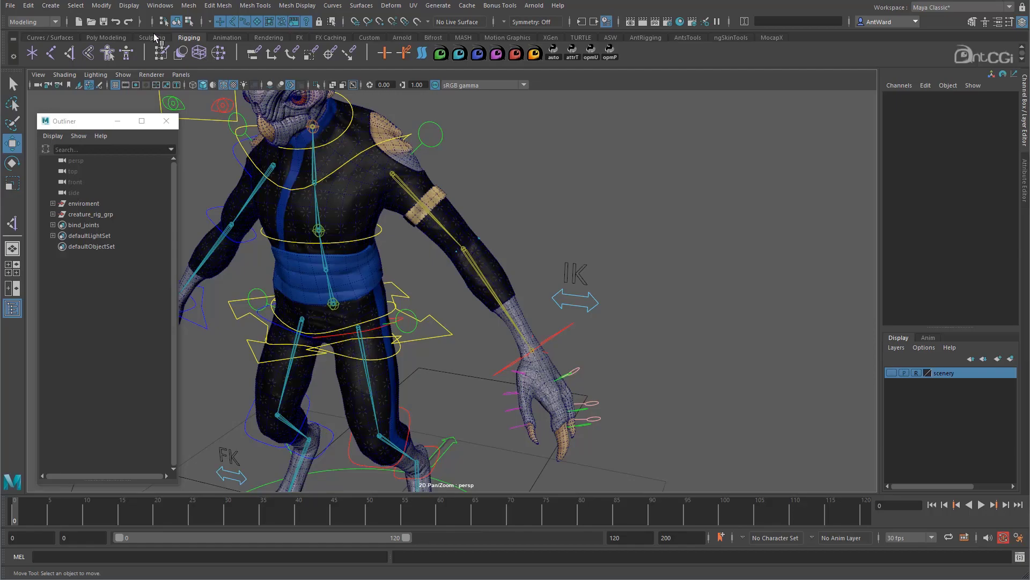
{"action": "left_click", "coordinate": [50, 5]}
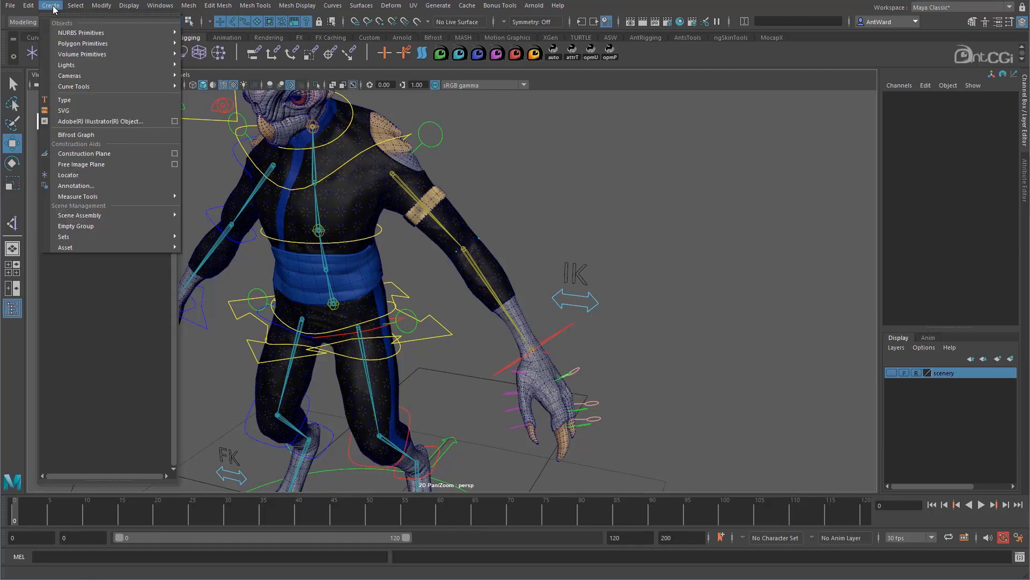
{"action": "left_click", "coordinate": [83, 176]}
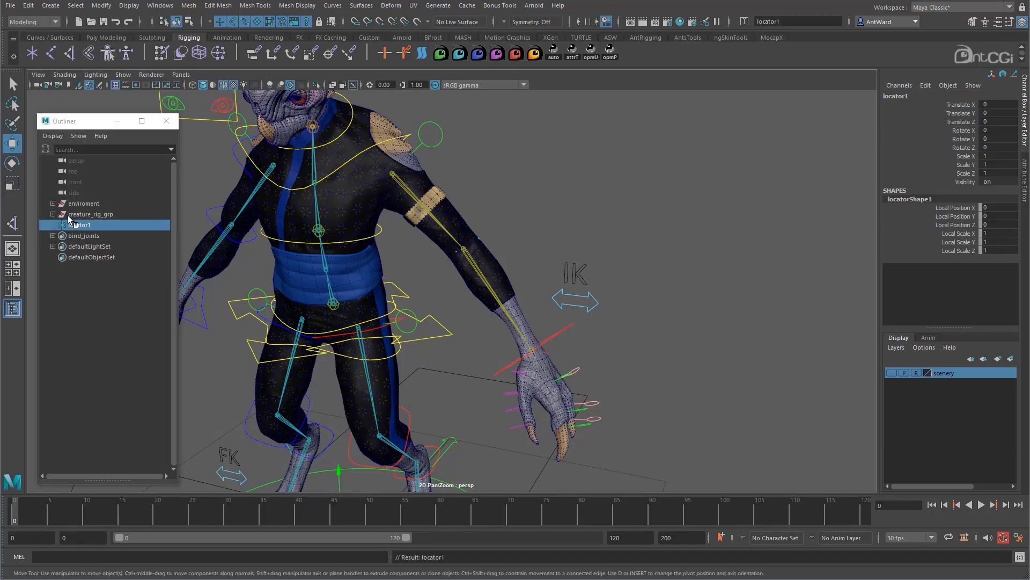
{"action": "left_click", "coordinate": [480, 279]}
{"action": "left_click", "coordinate": [101, 5]}
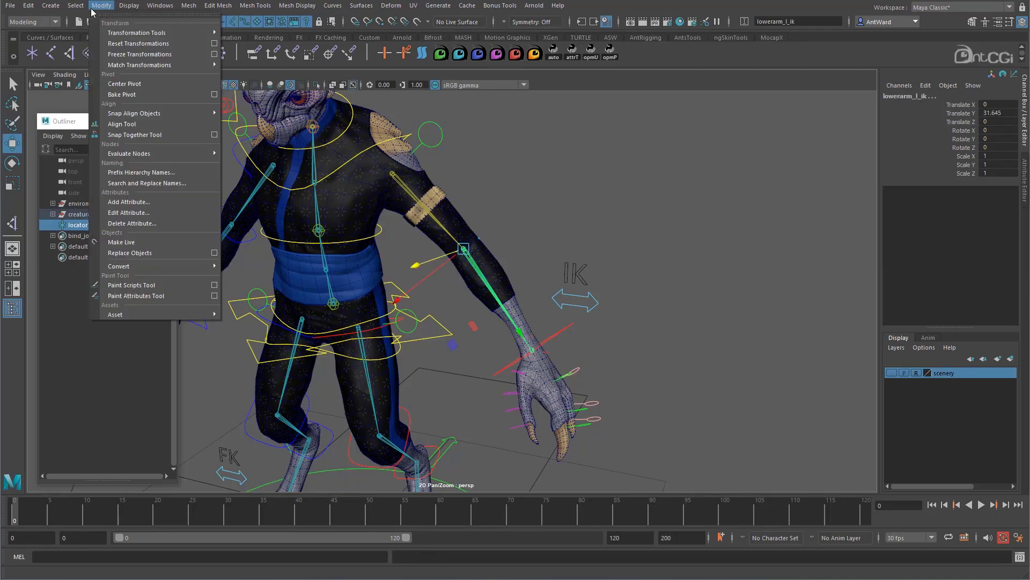
{"action": "mouse_move", "coordinate": [131, 67]}
{"action": "left_click", "coordinate": [244, 67]}
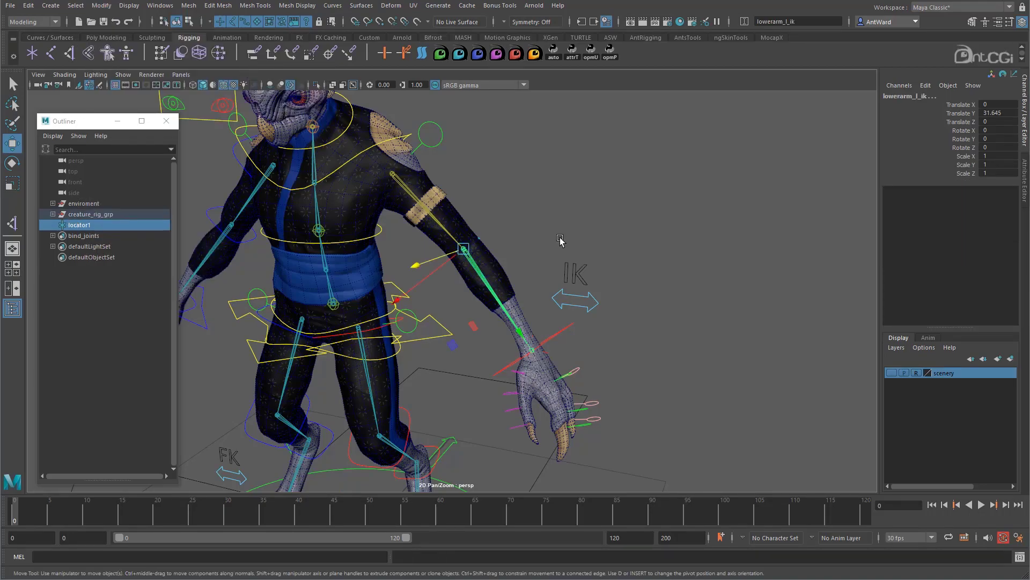
Step: Scale locator1 uniformly to about 9.78 at the elbow and duplicate it
{"action": "left_click", "coordinate": [88, 226]}
{"action": "key", "text": "r"}
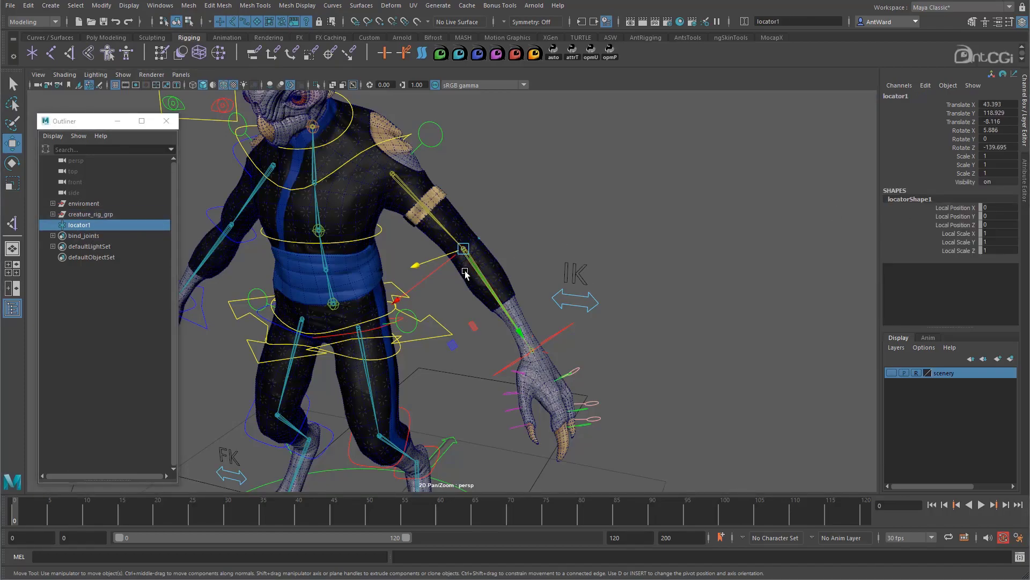
{"action": "left_click_drag", "start_coordinate": [464, 251], "coordinate": [531, 270]}
{"action": "key", "text": "w"}
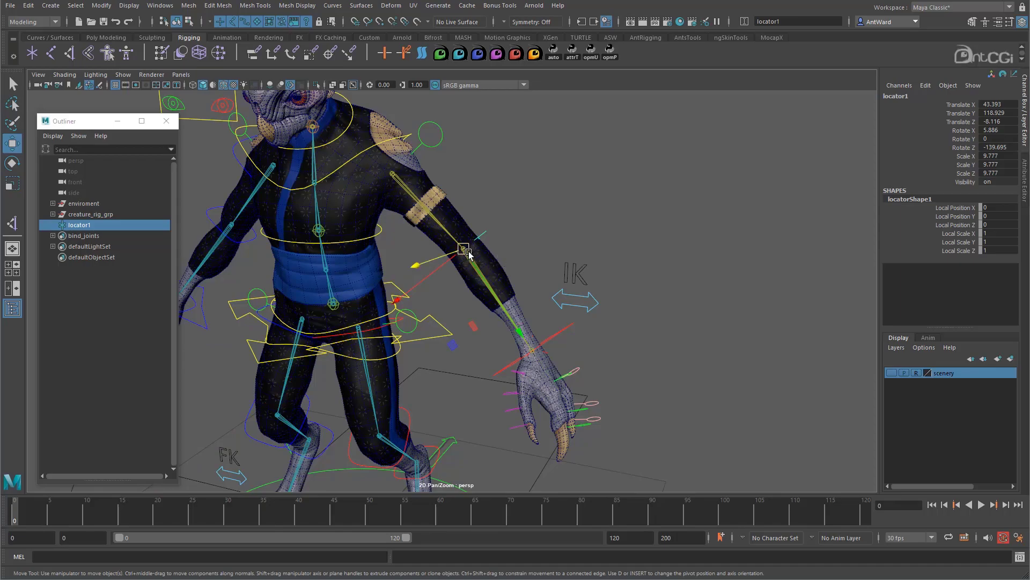
{"action": "key", "text": "ctrl+d"}
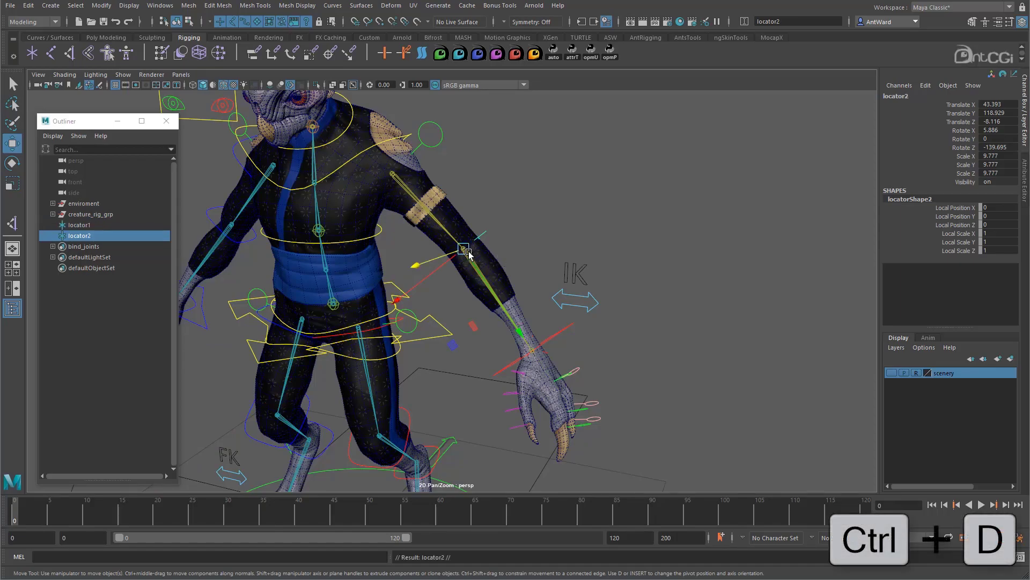
Step: Set the Move tool's step snap to Relative 30 and move both locators straight back 30 units behind the elbow
{"action": "left_click", "coordinate": [98, 229], "text": "ctrl"}
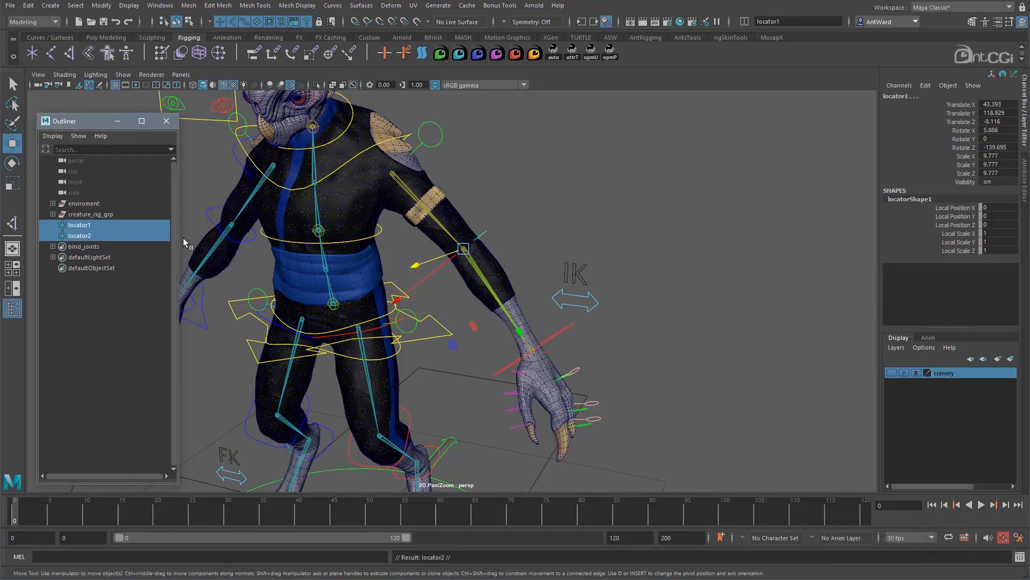
{"action": "left_click_drag", "start_coordinate": [458, 230], "coordinate": [448, 230], "text": "alt"}
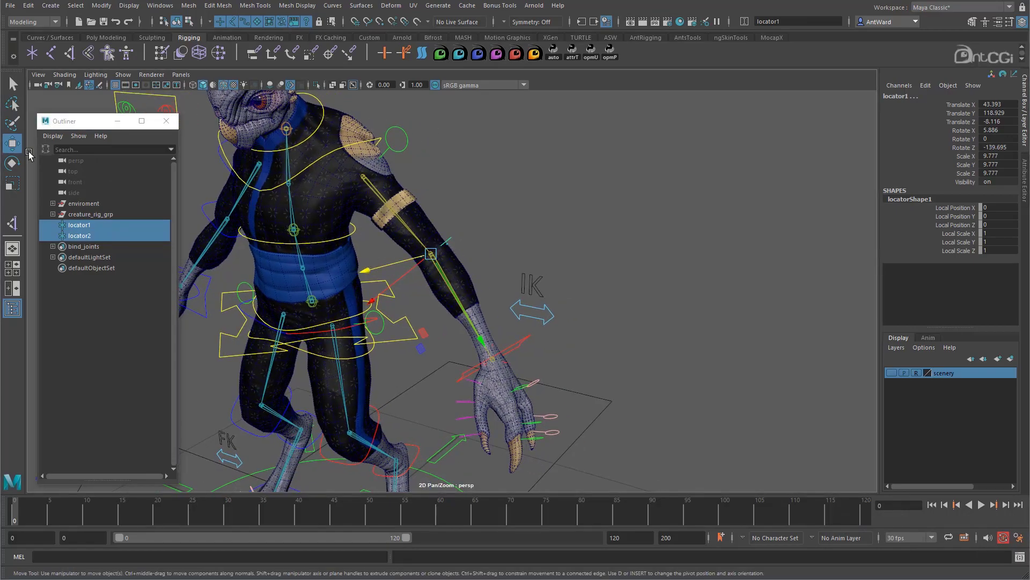
{"action": "double_click", "coordinate": [13, 144]}
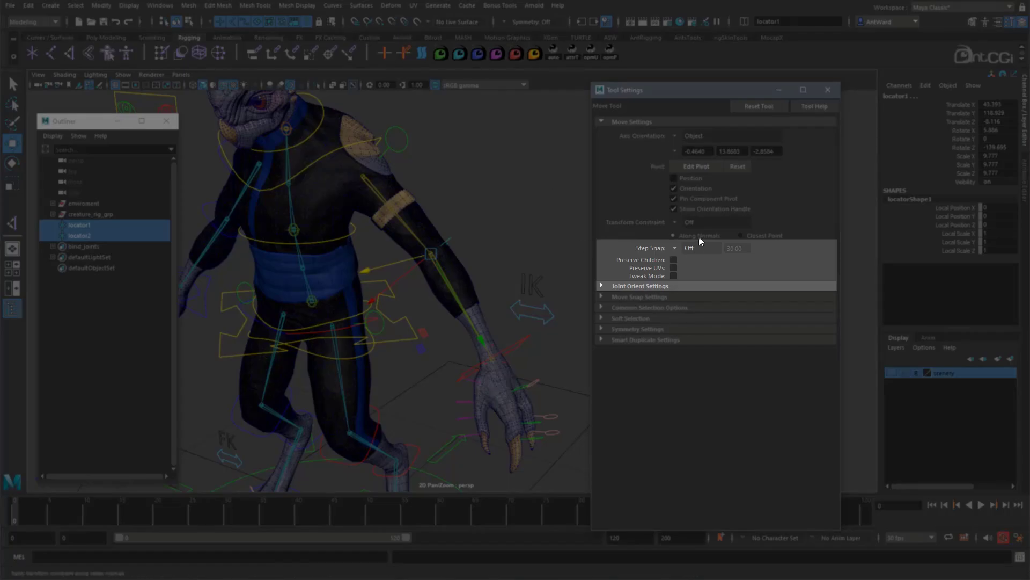
{"action": "left_click", "coordinate": [677, 248]}
{"action": "left_click", "coordinate": [688, 265]}
{"action": "type", "text": "3"}
{"action": "key", "text": "Return"}
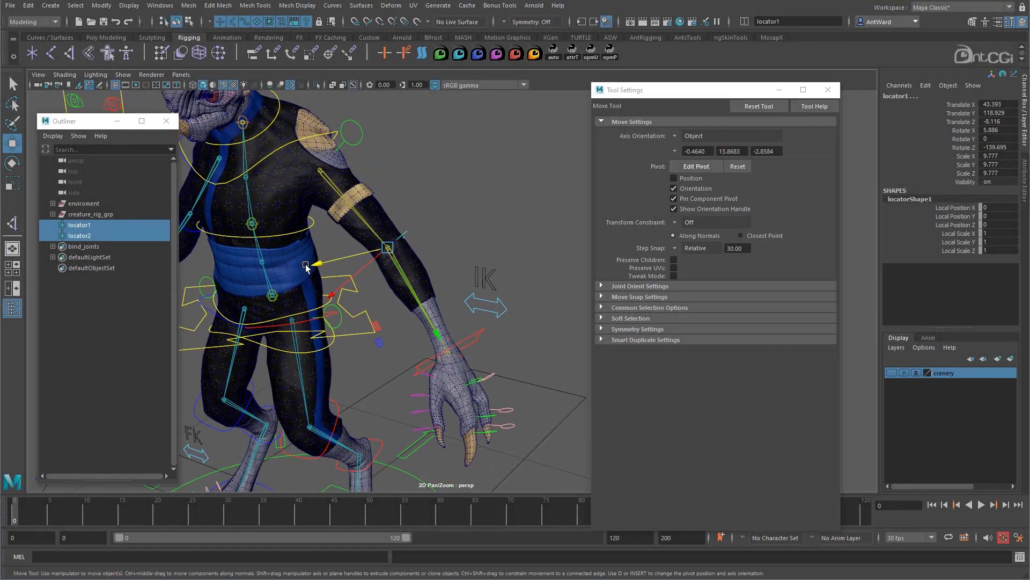
{"action": "left_click_drag", "start_coordinate": [310, 265], "coordinate": [466, 253]}
Step: Parent locator2 under the lowerarm_l_ik joint
{"action": "left_click", "coordinate": [94, 235]}
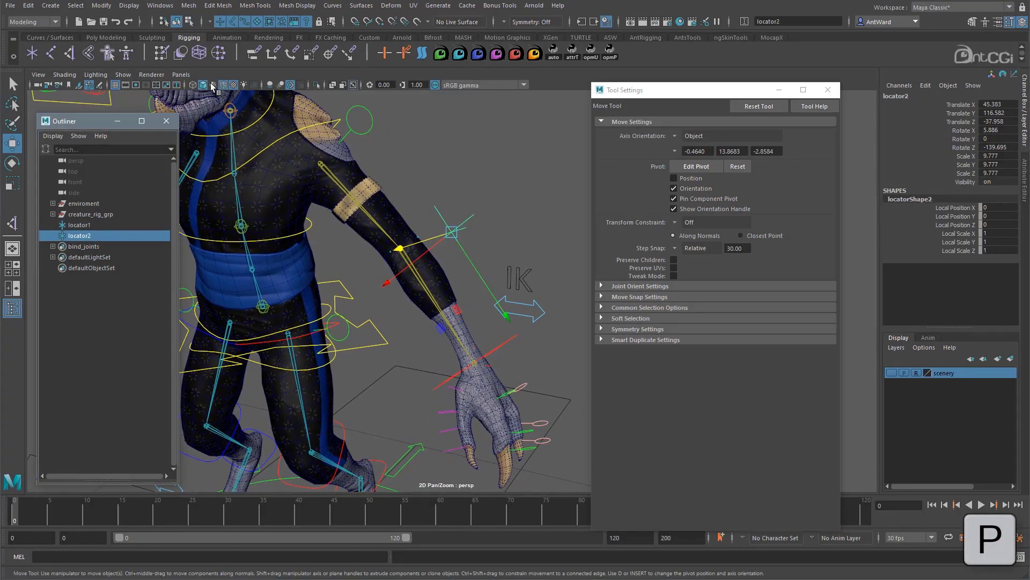
{"action": "left_click", "coordinate": [427, 293], "text": "shift"}
{"action": "key", "text": "p"}
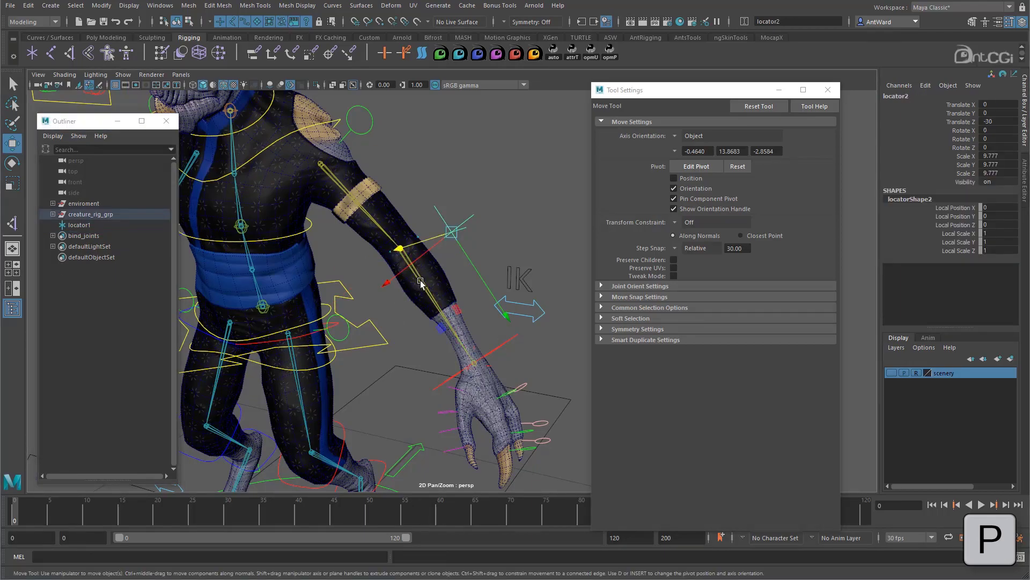
Step: Test how locator2 follows the elbow by moving arm_l_ik_ctrl up toward the body, and undo the move
{"action": "left_click", "coordinate": [421, 282]}
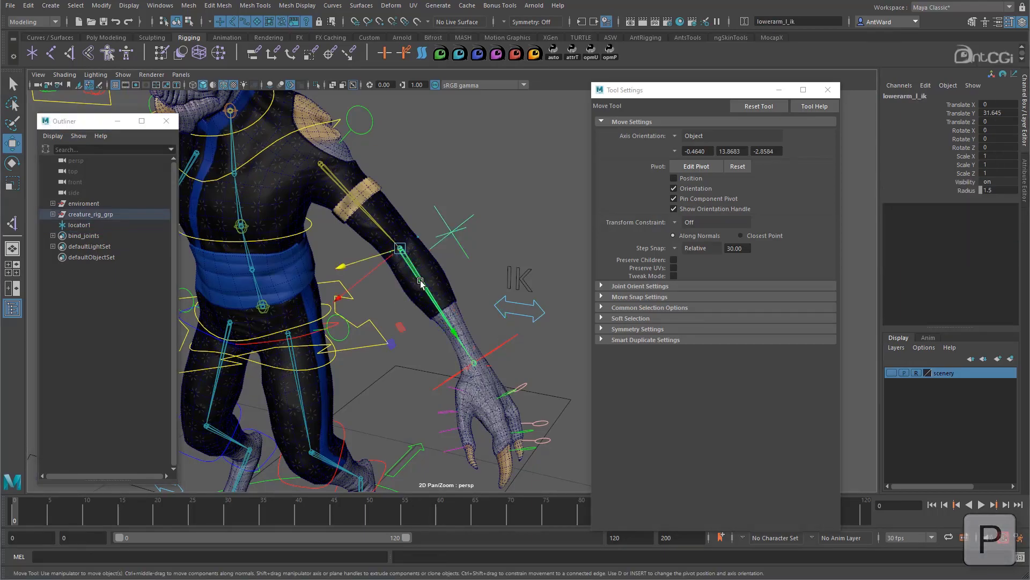
{"action": "left_click", "coordinate": [501, 347]}
{"action": "left_click_drag", "start_coordinate": [475, 363], "coordinate": [426, 321]}
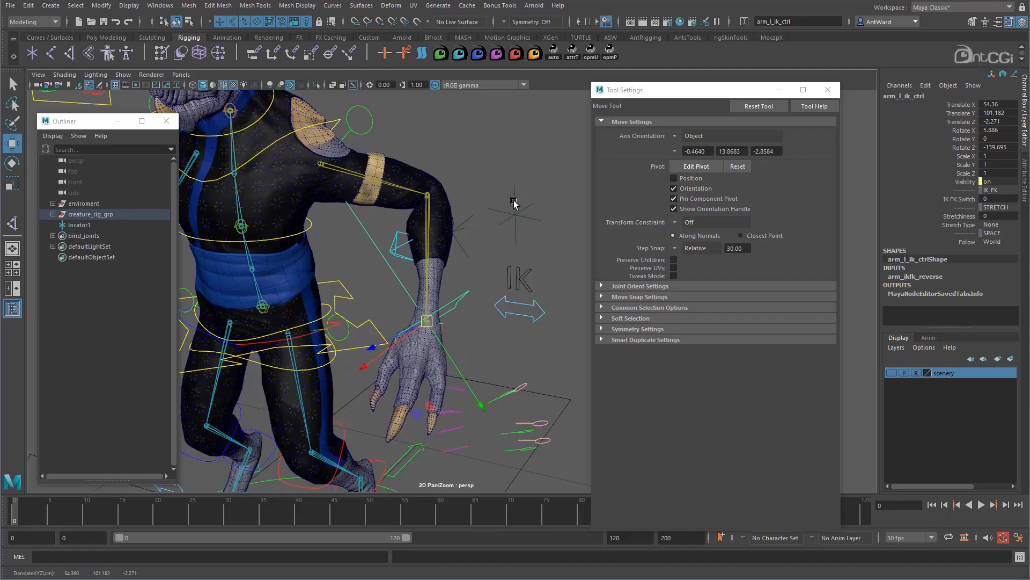
{"action": "key", "text": "ctrl+z"}
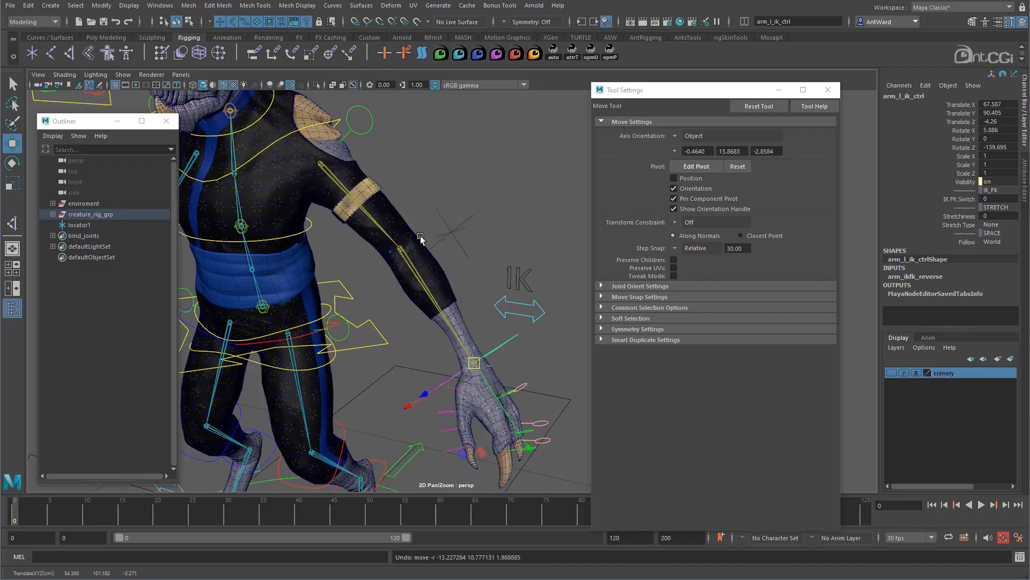
Step: Match the translation of arm_pv_l_ctrl to locator1 behind the elbow
{"action": "left_click", "coordinate": [392, 240]}
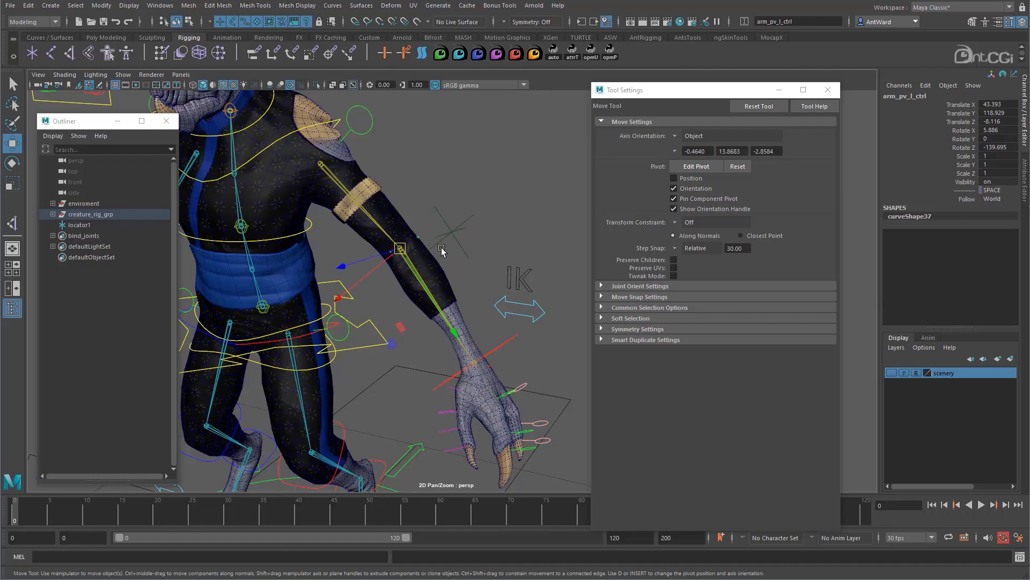
{"action": "left_click", "coordinate": [456, 232]}
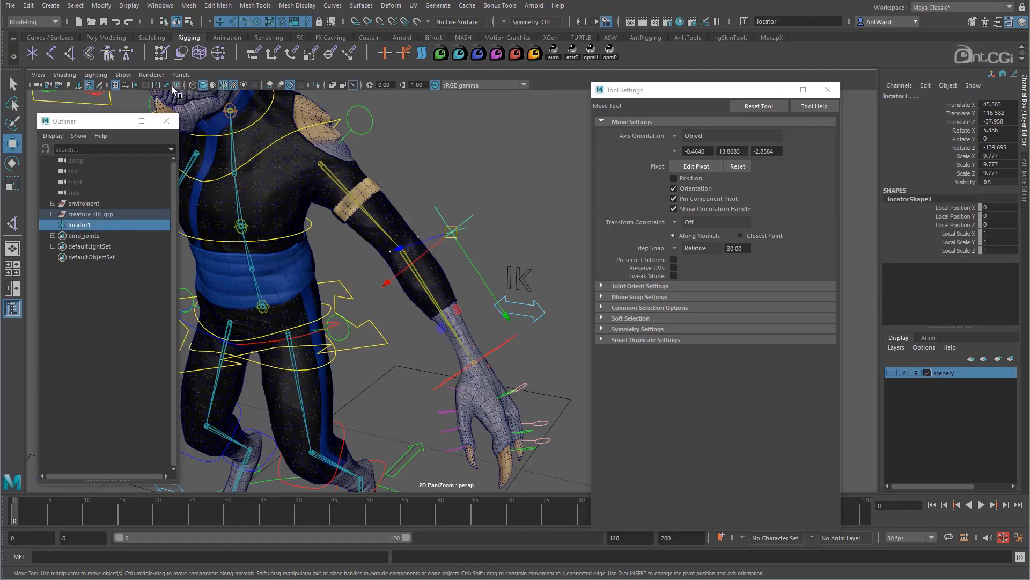
{"action": "left_click", "coordinate": [101, 5]}
{"action": "mouse_move", "coordinate": [126, 67]}
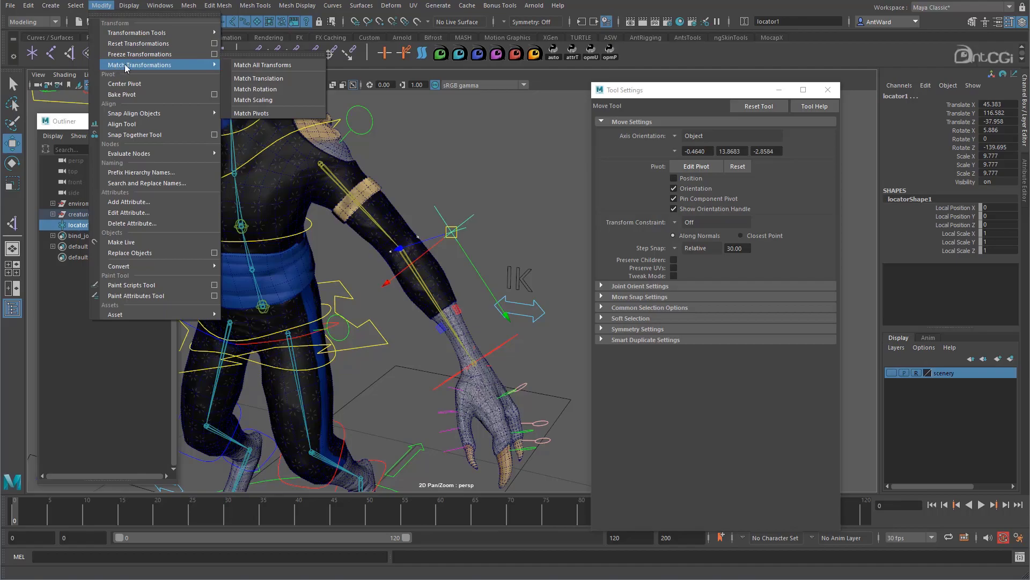
{"action": "left_click", "coordinate": [252, 78]}
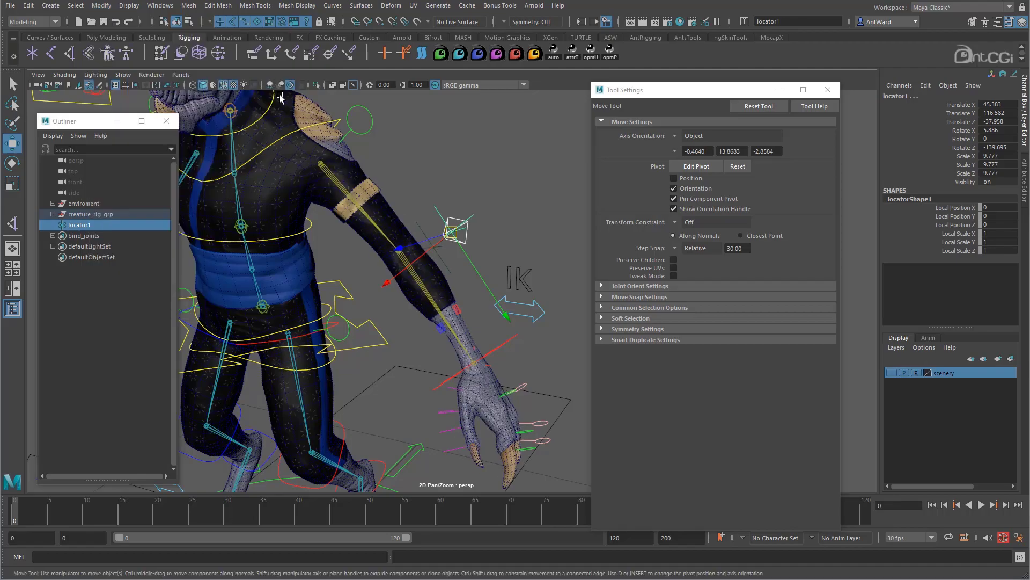
Step: Compare locator2 with locator1 and arm_pv_l_ctrl behind the elbow, and try sliding the control along its X axis
{"action": "right_click_drag", "start_coordinate": [346, 252], "coordinate": [547, 243], "text": "alt"}
{"action": "middle_click_drag", "start_coordinate": [496, 228], "coordinate": [473, 252], "text": "alt"}
{"action": "left_click_drag", "start_coordinate": [473, 252], "coordinate": [474, 251], "text": "alt"}
{"action": "left_click", "coordinate": [491, 250]}
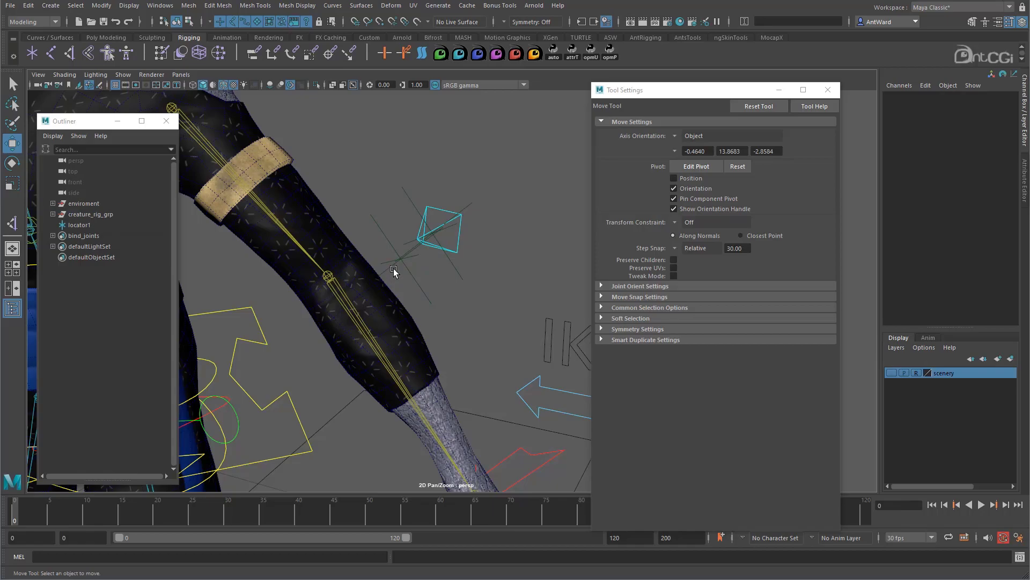
{"action": "left_click", "coordinate": [411, 273]}
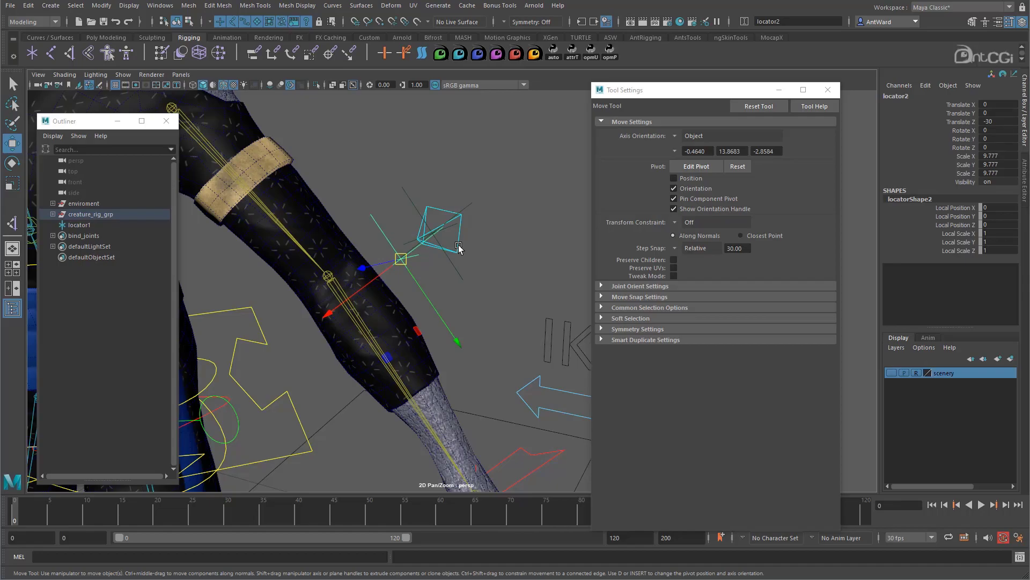
{"action": "left_click", "coordinate": [459, 247]}
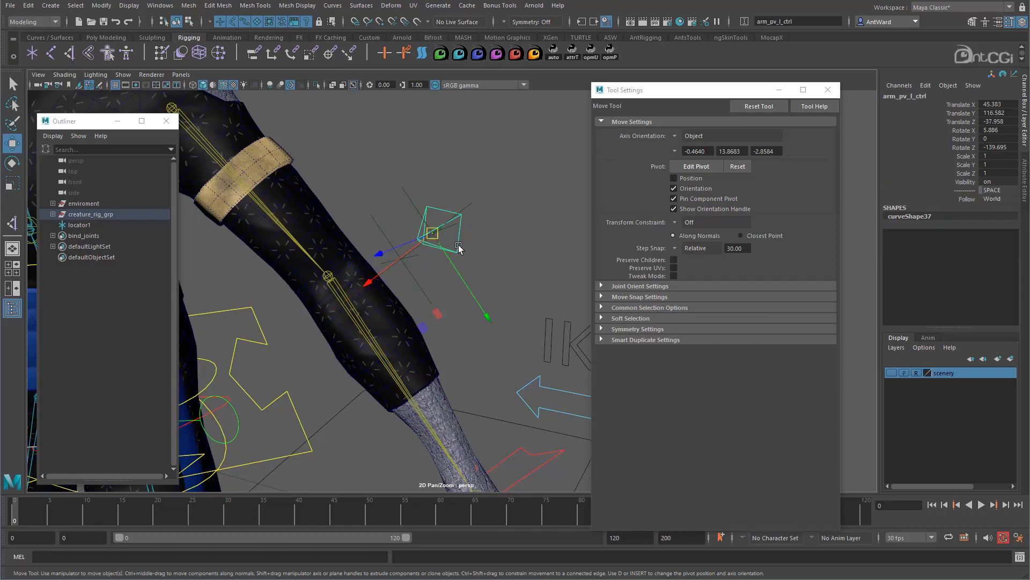
{"action": "mouse_move", "coordinate": [367, 285]}
{"action": "left_mouse_down"}
{"action": "mouse_move", "coordinate": [342, 231]}
{"action": "mouse_move", "coordinate": [343, 296]}
{"action": "mouse_move", "coordinate": [367, 272]}
{"action": "left_mouse_up"}
{"action": "left_click", "coordinate": [435, 278]}
{"action": "left_click", "coordinate": [415, 265]}
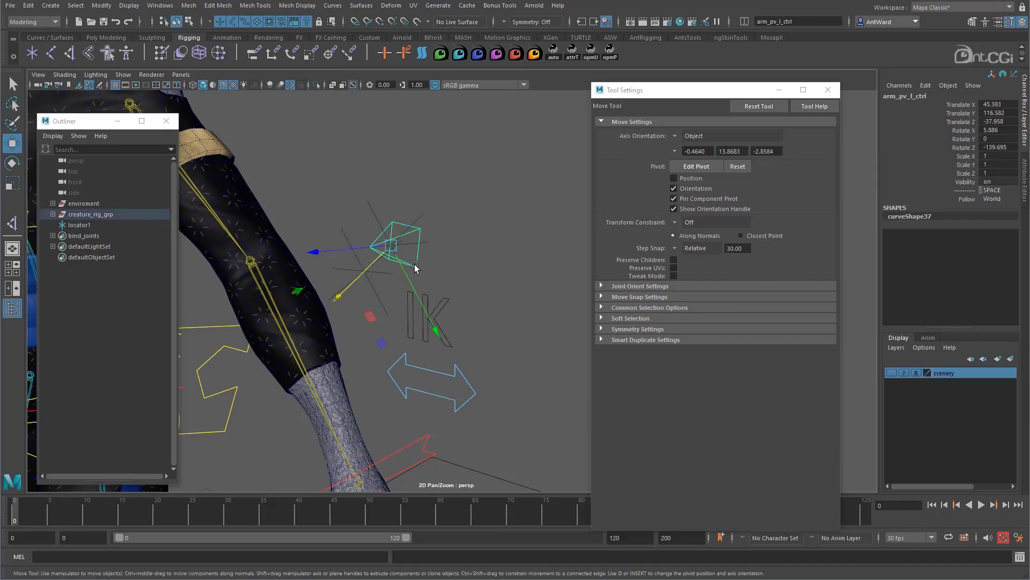
Step: Turn off step snap and slide arm_pv_l_ctrl along its X axis to about Translate X 51.7, Y 121.9, aligning locator2 with locator1
{"action": "left_click", "coordinate": [674, 249]}
{"action": "left_click_drag", "start_coordinate": [338, 296], "coordinate": [360, 270]}
{"action": "right_click_drag", "start_coordinate": [370, 270], "coordinate": [537, 263], "text": "alt"}
{"action": "middle_click_drag", "start_coordinate": [281, 198], "coordinate": [330, 298], "text": "alt"}
{"action": "left_click_drag", "start_coordinate": [369, 310], "coordinate": [378, 307]}
{"action": "right_click_drag", "start_coordinate": [478, 354], "coordinate": [370, 327], "text": "alt"}
{"action": "left_click_drag", "start_coordinate": [370, 326], "coordinate": [392, 301], "text": "alt"}
{"action": "middle_click_drag", "start_coordinate": [392, 300], "coordinate": [349, 276], "text": "alt"}
{"action": "right_click_drag", "start_coordinate": [349, 276], "coordinate": [405, 259], "text": "alt"}
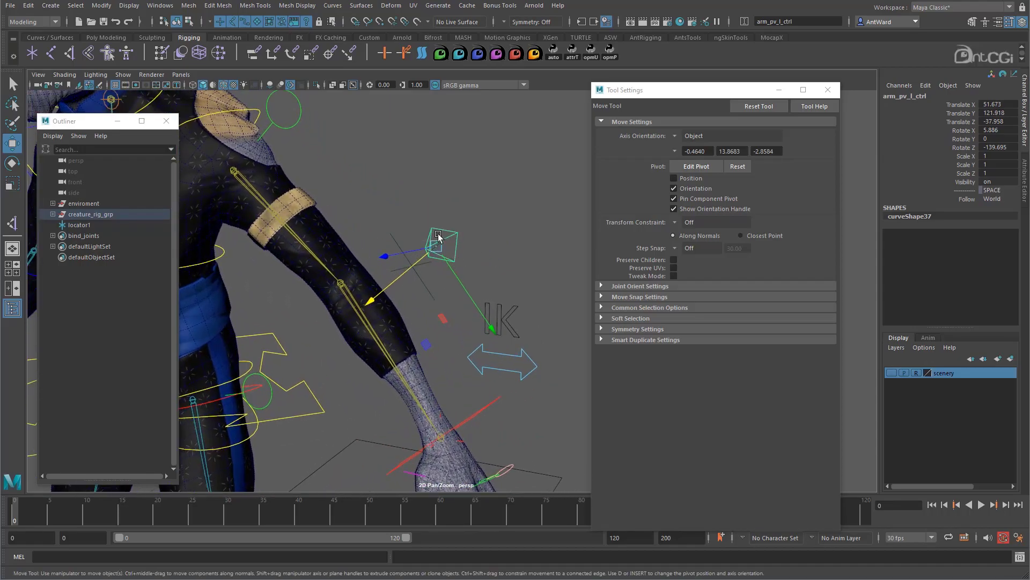
Step: Delete locator1 and locator2
{"action": "left_click", "coordinate": [383, 242]}
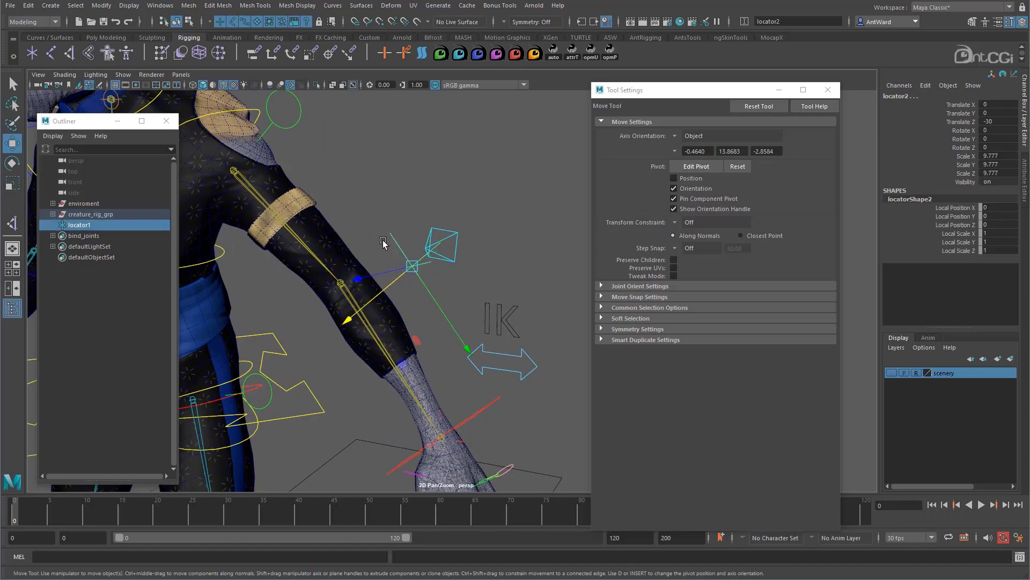
{"action": "key", "text": "Delete"}
Step: Reveal arm_l_ikHandle in the Outliner and delete its pole vector constraint
{"action": "right_click_drag", "start_coordinate": [516, 346], "coordinate": [416, 317], "text": "alt"}
{"action": "middle_click_drag", "start_coordinate": [416, 316], "coordinate": [391, 223], "text": "alt"}
{"action": "left_click", "coordinate": [446, 313]}
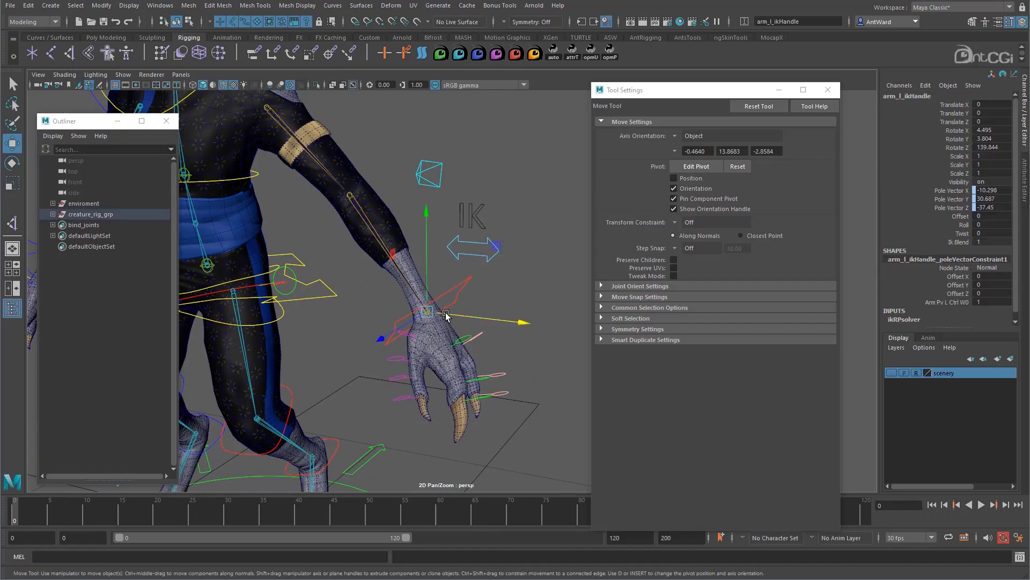
{"action": "right_click", "coordinate": [100, 315]}
{"action": "left_click", "coordinate": [107, 340]}
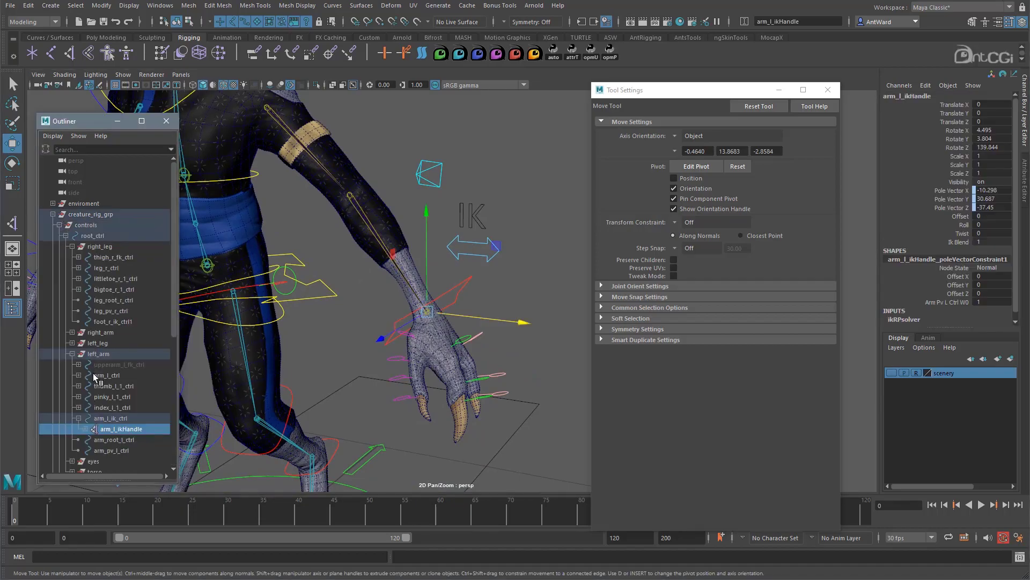
{"action": "scroll", "coordinate": [95, 378], "scroll_direction": "down", "scroll_amount": 3}
{"action": "left_click", "coordinate": [84, 343]}
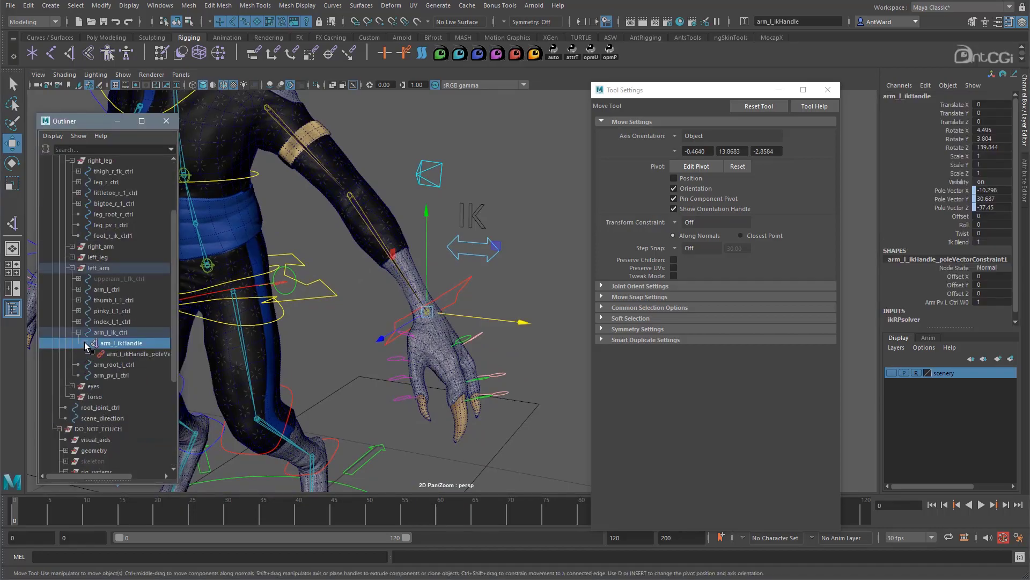
{"action": "left_click", "coordinate": [121, 354]}
{"action": "left_click", "coordinate": [345, 166]}
{"action": "right_click_drag", "start_coordinate": [312, 159], "coordinate": [346, 157]}
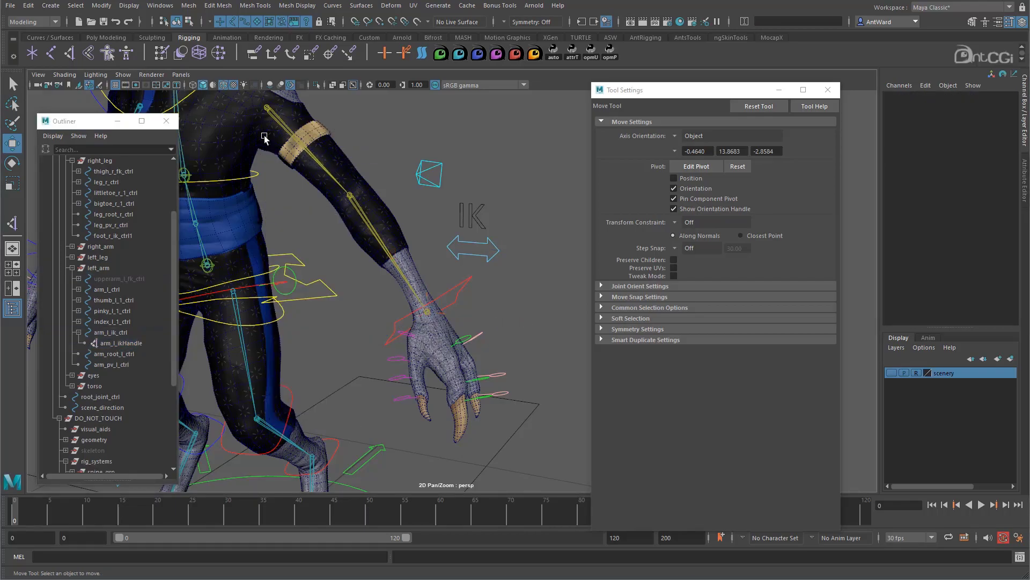
Step: Add a Pole Vector constraint that makes arm_pv_l_ctrl drive arm_l_ikHandle
{"action": "middle_click_drag", "start_coordinate": [453, 326], "coordinate": [463, 340], "text": "alt"}
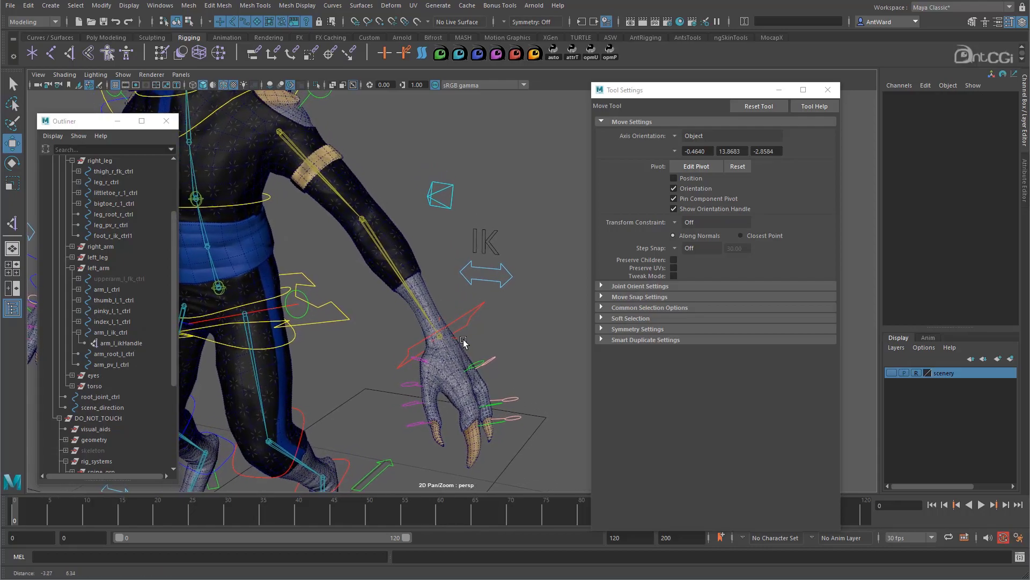
{"action": "left_click", "coordinate": [381, 247]}
{"action": "left_click", "coordinate": [414, 227]}
{"action": "left_click", "coordinate": [444, 188]}
{"action": "left_click", "coordinate": [459, 339], "text": "shift"}
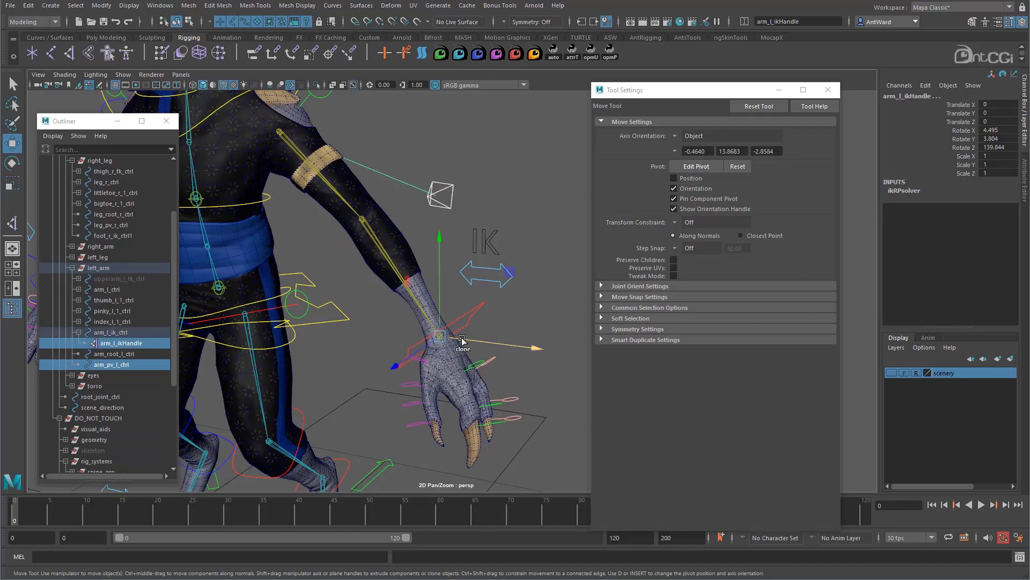
{"action": "key", "text": "space"}
{"action": "left_click", "coordinate": [523, 357]}
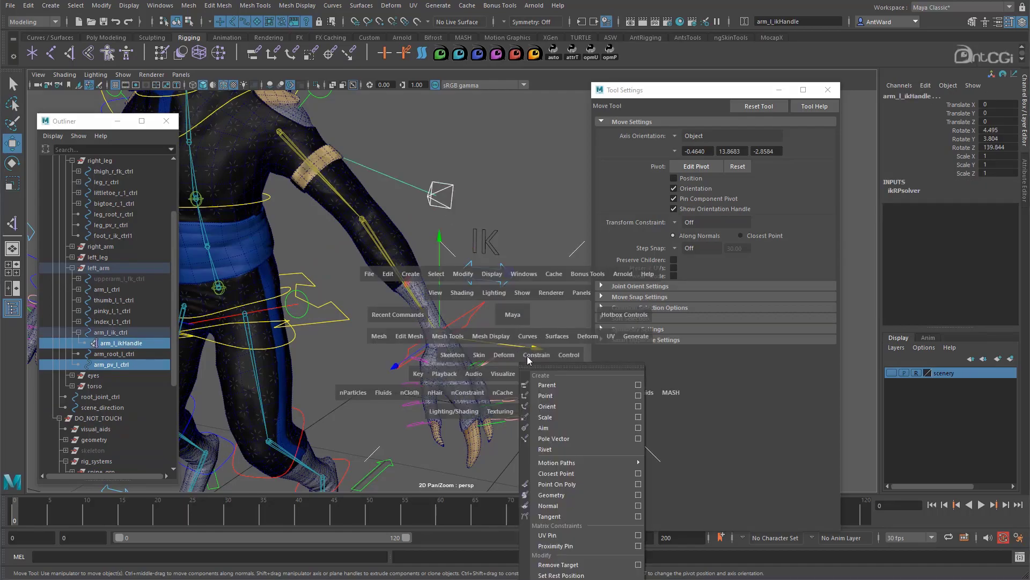
{"action": "left_click", "coordinate": [556, 438]}
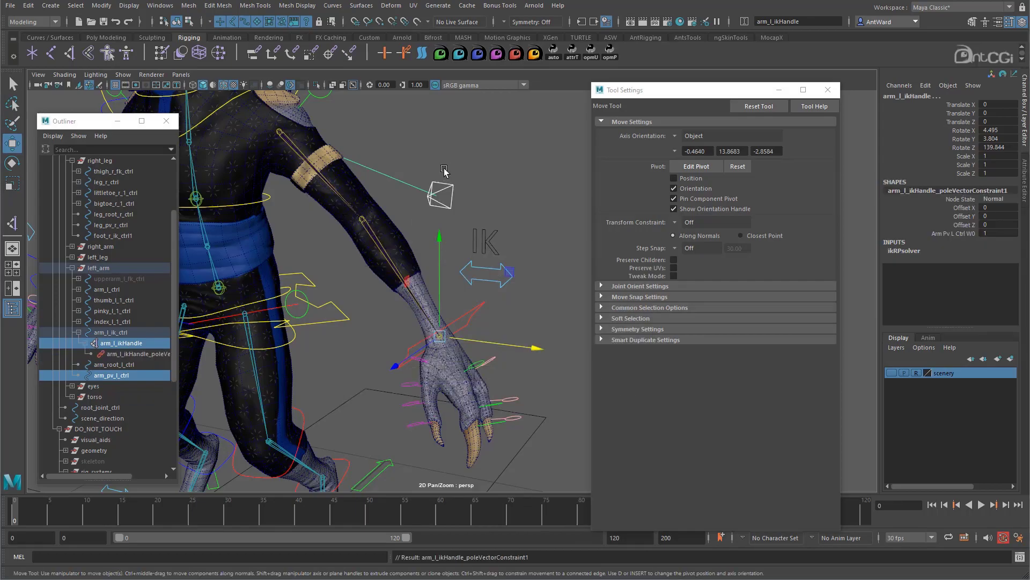
Step: Test the pole vector constraint by moving arm_pv_l_ctrl and arm_l_ik_ctrl, and undo the moves
{"action": "left_click", "coordinate": [460, 201]}
{"action": "left_click", "coordinate": [451, 187]}
{"action": "left_click_drag", "start_coordinate": [401, 222], "coordinate": [407, 219]}
{"action": "left_click", "coordinate": [451, 335]}
{"action": "left_click_drag", "start_coordinate": [450, 335], "coordinate": [437, 197]}
{"action": "key", "text": "ctrl+z"}
Step: Test the left arm's IK/FK blend by sliding arm_l_ctrl's IK FK Switch up and back to 0
{"action": "left_click", "coordinate": [511, 276]}
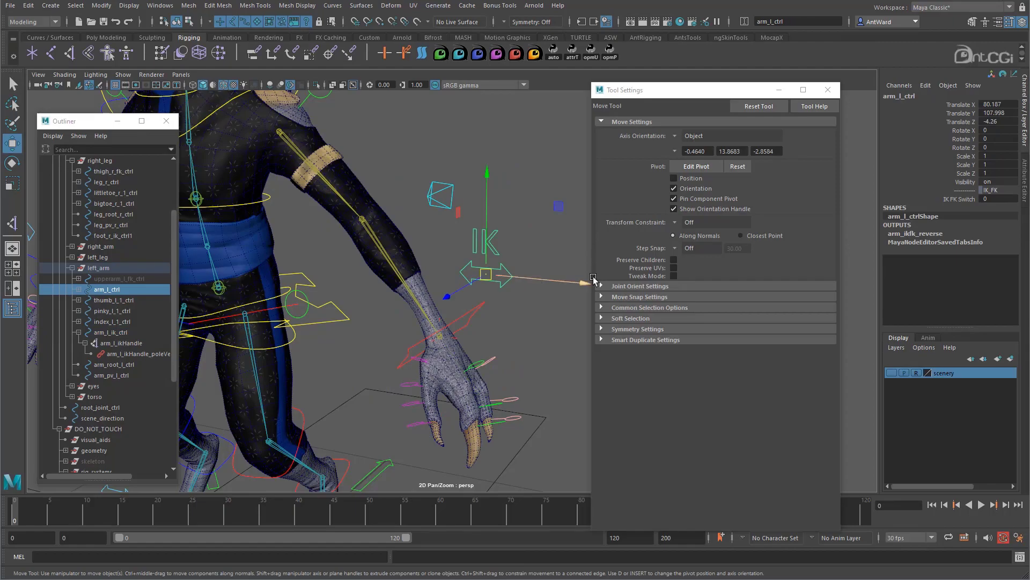
{"action": "left_click", "coordinate": [970, 199]}
{"action": "middle_click_drag", "start_coordinate": [480, 248], "coordinate": [551, 250]}
{"action": "middle_click_drag", "start_coordinate": [514, 282], "coordinate": [486, 273]}
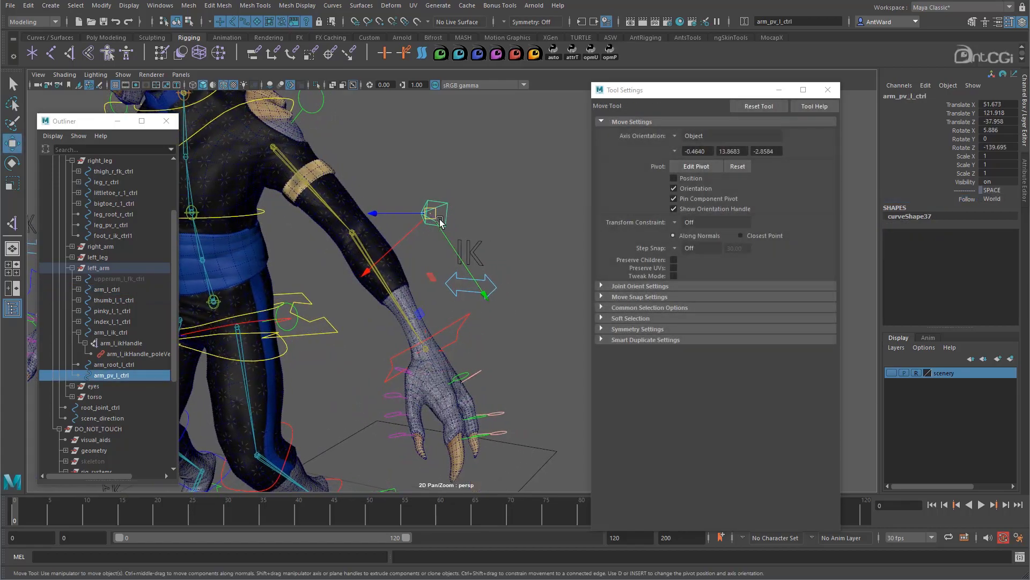
Step: Close Tool Settings and transfer the translate and rotate values of arm_pv_l_ctrl and arm_l_ik_ctrl into their offset parent matrices
{"action": "left_click", "coordinate": [828, 89]}
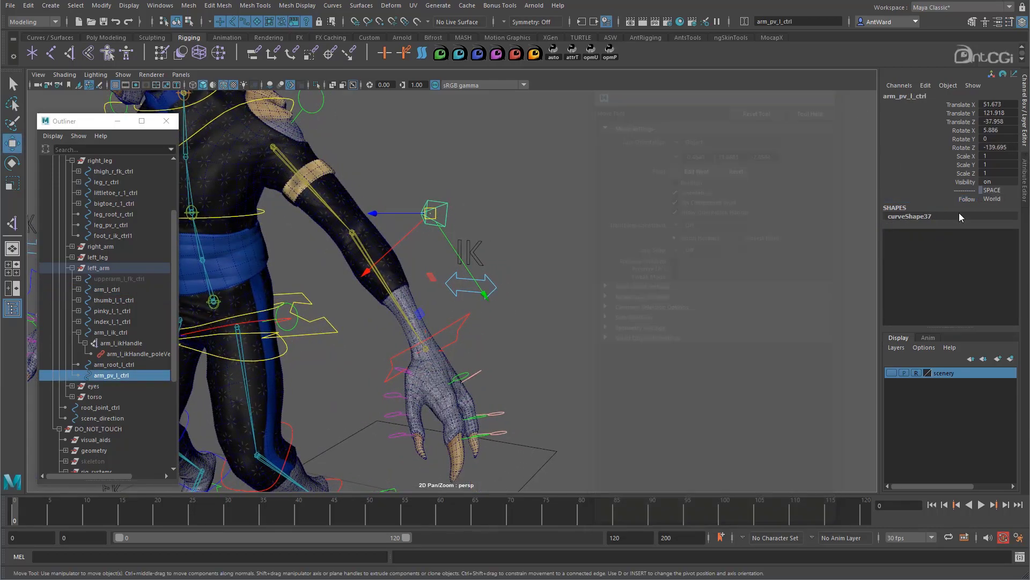
{"action": "left_click", "coordinate": [1026, 188]}
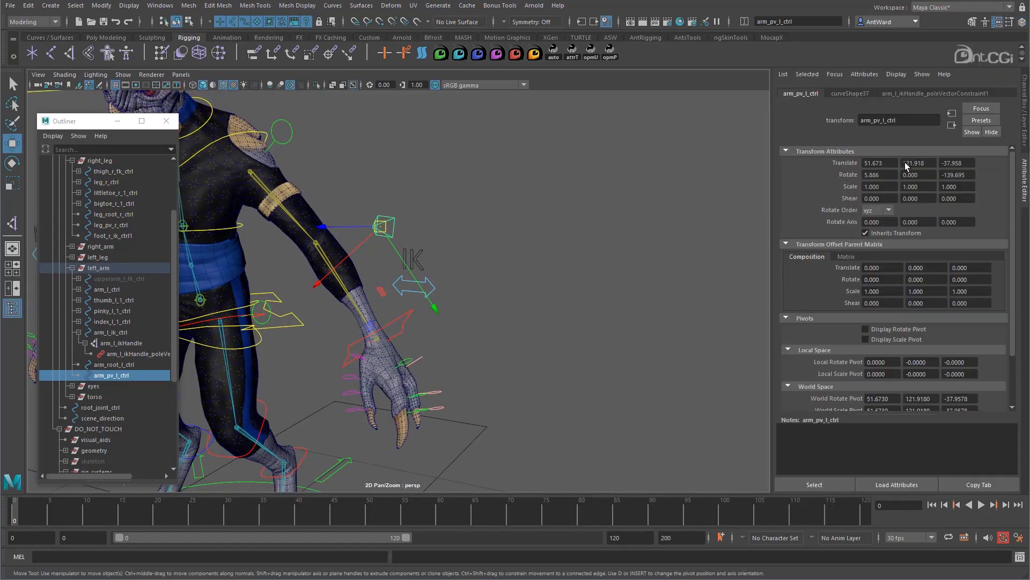
{"action": "left_click", "coordinate": [785, 317]}
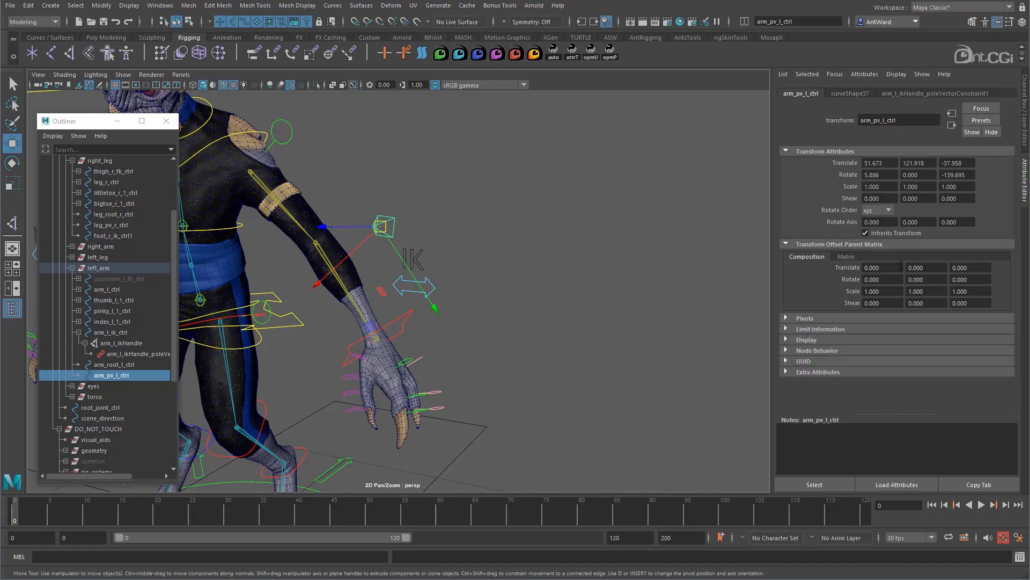
{"action": "left_click", "coordinate": [612, 57]}
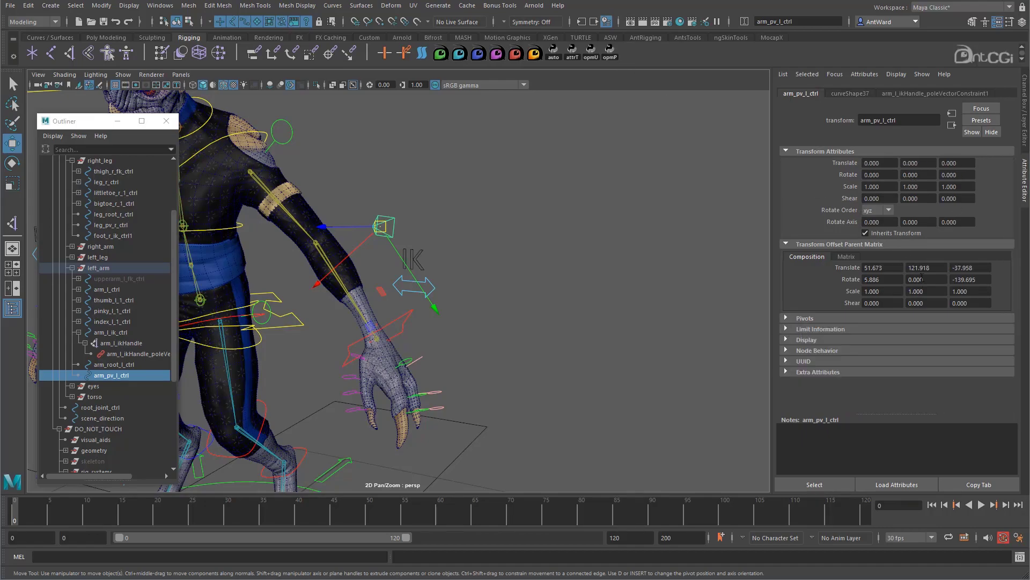
{"action": "left_click", "coordinate": [399, 318]}
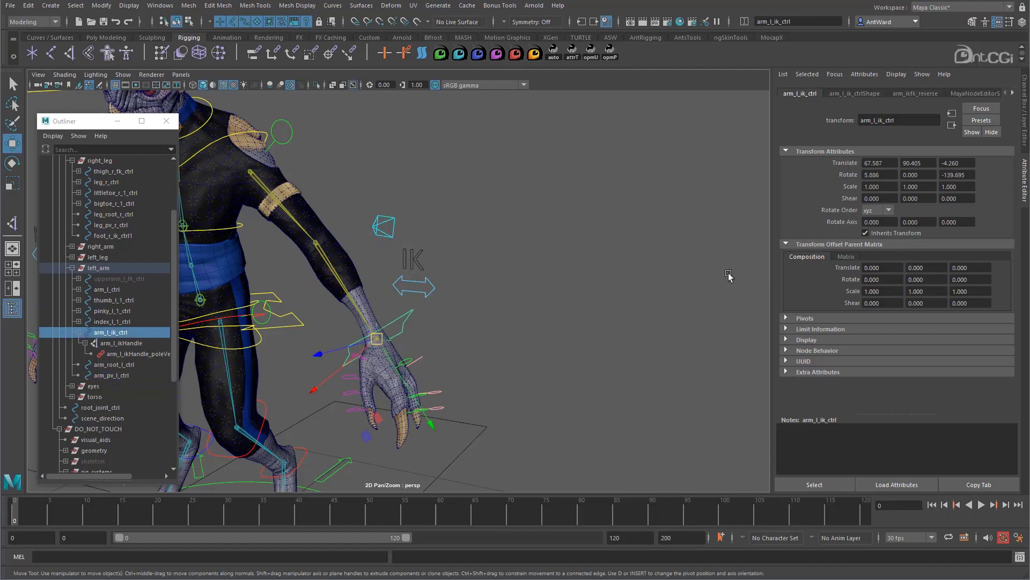
{"action": "left_click", "coordinate": [610, 54]}
Step: Test how the left arm and hand respond to moving and rotating arm_l_ik_ctrl
{"action": "left_click_drag", "start_coordinate": [406, 326], "coordinate": [390, 285]}
{"action": "key", "text": "ctrl+z"}
{"action": "middle_click_drag", "start_coordinate": [351, 357], "coordinate": [453, 330], "text": "alt"}
{"action": "key", "text": "e"}
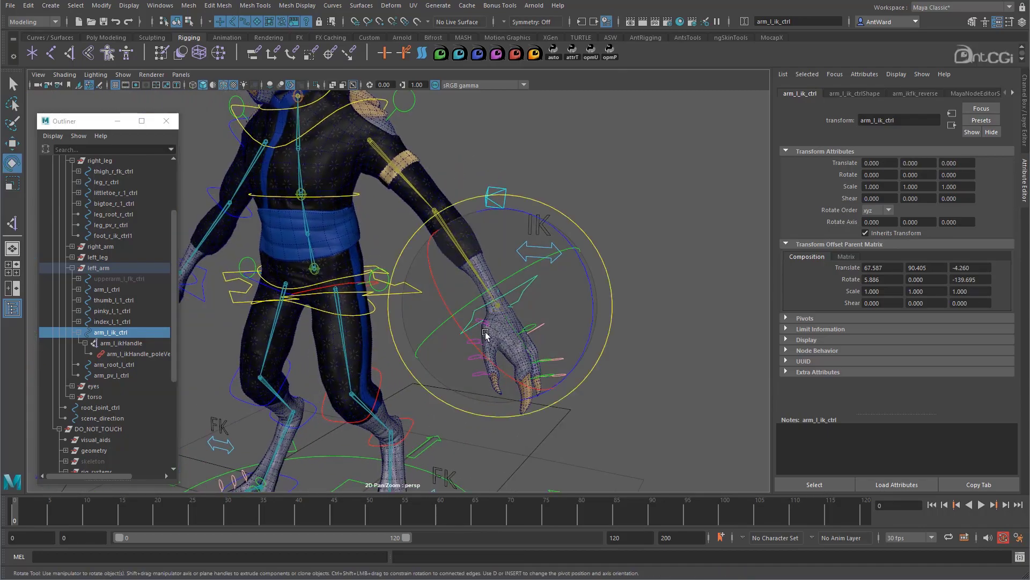
{"action": "left_click_drag", "start_coordinate": [532, 343], "coordinate": [477, 312]}
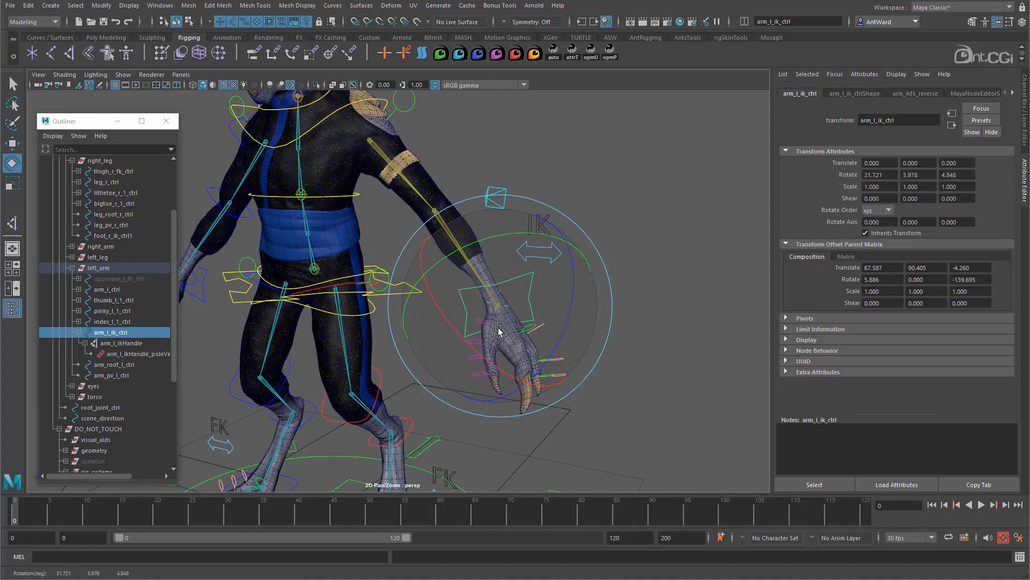
Step: Test the left hand's behaviour by rotating cog_ctrl, and undo the rotation
{"action": "left_click", "coordinate": [416, 318]}
{"action": "left_click", "coordinate": [409, 290]}
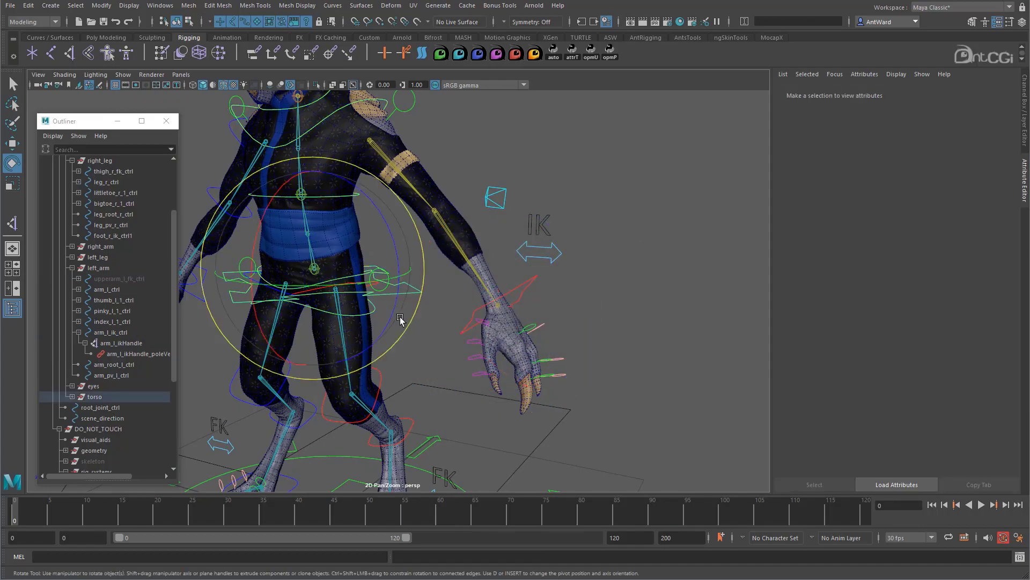
{"action": "left_click_drag", "start_coordinate": [325, 288], "coordinate": [303, 285]}
{"action": "key", "text": "ctrl+z"}
Step: Examine the hand_l_ik joint at the left wrist, checking its attributes and the orientation of its axes
{"action": "scroll", "coordinate": [501, 307], "scroll_direction": "up", "scroll_amount": 3}
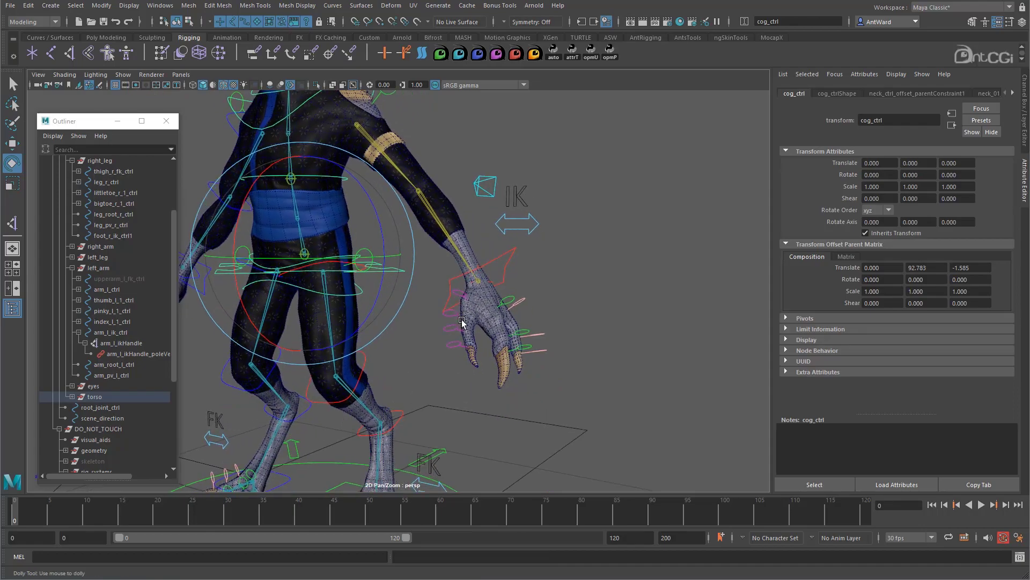
{"action": "left_click", "coordinate": [501, 282]}
{"action": "left_click_drag", "start_coordinate": [424, 331], "coordinate": [389, 343], "text": "alt"}
{"action": "right_click_drag", "start_coordinate": [389, 343], "coordinate": [445, 322], "text": "alt"}
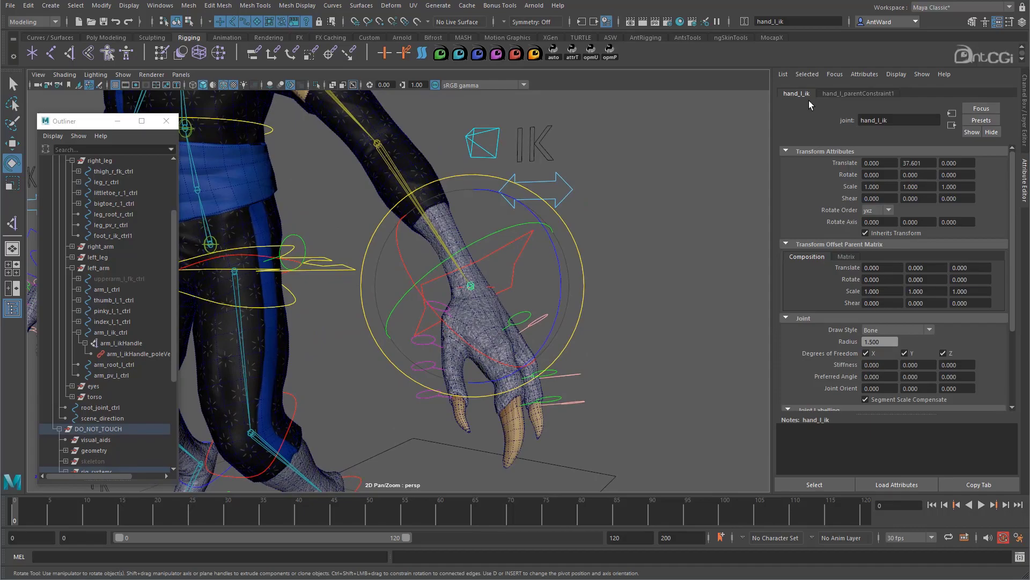
{"action": "left_click", "coordinate": [786, 151]}
{"action": "left_click", "coordinate": [785, 173]}
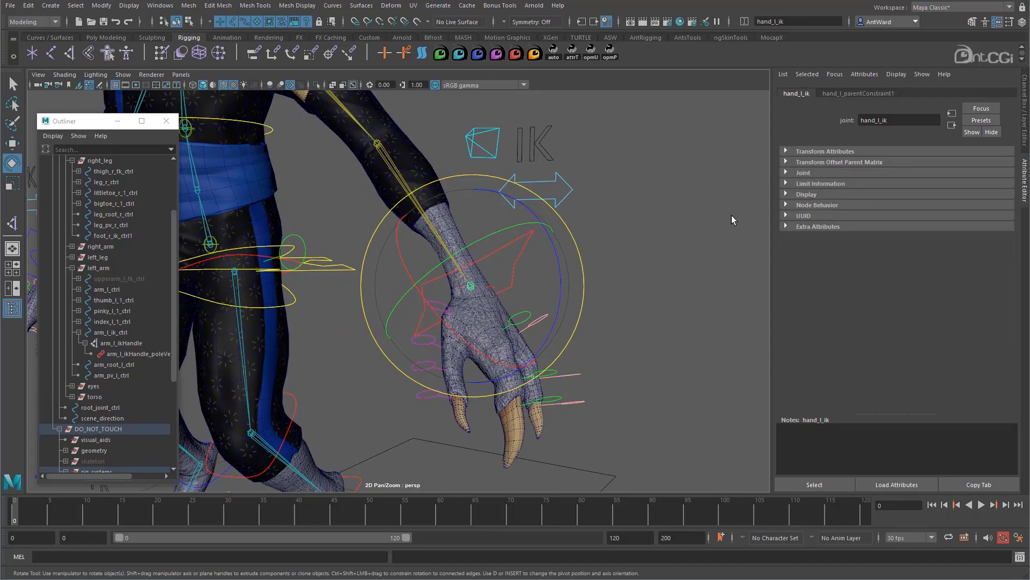
{"action": "right_click_drag", "start_coordinate": [539, 266], "coordinate": [512, 266], "text": "alt"}
{"action": "key", "text": "w"}
{"action": "right_click_drag", "start_coordinate": [516, 317], "coordinate": [622, 280], "text": "alt"}
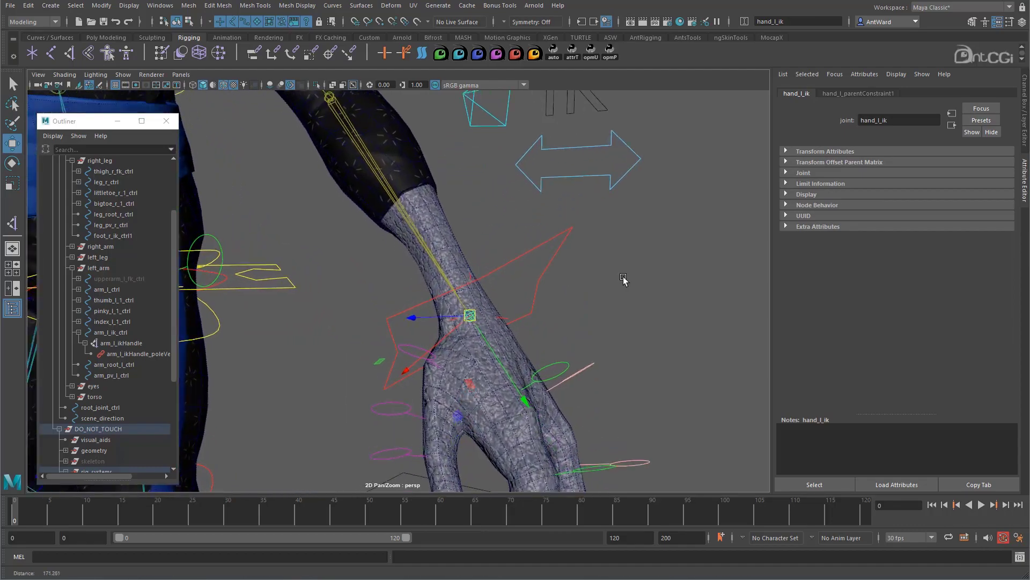
Step: Orient-constrain the hand_l_ik joint to arm_l_ik_ctrl on all axes with Maintain offset off
{"action": "left_click", "coordinate": [545, 264]}
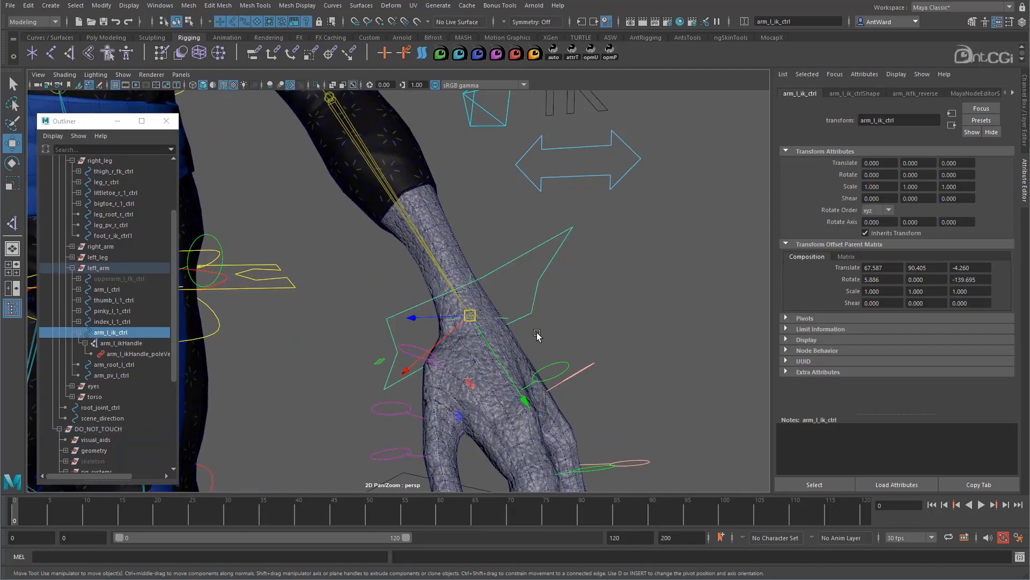
{"action": "key", "text": "t"}
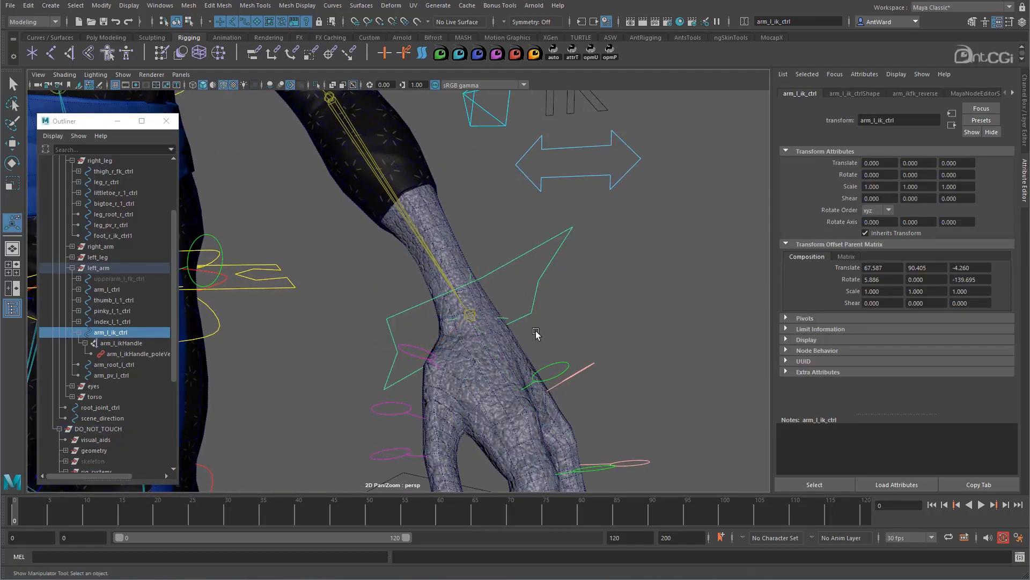
{"action": "left_click", "coordinate": [474, 312]}
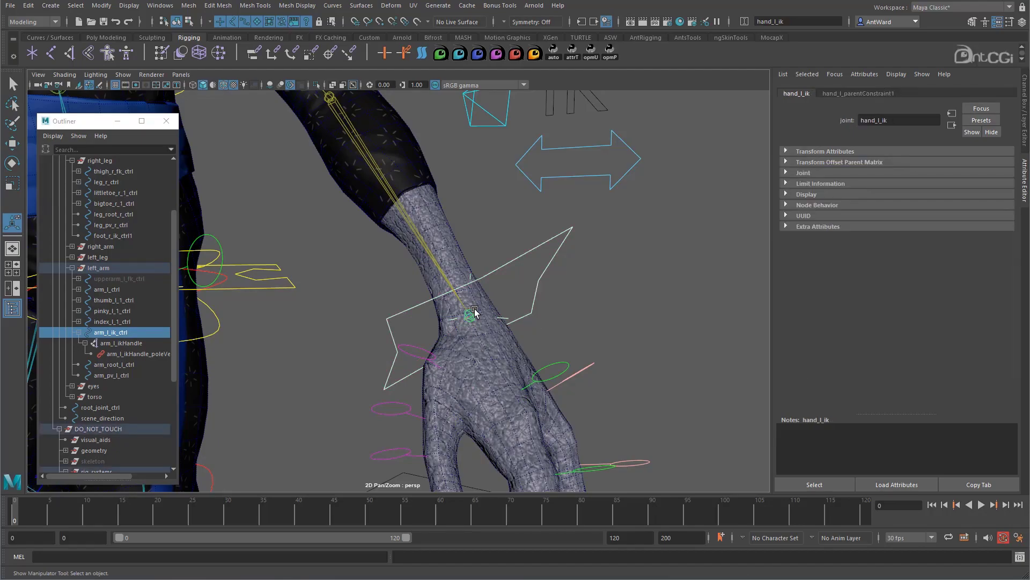
{"action": "key", "text": "f"}
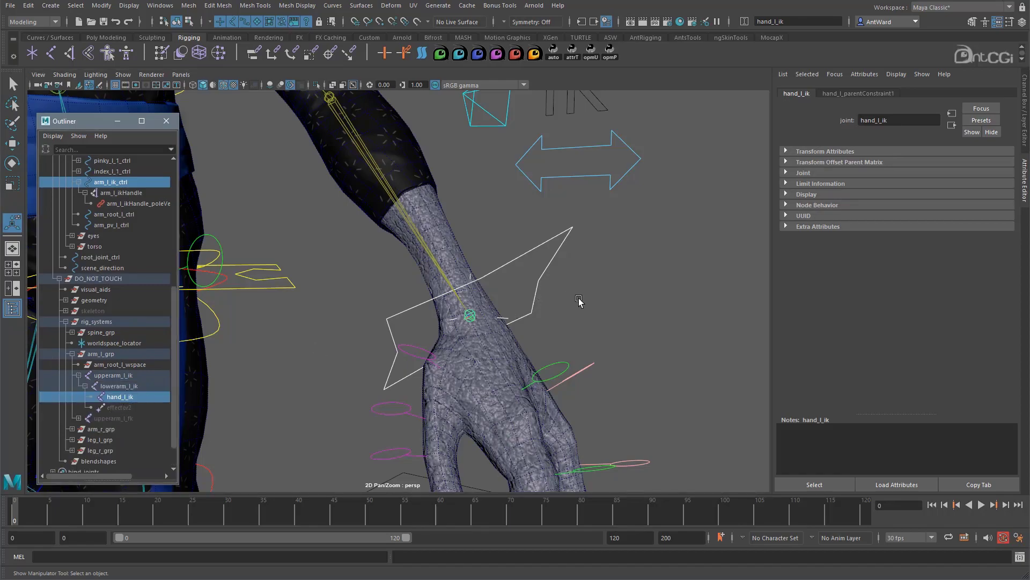
{"action": "scroll", "coordinate": [559, 299], "scroll_direction": "down", "scroll_amount": 6}
{"action": "key", "text": "space"}
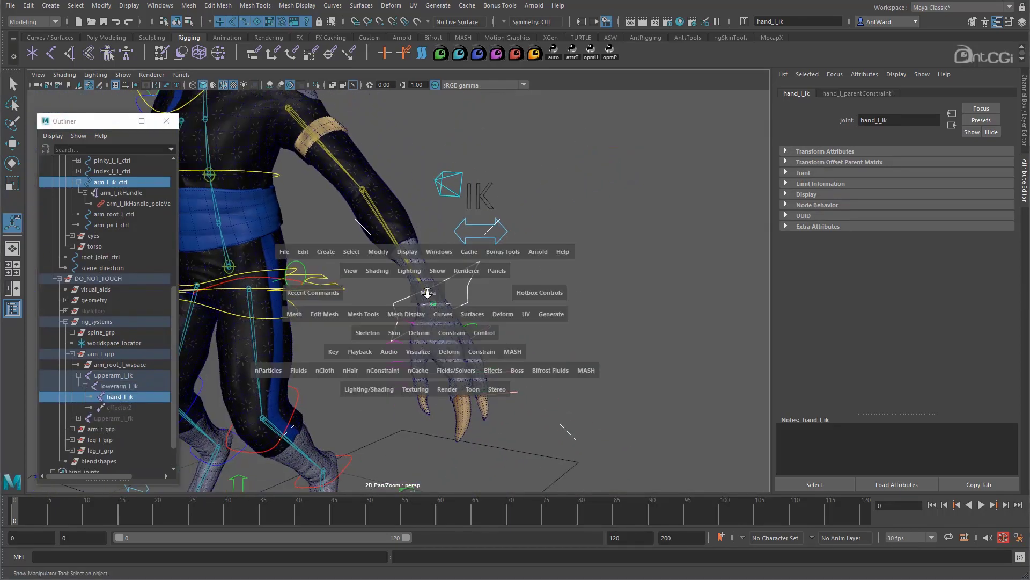
{"action": "left_click", "coordinate": [446, 332]}
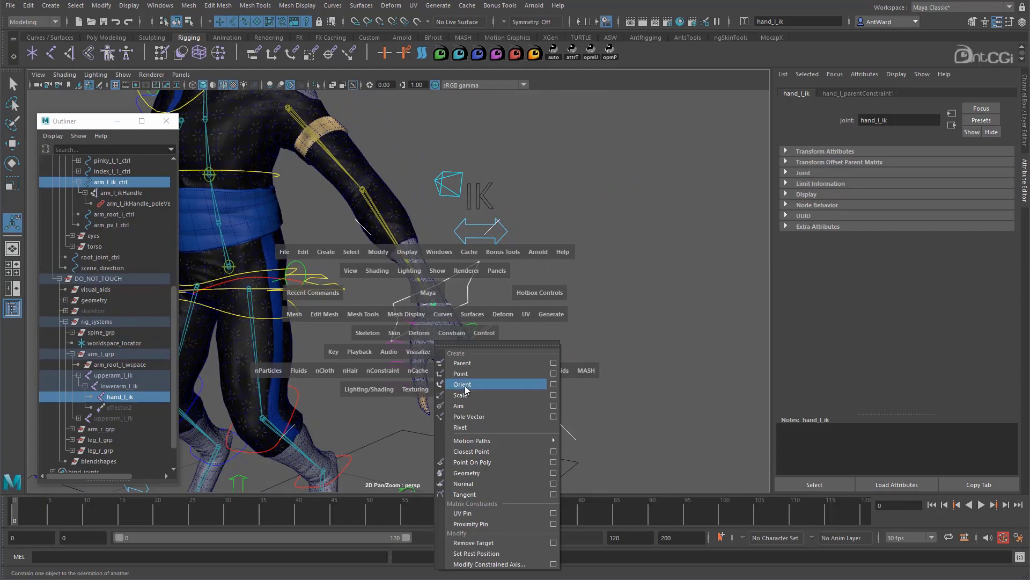
{"action": "left_click", "coordinate": [554, 384]}
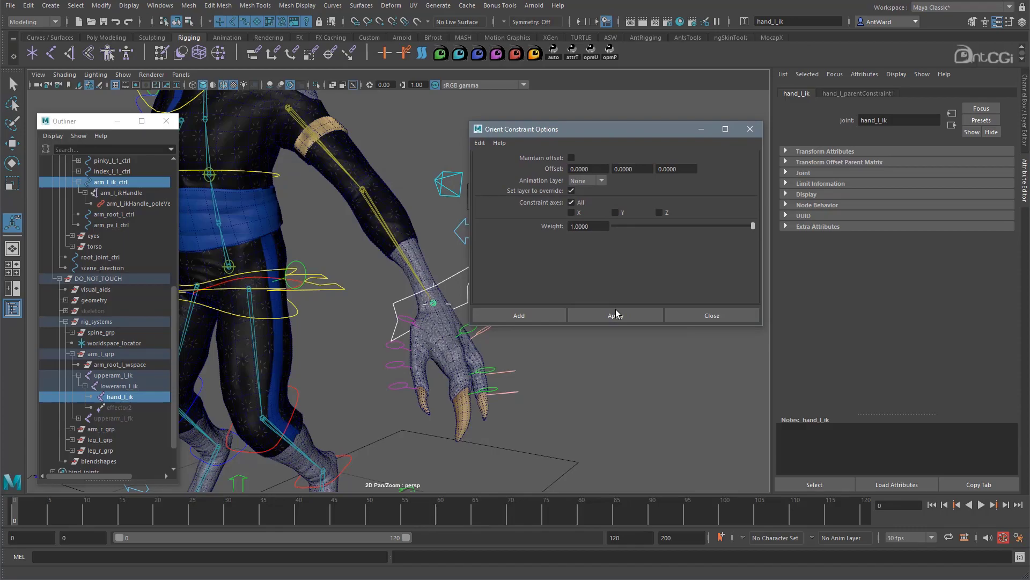
{"action": "left_click", "coordinate": [616, 314]}
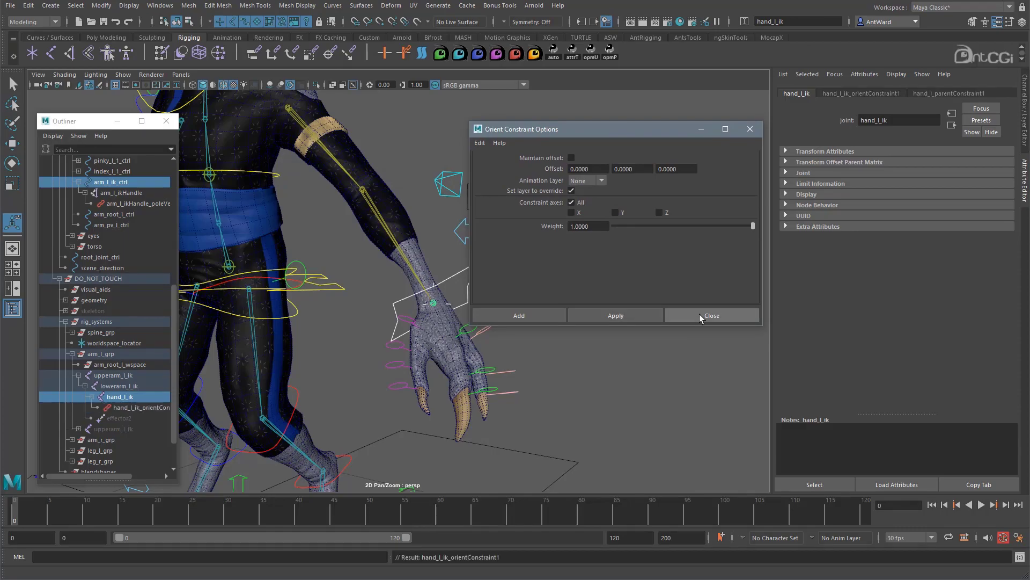
{"action": "left_click", "coordinate": [697, 318]}
Step: Test the hand's orient constraint by rotating arm_l_ik_ctrl, and undo the rotation
{"action": "left_click_drag", "start_coordinate": [568, 320], "coordinate": [469, 315], "text": "alt"}
{"action": "left_click", "coordinate": [455, 287]}
{"action": "key", "text": "e"}
{"action": "key", "text": "ctrl+z"}
Step: Check that the IK hand holds its orientation by rotating cog_ctrl several ways, undoing each rotation
{"action": "middle_click_drag", "start_coordinate": [412, 289], "coordinate": [482, 301], "text": "alt"}
{"action": "left_click_drag", "start_coordinate": [481, 301], "coordinate": [417, 322], "text": "alt"}
{"action": "left_click", "coordinate": [405, 336]}
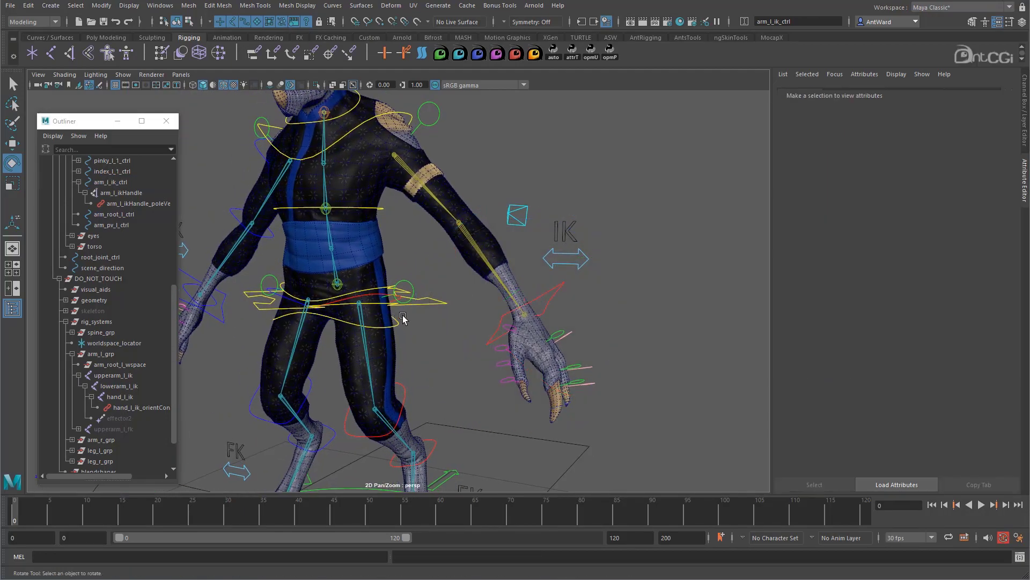
{"action": "left_click", "coordinate": [392, 307]}
{"action": "left_click_drag", "start_coordinate": [392, 306], "coordinate": [403, 328]}
{"action": "key", "text": "ctrl+z"}
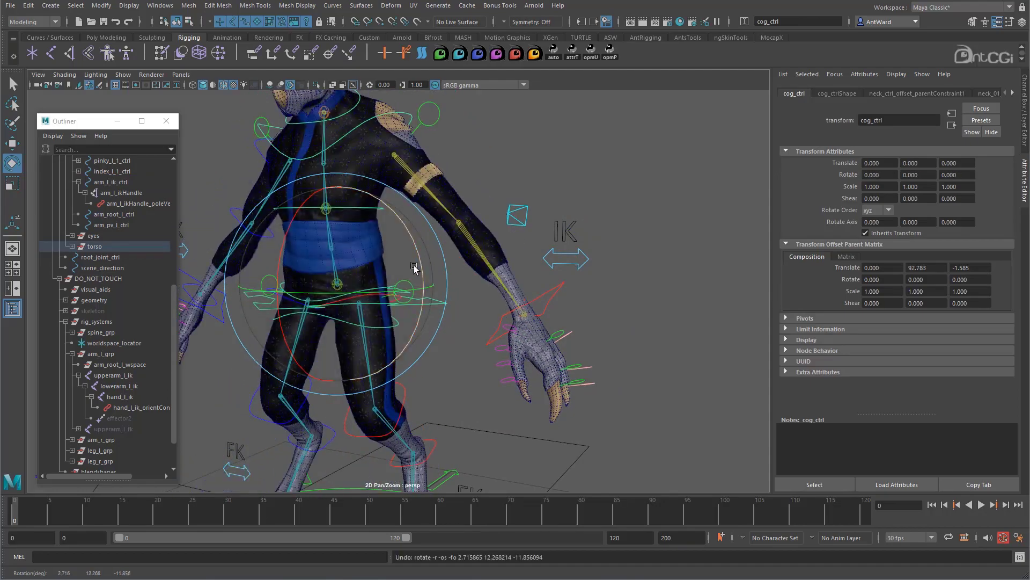
{"action": "left_click_drag", "start_coordinate": [415, 247], "coordinate": [412, 290]}
{"action": "key", "text": "ctrl+z"}
{"action": "left_click_drag", "start_coordinate": [417, 240], "coordinate": [458, 296]}
{"action": "key", "text": "ctrl+z"}
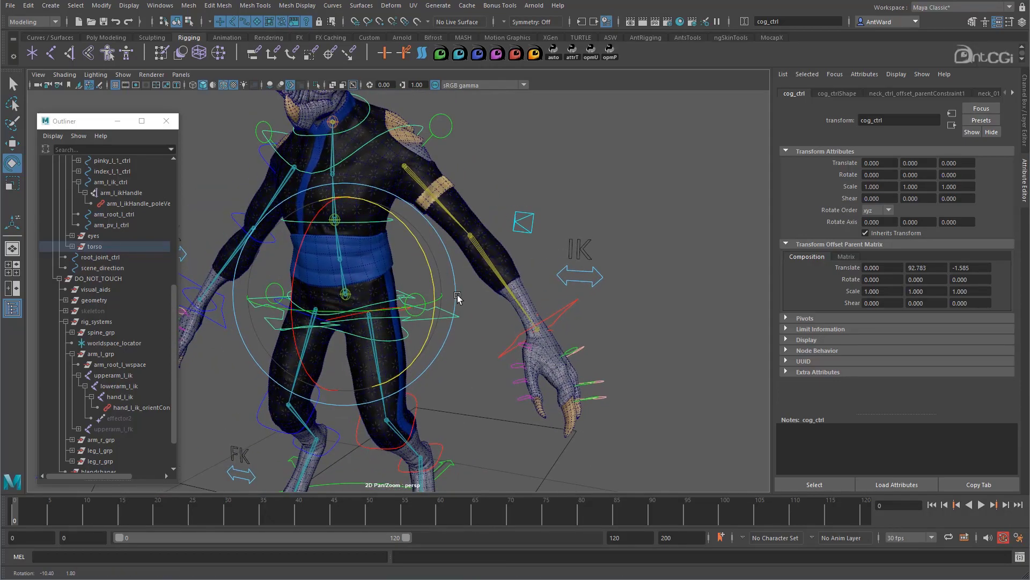
Step: Test-move arm_pv_l_ctrl to swing the left elbow, and undo the move
{"action": "left_click", "coordinate": [521, 222]}
{"action": "key", "text": "w"}
{"action": "left_click_drag", "start_coordinate": [519, 224], "coordinate": [525, 210]}
{"action": "key", "text": "ctrl+z"}
Step: Try posing the left arm by moving arm_l_ik_ctrl, and try the rotate and move manipulators on the arm controls
{"action": "left_click", "coordinate": [552, 316]}
{"action": "left_click_drag", "start_coordinate": [541, 329], "coordinate": [467, 253]}
{"action": "key", "text": "e"}
{"action": "left_click", "coordinate": [535, 218]}
{"action": "left_click", "coordinate": [535, 220]}
{"action": "key", "text": "w"}
Step: Set the IK FK Switch on leg_l_ctrl to 0 to put the left leg in IK
{"action": "left_click_drag", "start_coordinate": [456, 325], "coordinate": [564, 349], "text": "alt"}
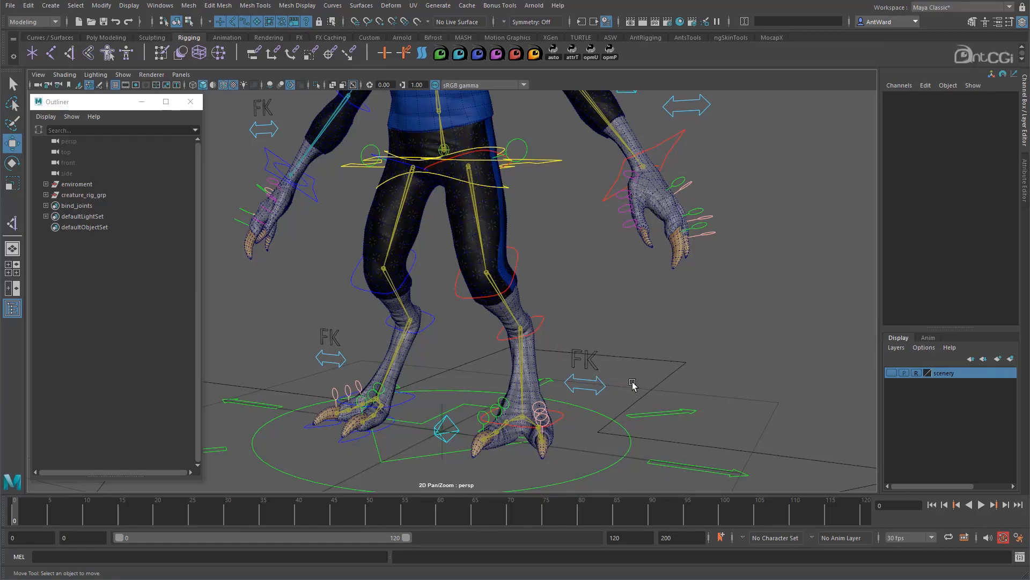
{"action": "left_click_drag", "start_coordinate": [646, 374], "coordinate": [468, 177], "text": "alt"}
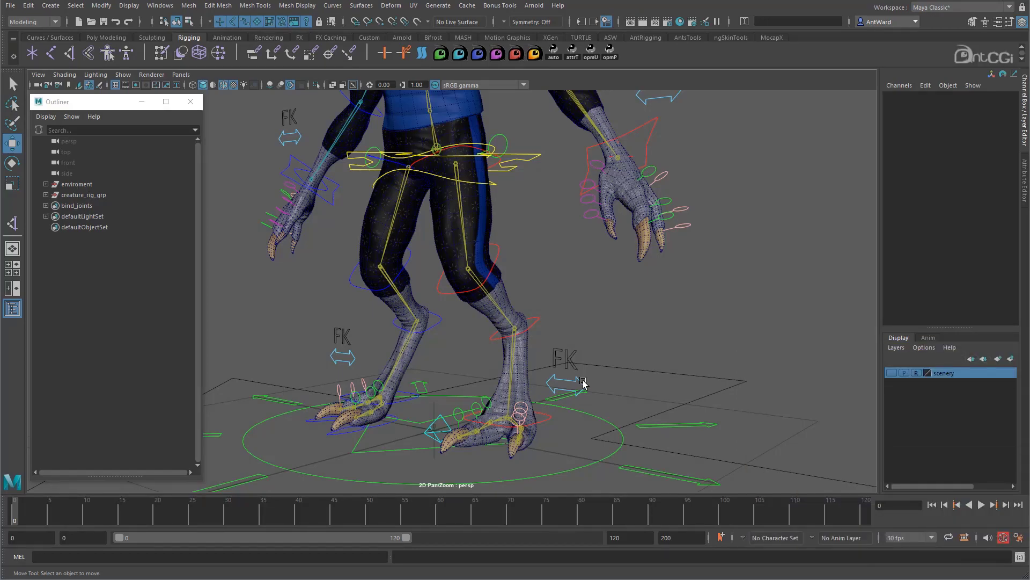
{"action": "left_click", "coordinate": [583, 382]}
{"action": "left_click_drag", "start_coordinate": [583, 382], "coordinate": [866, 217], "text": "alt"}
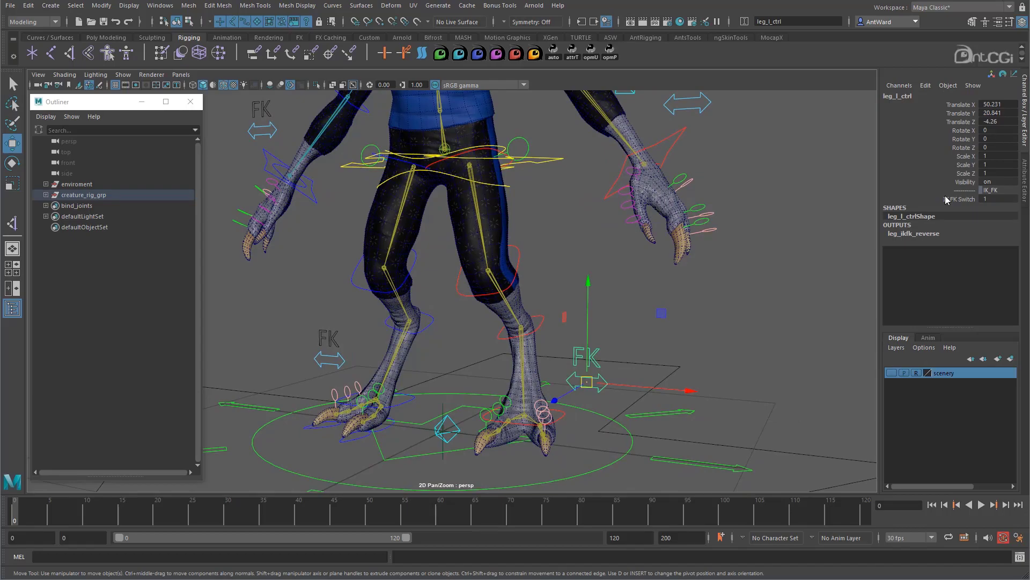
{"action": "left_click", "coordinate": [946, 200]}
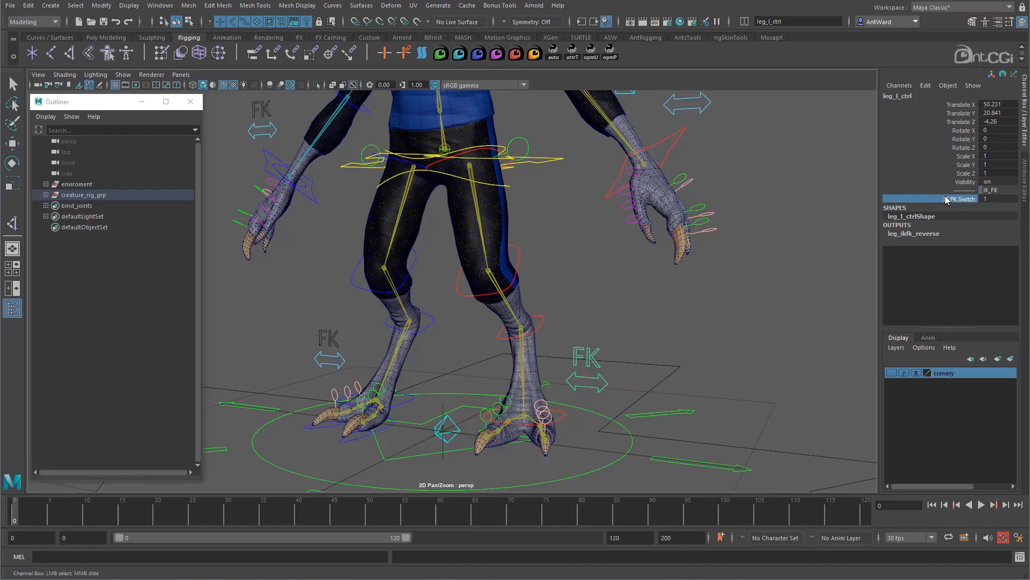
{"action": "middle_click_drag", "start_coordinate": [766, 298], "coordinate": [598, 297]}
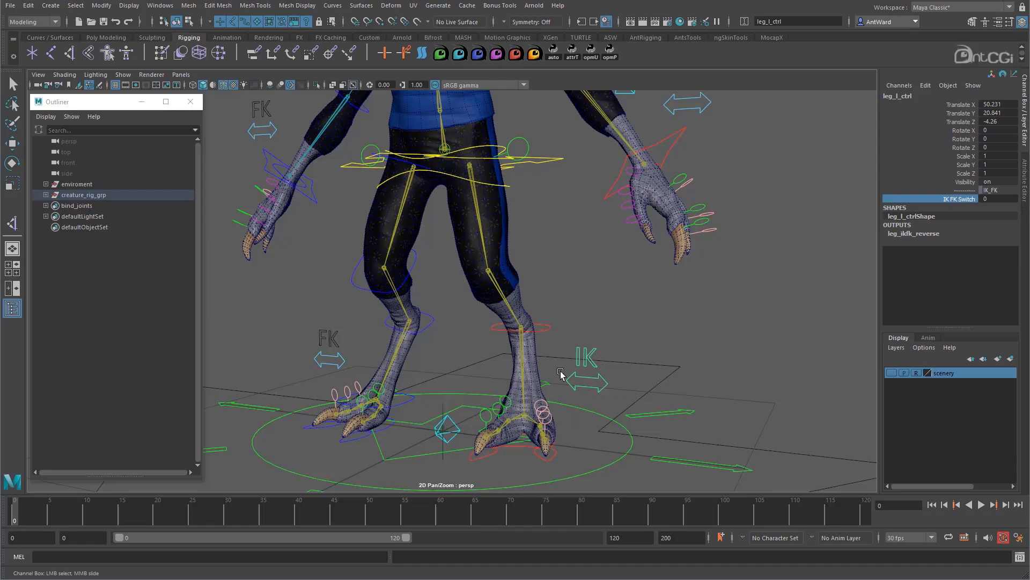
Step: Test the left leg's hock by moving hock_l_ik_ctrl, and undo the moves
{"action": "left_click", "coordinate": [547, 329]}
{"action": "key", "text": "w"}
{"action": "left_click_drag", "start_coordinate": [529, 329], "coordinate": [486, 387], "text": "alt"}
{"action": "key", "text": "ctrl+z"}
{"action": "left_click_drag", "start_coordinate": [516, 335], "coordinate": [535, 344]}
{"action": "key", "text": "ctrl+z"}
{"action": "left_click_drag", "start_coordinate": [540, 394], "coordinate": [578, 366], "text": "alt"}
{"action": "middle_click_drag", "start_coordinate": [551, 443], "coordinate": [546, 393], "text": "alt"}
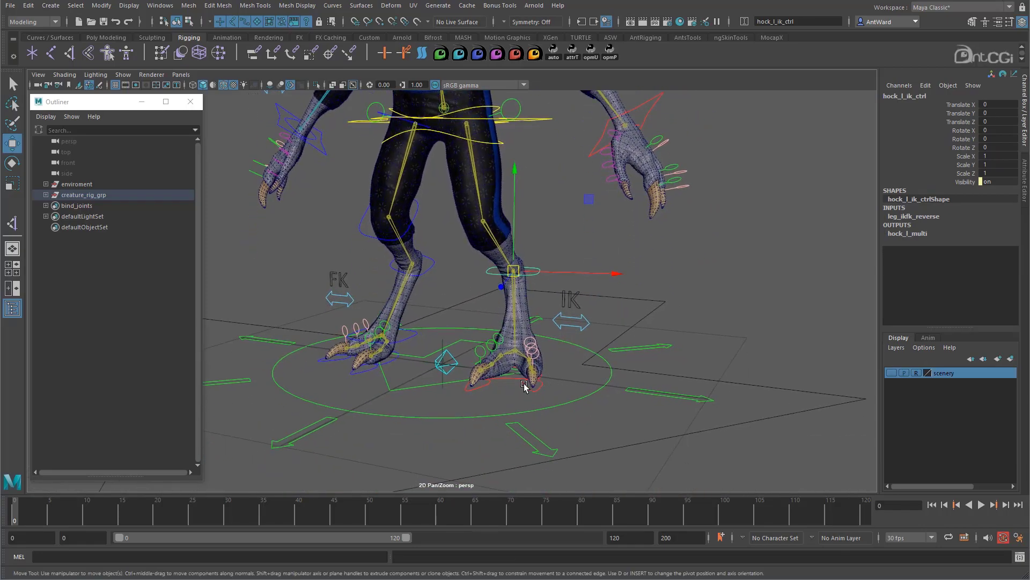
Step: Test-move foot_l_ik_ctrl to check how the left leg bends, and undo the move
{"action": "left_click", "coordinate": [525, 385]}
{"action": "left_click_drag", "start_coordinate": [514, 354], "coordinate": [547, 300]}
{"action": "key", "text": "ctrl+z"}
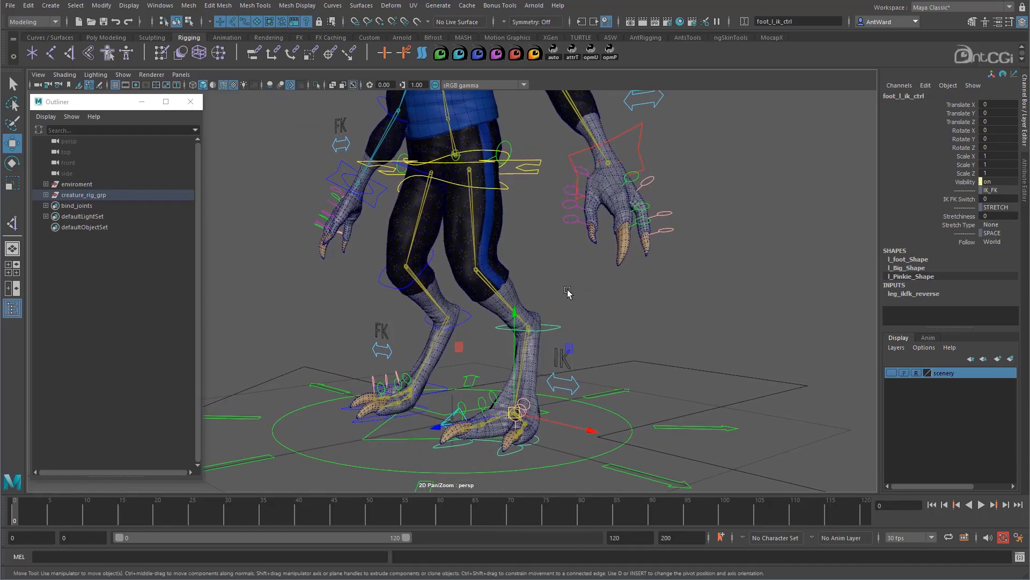
Step: Reveal the thigh_l_fk joint in the scene hierarchy and hide it
{"action": "left_click", "coordinate": [473, 208]}
{"action": "right_click", "coordinate": [141, 283]}
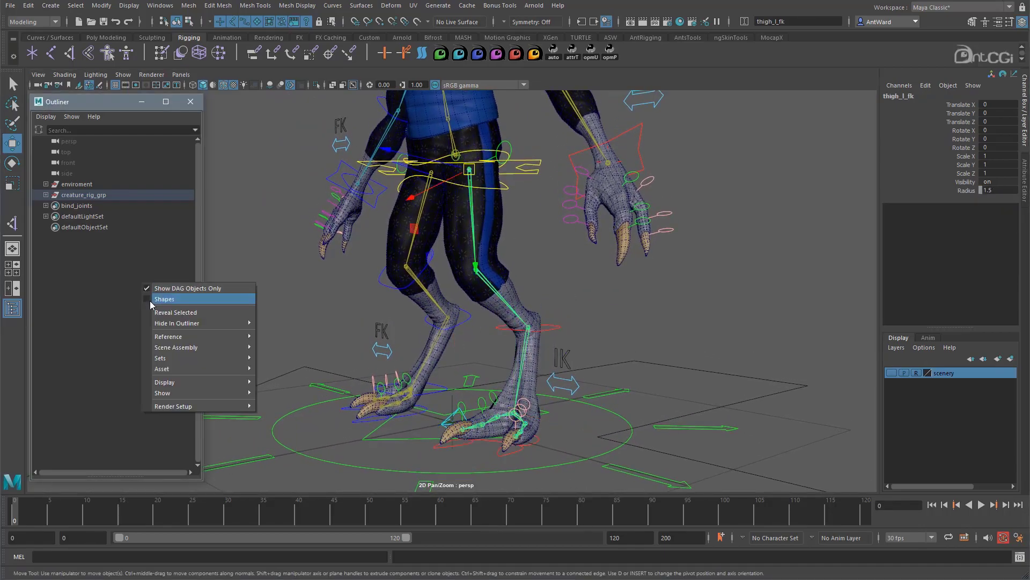
{"action": "left_click", "coordinate": [158, 315]}
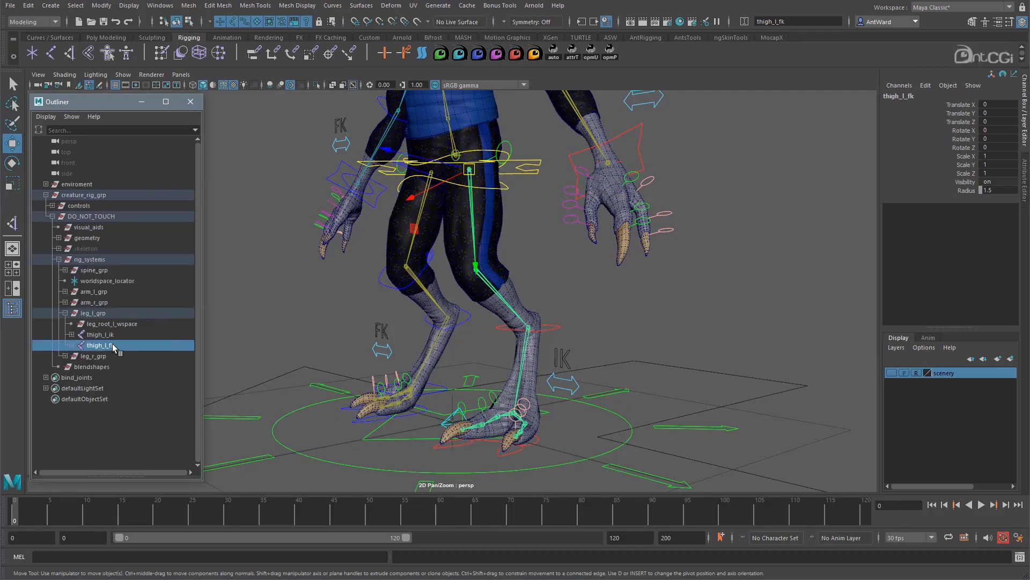
{"action": "key", "text": "ctrl+h"}
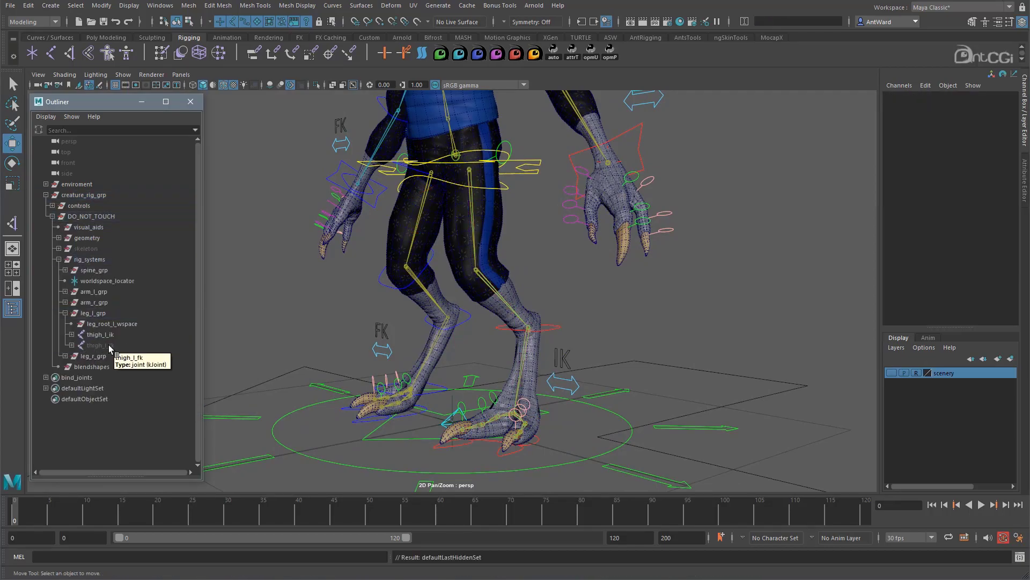
Step: Duplicate the thigh_l_ik joint chain inside leg_l_grp
{"action": "left_click", "coordinate": [113, 335]}
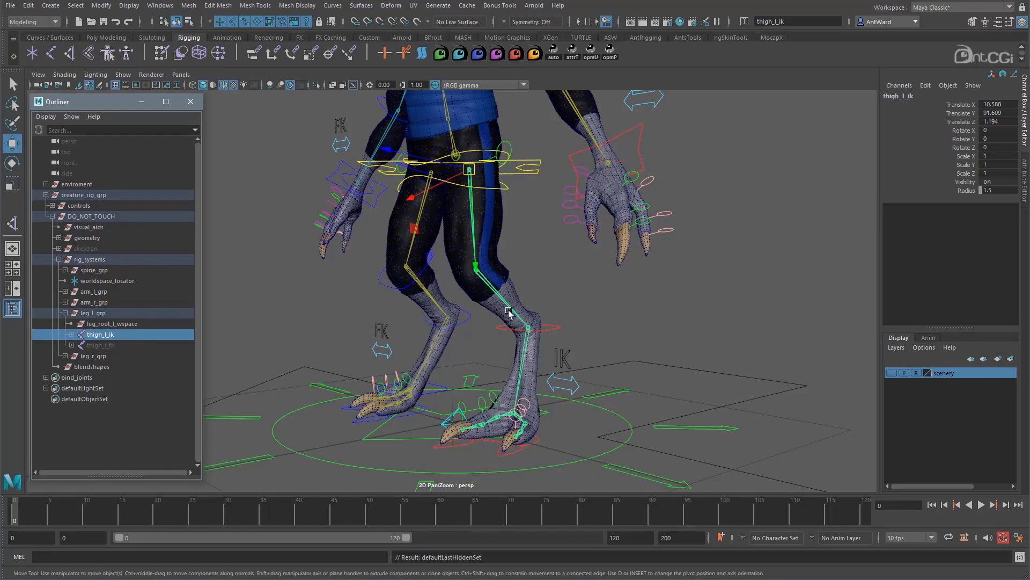
{"action": "left_click", "coordinate": [72, 335]}
{"action": "left_click", "coordinate": [79, 346]}
{"action": "key", "text": "ctrl+d"}
{"action": "left_click_drag", "start_coordinate": [482, 299], "coordinate": [483, 300], "text": "alt"}
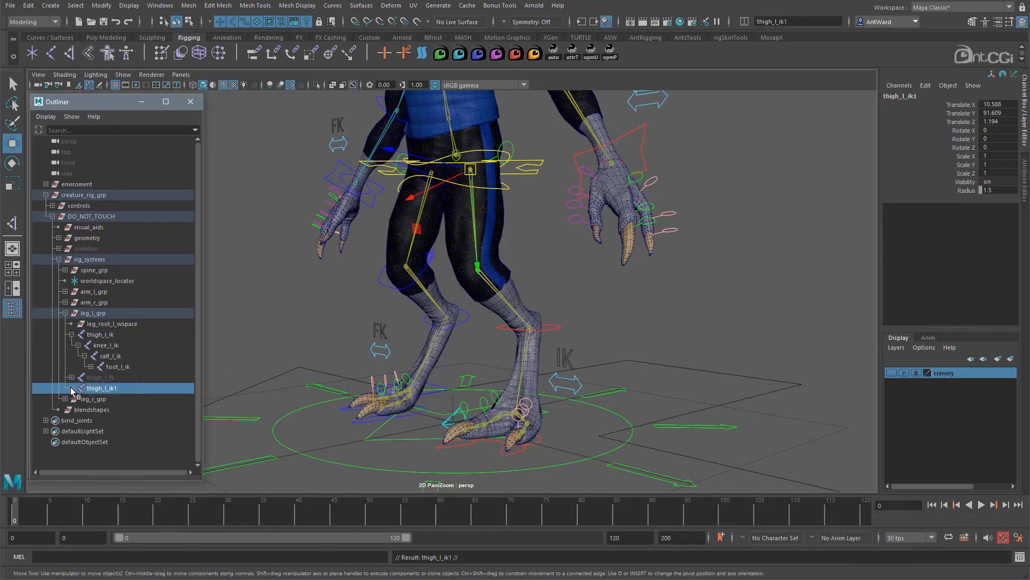
Step: Expand the duplicated chain and delete everything beneath its foot_l_ik joint
{"action": "left_click", "coordinate": [71, 388]}
{"action": "left_click", "coordinate": [91, 420]}
{"action": "left_click_drag", "start_coordinate": [132, 432], "coordinate": [137, 440]}
{"action": "key", "text": "Delete"}
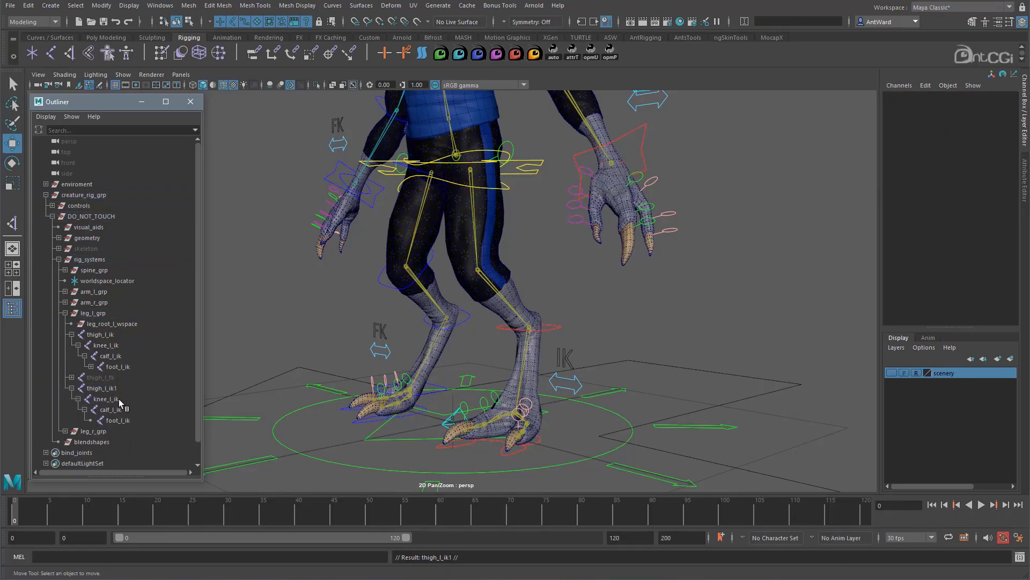
Step: Rename the duplicated joints as thigh_l_driver, knee_l_driver, calf_l_driver and foot_l_driver
{"action": "left_click_drag", "start_coordinate": [98, 388], "coordinate": [114, 420]}
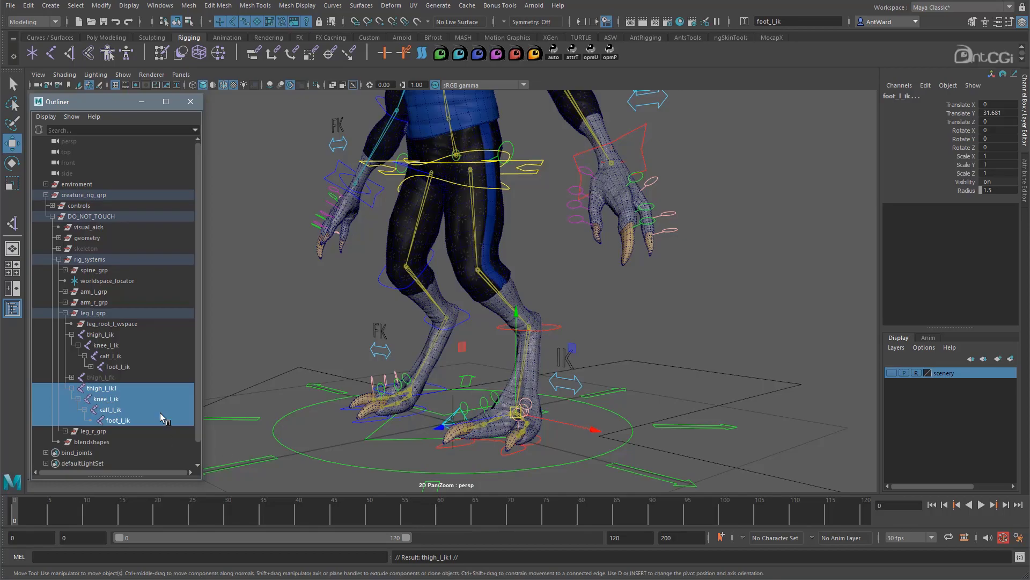
{"action": "double_click", "coordinate": [120, 390]}
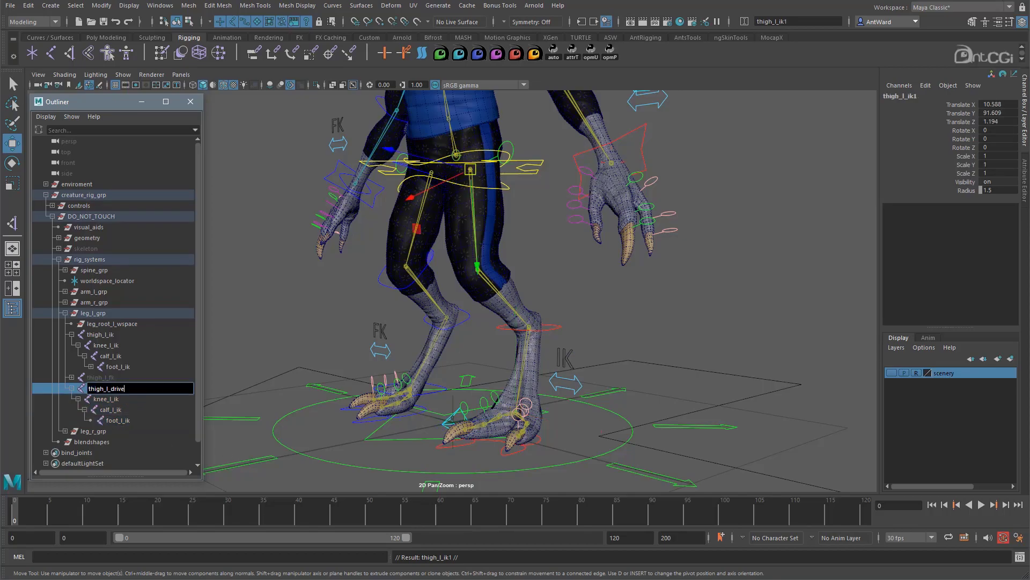
{"action": "double_click", "coordinate": [117, 400]}
{"action": "type", "text": "_driver"}
{"action": "left_click_drag", "start_coordinate": [110, 399], "coordinate": [157, 424]}
{"action": "double_click", "coordinate": [121, 412]}
{"action": "type", "text": "_driver"}
{"action": "double_click", "coordinate": [124, 423]}
{"action": "type", "text": "_driver"}
{"action": "key", "text": "Return"}
Step: Isolate the four driver joints in the viewport and clear the selection
{"action": "left_click_drag", "start_coordinate": [124, 389], "coordinate": [130, 417]}
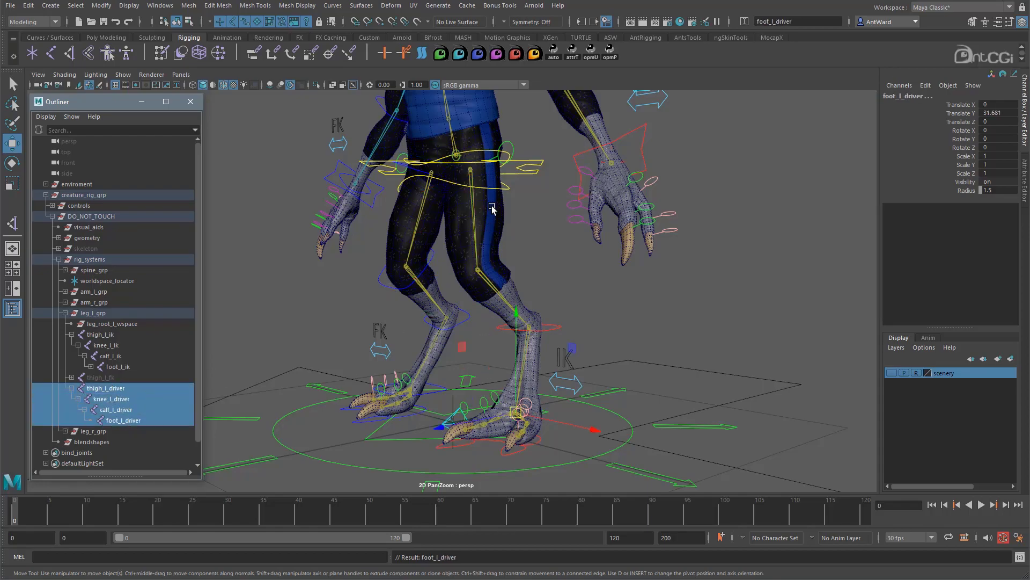
{"action": "left_click", "coordinate": [123, 75]}
{"action": "mouse_move", "coordinate": [148, 95]}
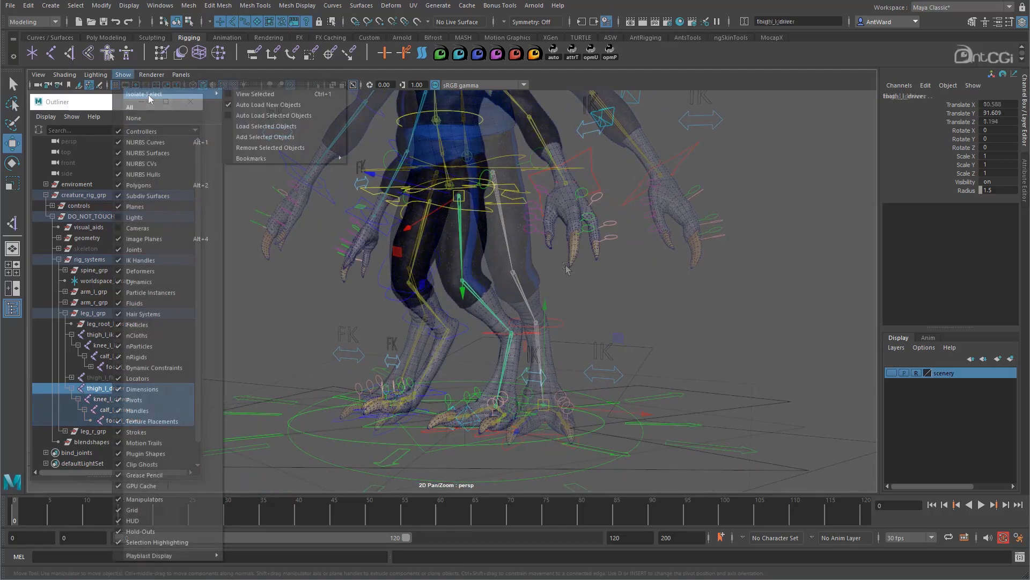
{"action": "left_click", "coordinate": [257, 94]}
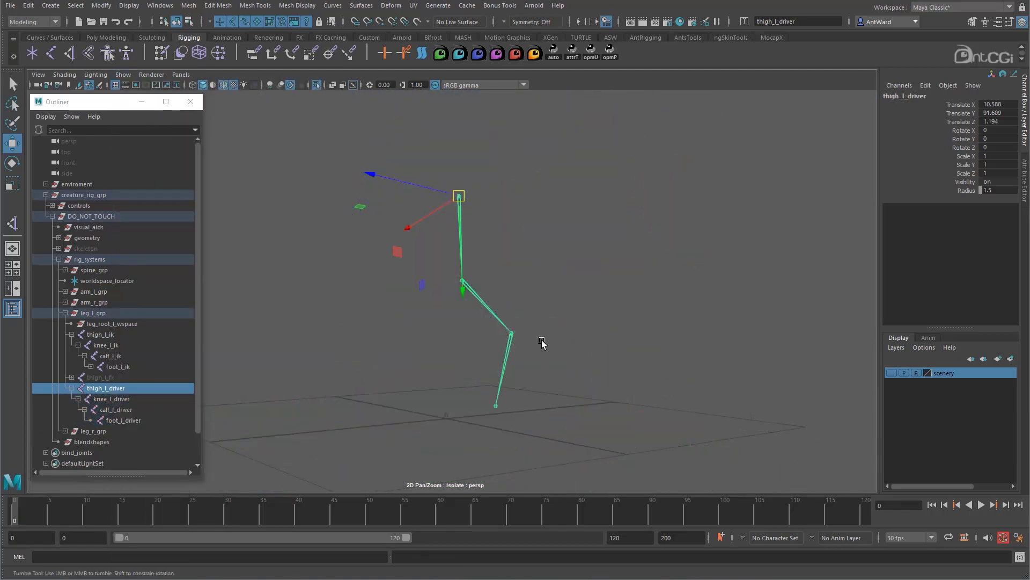
{"action": "mouse_move", "coordinate": [488, 395]}
{"action": "left_mouse_down", "text": "alt"}
{"action": "mouse_move", "coordinate": [444, 384]}
{"action": "mouse_move", "coordinate": [490, 384]}
{"action": "left_mouse_up", "text": "alt"}
{"action": "left_click", "coordinate": [494, 238]}
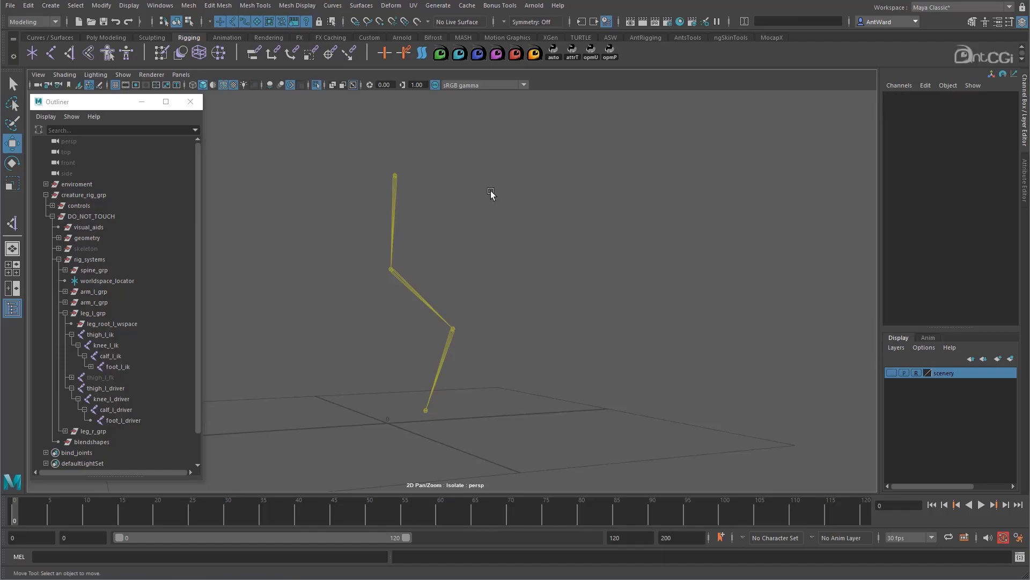
Step: Create an IK handle with the Rotate-Plane Solver from thigh_l_driver to foot_l_driver
{"action": "key", "text": "space"}
{"action": "left_click", "coordinate": [443, 231]}
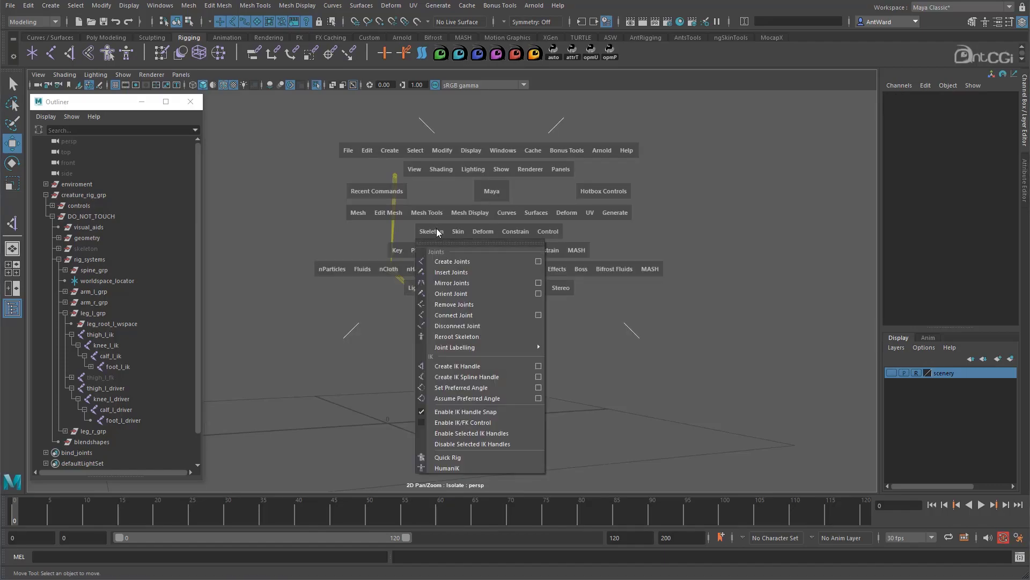
{"action": "left_click", "coordinate": [538, 366]}
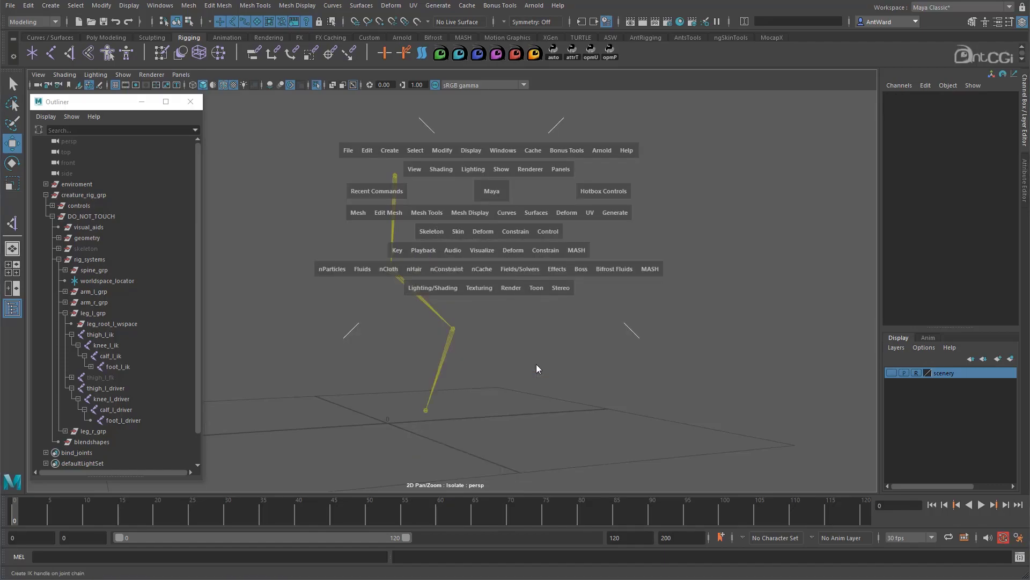
{"action": "left_click", "coordinate": [732, 151]}
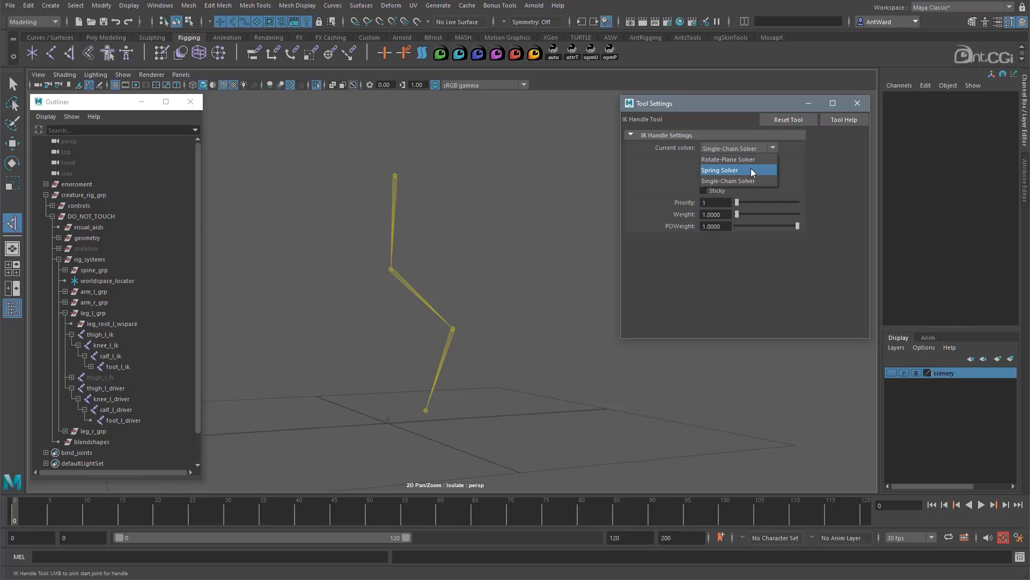
{"action": "left_click", "coordinate": [735, 159]}
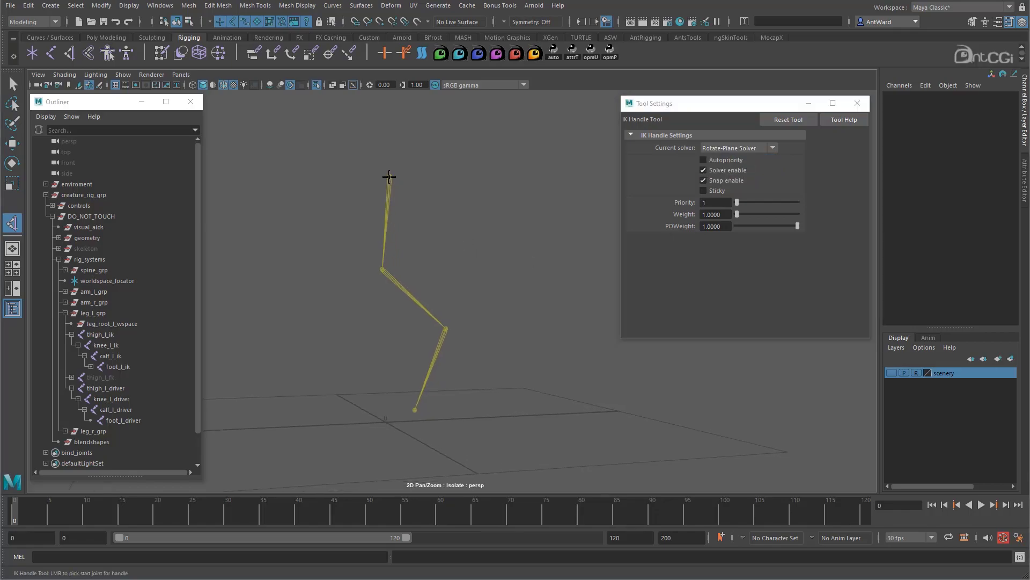
{"action": "left_click", "coordinate": [389, 177]}
{"action": "left_click", "coordinate": [414, 409]}
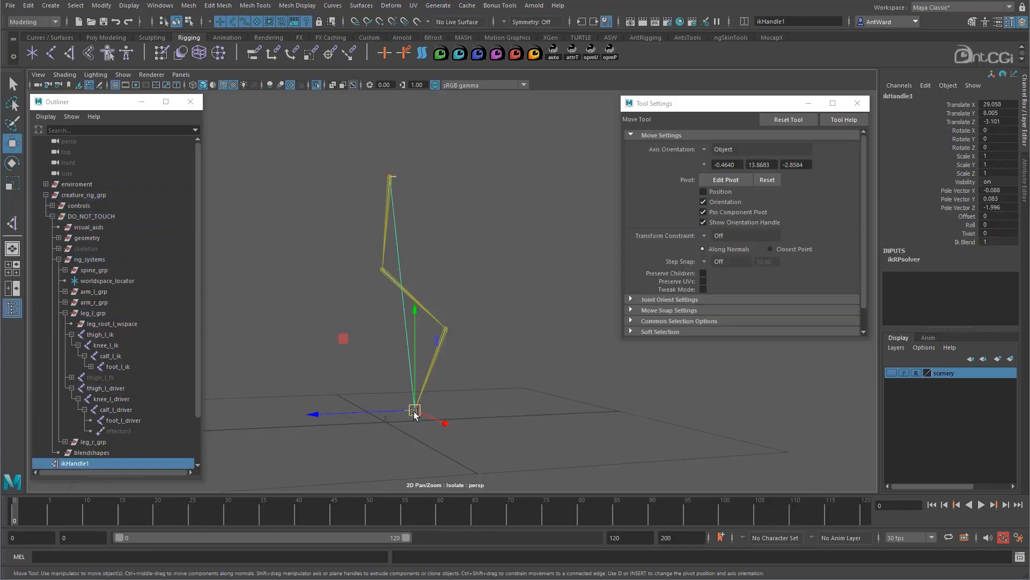
Step: Test-move the rotate-plane IK handle upward, and undo both the move and the handle's creation
{"action": "left_click_drag", "start_coordinate": [413, 419], "coordinate": [400, 326]}
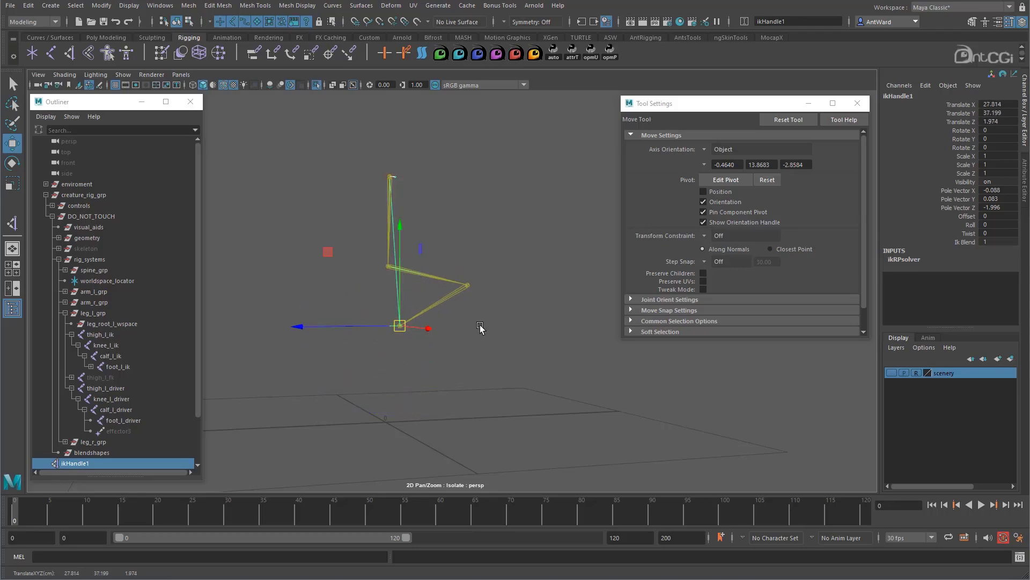
{"action": "key", "text": "ctrl+z"}
{"action": "key", "text": "ctrl+z"}
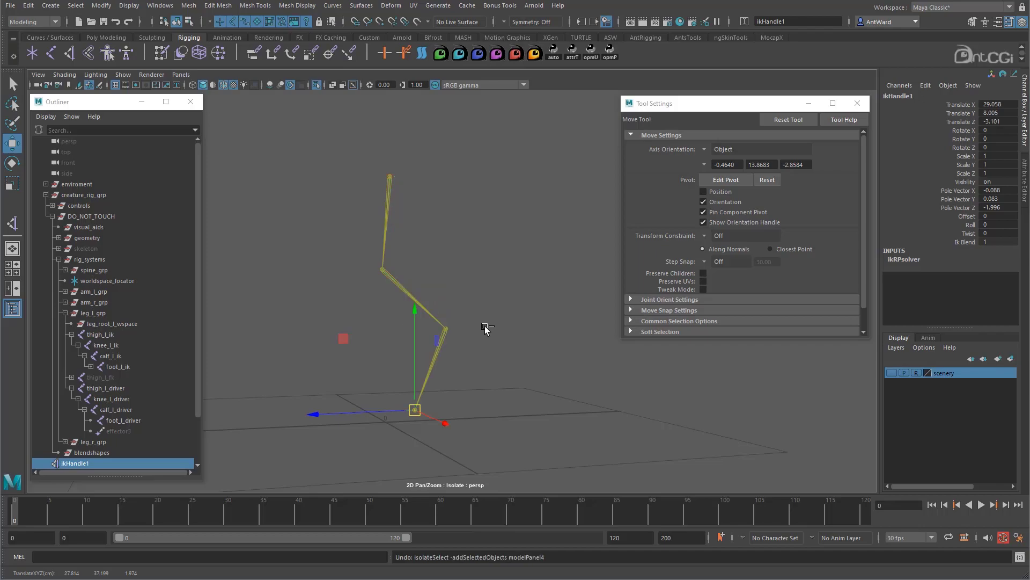
{"action": "key", "text": "ctrl+z"}
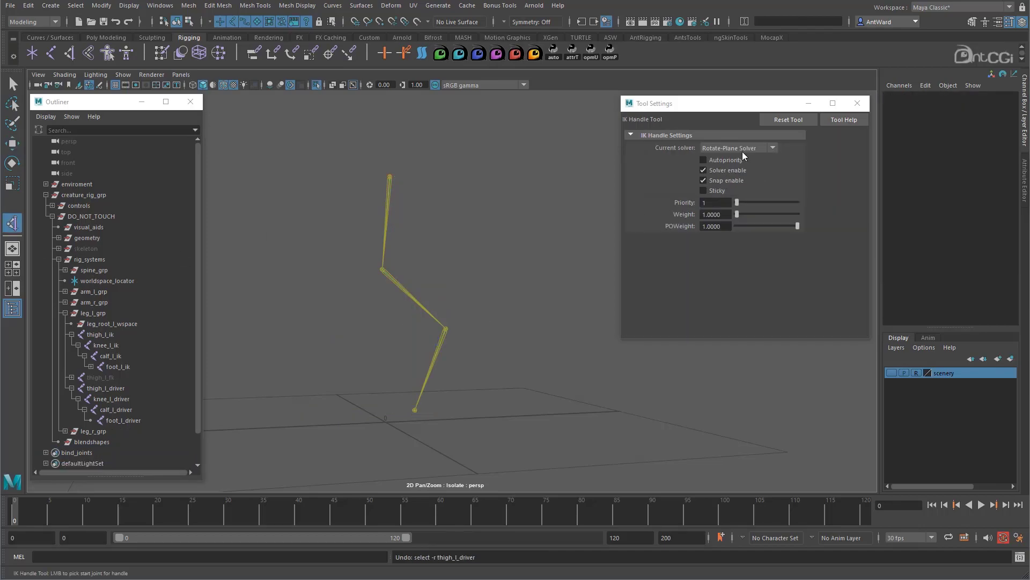
Step: Create an IK handle with the Spring Solver from thigh_l_driver to foot_l_driver, test-move it upward, and undo the move
{"action": "left_click", "coordinate": [742, 149]}
{"action": "left_click", "coordinate": [743, 171]}
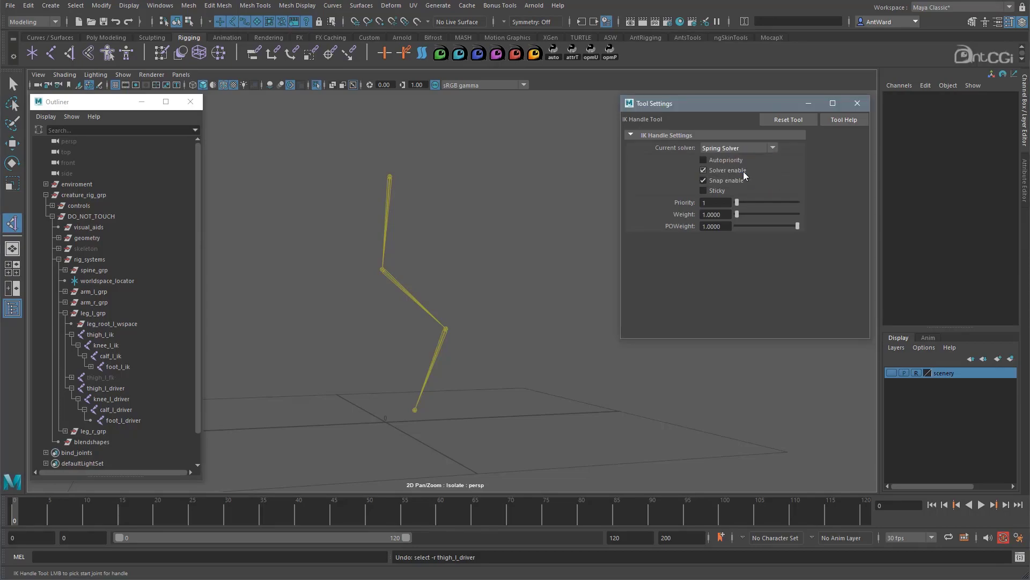
{"action": "left_click", "coordinate": [389, 178]}
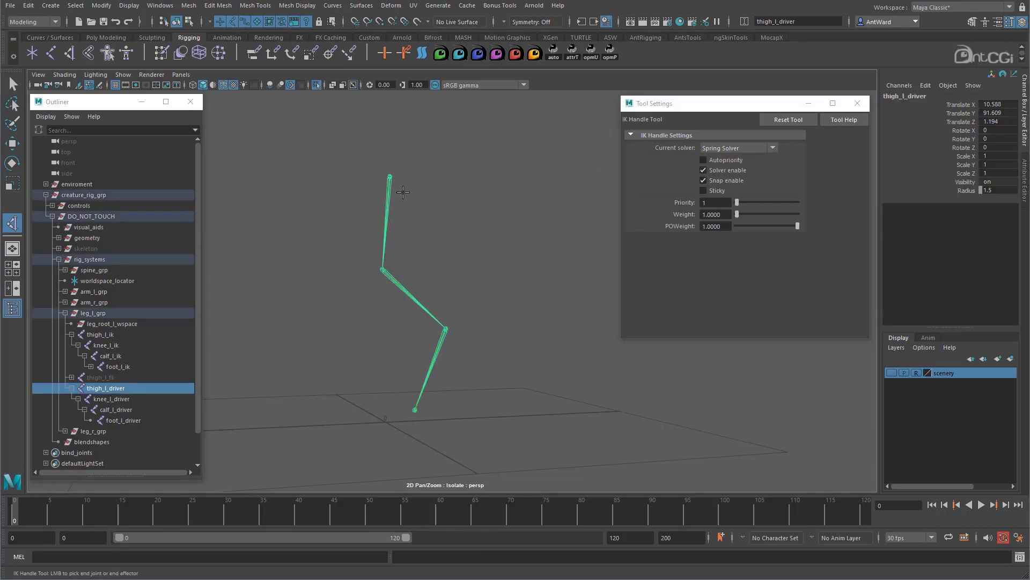
{"action": "left_click", "coordinate": [415, 410]}
{"action": "left_click_drag", "start_coordinate": [411, 411], "coordinate": [396, 295]}
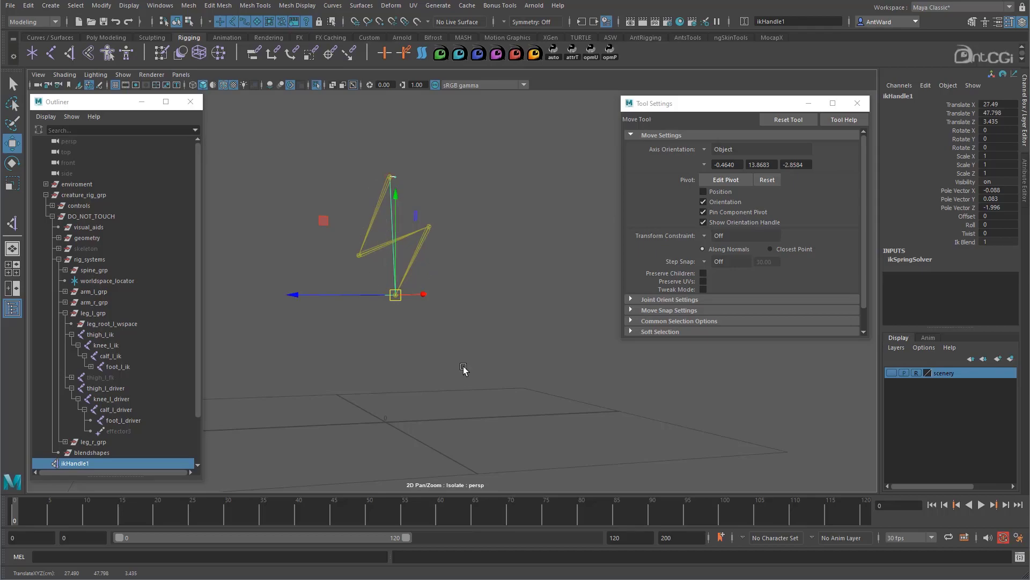
{"action": "key", "text": "ctrl+z"}
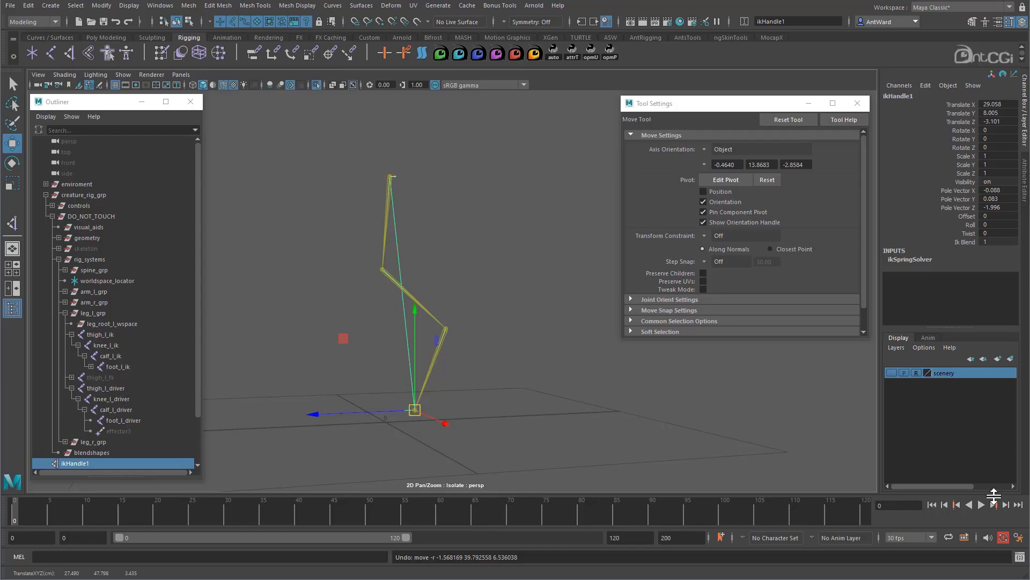
Step: Examine the ikSpringSolver; MEL command for activating the spring IK solver in the script editor, and close the editor
{"action": "left_click", "coordinate": [1020, 561]}
{"action": "left_click", "coordinate": [714, 497]}
{"action": "left_click_drag", "start_coordinate": [745, 495], "coordinate": [647, 486]}
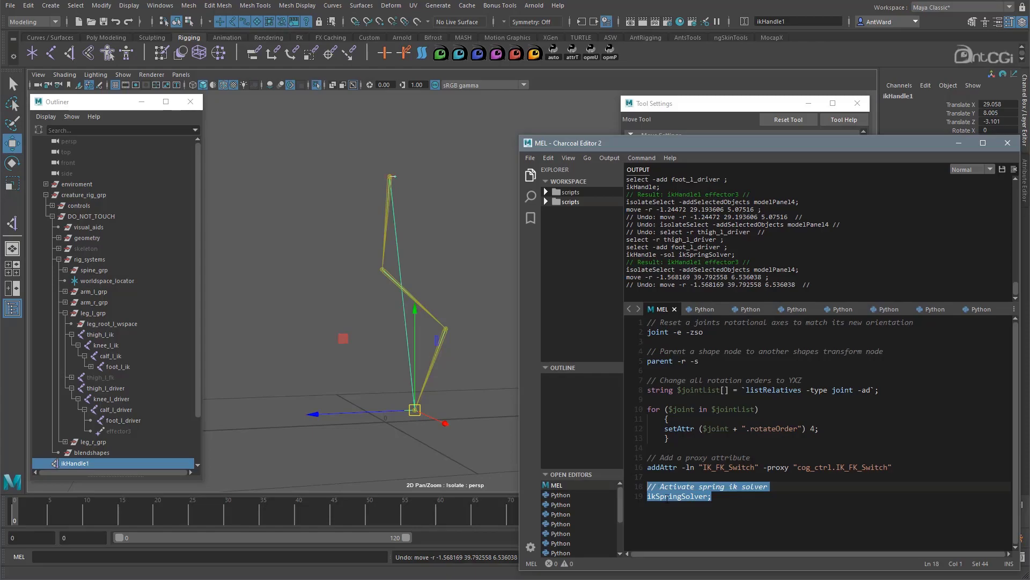
{"action": "left_click_drag", "start_coordinate": [719, 498], "coordinate": [626, 507]}
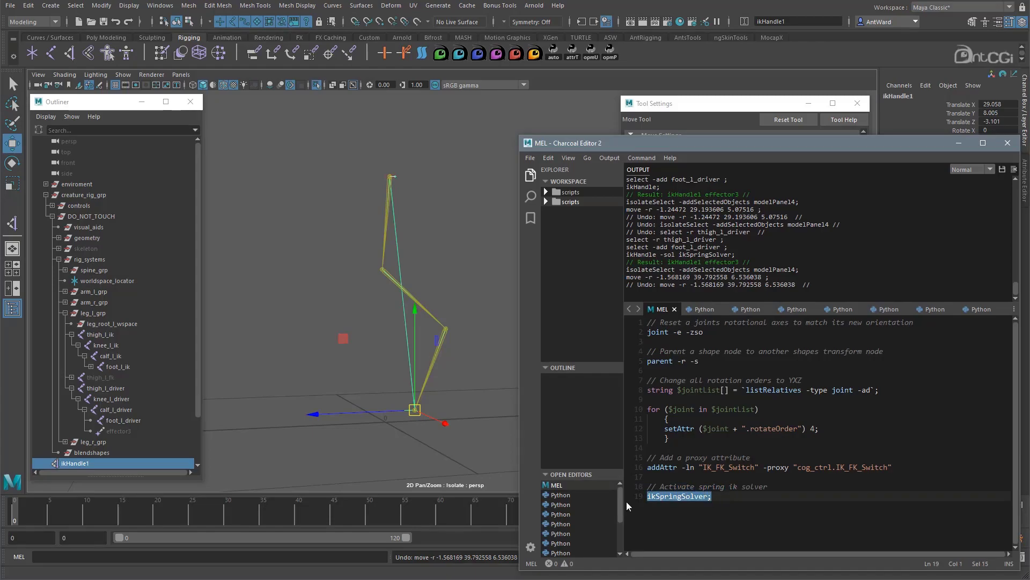
{"action": "left_click", "coordinate": [1007, 143]}
Step: Show the IK handle's IK Spring Solver Attributes with the Spring Angle Bias curve, and close the tool settings
{"action": "left_click", "coordinate": [1023, 180]}
{"action": "left_click", "coordinate": [857, 103]}
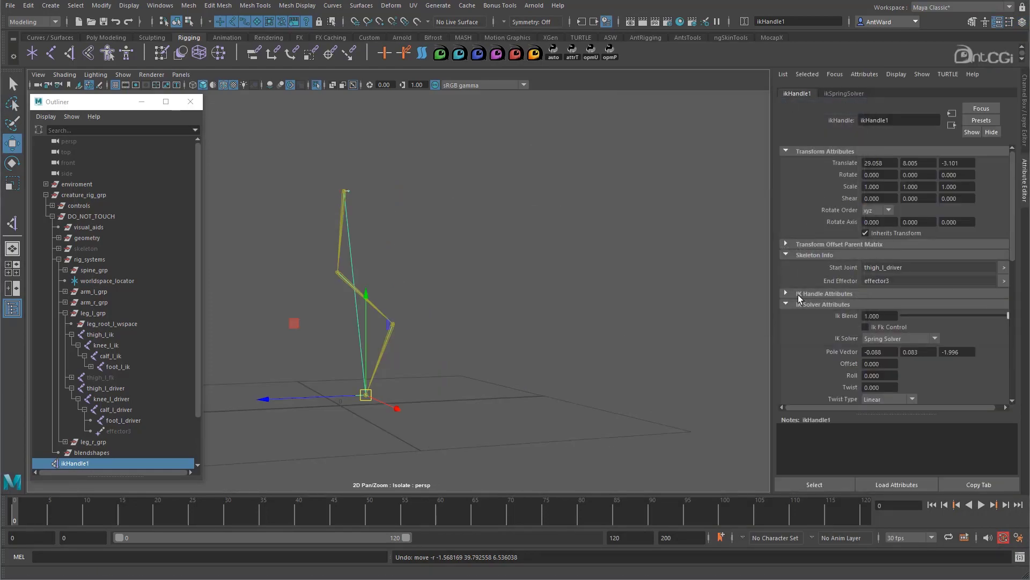
{"action": "scroll", "coordinate": [801, 282], "scroll_direction": "down", "scroll_amount": 6}
{"action": "scroll", "coordinate": [801, 280], "scroll_direction": "down", "scroll_amount": 4}
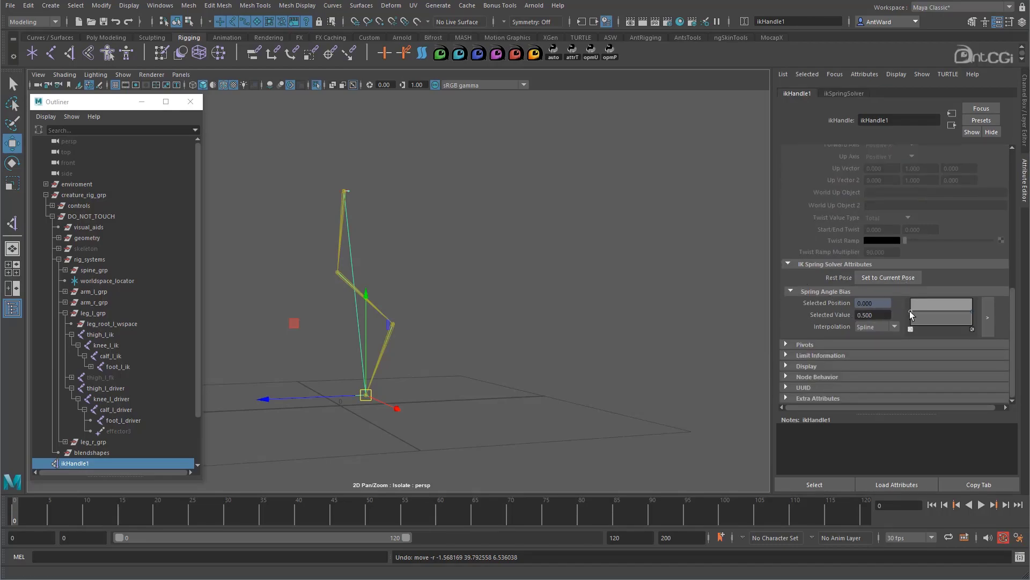
Step: Raise the IK handle, try adjusting both ends of the Spring Angle Bias curve, and undo the handle move
{"action": "left_click_drag", "start_coordinate": [361, 355], "coordinate": [357, 263]}
{"action": "left_click_drag", "start_coordinate": [910, 311], "coordinate": [897, 314]}
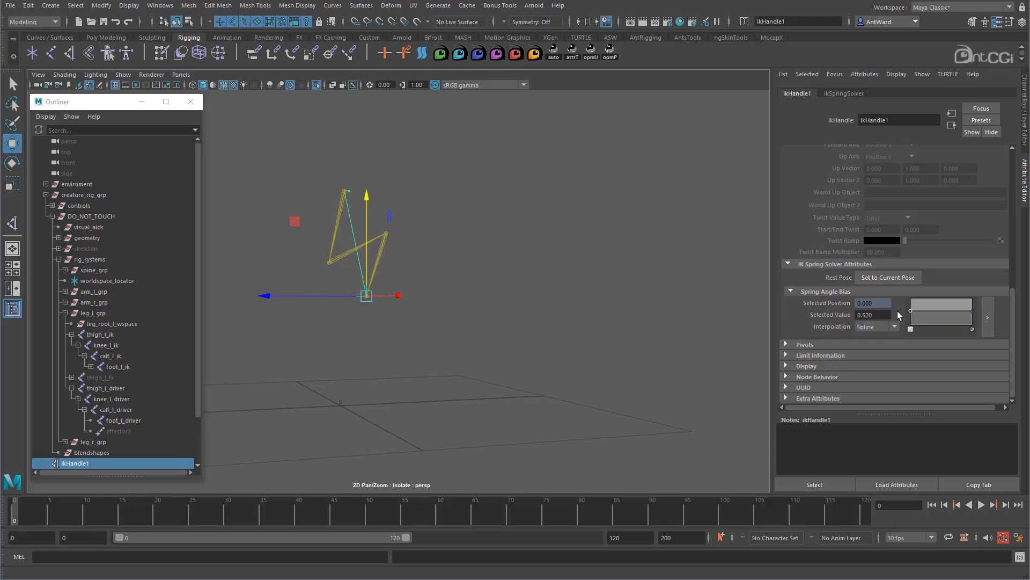
{"action": "mouse_move", "coordinate": [971, 311]}
{"action": "left_mouse_down"}
{"action": "mouse_move", "coordinate": [973, 302]}
{"action": "mouse_move", "coordinate": [968, 324]}
{"action": "mouse_move", "coordinate": [966, 311]}
{"action": "left_mouse_up"}
{"action": "left_click_drag", "start_coordinate": [492, 279], "coordinate": [508, 278], "text": "alt"}
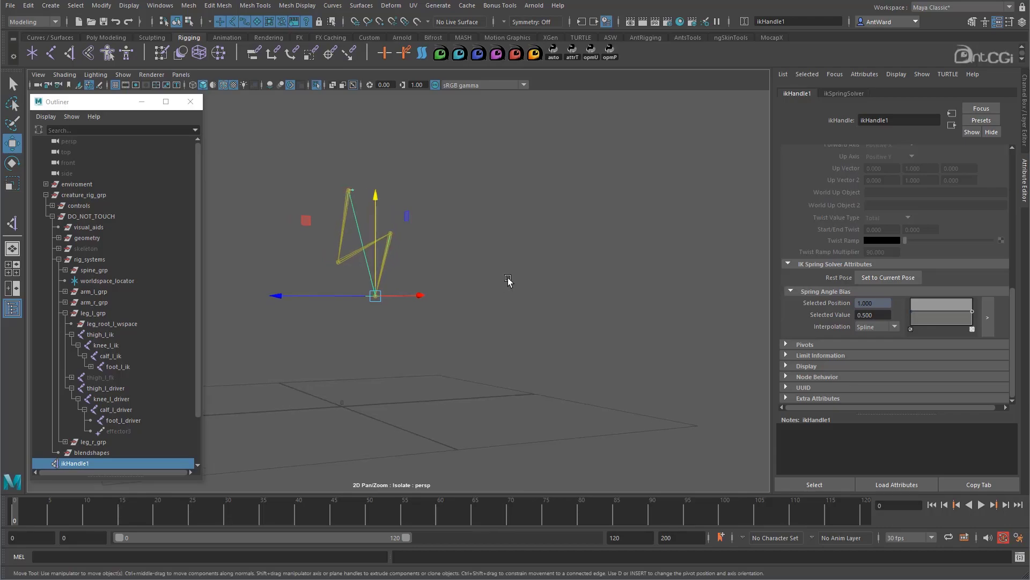
{"action": "key", "text": "ctrl+z"}
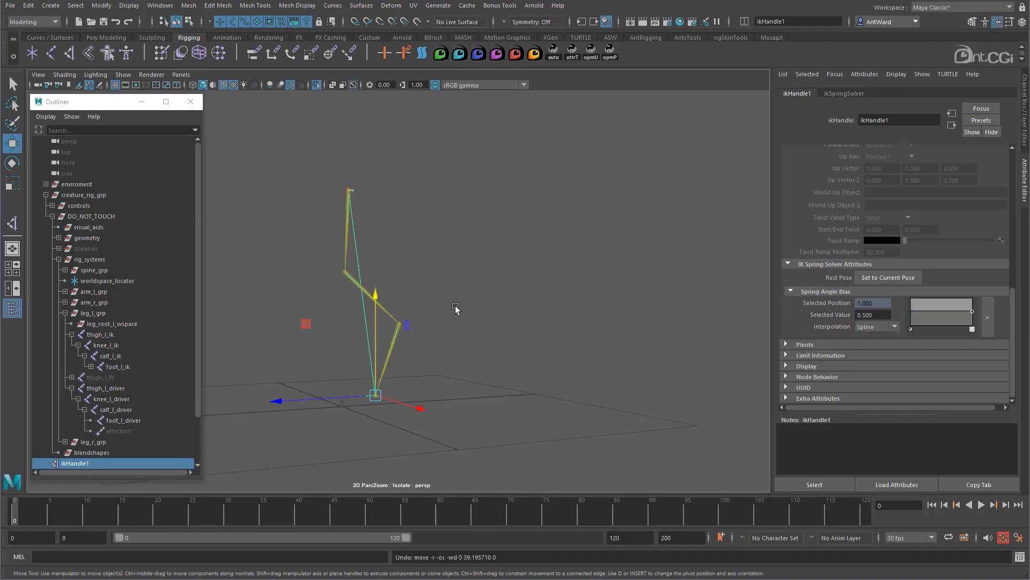
Step: Rename the spring IK handle as driver_l_ikHandle
{"action": "double_click", "coordinate": [67, 462]}
{"action": "key", "text": "Home"}
{"action": "type", "text": "driver_l_"}
{"action": "key", "text": "Return"}
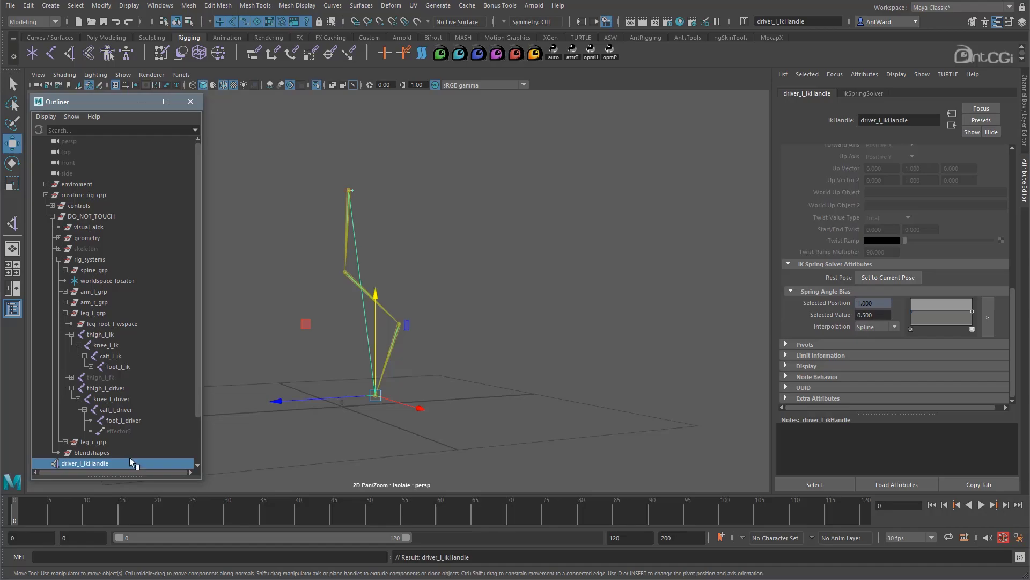
Step: Return to the handle's channel values and turn off the viewport isolation to show the whole rig
{"action": "left_click", "coordinate": [1023, 98]}
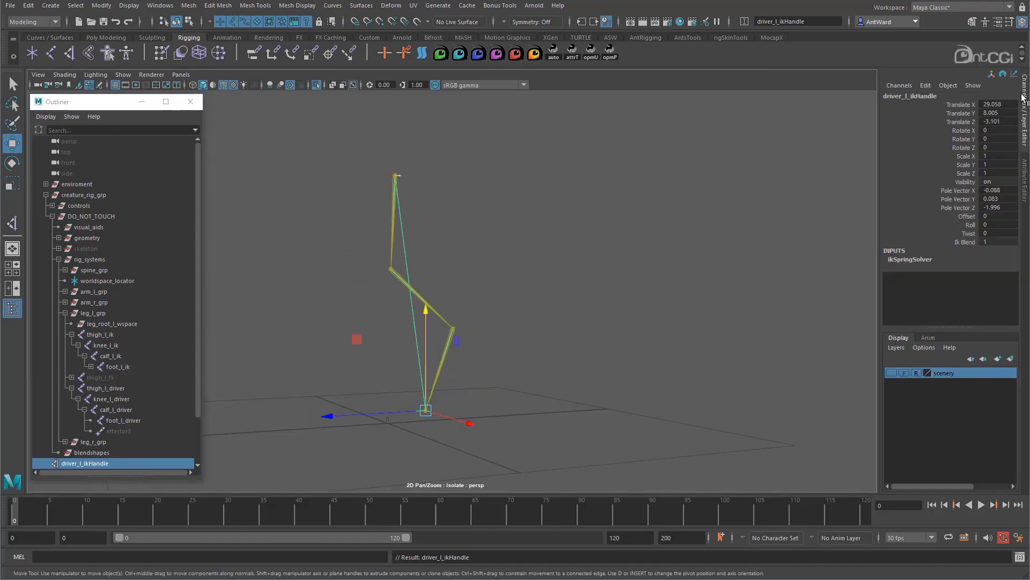
{"action": "left_click", "coordinate": [122, 75]}
{"action": "mouse_move", "coordinate": [234, 92]}
{"action": "left_click", "coordinate": [284, 94]}
{"action": "left_click_drag", "start_coordinate": [446, 409], "coordinate": [555, 396], "text": "alt"}
{"action": "middle_click_drag", "start_coordinate": [555, 396], "coordinate": [472, 348], "text": "alt"}
{"action": "right_click_drag", "start_coordinate": [472, 347], "coordinate": [486, 354], "text": "alt"}
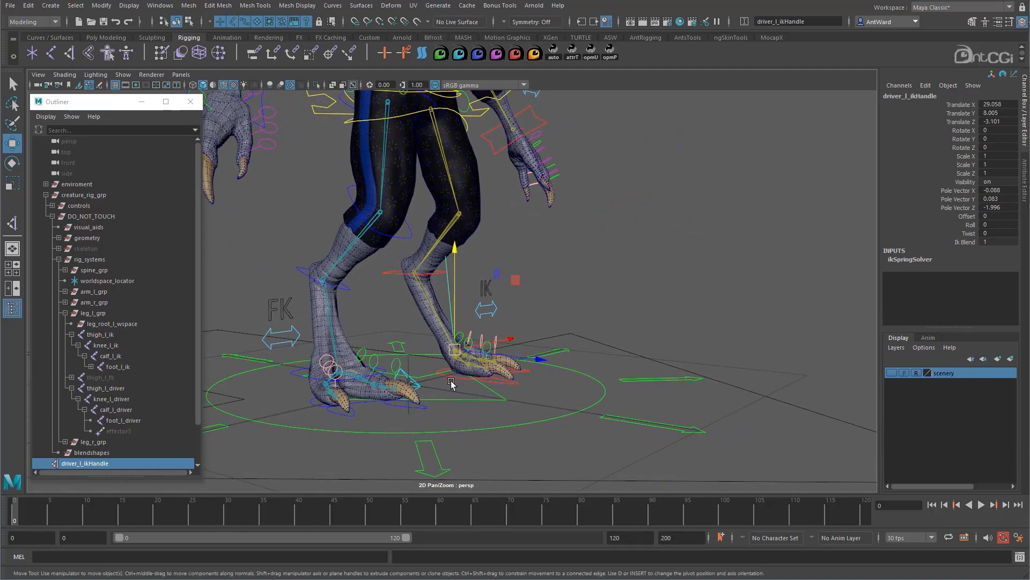
Step: Parent driver_l_ikHandle under foot_l_ik_ctrl, then try moving the foot control and undo the move
{"action": "left_click_drag", "start_coordinate": [454, 377], "coordinate": [490, 395], "text": "alt"}
{"action": "left_click", "coordinate": [493, 387]}
{"action": "key", "text": "p"}
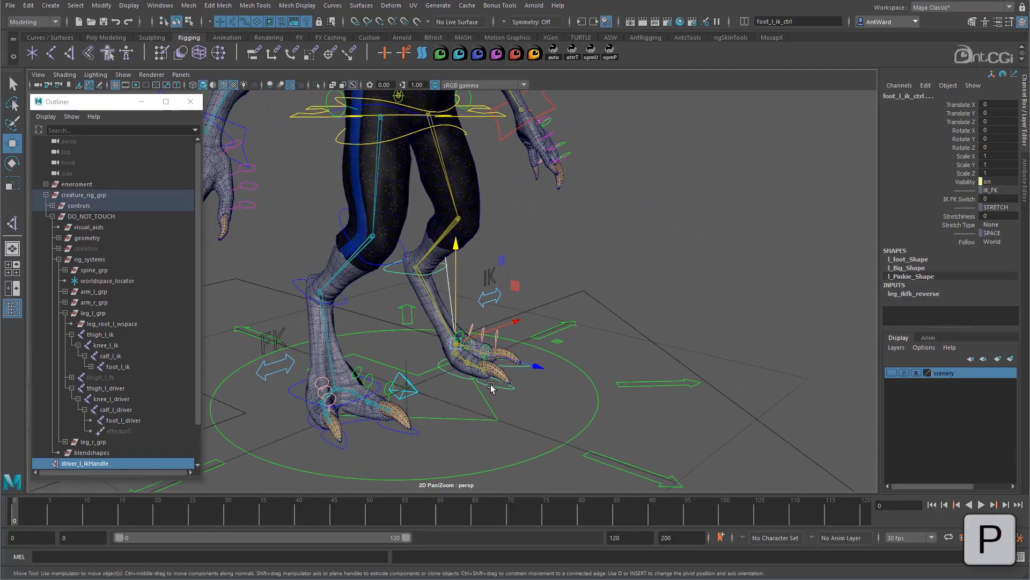
{"action": "left_click_drag", "start_coordinate": [493, 387], "coordinate": [509, 310], "text": "alt"}
{"action": "key", "text": "ctrl+z"}
{"action": "mouse_move", "coordinate": [514, 369]}
{"action": "left_mouse_down", "text": "alt"}
{"action": "mouse_move", "coordinate": [385, 363]}
{"action": "mouse_move", "coordinate": [492, 308]}
{"action": "mouse_move", "coordinate": [525, 355]}
{"action": "left_mouse_up", "text": "alt"}
Step: Isolate the thigh_l_ik joint chain in the viewport
{"action": "left_click", "coordinate": [107, 336]}
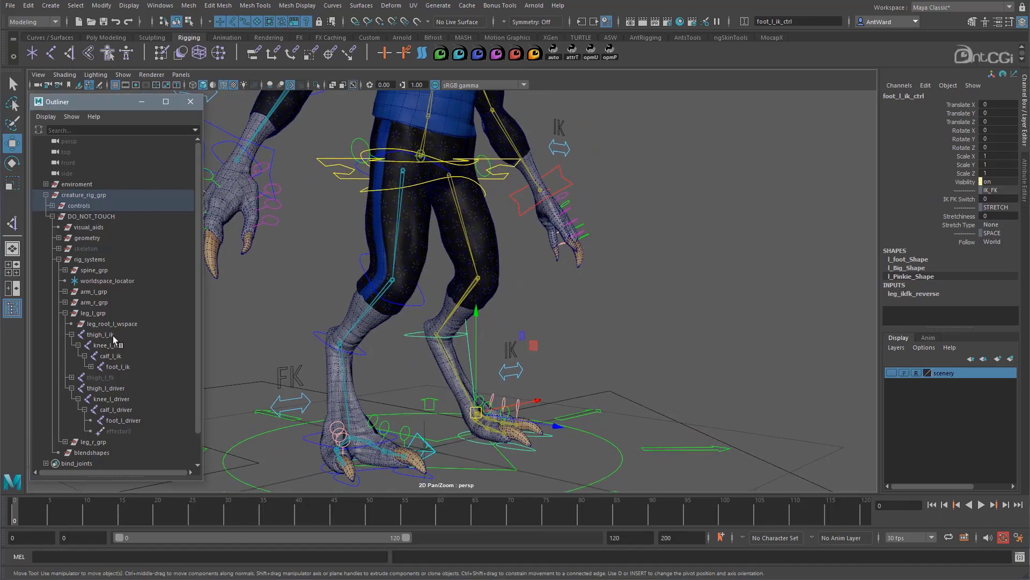
{"action": "left_click", "coordinate": [123, 74]}
{"action": "mouse_move", "coordinate": [187, 94]}
{"action": "left_click", "coordinate": [255, 94]}
{"action": "left_click_drag", "start_coordinate": [552, 317], "coordinate": [413, 311], "text": "alt"}
{"action": "left_click", "coordinate": [528, 248]}
{"action": "middle_click_drag", "start_coordinate": [528, 247], "coordinate": [458, 237], "text": "alt"}
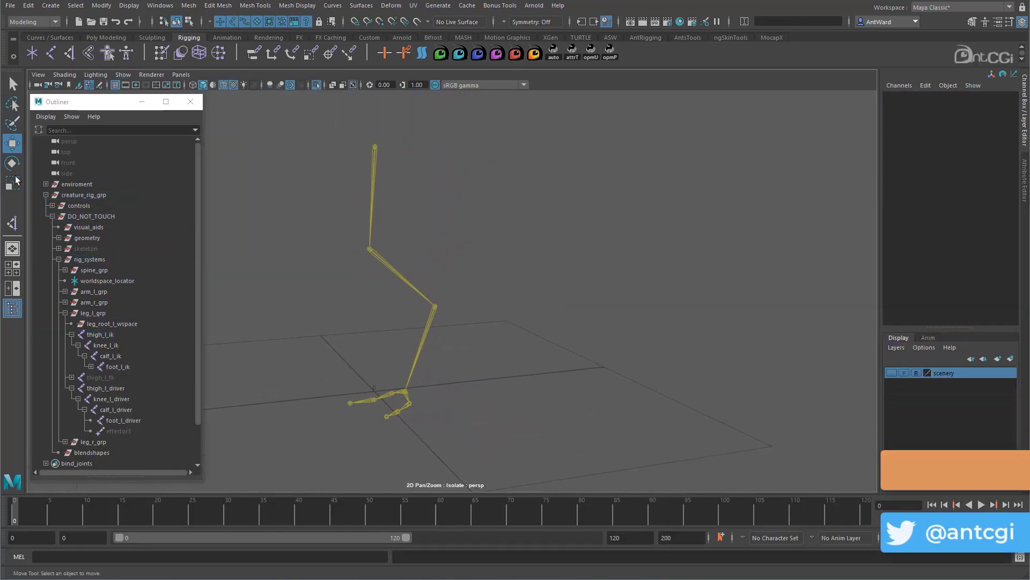
Step: Create a Rotate-Plane Solver IK handle from thigh_l_ik to calf_l_ik, then try moving the handle and undo the move
{"action": "left_click", "coordinate": [11, 223]}
{"action": "double_click", "coordinate": [11, 224]}
{"action": "left_click", "coordinate": [735, 148]}
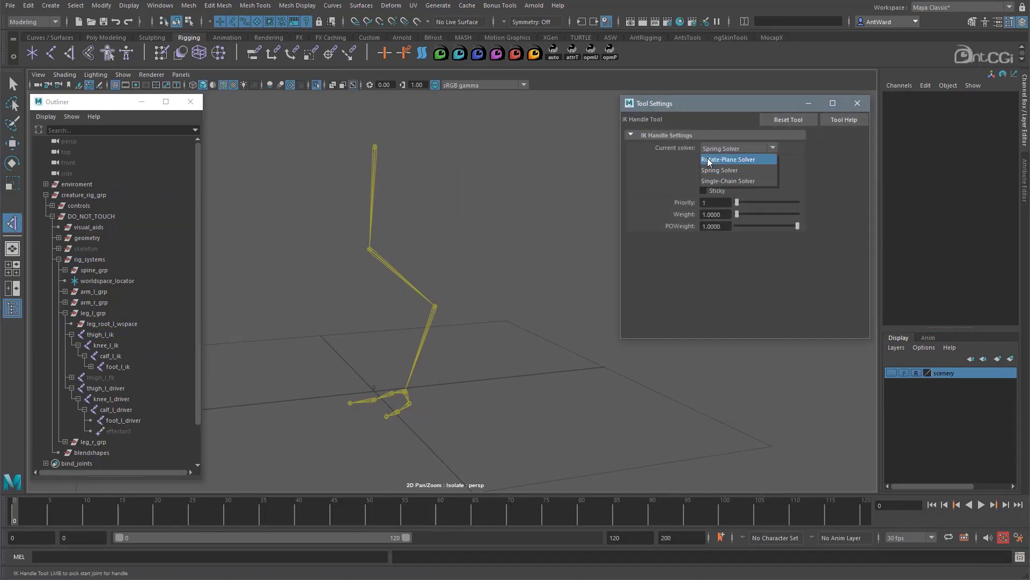
{"action": "left_click", "coordinate": [758, 159]}
{"action": "left_click", "coordinate": [372, 145]}
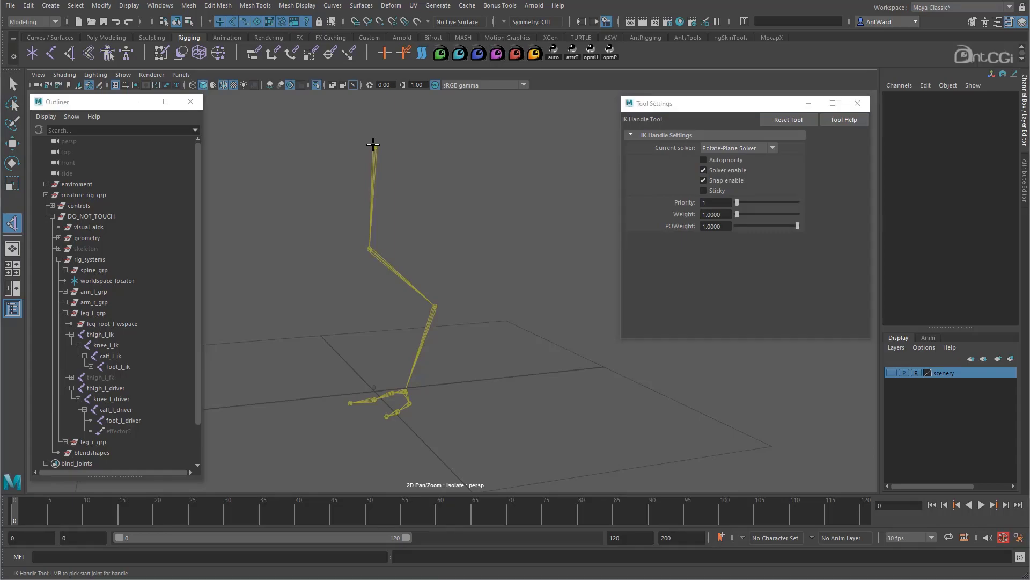
{"action": "left_click", "coordinate": [373, 145]}
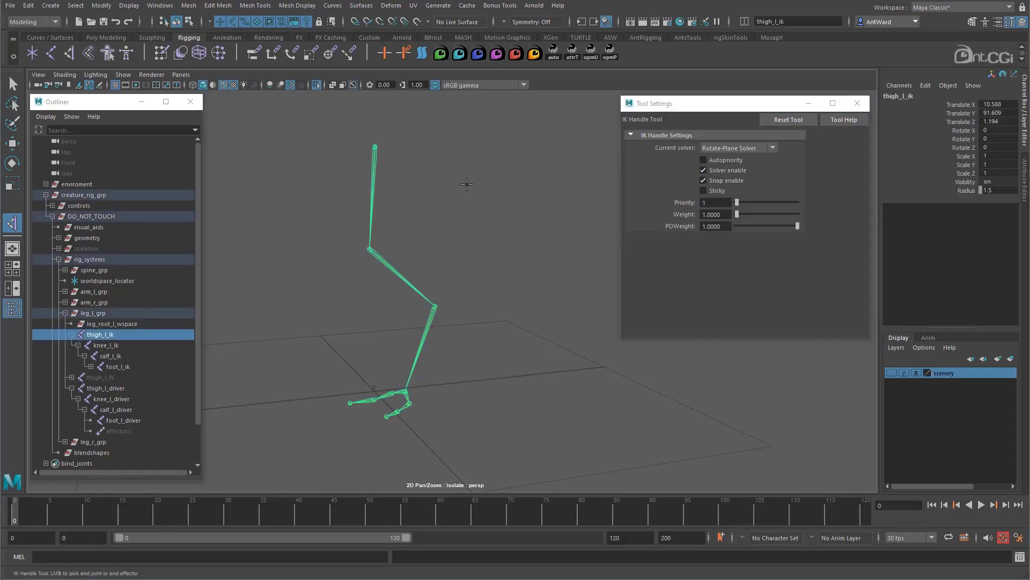
{"action": "left_click", "coordinate": [434, 307]}
{"action": "key", "text": "w"}
{"action": "scroll", "coordinate": [153, 392], "scroll_direction": "down", "scroll_amount": 2}
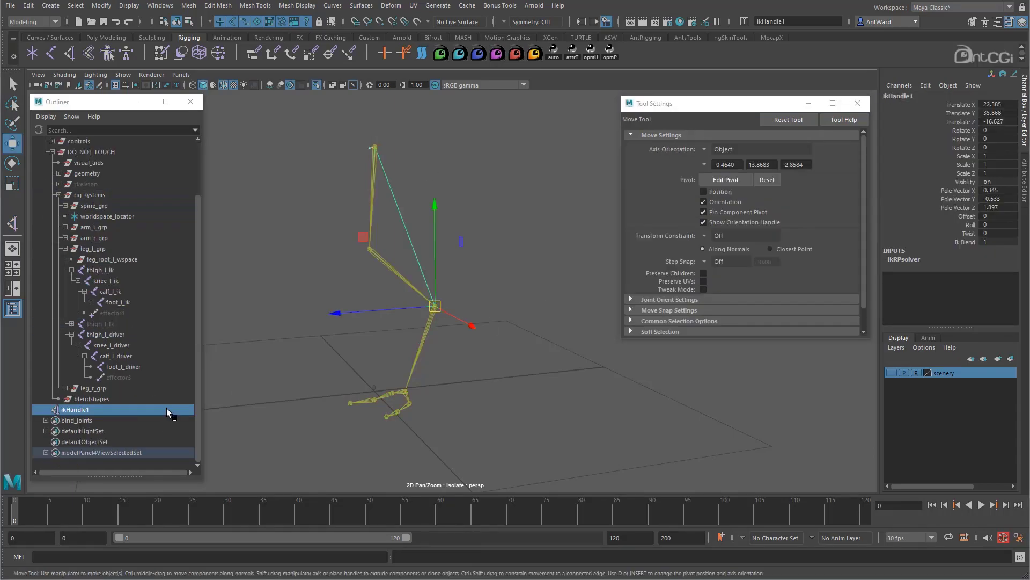
{"action": "left_click_drag", "start_coordinate": [434, 306], "coordinate": [422, 258]}
{"action": "key", "text": "ctrl+z"}
Step: Rename the new thigh-to-calf IK handle as calf_l_ikHandle
{"action": "double_click", "coordinate": [80, 411]}
{"action": "key", "text": "Home"}
{"action": "type", "text": "calf_l_"}
{"action": "key", "text": "End"}
{"action": "key", "text": "BackSpace"}
{"action": "key", "text": "Return"}
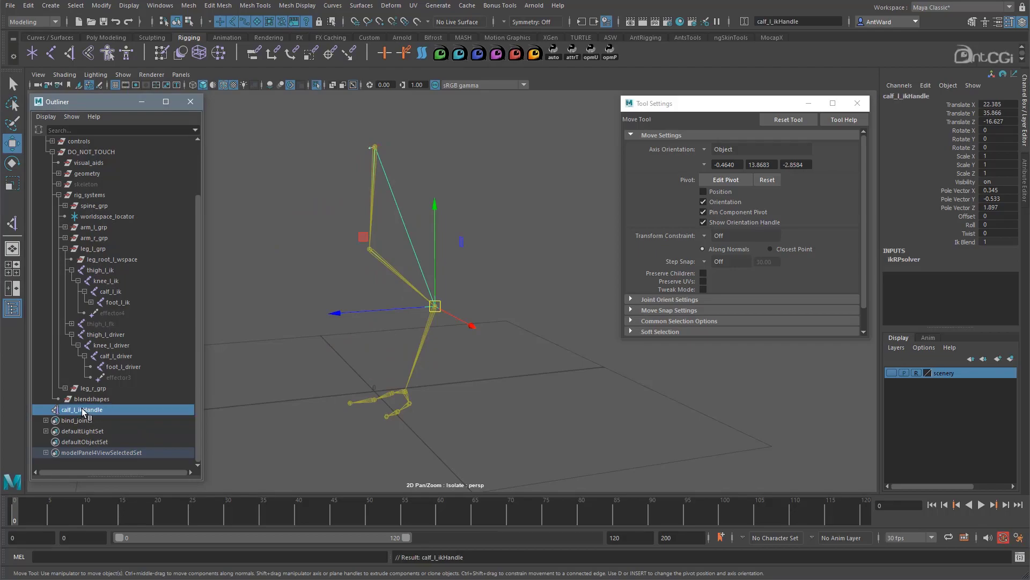
Step: Create a Single-Chain Solver IK handle from calf_l_ik to foot_l_ik
{"action": "left_click", "coordinate": [111, 291]}
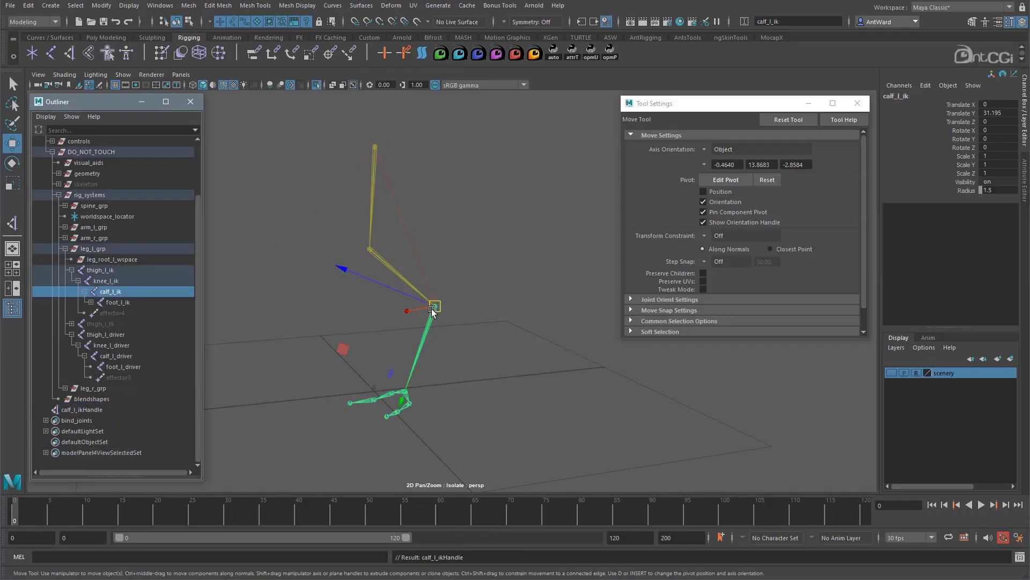
{"action": "left_click", "coordinate": [481, 324]}
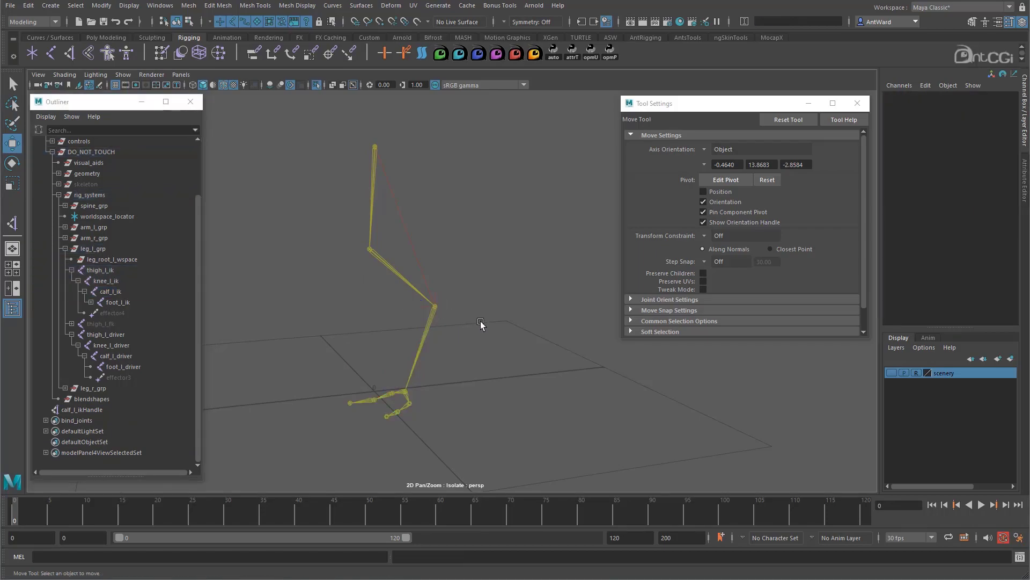
{"action": "key", "text": "y"}
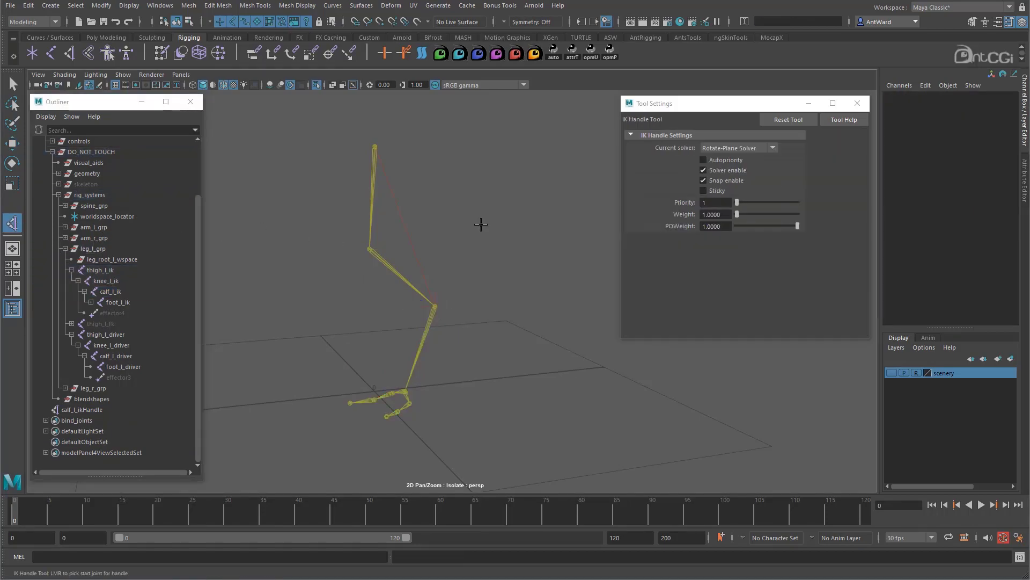
{"action": "left_click", "coordinate": [744, 148]}
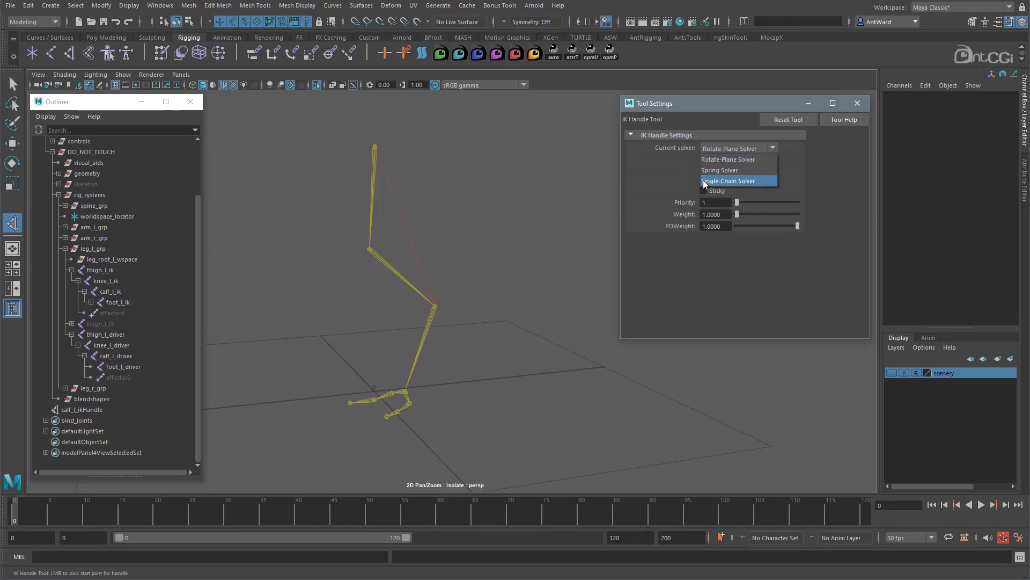
{"action": "left_click", "coordinate": [749, 181]}
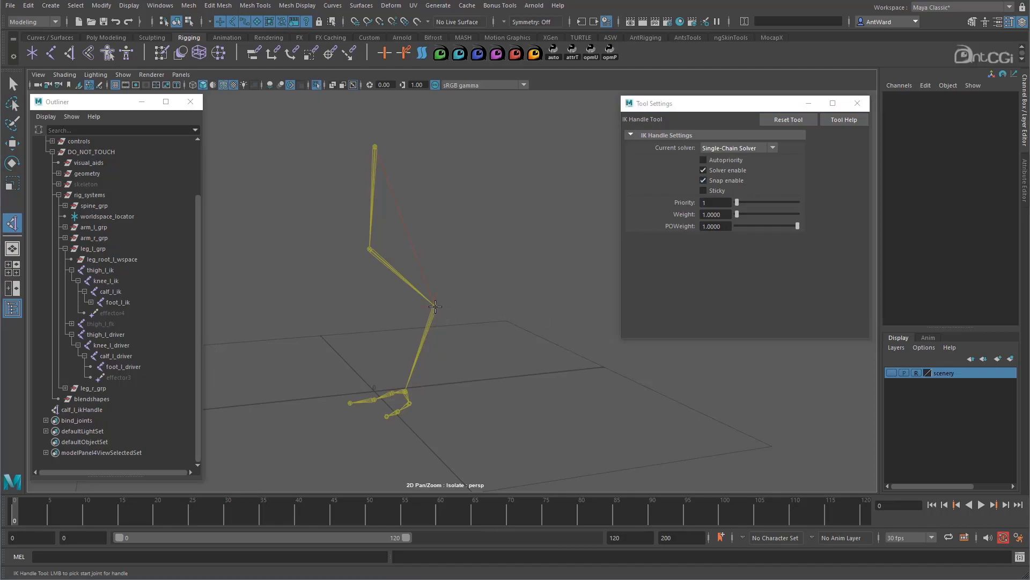
{"action": "left_click", "coordinate": [435, 306]}
{"action": "left_click", "coordinate": [404, 392]}
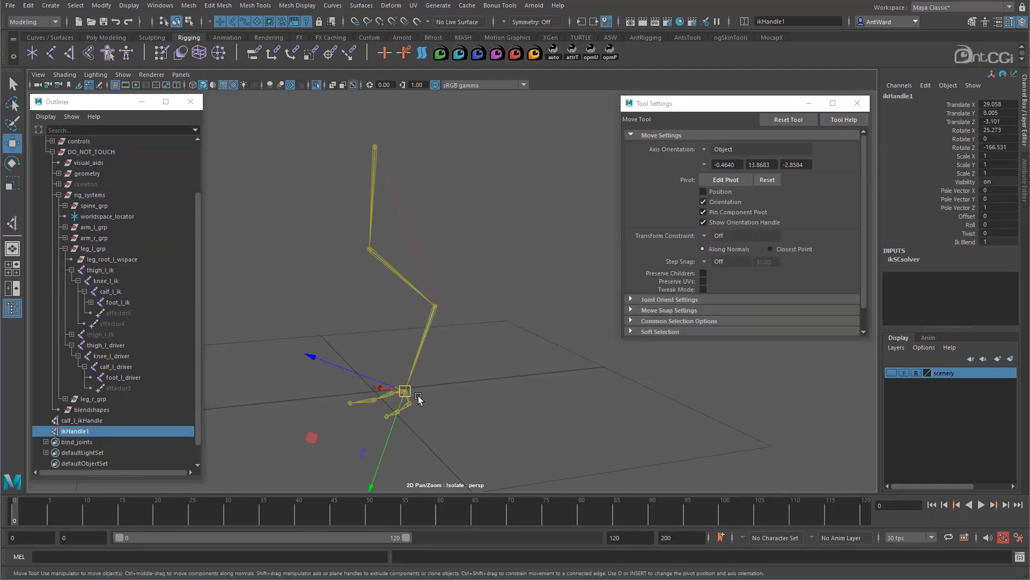
Step: Rename the calf-to-foot IK handle as hock_l_ikHandle
{"action": "double_click", "coordinate": [81, 431]}
{"action": "key", "text": "Home"}
{"action": "type", "text": "hock_l_"}
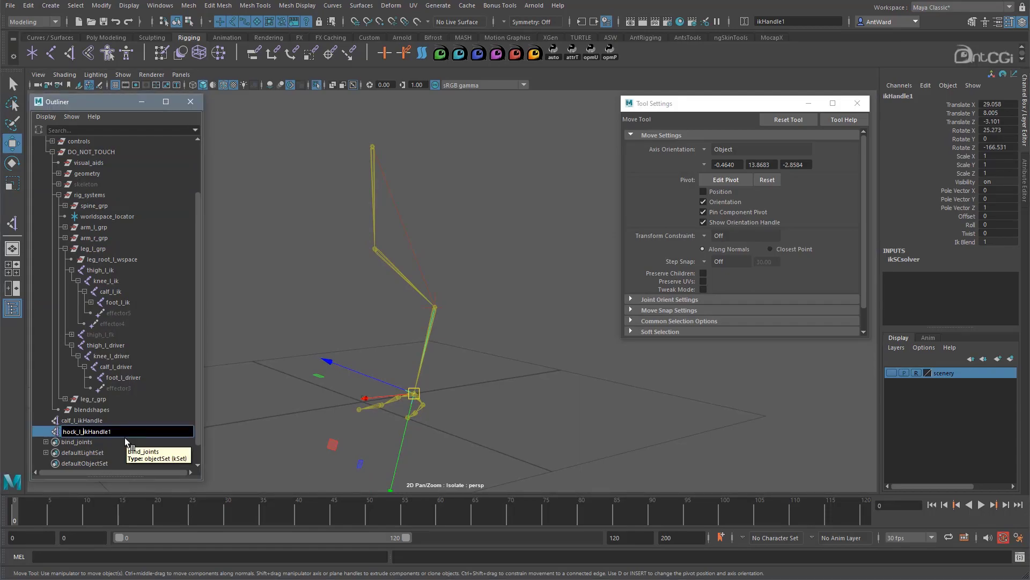
{"action": "key", "text": "End"}
{"action": "key", "text": "BackSpace"}
{"action": "key", "text": "Return"}
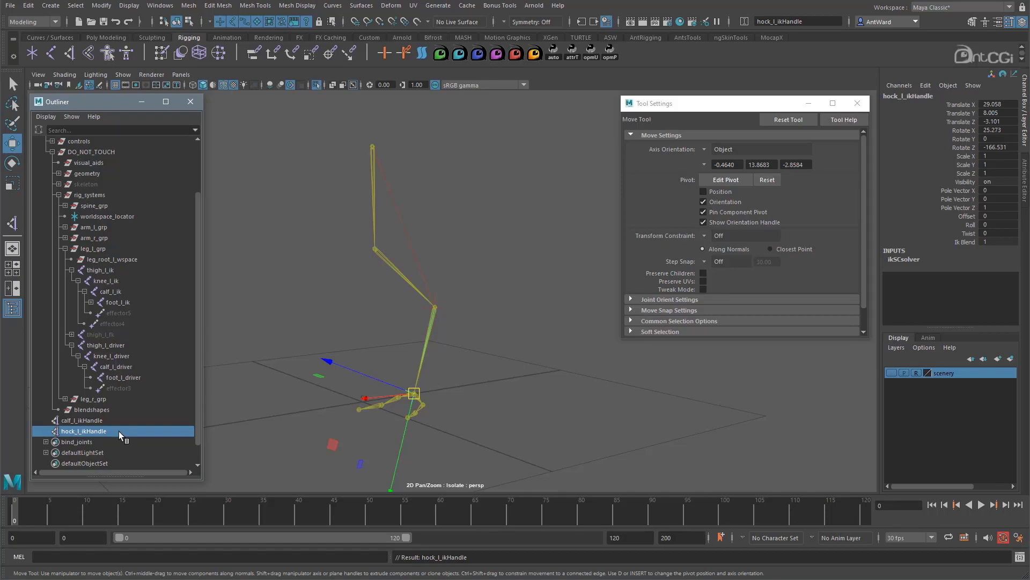
Step: Parent calf_l_ikHandle under the calf_l_driver joint and hock_l_ikHandle under the foot_l_driver joint
{"action": "left_click_drag", "start_coordinate": [488, 265], "coordinate": [474, 275], "text": "alt"}
{"action": "left_click", "coordinate": [435, 293], "text": "shift"}
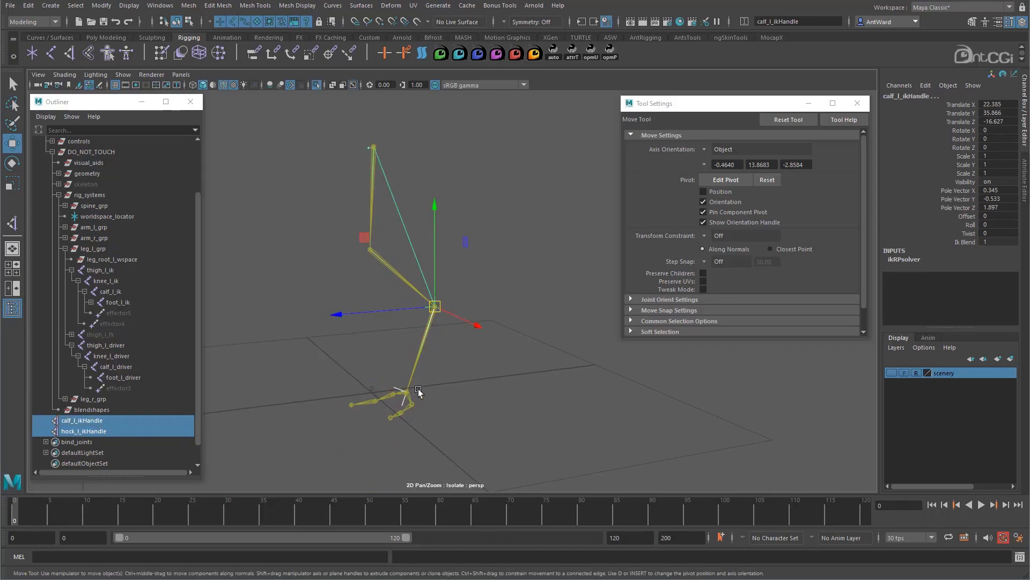
{"action": "left_click_drag", "start_coordinate": [433, 384], "coordinate": [494, 351], "text": "alt"}
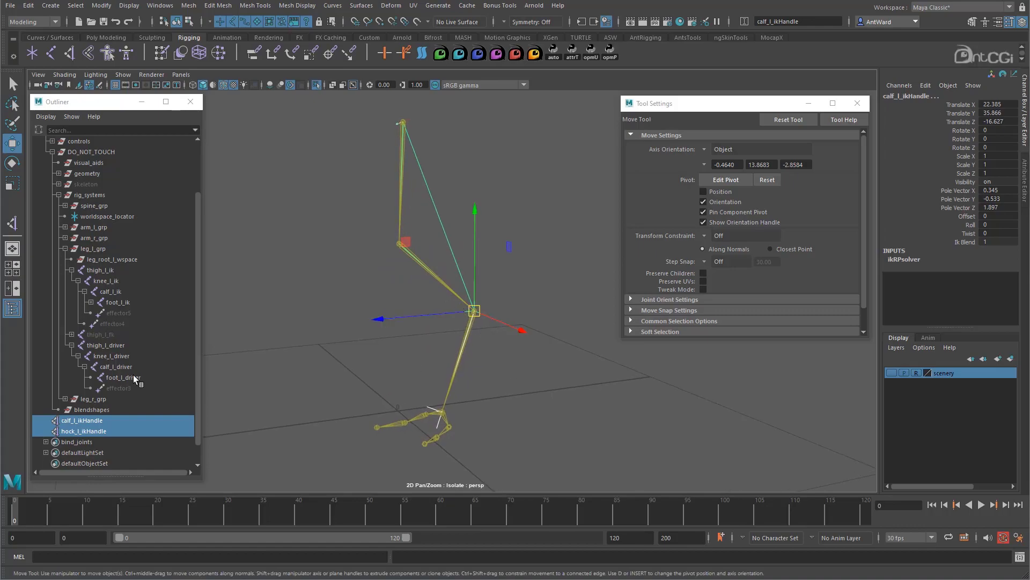
{"action": "left_click_drag", "start_coordinate": [106, 343], "coordinate": [119, 376]}
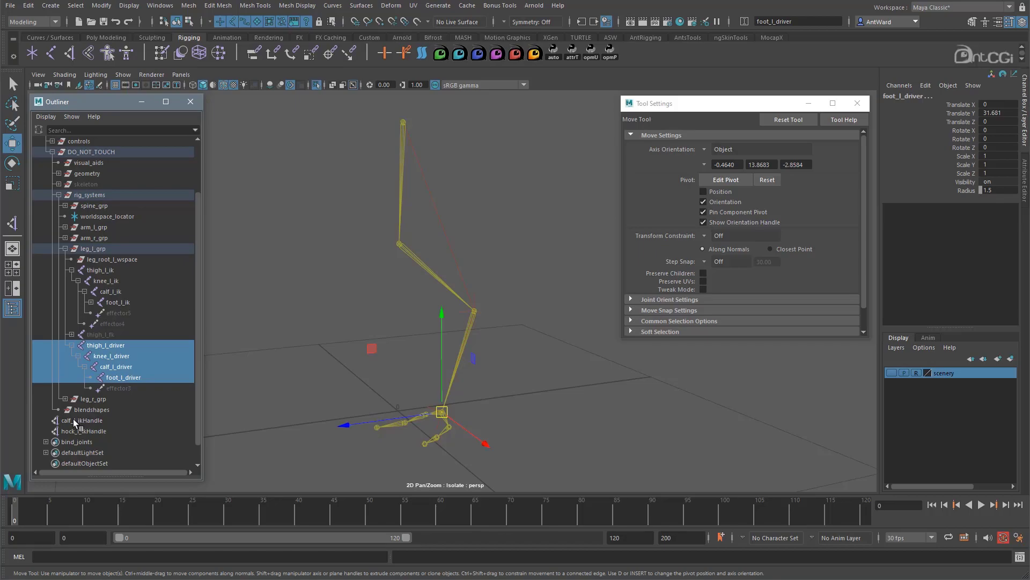
{"action": "left_click", "coordinate": [102, 420]}
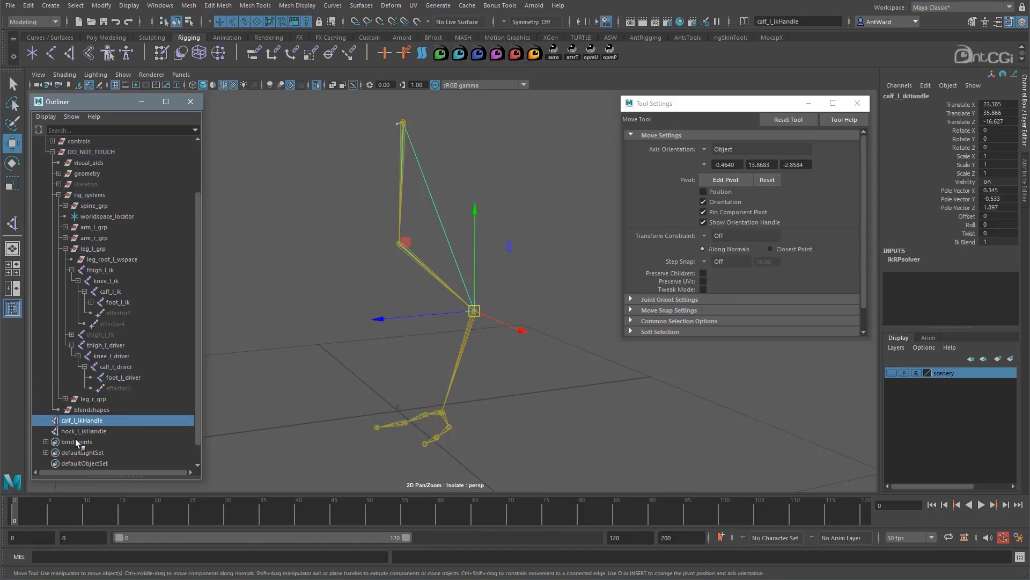
{"action": "left_click_drag", "start_coordinate": [80, 424], "coordinate": [118, 366]}
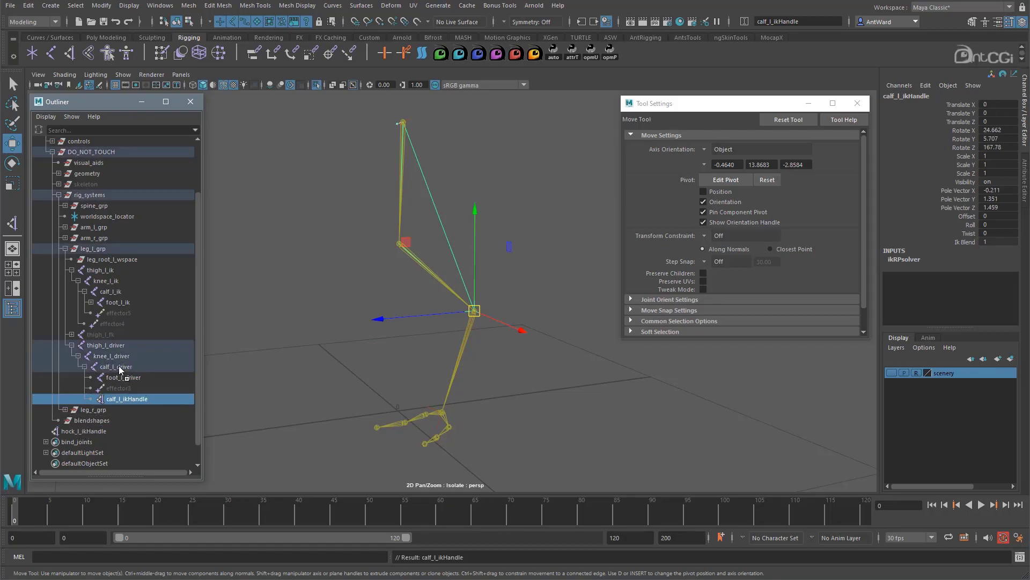
{"action": "left_click", "coordinate": [81, 430]}
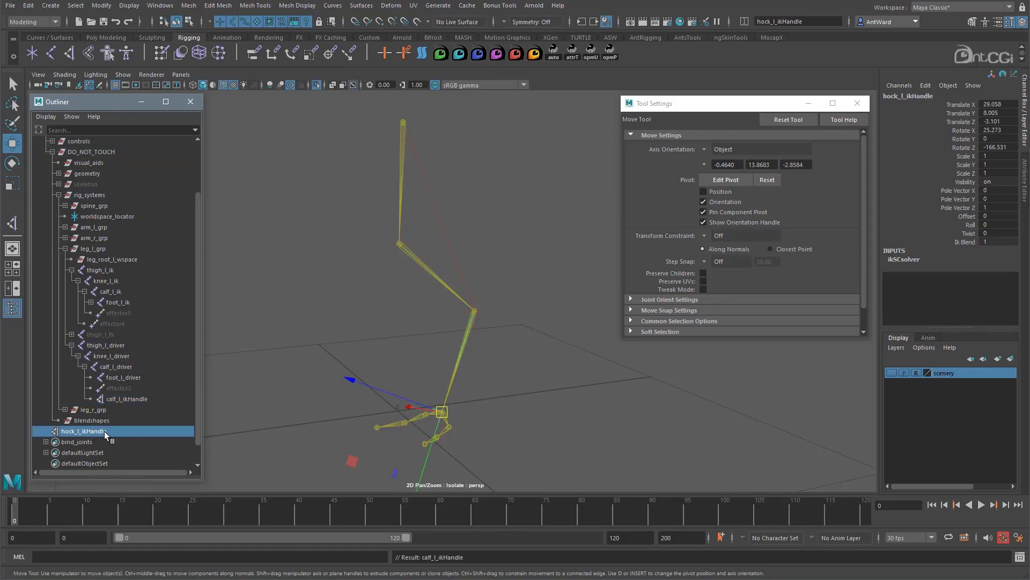
{"action": "left_click_drag", "start_coordinate": [112, 429], "coordinate": [132, 377]}
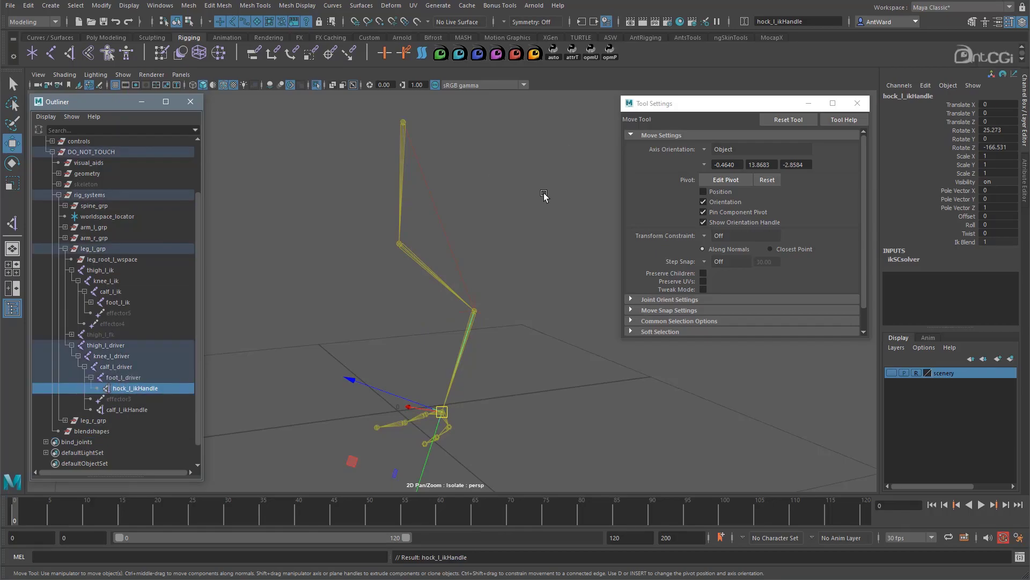
Step: Turn off the viewport isolation to bring back the full creature rig
{"action": "left_click_drag", "start_coordinate": [543, 191], "coordinate": [530, 190], "text": "alt"}
{"action": "scroll", "coordinate": [530, 190], "scroll_direction": "down", "scroll_amount": 2}
{"action": "left_click", "coordinate": [129, 75]}
{"action": "mouse_move", "coordinate": [150, 97]}
{"action": "left_click", "coordinate": [278, 94]}
Step: Close the tool settings, test the left leg by moving foot_l_ik_ctrl, and undo the move
{"action": "left_click", "coordinate": [459, 421]}
{"action": "left_click_drag", "start_coordinate": [248, 418], "coordinate": [687, 353], "text": "alt"}
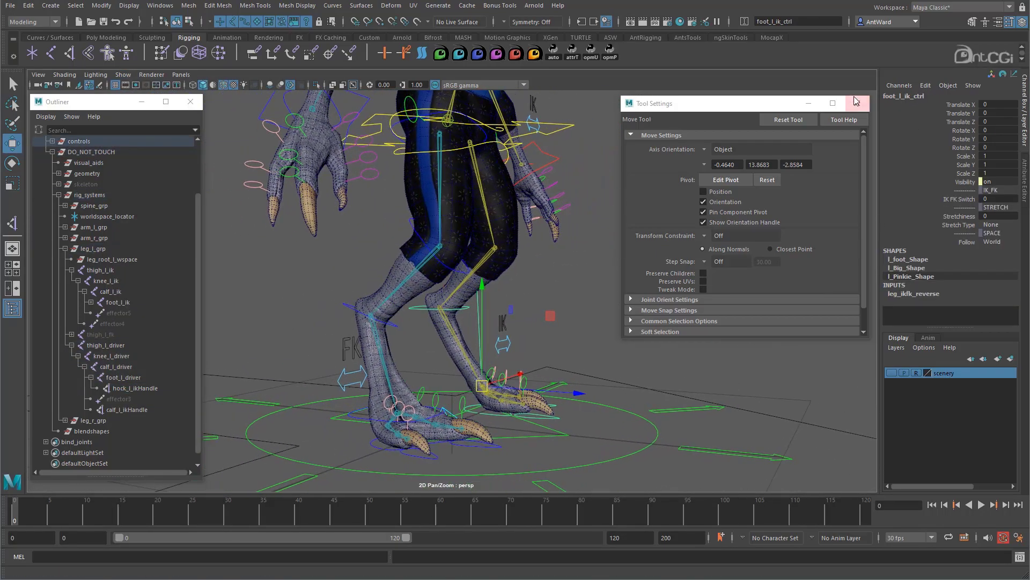
{"action": "left_click", "coordinate": [857, 103]}
{"action": "left_click_drag", "start_coordinate": [589, 421], "coordinate": [491, 359], "text": "alt"}
{"action": "left_click_drag", "start_coordinate": [612, 380], "coordinate": [486, 390], "text": "alt"}
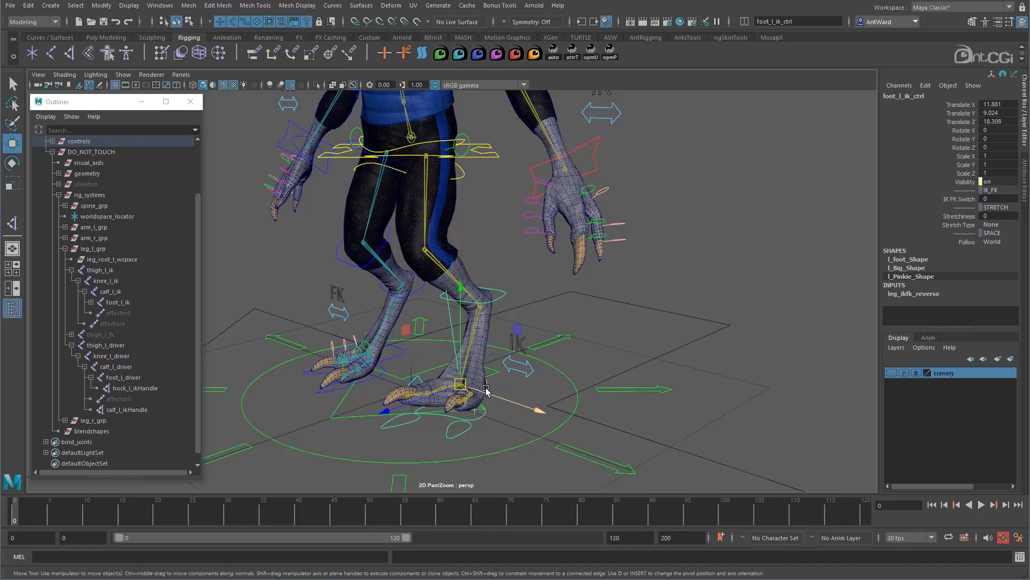
{"action": "key", "text": "ctrl+z"}
{"action": "left_click_drag", "start_coordinate": [483, 392], "coordinate": [602, 406], "text": "alt"}
Step: Test how the left leg follows the body by moving cog_ctrl, and undo the move
{"action": "middle_click_drag", "start_coordinate": [457, 201], "coordinate": [494, 257], "text": "alt"}
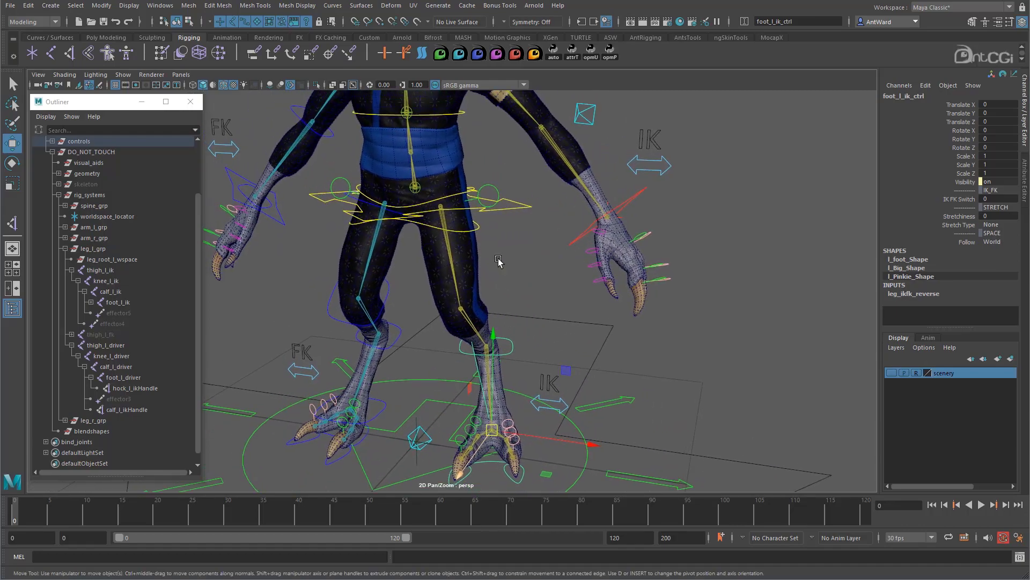
{"action": "right_click_drag", "start_coordinate": [510, 268], "coordinate": [456, 268], "text": "alt"}
{"action": "mouse_move", "coordinate": [455, 264]}
{"action": "left_mouse_down", "text": "alt"}
{"action": "mouse_move", "coordinate": [466, 251]}
{"action": "mouse_move", "coordinate": [453, 255]}
{"action": "mouse_move", "coordinate": [459, 261]}
{"action": "left_mouse_up", "text": "alt"}
{"action": "left_click", "coordinate": [497, 216]}
{"action": "left_click_drag", "start_coordinate": [416, 225], "coordinate": [396, 235]}
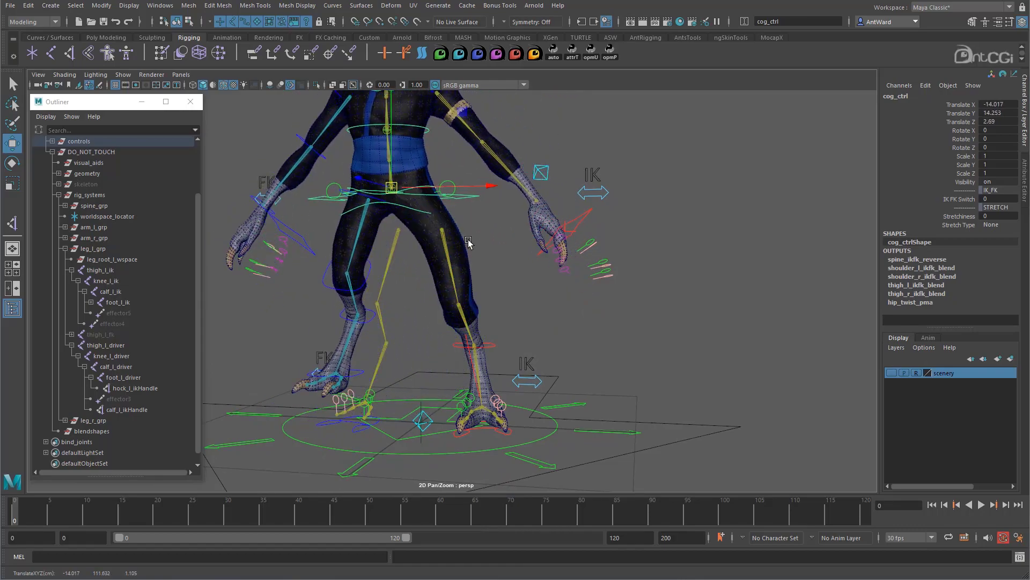
{"action": "key", "text": "ctrl+z"}
Step: Select leg_root_l_ctrl at the left hip and open the Node Editor beside the character
{"action": "left_click_drag", "start_coordinate": [492, 247], "coordinate": [472, 259], "text": "alt"}
{"action": "left_click", "coordinate": [484, 224]}
{"action": "left_click_drag", "start_coordinate": [492, 349], "coordinate": [452, 322], "text": "alt"}
{"action": "right_click_drag", "start_coordinate": [452, 322], "coordinate": [472, 321], "text": "alt"}
{"action": "left_click", "coordinate": [160, 5]}
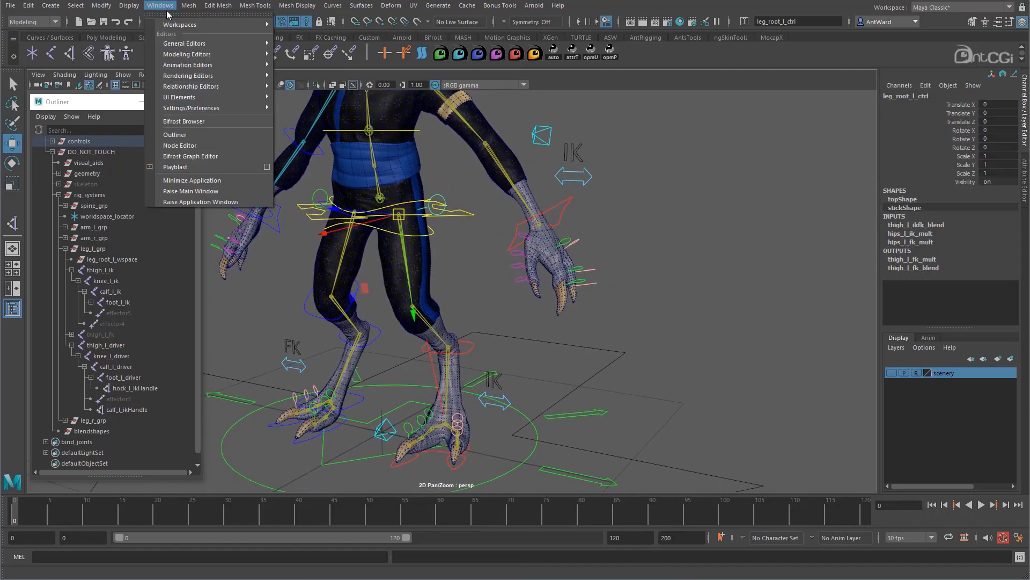
{"action": "left_click", "coordinate": [195, 150]}
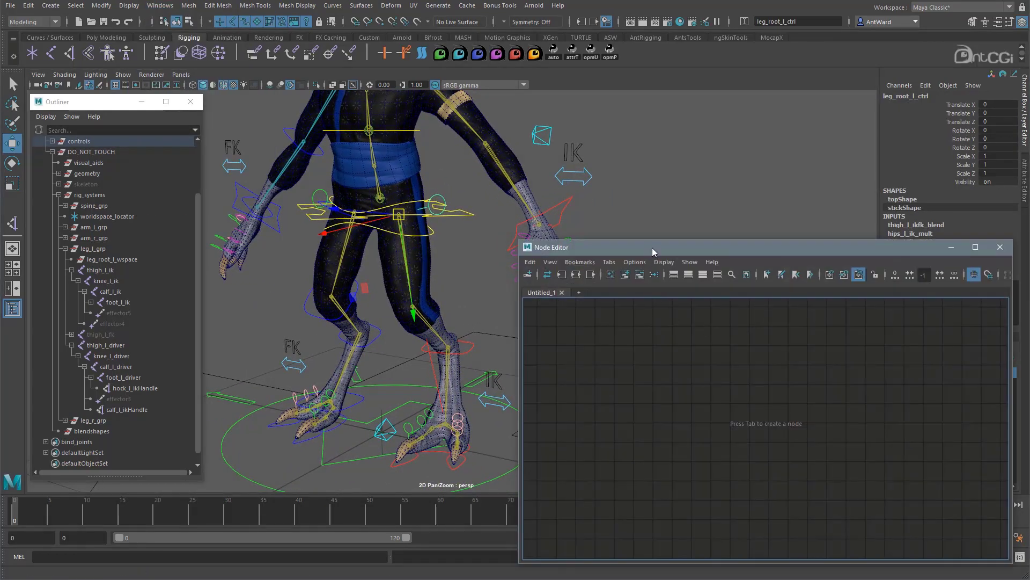
{"action": "left_click_drag", "start_coordinate": [651, 241], "coordinate": [651, 193]}
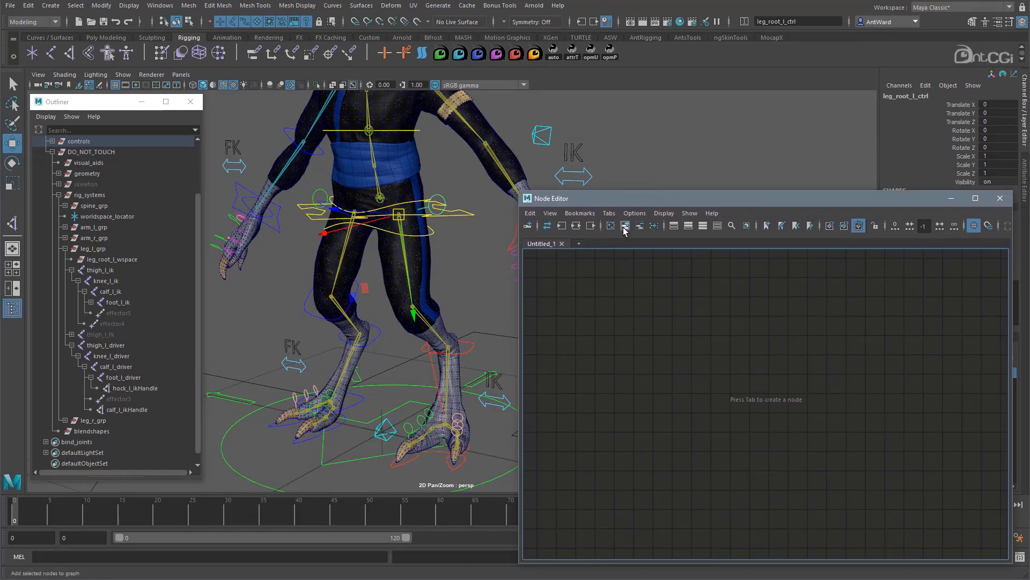
Step: Add leg_root_l_ctrl to the node graph and expand its node to show all attributes
{"action": "left_click_drag", "start_coordinate": [369, 297], "coordinate": [397, 281], "text": "alt"}
{"action": "middle_click_drag", "start_coordinate": [968, 470], "coordinate": [811, 363], "text": "alt"}
{"action": "mouse_move", "coordinate": [811, 362]}
{"action": "right_mouse_down", "text": "alt"}
{"action": "mouse_move", "coordinate": [735, 352]}
{"action": "mouse_move", "coordinate": [806, 352]}
{"action": "right_mouse_up", "text": "alt"}
{"action": "key", "text": "3"}
{"action": "left_click_drag", "start_coordinate": [709, 328], "coordinate": [624, 306]}
{"action": "right_click_drag", "start_coordinate": [652, 337], "coordinate": [693, 338], "text": "alt"}
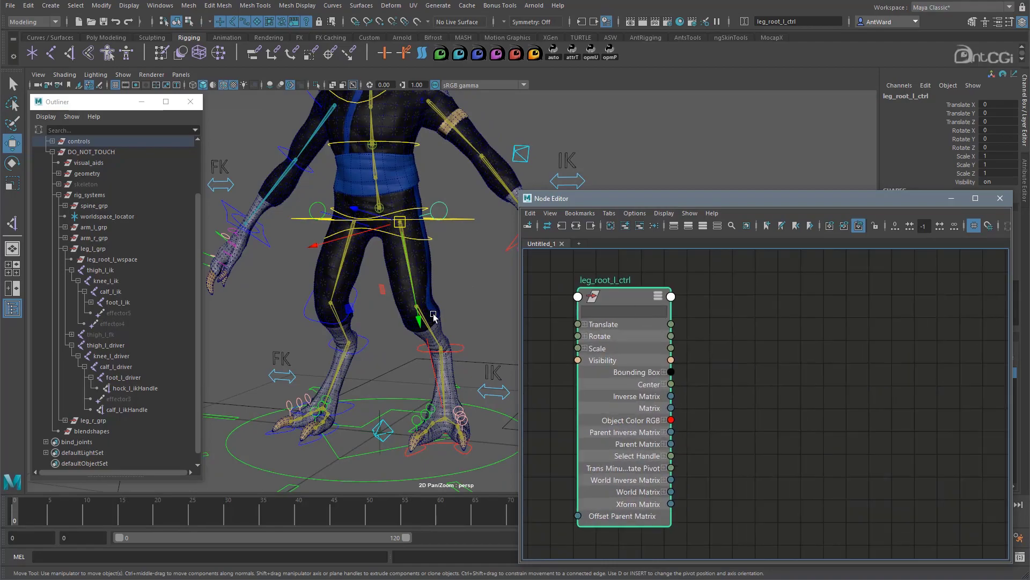
Step: Add the thigh_l_driver and thigh_l_ik joints to the node graph and place them apart beside leg_root_l_ctrl
{"action": "left_click", "coordinate": [107, 345]}
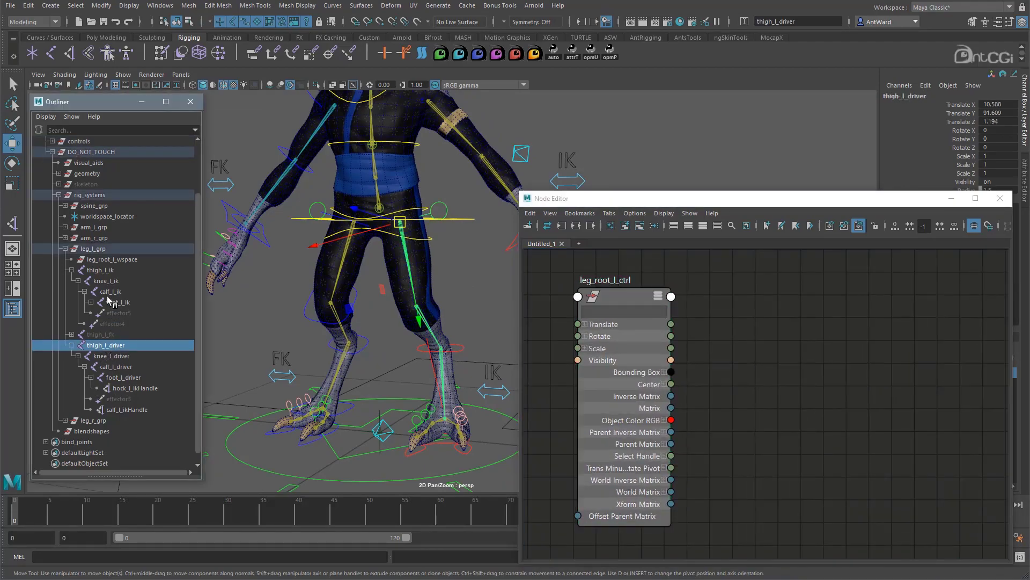
{"action": "left_click", "coordinate": [110, 271], "text": "ctrl"}
{"action": "middle_click_drag", "start_coordinate": [120, 272], "coordinate": [795, 331]}
{"action": "left_click_drag", "start_coordinate": [942, 346], "coordinate": [793, 419]}
{"action": "left_click", "coordinate": [902, 383]}
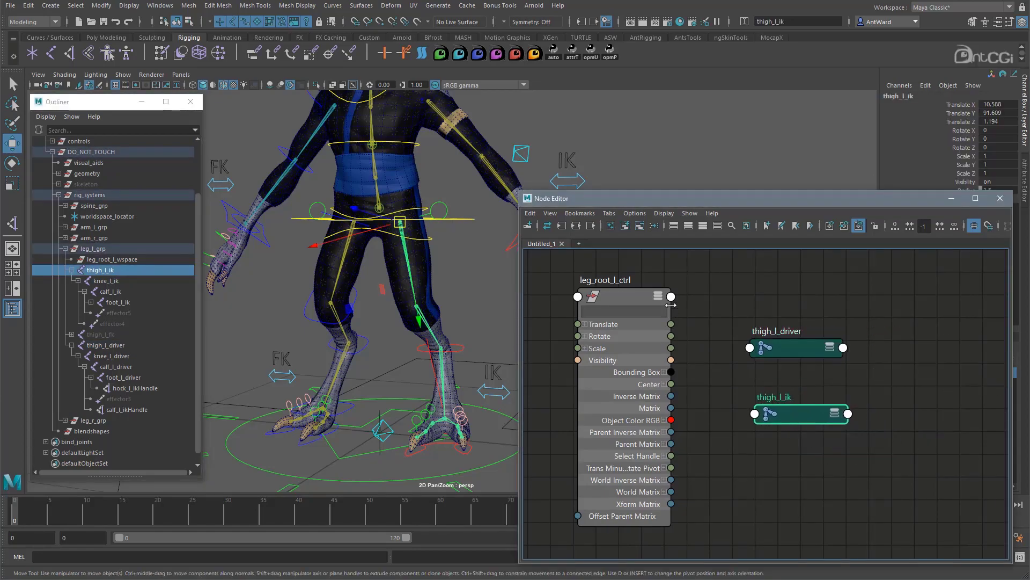
Step: Connect World Matrix[0] of leg_root_l_ctrl to the offsetParentMatrix input of thigh_l_driver in the node graph
{"action": "left_click_drag", "start_coordinate": [644, 309], "coordinate": [621, 307]}
{"action": "scroll", "coordinate": [667, 446], "scroll_direction": "down", "scroll_amount": 2}
{"action": "left_click", "coordinate": [657, 481]}
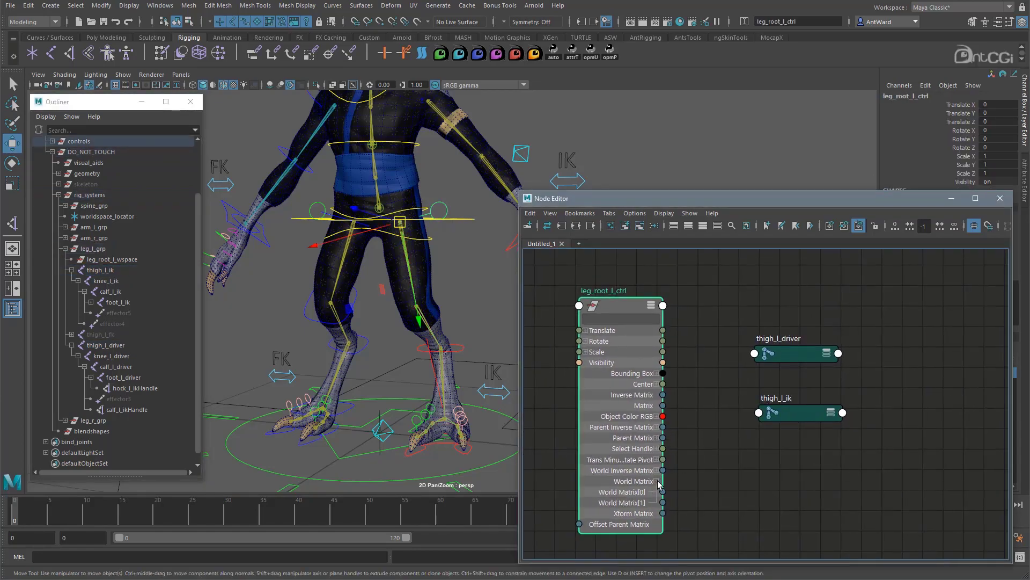
{"action": "left_click_drag", "start_coordinate": [662, 491], "coordinate": [789, 354]}
{"action": "scroll", "coordinate": [652, 333], "scroll_direction": "down", "scroll_amount": 15}
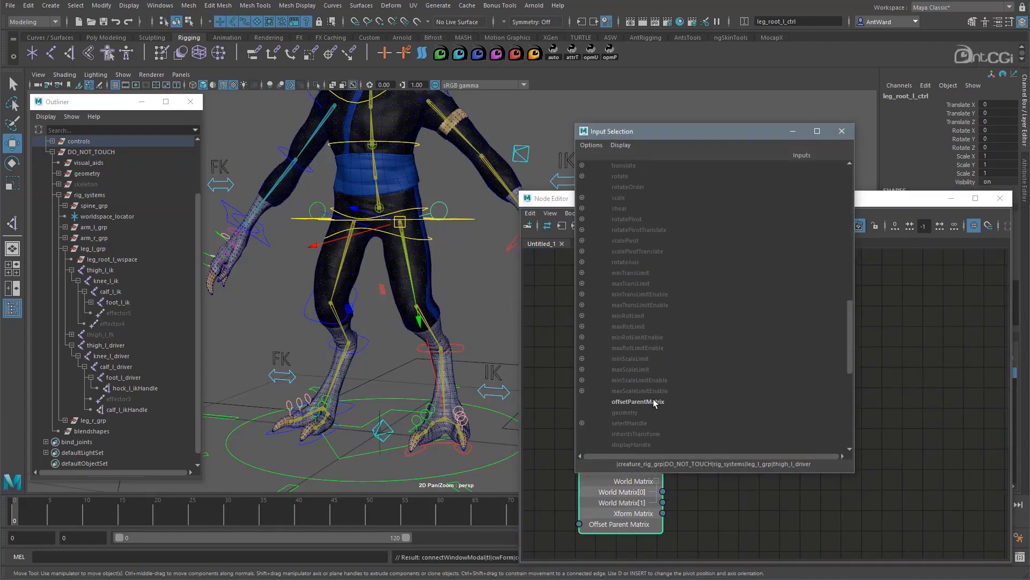
{"action": "left_click", "coordinate": [653, 403]}
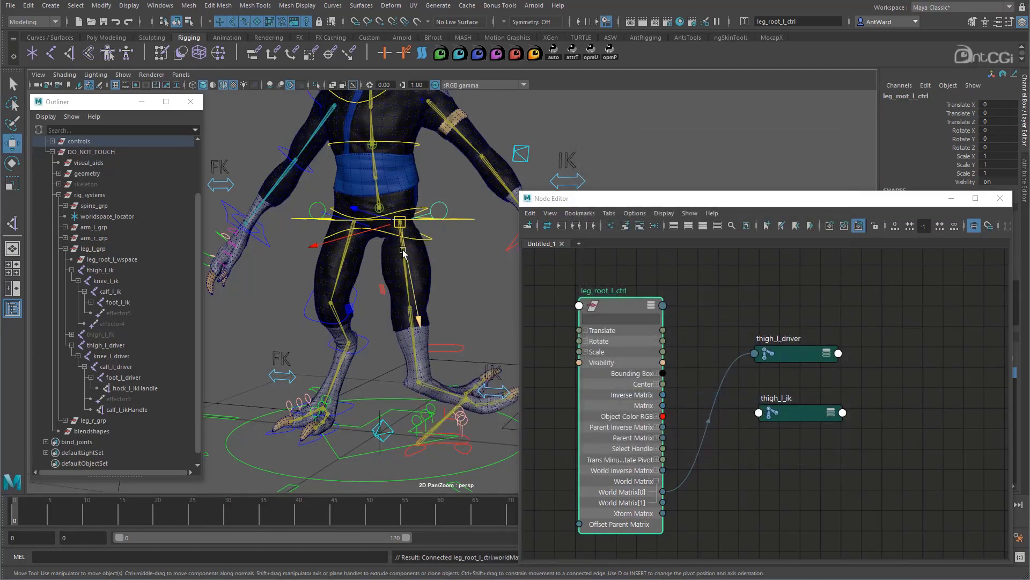
Step: Set the translate and rotate channels of thigh_l_driver to 0 to clear the doubled offset
{"action": "left_click", "coordinate": [785, 356]}
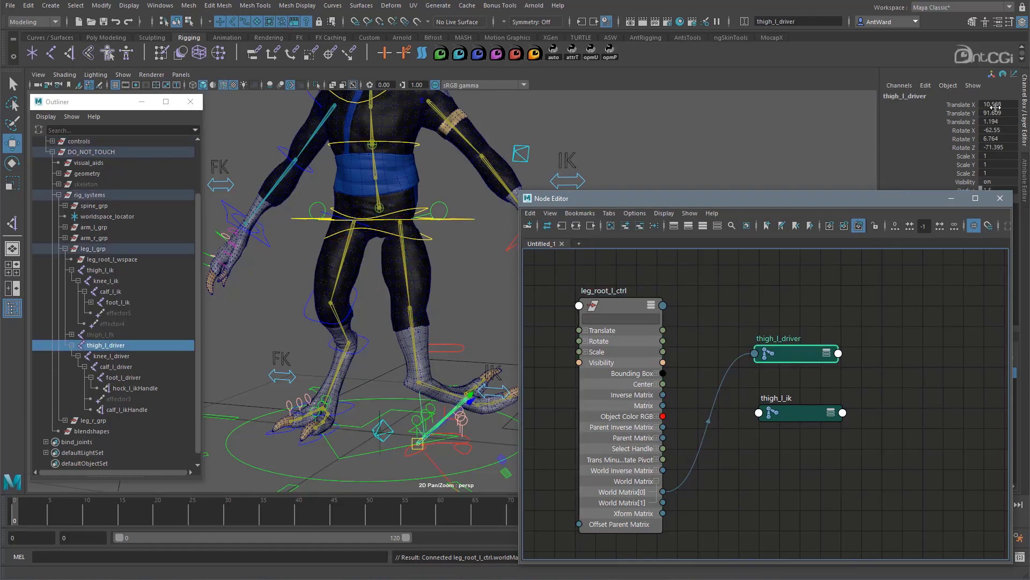
{"action": "left_click_drag", "start_coordinate": [995, 106], "coordinate": [998, 148]}
{"action": "type", "text": "0"}
{"action": "key", "text": "Return"}
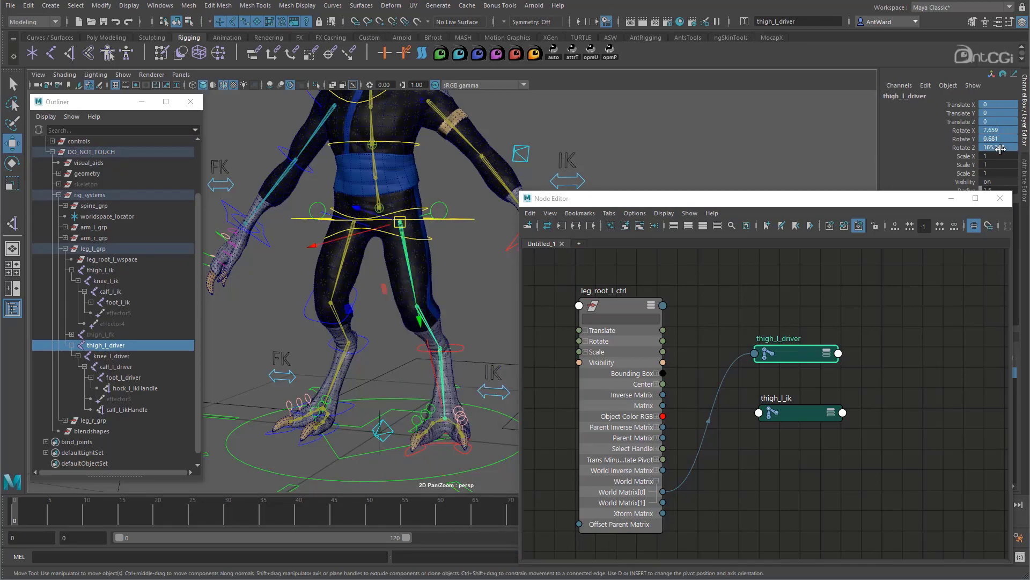
Step: Connect World Matrix[0] of leg_root_l_ctrl to the offsetParentMatrix input of thigh_l_ik
{"action": "left_click_drag", "start_coordinate": [663, 491], "coordinate": [759, 414]}
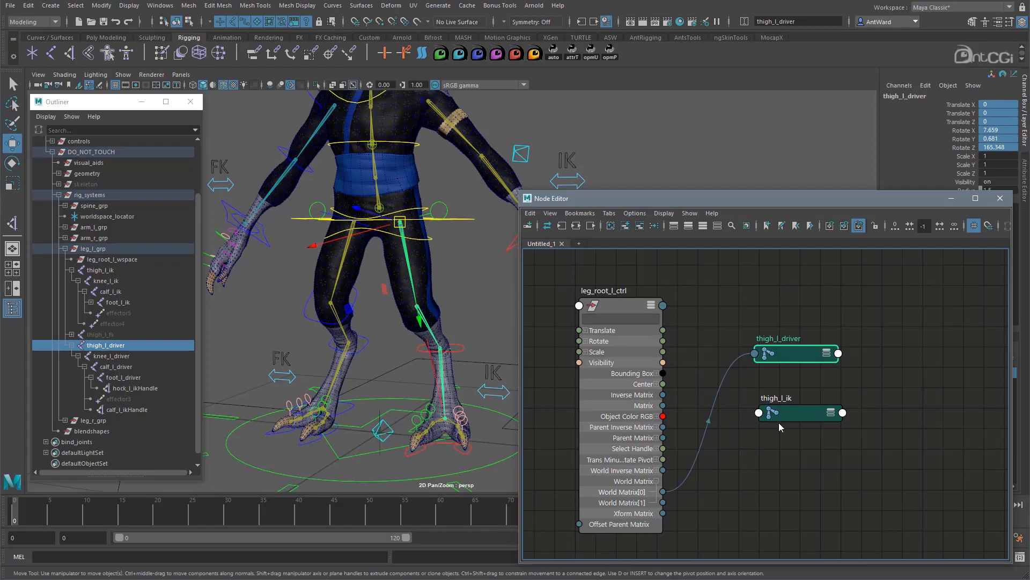
{"action": "scroll", "coordinate": [681, 348], "scroll_direction": "down", "scroll_amount": 6}
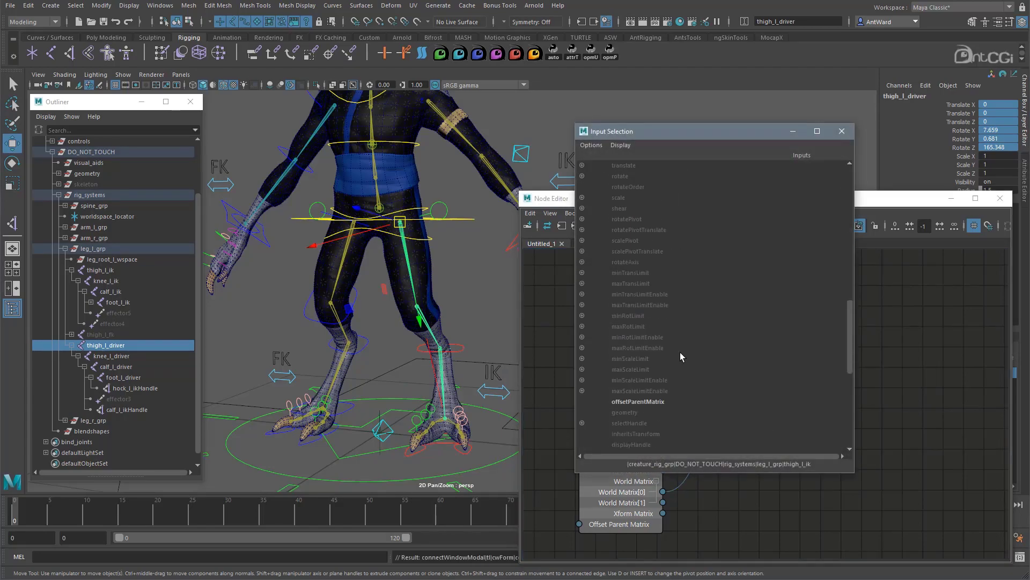
{"action": "left_click", "coordinate": [644, 401]}
Step: Set the translate and rotate channels of thigh_l_ik to 0
{"action": "left_click", "coordinate": [797, 414]}
{"action": "left_click", "coordinate": [995, 147]}
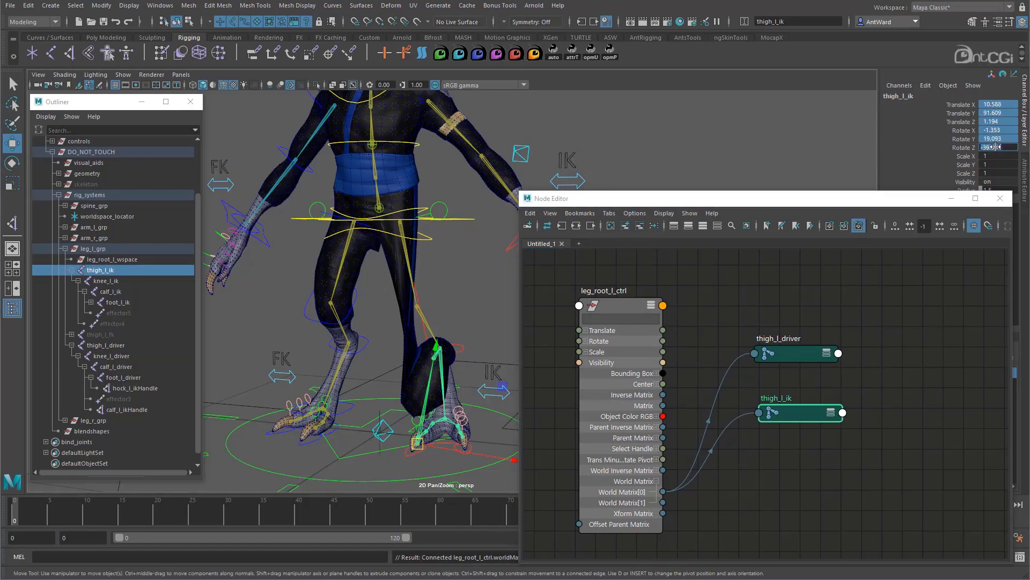
{"action": "type", "text": "0"}
{"action": "key", "text": "Return"}
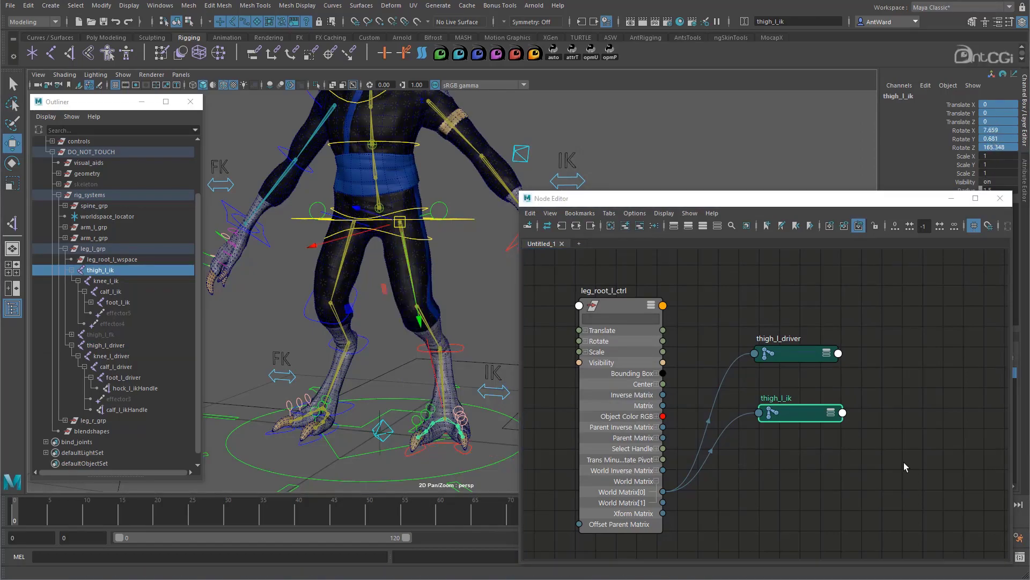
Step: Select thigh_l_driver to check its channel values, and close the Node Editor
{"action": "left_click", "coordinate": [779, 354]}
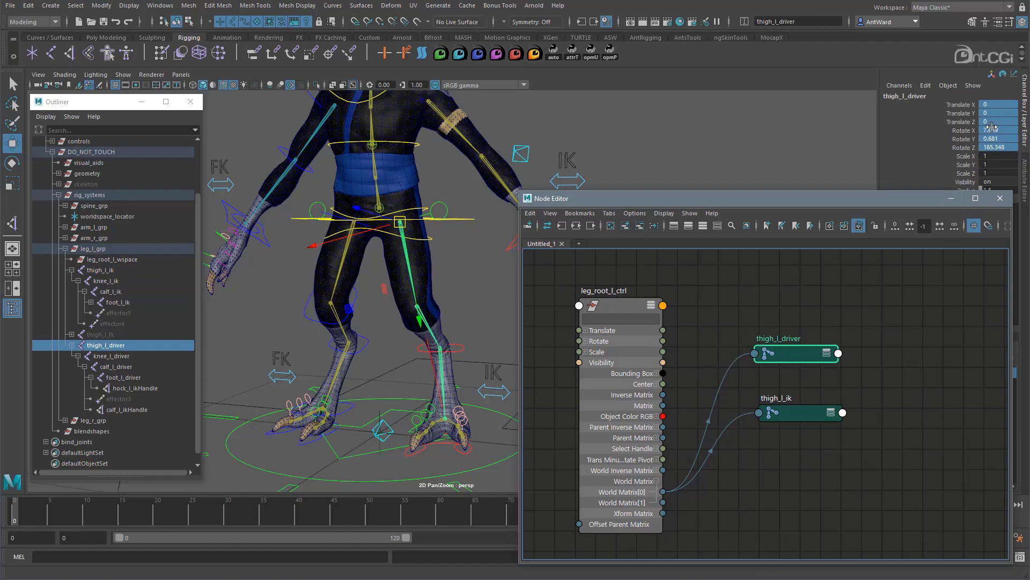
{"action": "left_click_drag", "start_coordinate": [383, 293], "coordinate": [397, 328], "text": "alt"}
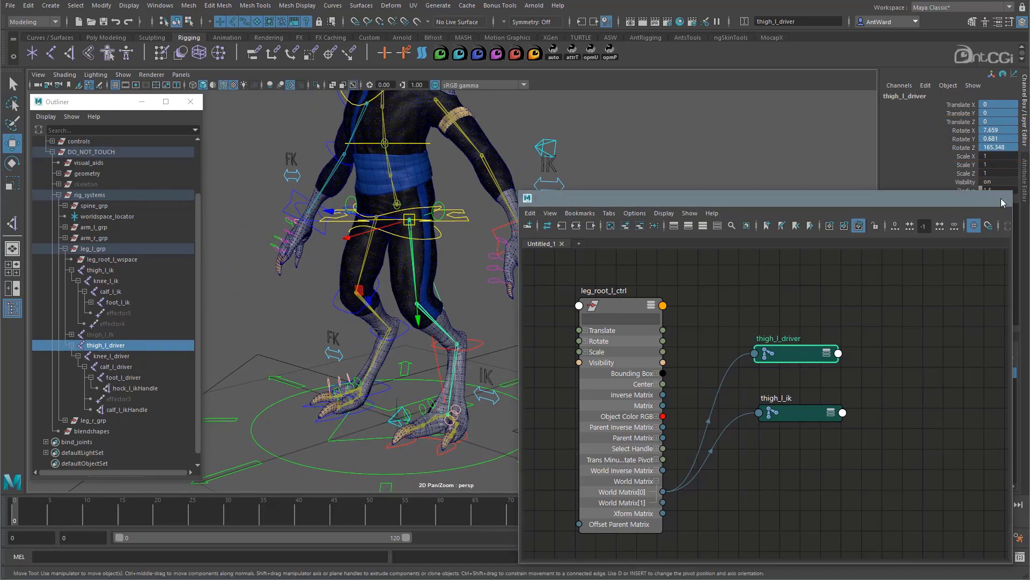
{"action": "left_click", "coordinate": [1000, 199]}
Step: Test the left leg's attachment by moving and rotating cog_ctrl, undoing each change
{"action": "left_click_drag", "start_coordinate": [460, 299], "coordinate": [454, 475], "text": "alt"}
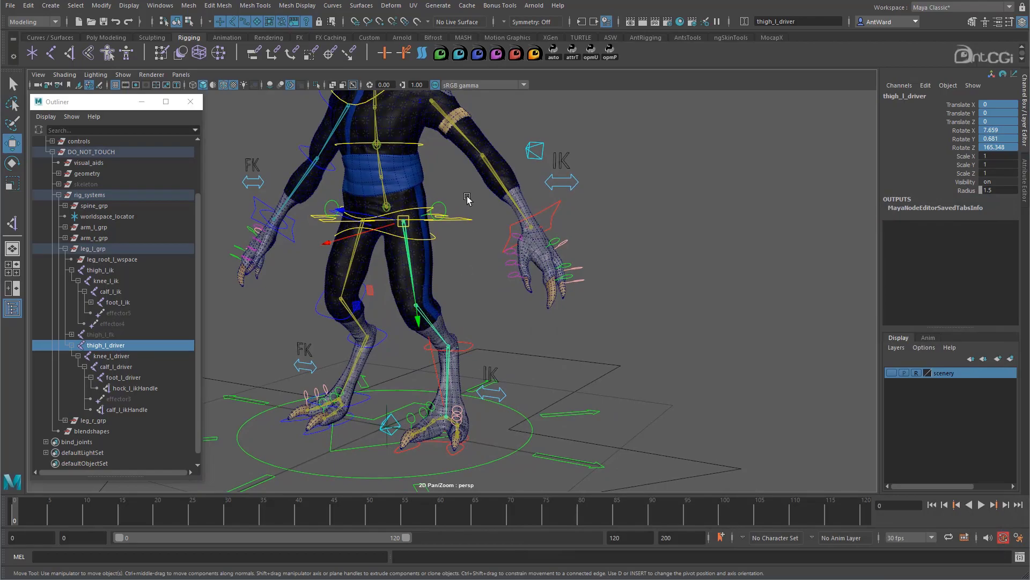
{"action": "left_click", "coordinate": [460, 218]}
{"action": "left_click_drag", "start_coordinate": [354, 282], "coordinate": [384, 283], "text": "alt"}
{"action": "mouse_move", "coordinate": [376, 207]}
{"action": "left_mouse_down"}
{"action": "mouse_move", "coordinate": [370, 221]}
{"action": "mouse_move", "coordinate": [409, 208]}
{"action": "mouse_move", "coordinate": [359, 216]}
{"action": "mouse_move", "coordinate": [411, 224]}
{"action": "mouse_move", "coordinate": [376, 221]}
{"action": "left_mouse_up"}
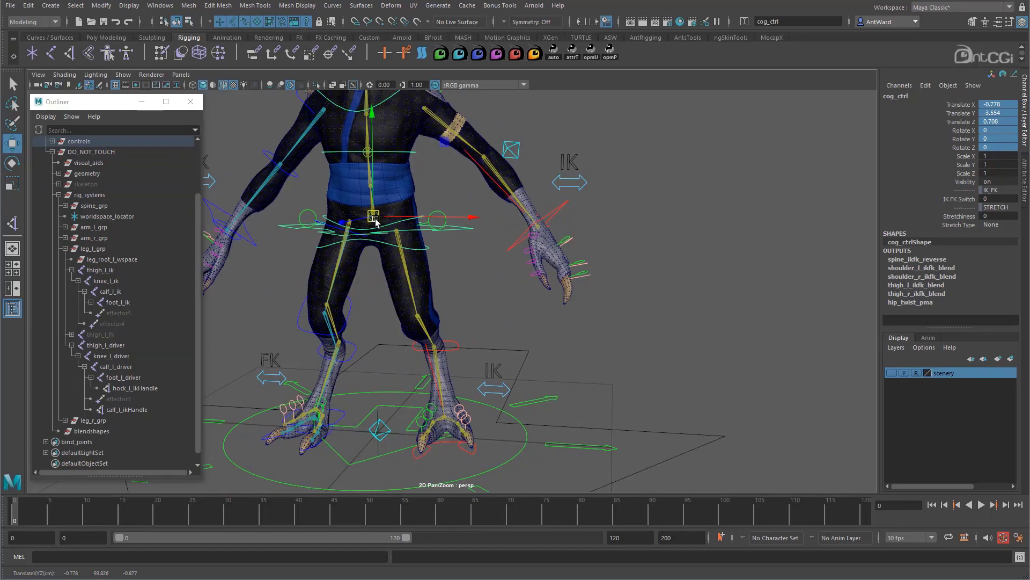
{"action": "key", "text": "ctrl+z"}
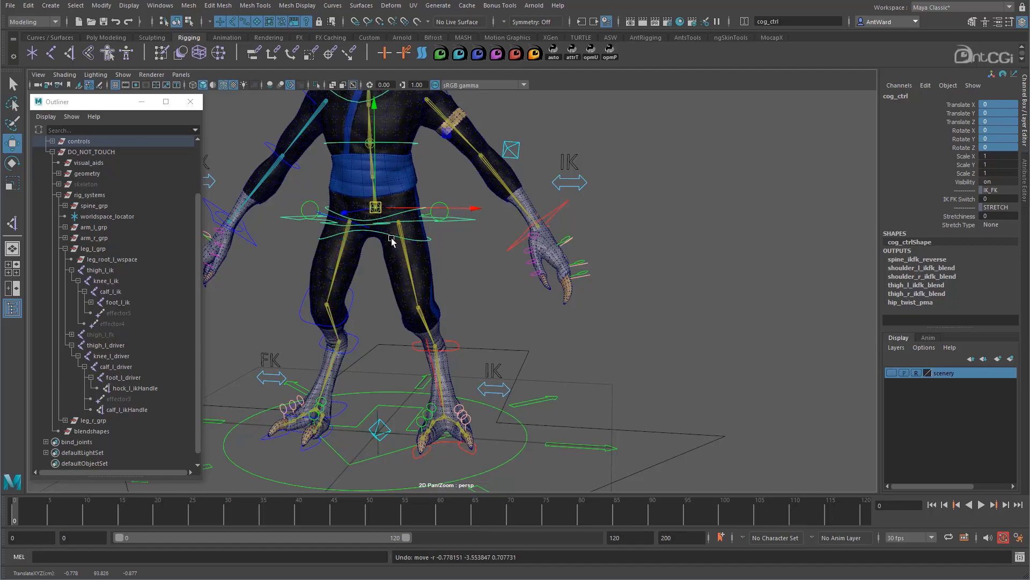
{"action": "key", "text": "e"}
{"action": "left_click_drag", "start_coordinate": [403, 248], "coordinate": [450, 226]}
{"action": "key", "text": "ctrl+z"}
{"action": "key", "text": "ctrl+z"}
{"action": "left_click_drag", "start_coordinate": [611, 359], "coordinate": [637, 346], "text": "alt"}
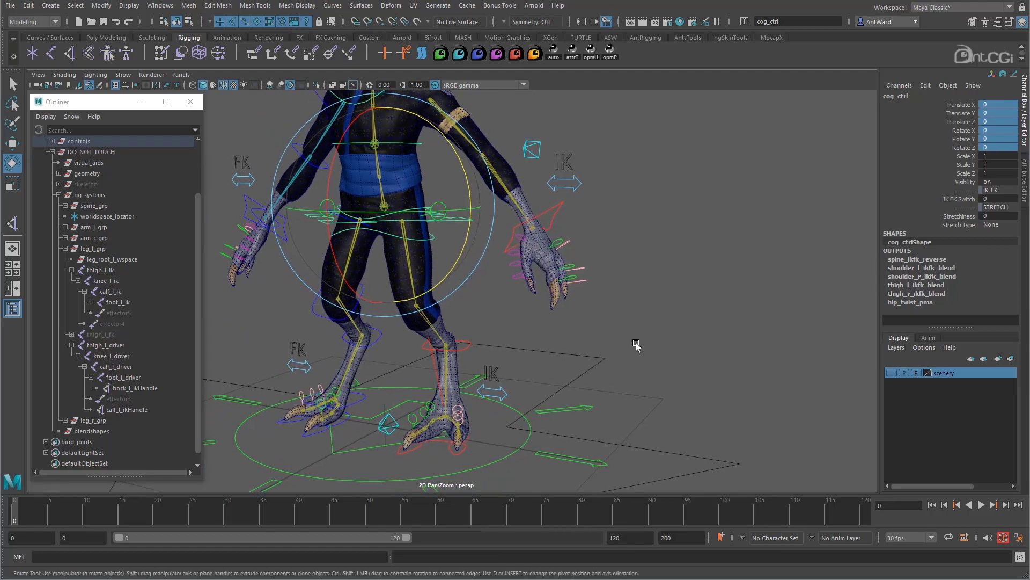
Step: Test the left hip by moving leg_root_l_ctrl, and undo the move
{"action": "left_click", "coordinate": [636, 345]}
{"action": "left_click", "coordinate": [444, 209]}
{"action": "key", "text": "w"}
{"action": "left_click_drag", "start_coordinate": [401, 224], "coordinate": [395, 228]}
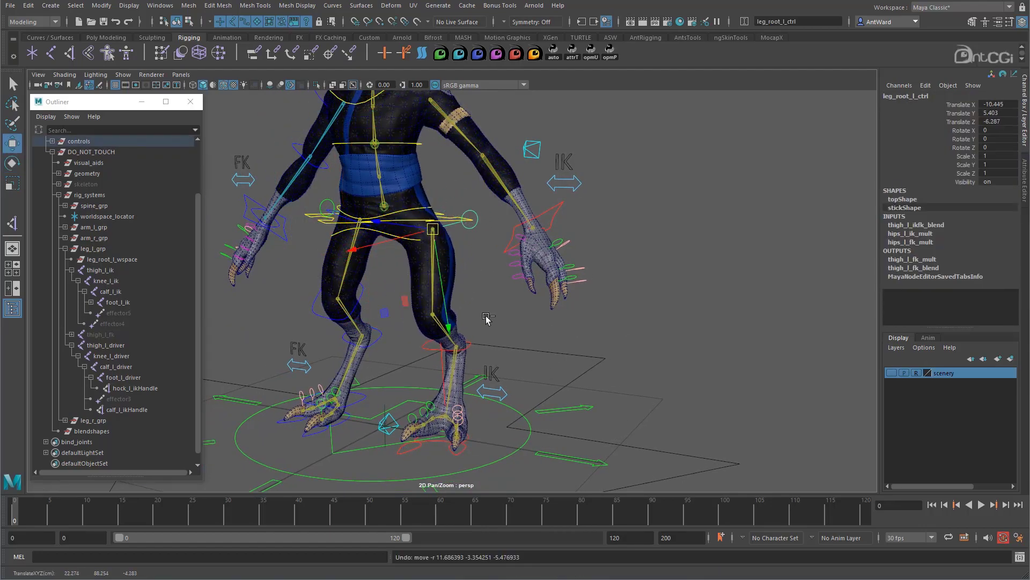
{"action": "key", "text": "ctrl+z"}
Step: Test how the left leg follows the hips by rotating hip_ctrl, and undo the rotation
{"action": "left_click", "coordinate": [436, 240]}
{"action": "key", "text": "e"}
{"action": "left_click_drag", "start_coordinate": [429, 239], "coordinate": [362, 239]}
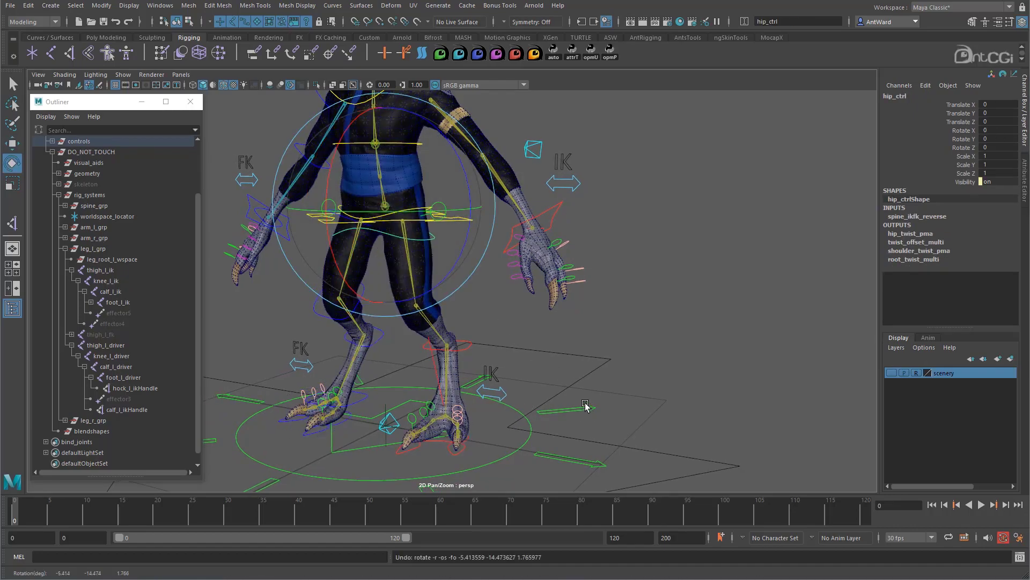
Step: Test the whole rig by rotating the root control around the feet, and undo the rotation
{"action": "left_click", "coordinate": [471, 396]}
{"action": "left_click_drag", "start_coordinate": [390, 350], "coordinate": [395, 391]}
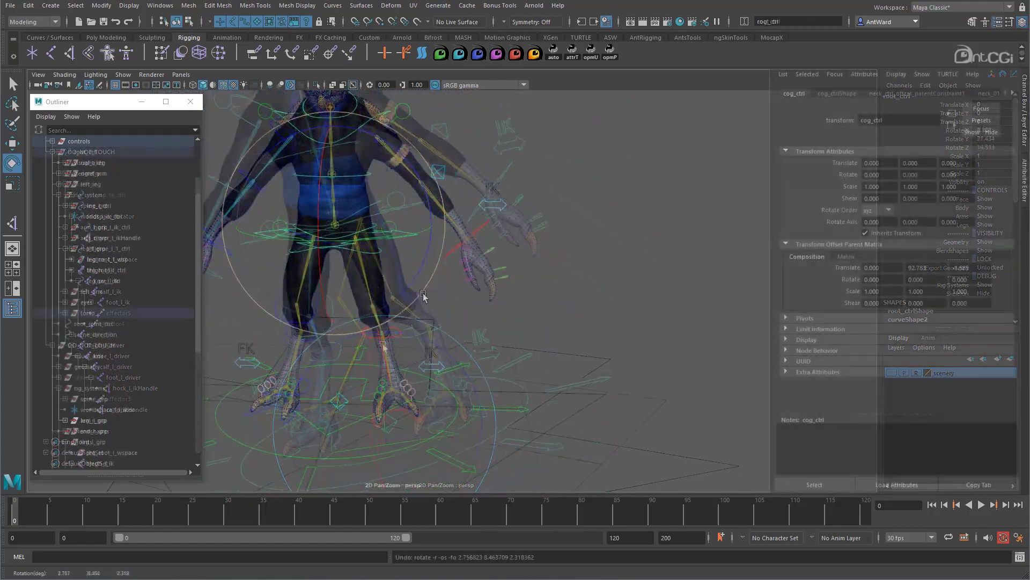
{"action": "key", "text": "ctrl+z"}
{"action": "left_click_drag", "start_coordinate": [342, 241], "coordinate": [363, 263], "text": "alt"}
{"action": "key", "text": "ctrl+z"}
Step: Orient constrain the foot_l_ik joint to foot_l_ik_ctrl
{"action": "left_click_drag", "start_coordinate": [388, 410], "coordinate": [358, 388], "text": "alt"}
{"action": "middle_click_drag", "start_coordinate": [366, 377], "coordinate": [405, 287], "text": "alt"}
{"action": "right_click_drag", "start_coordinate": [408, 290], "coordinate": [638, 312], "text": "alt"}
{"action": "middle_click_drag", "start_coordinate": [485, 299], "coordinate": [468, 318], "text": "alt"}
{"action": "right_click_drag", "start_coordinate": [468, 317], "coordinate": [556, 320], "text": "alt"}
{"action": "left_click_drag", "start_coordinate": [454, 347], "coordinate": [441, 367], "text": "alt"}
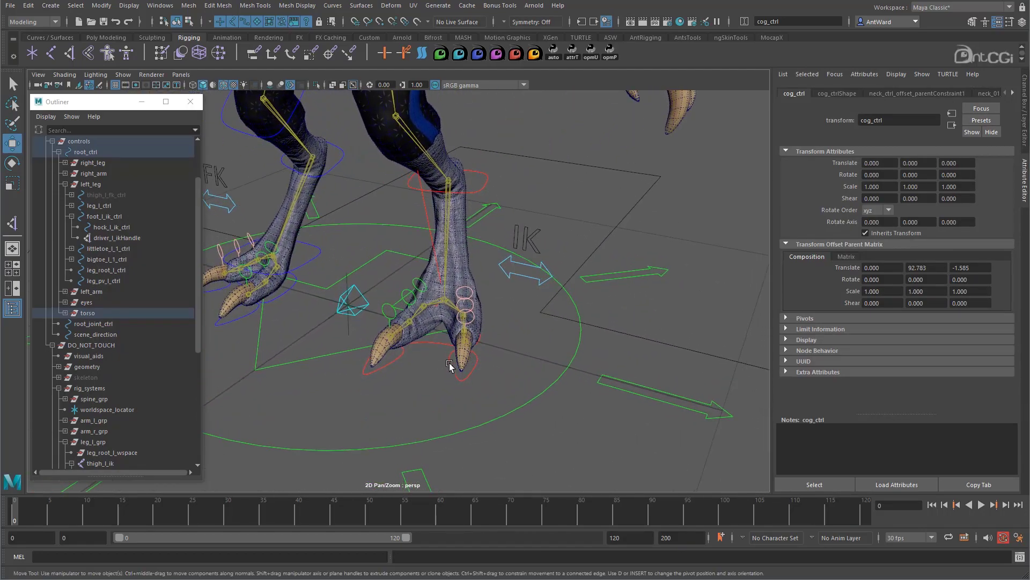
{"action": "left_click", "coordinate": [450, 366]}
{"action": "scroll", "coordinate": [104, 369], "scroll_direction": "down", "scroll_amount": 5}
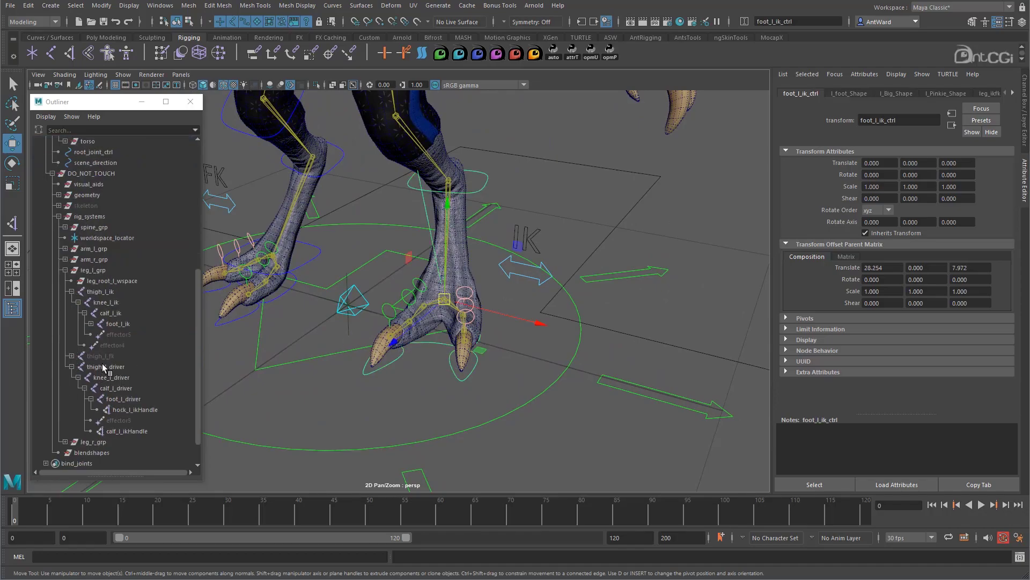
{"action": "left_click", "coordinate": [127, 324]}
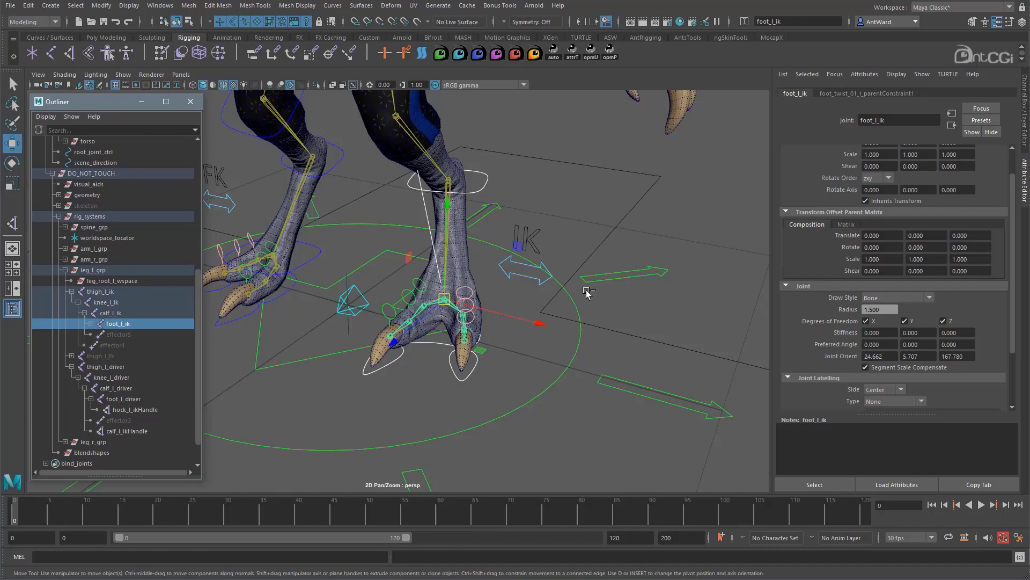
{"action": "scroll", "coordinate": [931, 238], "scroll_direction": "up", "scroll_amount": 2}
{"action": "key", "text": "ctrl+a"}
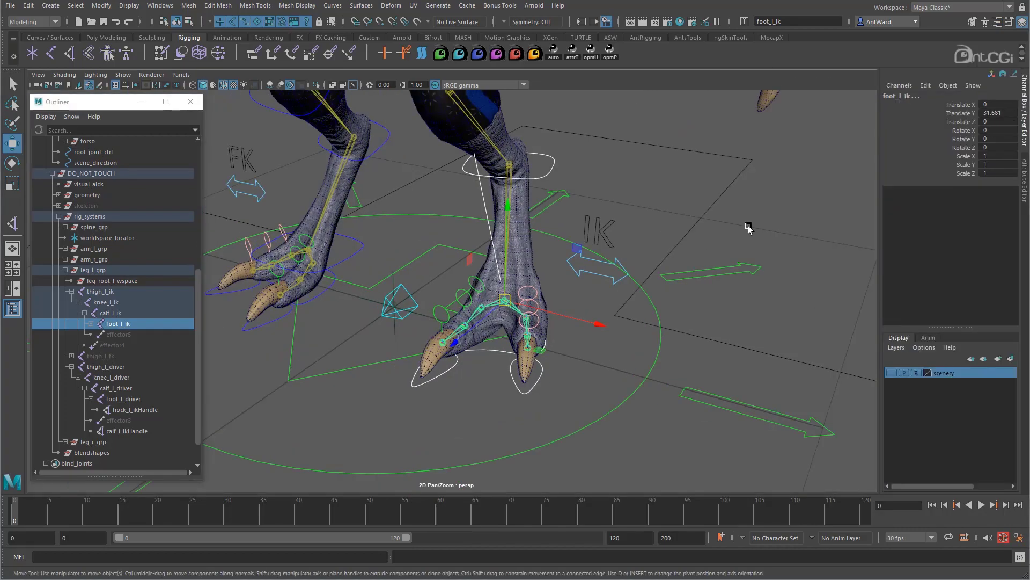
{"action": "key", "text": "space"}
{"action": "left_click_drag", "start_coordinate": [542, 330], "coordinate": [617, 336]}
{"action": "left_click", "coordinate": [669, 286]}
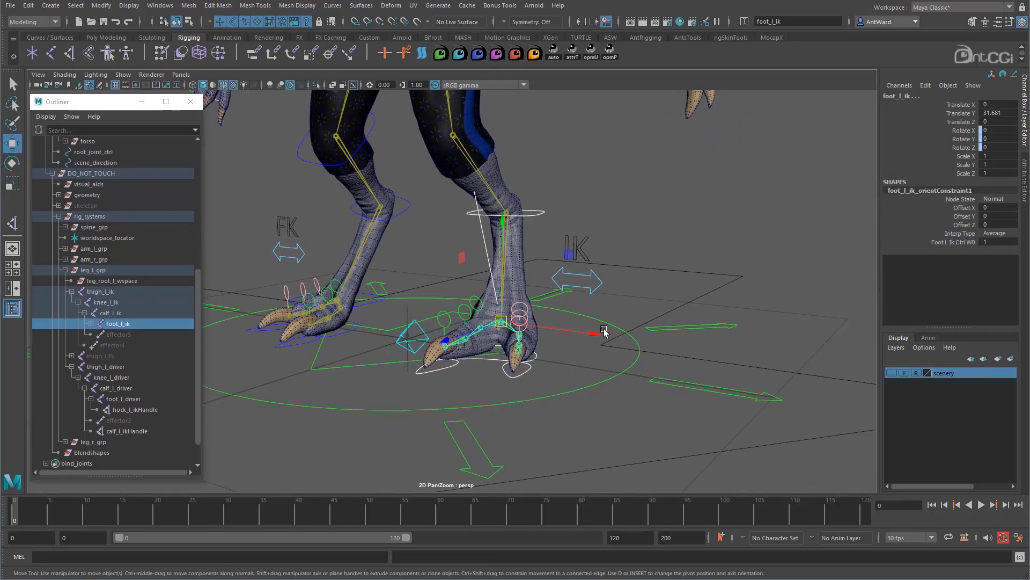
Step: Test the constrained left foot by moving and rotating the body control at the waist, undoing each change
{"action": "right_click_drag", "start_coordinate": [617, 336], "coordinate": [537, 257], "text": "alt"}
{"action": "middle_click_drag", "start_coordinate": [494, 139], "coordinate": [496, 199], "text": "alt"}
{"action": "left_click", "coordinate": [497, 191]}
{"action": "mouse_move", "coordinate": [464, 221]}
{"action": "left_mouse_down", "text": "alt"}
{"action": "mouse_move", "coordinate": [421, 213]}
{"action": "mouse_move", "coordinate": [440, 182]}
{"action": "mouse_move", "coordinate": [425, 199]}
{"action": "mouse_move", "coordinate": [469, 192]}
{"action": "mouse_move", "coordinate": [460, 202]}
{"action": "mouse_move", "coordinate": [425, 183]}
{"action": "mouse_move", "coordinate": [460, 198]}
{"action": "mouse_move", "coordinate": [455, 228]}
{"action": "left_mouse_up", "text": "alt"}
{"action": "left_click_drag", "start_coordinate": [381, 269], "coordinate": [446, 268], "text": "alt"}
{"action": "key", "text": "ctrl+z"}
{"action": "key", "text": "e"}
{"action": "mouse_move", "coordinate": [433, 207]}
{"action": "left_mouse_down"}
{"action": "mouse_move", "coordinate": [467, 212]}
{"action": "mouse_move", "coordinate": [427, 161]}
{"action": "mouse_move", "coordinate": [442, 189]}
{"action": "mouse_move", "coordinate": [416, 226]}
{"action": "mouse_move", "coordinate": [437, 242]}
{"action": "mouse_move", "coordinate": [424, 223]}
{"action": "left_mouse_up"}
{"action": "key", "text": "ctrl+z"}
{"action": "left_click", "coordinate": [506, 232]}
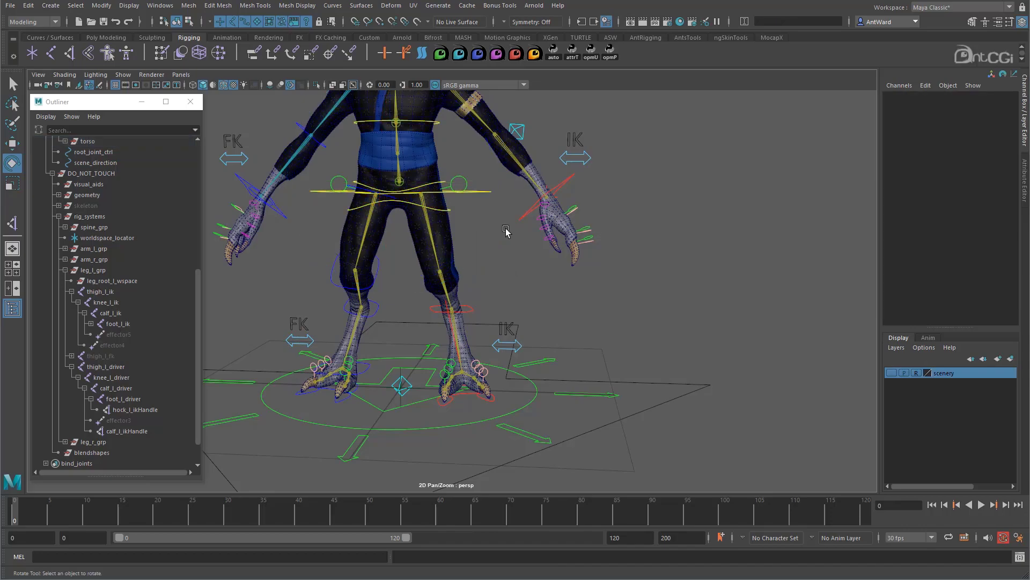
Step: Move the left leg root control to test the leg with the foot constrained, and undo the move
{"action": "left_click", "coordinate": [464, 185]}
{"action": "key", "text": "w"}
{"action": "mouse_move", "coordinate": [467, 199]}
{"action": "left_mouse_down"}
{"action": "mouse_move", "coordinate": [444, 196]}
{"action": "mouse_move", "coordinate": [454, 203]}
{"action": "left_mouse_up"}
{"action": "key", "text": "ctrl+z"}
Step: Test the left hock by moving hock_l_ik_ctrl, and undo the move
{"action": "left_click_drag", "start_coordinate": [499, 331], "coordinate": [490, 261], "text": "alt"}
{"action": "mouse_move", "coordinate": [472, 394]}
{"action": "left_mouse_down", "text": "alt"}
{"action": "mouse_move", "coordinate": [425, 397]}
{"action": "mouse_move", "coordinate": [477, 388]}
{"action": "left_mouse_up", "text": "alt"}
{"action": "right_click_drag", "start_coordinate": [477, 388], "coordinate": [557, 343], "text": "alt"}
{"action": "left_click_drag", "start_coordinate": [556, 344], "coordinate": [487, 370], "text": "alt"}
{"action": "left_click", "coordinate": [540, 312]}
{"action": "key", "text": "ctrl+z"}
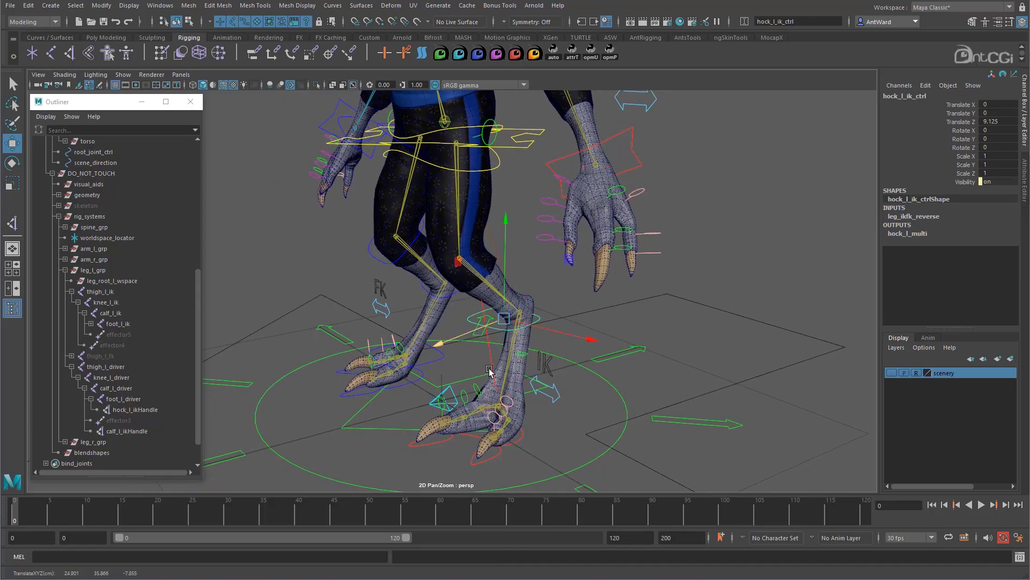
{"action": "key", "text": "ctrl+z"}
{"action": "middle_click_drag", "start_coordinate": [539, 374], "coordinate": [481, 335], "text": "alt"}
{"action": "left_click_drag", "start_coordinate": [480, 334], "coordinate": [473, 331], "text": "alt"}
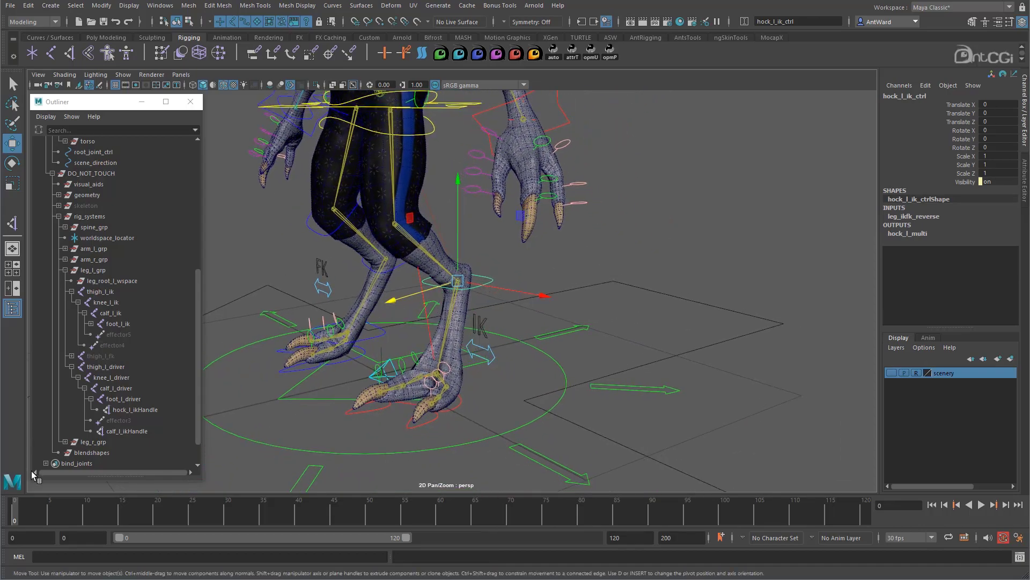
Step: Select calf_l_ikHandle in the driver chain, try moving it, and undo the move
{"action": "left_click", "coordinate": [116, 431]}
{"action": "left_click_drag", "start_coordinate": [541, 254], "coordinate": [485, 247], "text": "alt"}
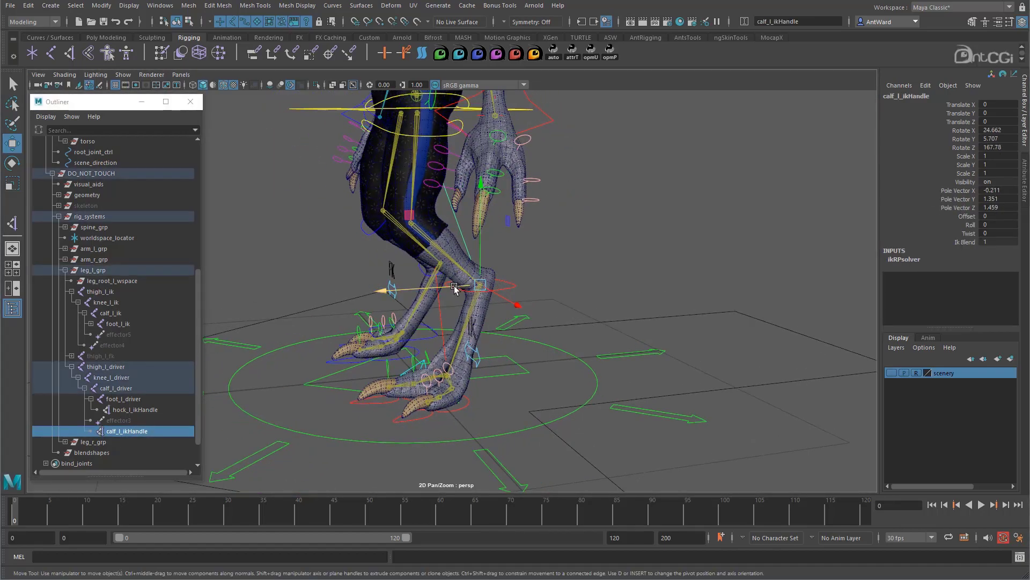
{"action": "mouse_move", "coordinate": [454, 285]}
{"action": "left_mouse_down"}
{"action": "mouse_move", "coordinate": [407, 291]}
{"action": "mouse_move", "coordinate": [476, 288]}
{"action": "mouse_move", "coordinate": [454, 289]}
{"action": "left_mouse_up"}
{"action": "key", "text": "ctrl+z"}
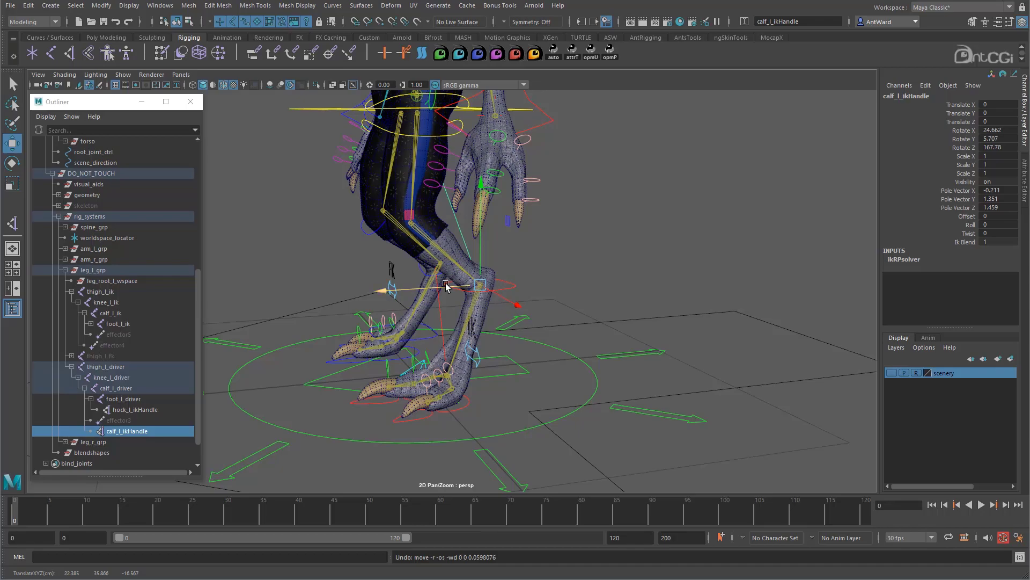
{"action": "left_click_drag", "start_coordinate": [412, 369], "coordinate": [428, 369], "text": "alt"}
{"action": "left_click_drag", "start_coordinate": [440, 311], "coordinate": [455, 300], "text": "alt"}
Step: Create an empty group with nothing selected
{"action": "left_click", "coordinate": [623, 307]}
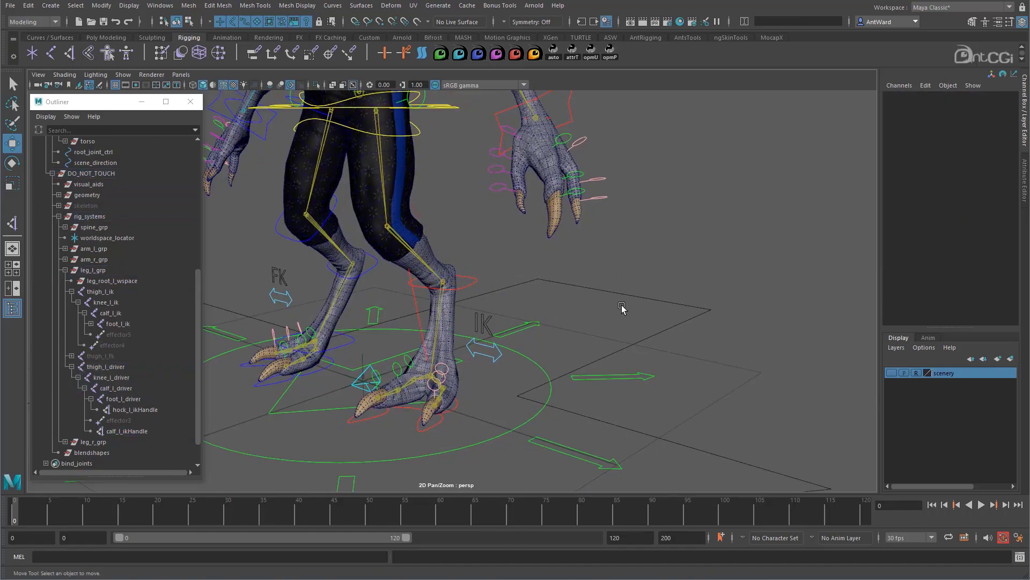
{"action": "key", "text": "ctrl+g"}
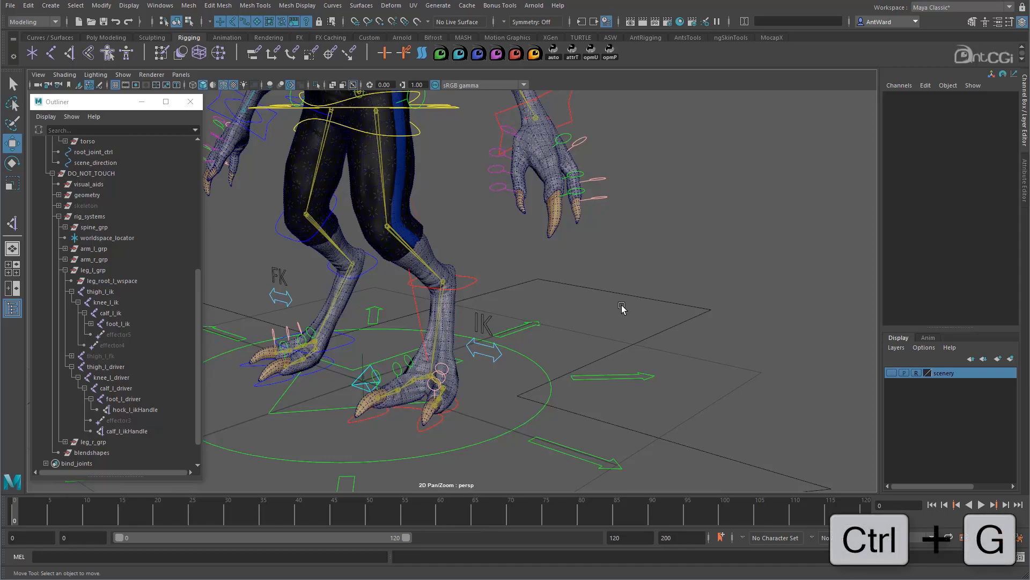
{"action": "key", "text": "ctrl+g"}
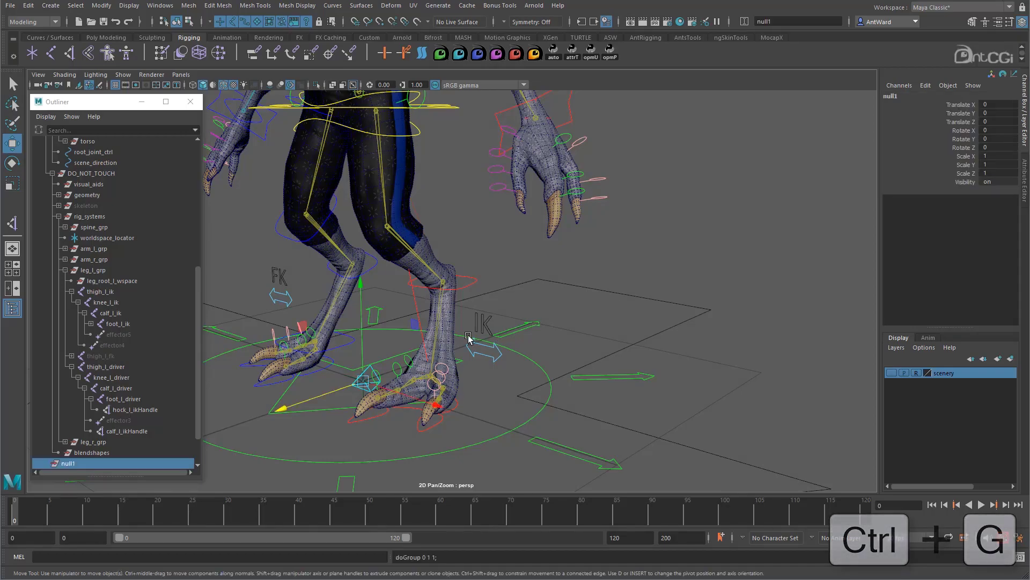
{"action": "left_click_drag", "start_coordinate": [366, 337], "coordinate": [398, 348], "text": "alt"}
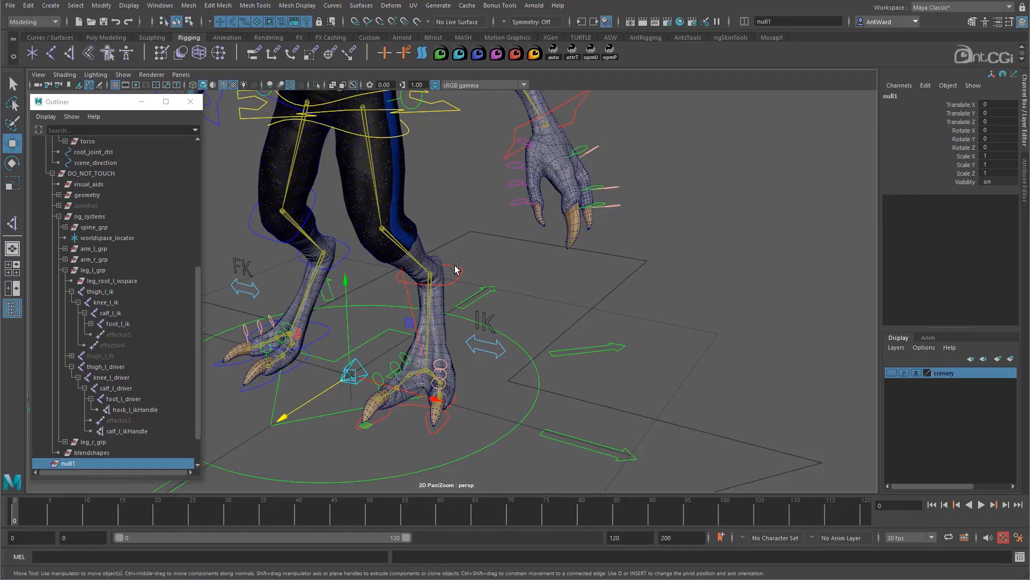
Step: Match the transforms of the empty null1 group to hock_l_ik_ctrl
{"action": "left_click", "coordinate": [456, 268]}
{"action": "left_click_drag", "start_coordinate": [456, 269], "coordinate": [405, 289], "text": "alt"}
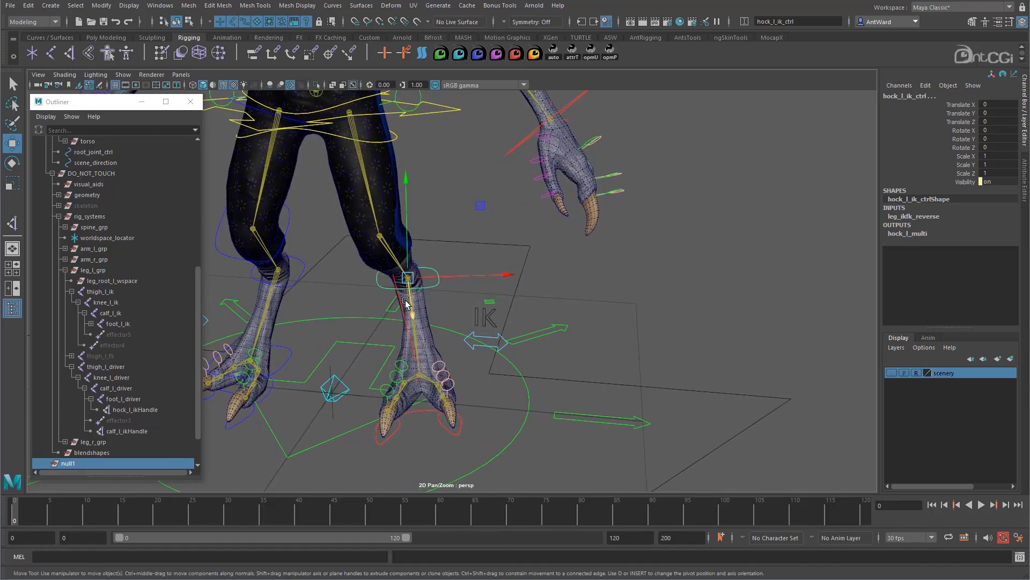
{"action": "left_click", "coordinate": [101, 6]}
{"action": "mouse_move", "coordinate": [161, 64]}
{"action": "left_click", "coordinate": [263, 65]}
Step: Rename the null1 group to hock_l_ctrloffset
{"action": "left_click_drag", "start_coordinate": [475, 307], "coordinate": [442, 298], "text": "alt"}
{"action": "scroll", "coordinate": [154, 375], "scroll_direction": "down", "scroll_amount": 2}
{"action": "left_click", "coordinate": [71, 422]}
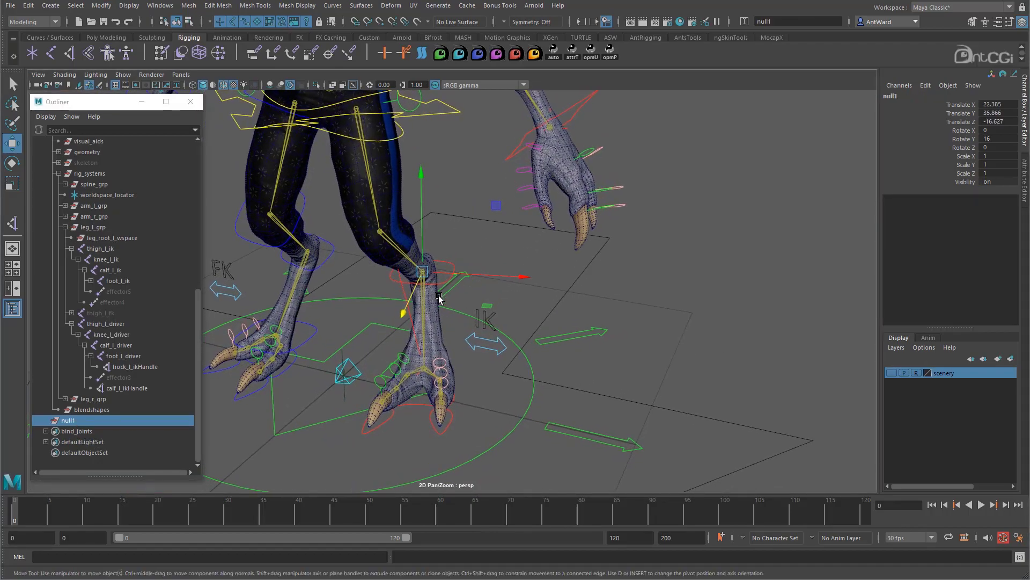
{"action": "left_click", "coordinate": [897, 99]}
{"action": "type", "text": "hock_l_ctrloff"}
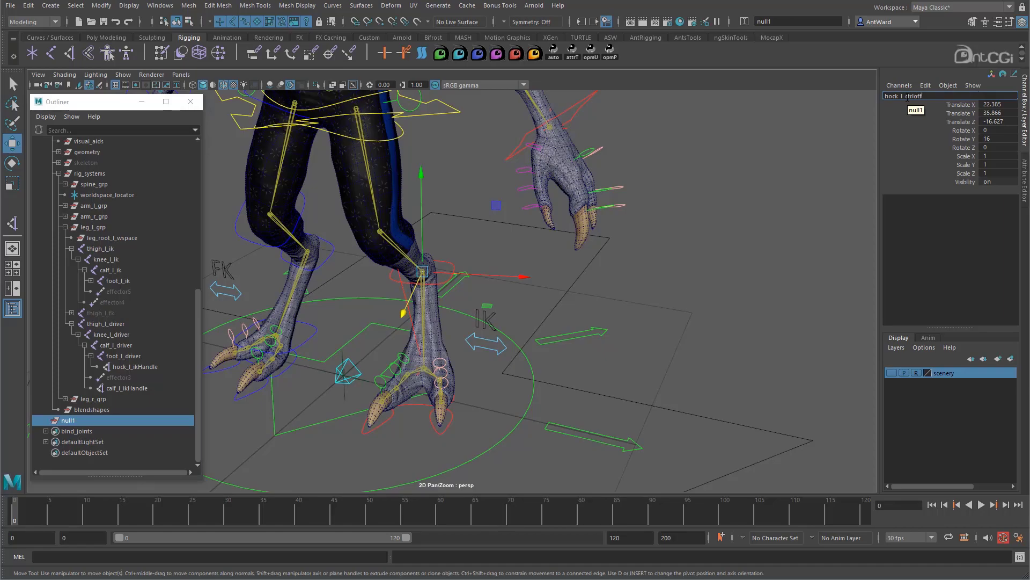
{"action": "type", "text": "set"}
{"action": "key", "text": "Return"}
Step: Match only the translation of hock_l_ctrloffset to the foot_l_ik joint
{"action": "left_click_drag", "start_coordinate": [422, 290], "coordinate": [430, 318], "text": "alt"}
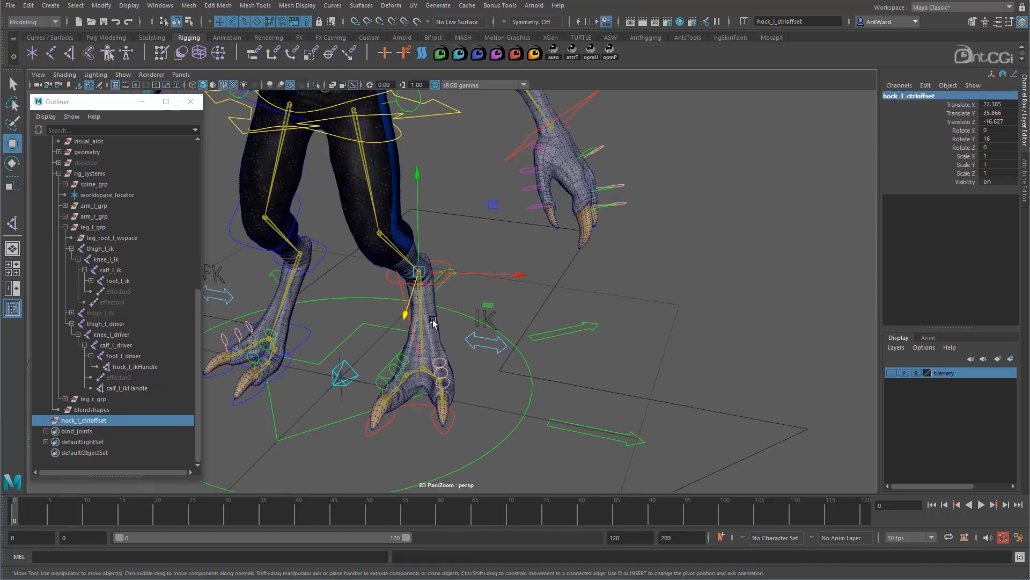
{"action": "left_click", "coordinate": [428, 374]}
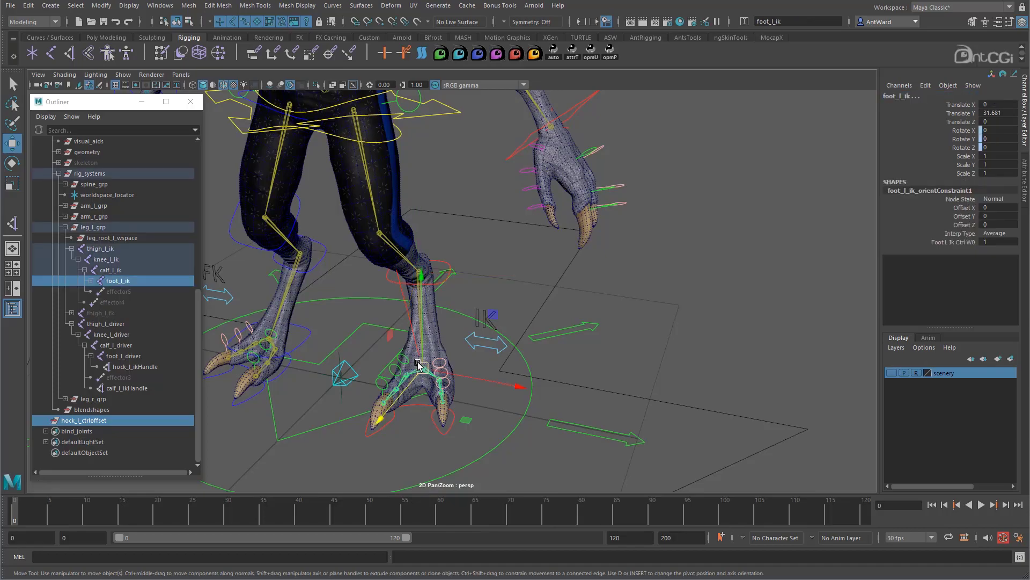
{"action": "left_click", "coordinate": [101, 5]}
{"action": "mouse_move", "coordinate": [204, 65]}
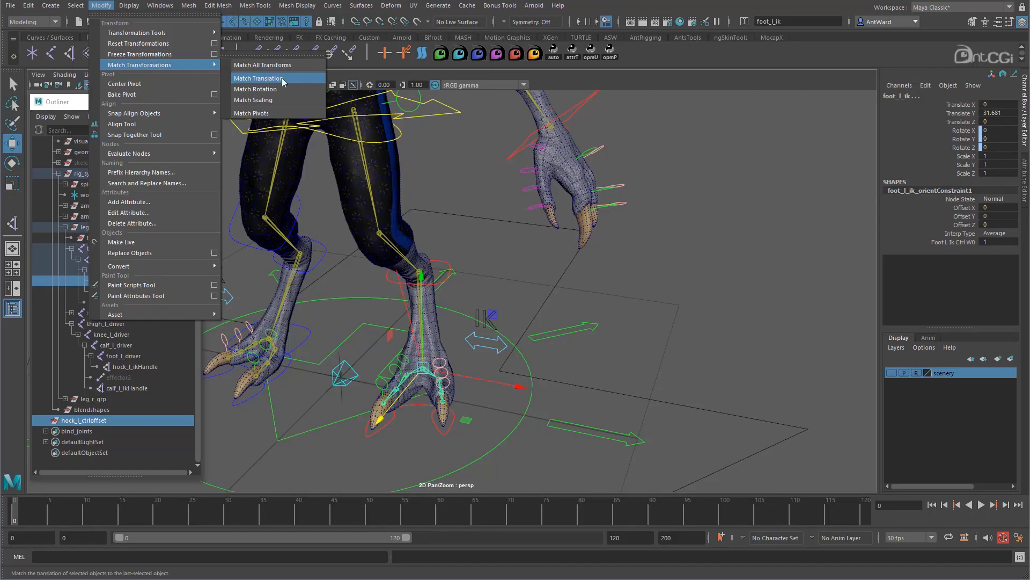
{"action": "left_click", "coordinate": [282, 78]}
Step: Test the pivot of hock_l_ctrloffset by rotating it about X at the foot, and undo the rotation
{"action": "left_click", "coordinate": [94, 422]}
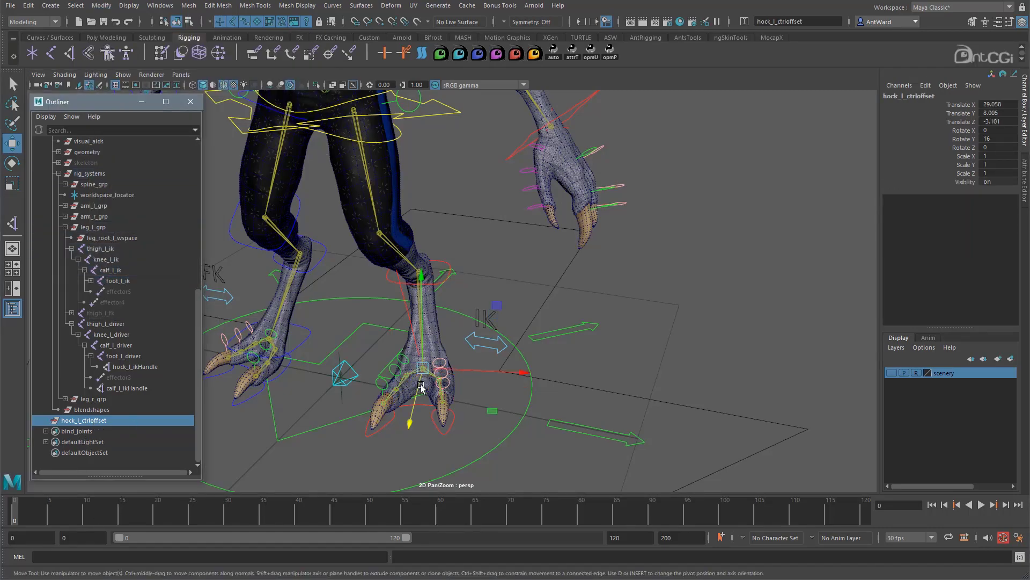
{"action": "left_click_drag", "start_coordinate": [427, 379], "coordinate": [441, 382], "text": "alt"}
{"action": "left_click_drag", "start_coordinate": [478, 330], "coordinate": [413, 318], "text": "alt"}
{"action": "key", "text": "e"}
{"action": "key", "text": "ctrl+z"}
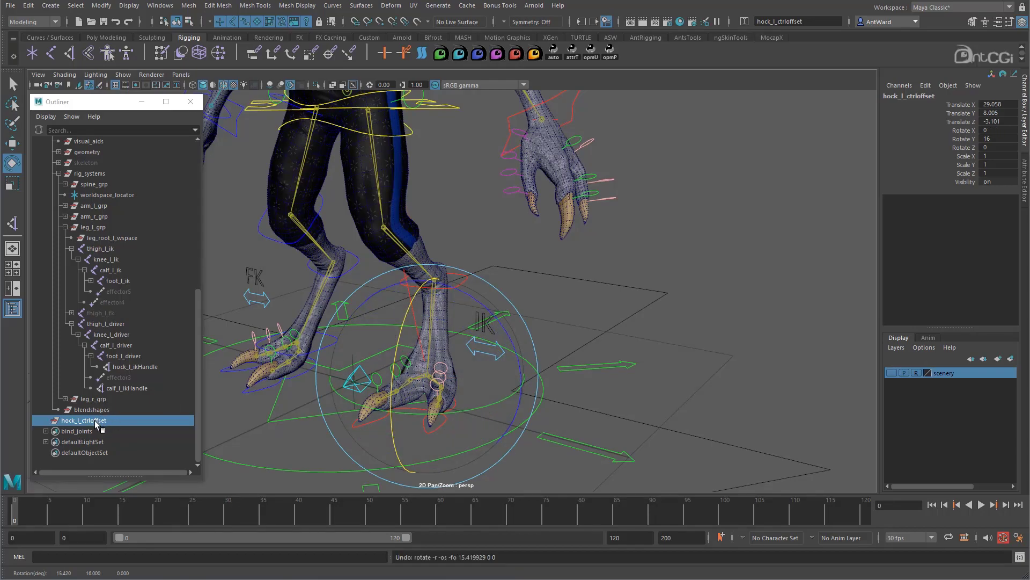
Step: Parent hock_l_ctrloffset under calf_l_driver in the driver chain
{"action": "middle_click_drag", "start_coordinate": [95, 424], "coordinate": [117, 348]}
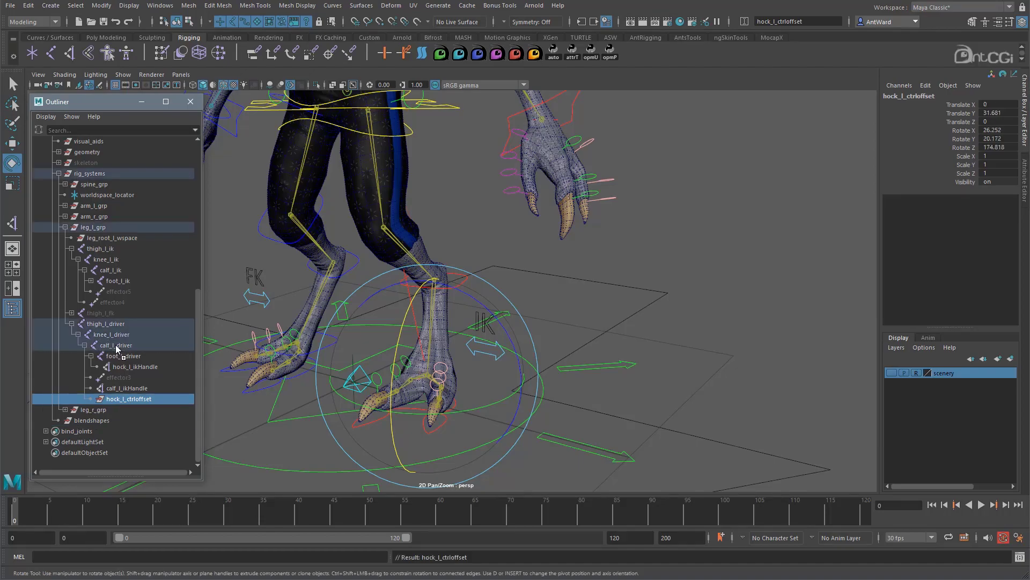
{"action": "left_click_drag", "start_coordinate": [567, 286], "coordinate": [567, 291], "text": "alt"}
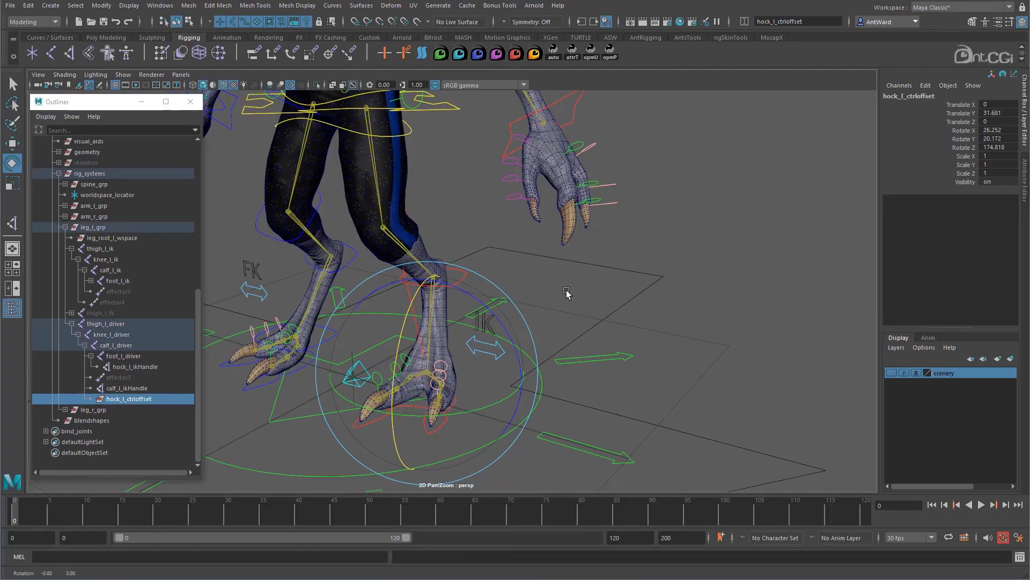
{"action": "key", "text": "w"}
{"action": "left_click_drag", "start_coordinate": [451, 380], "coordinate": [464, 377], "text": "alt"}
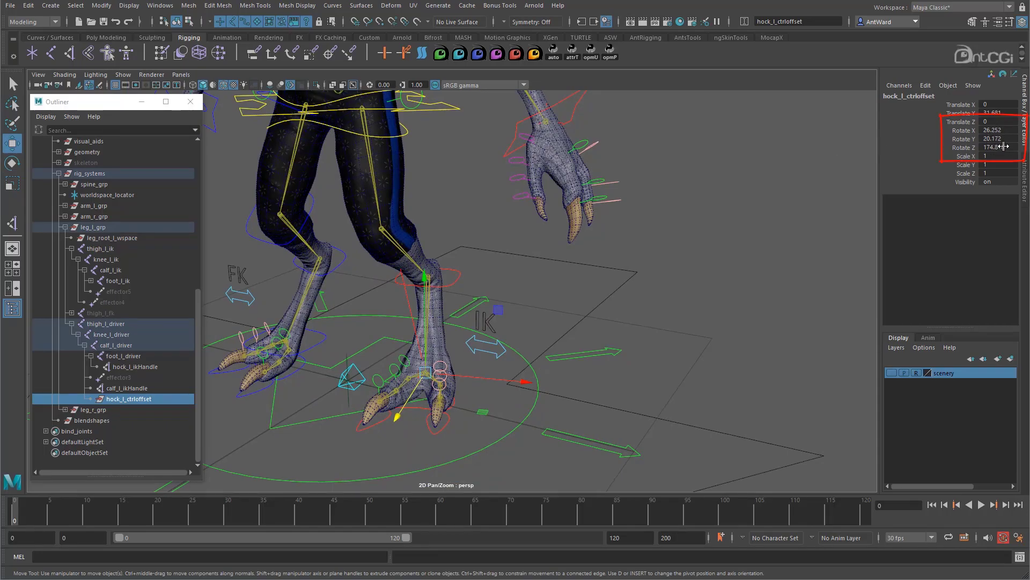
Step: Transfer the translate and rotate values of hock_l_ctrloffset into its Offset Parent Matrix so its transforms are zeroed
{"action": "left_click", "coordinate": [1024, 175]}
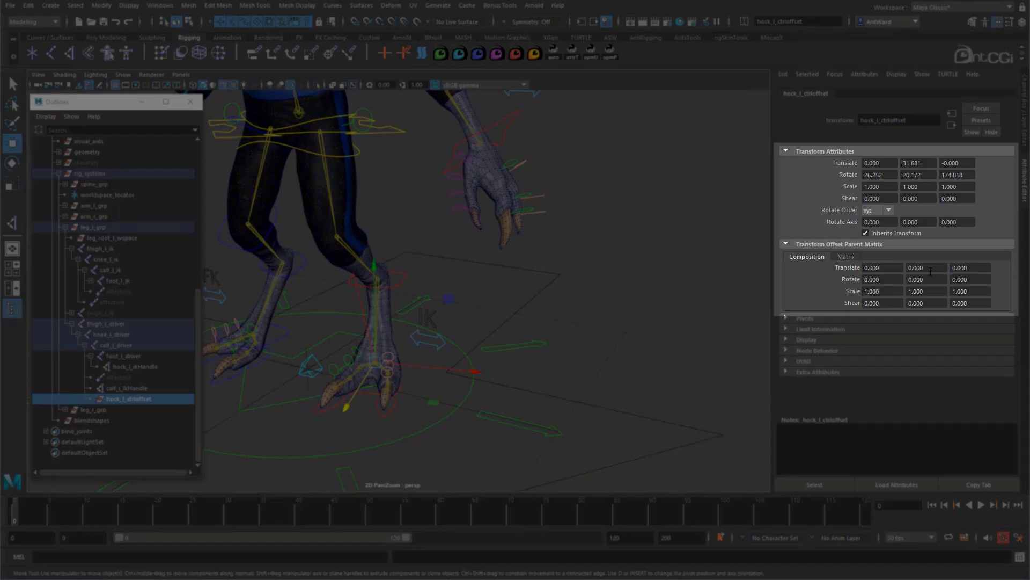
{"action": "left_click", "coordinate": [612, 54]}
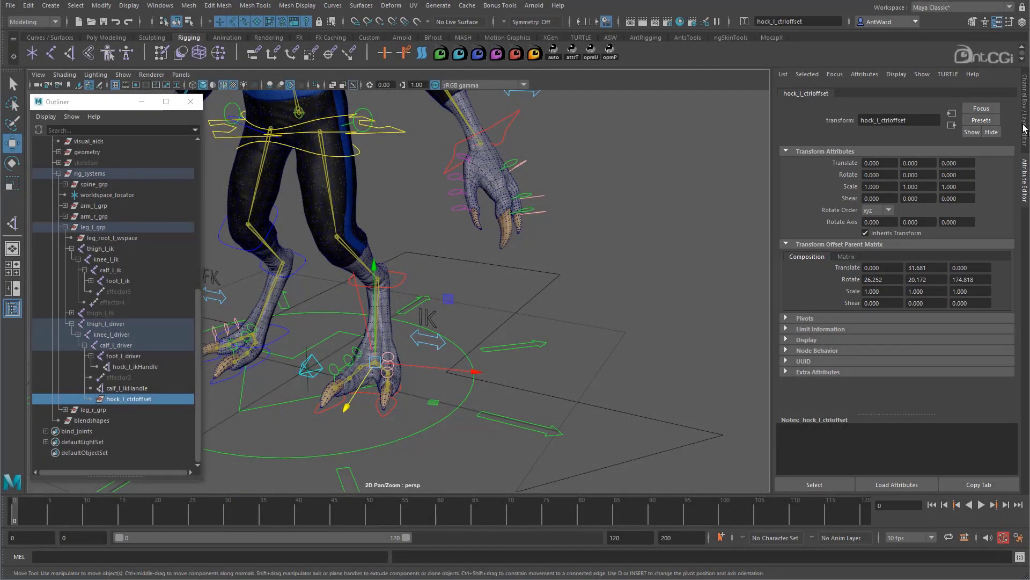
{"action": "left_click", "coordinate": [1025, 128]}
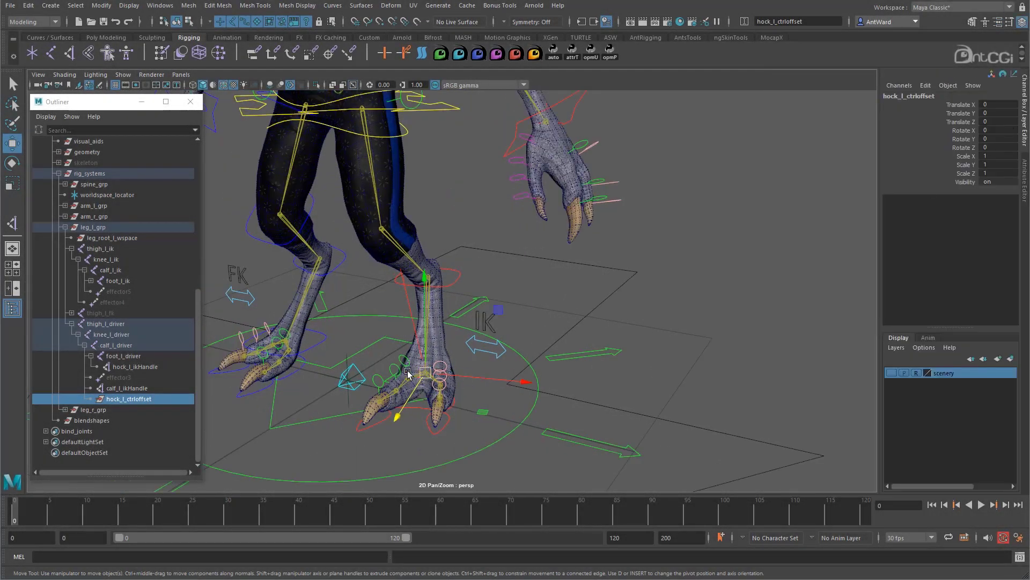
Step: Try rotating hock_l_ctrloffset in X and moving hock_l_ik_ctrl, and undo the changes
{"action": "key", "text": "e"}
{"action": "left_click_drag", "start_coordinate": [966, 131], "coordinate": [969, 148]}
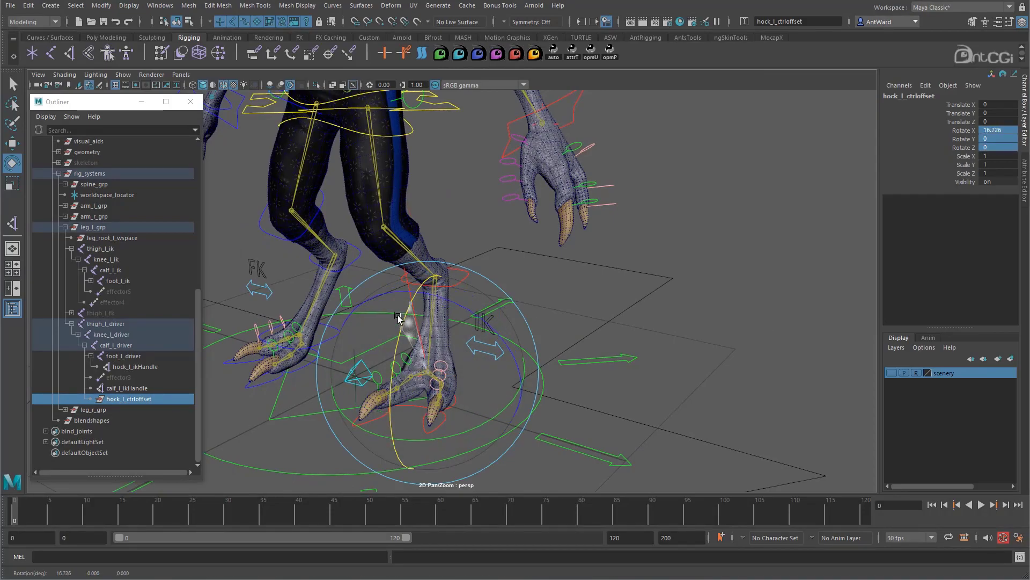
{"action": "left_click", "coordinate": [460, 270]}
{"action": "key", "text": "w"}
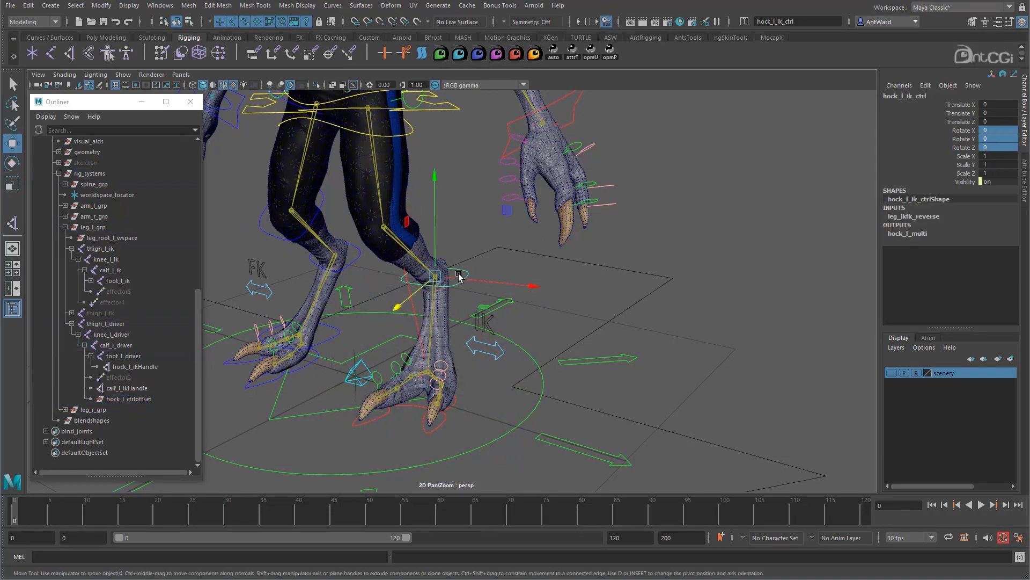
{"action": "left_click_drag", "start_coordinate": [424, 284], "coordinate": [426, 282]}
{"action": "key", "text": "ctrl+z"}
Step: Parent calf_l_ikHandle under hock_l_ctrloffset, test it by rotating the offset group, and undo the rotation
{"action": "left_click", "coordinate": [118, 391]}
{"action": "middle_click_drag", "start_coordinate": [118, 392], "coordinate": [132, 401]}
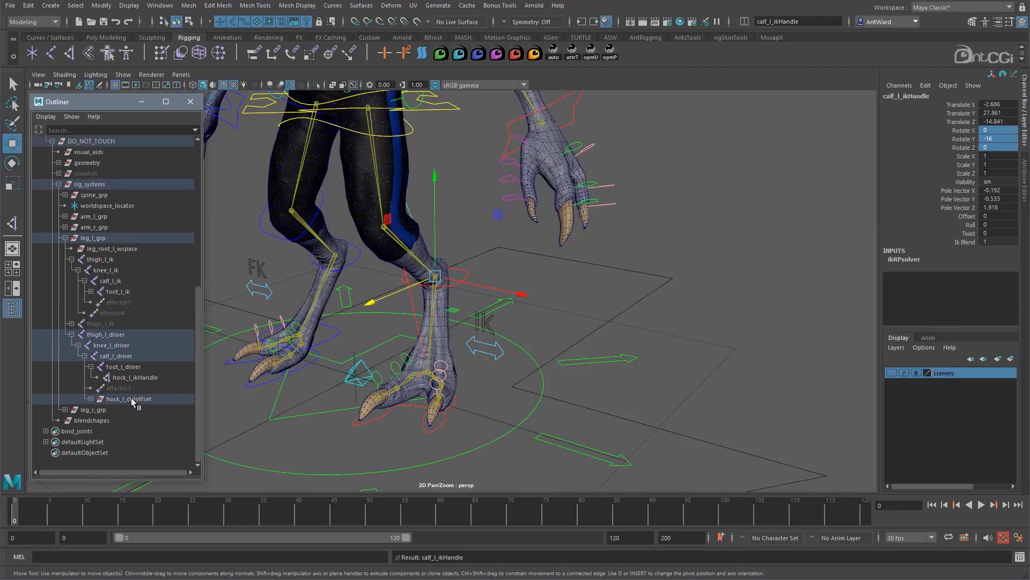
{"action": "left_click", "coordinate": [133, 401]}
{"action": "key", "text": "e"}
{"action": "mouse_move", "coordinate": [462, 322]}
{"action": "left_mouse_down", "text": "alt"}
{"action": "mouse_move", "coordinate": [385, 313]}
{"action": "mouse_move", "coordinate": [434, 300]}
{"action": "mouse_move", "coordinate": [385, 318]}
{"action": "mouse_move", "coordinate": [419, 322]}
{"action": "mouse_move", "coordinate": [465, 301]}
{"action": "mouse_move", "coordinate": [485, 315]}
{"action": "mouse_move", "coordinate": [460, 306]}
{"action": "left_mouse_up", "text": "alt"}
{"action": "key", "text": "ctrl+z"}
{"action": "left_click", "coordinate": [631, 264]}
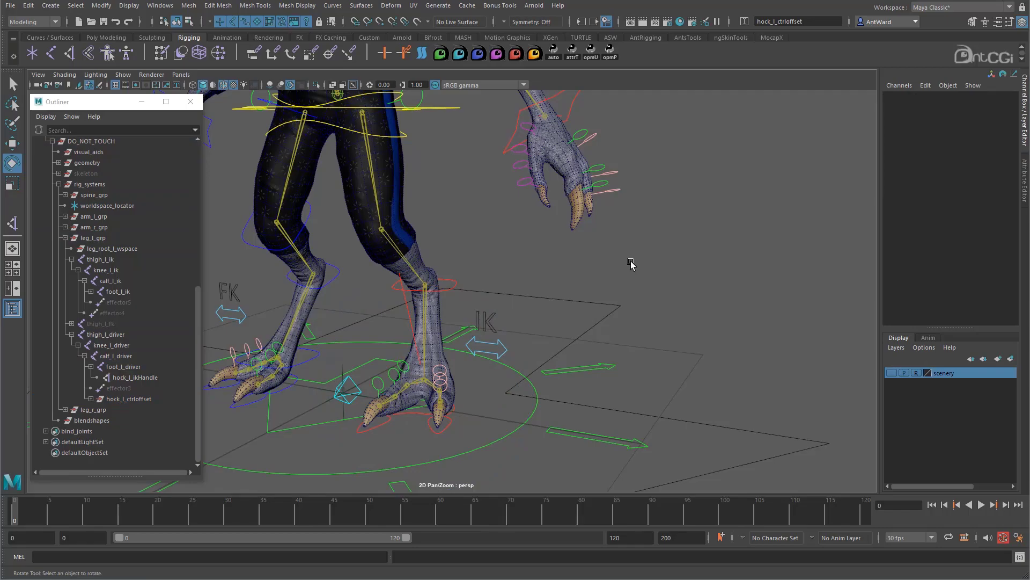
Step: Open the Node Editor and clear the existing leg_root_l_ctrl graph
{"action": "right_click_drag", "start_coordinate": [579, 283], "coordinate": [548, 275], "text": "alt"}
{"action": "middle_click_drag", "start_coordinate": [547, 275], "coordinate": [491, 255], "text": "alt"}
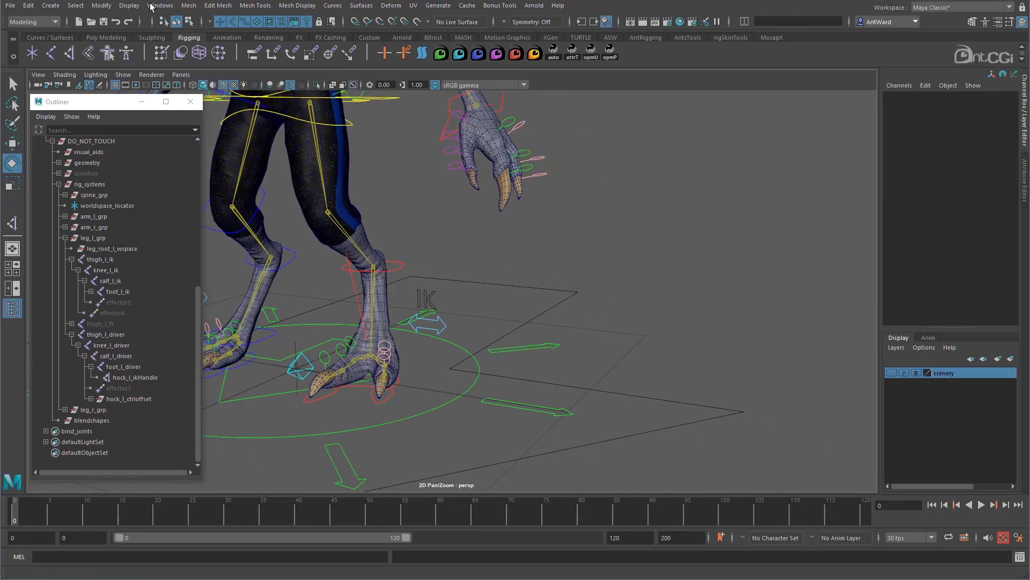
{"action": "left_click", "coordinate": [157, 6]}
{"action": "left_click", "coordinate": [185, 146]}
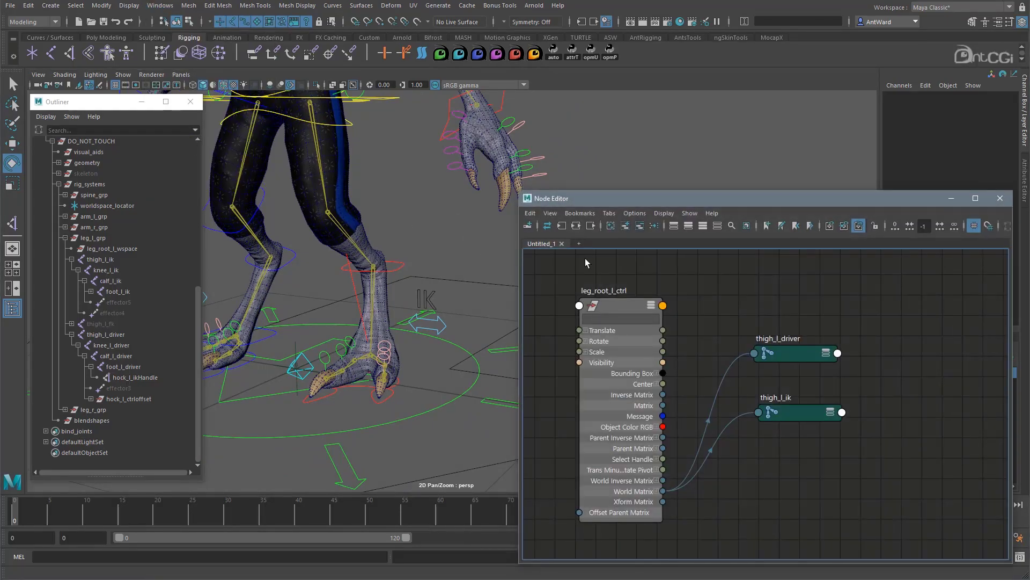
{"action": "left_click", "coordinate": [610, 225]}
Step: Add hock_l_ik_ctrl to the node graph with all its attributes shown and Translate expanded
{"action": "left_click", "coordinate": [405, 266]}
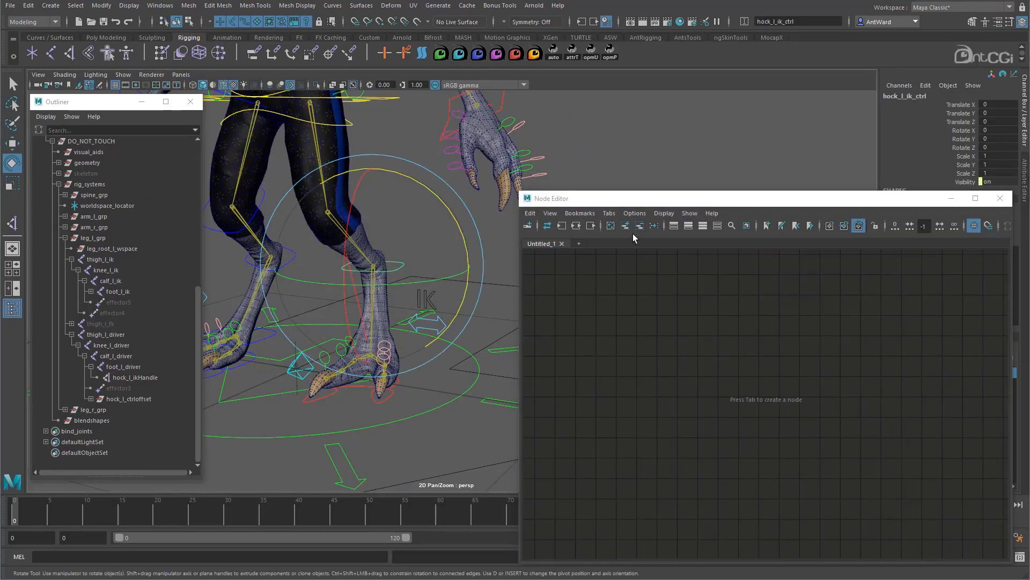
{"action": "left_click", "coordinate": [627, 226]}
{"action": "left_click_drag", "start_coordinate": [762, 425], "coordinate": [659, 354]}
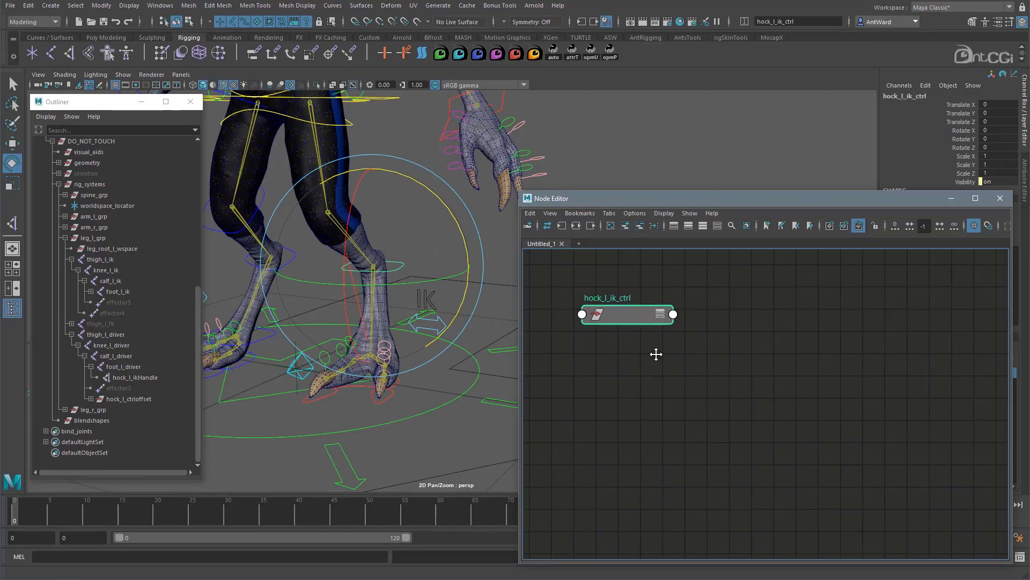
{"action": "key", "text": "3"}
{"action": "left_click_drag", "start_coordinate": [618, 313], "coordinate": [595, 292]}
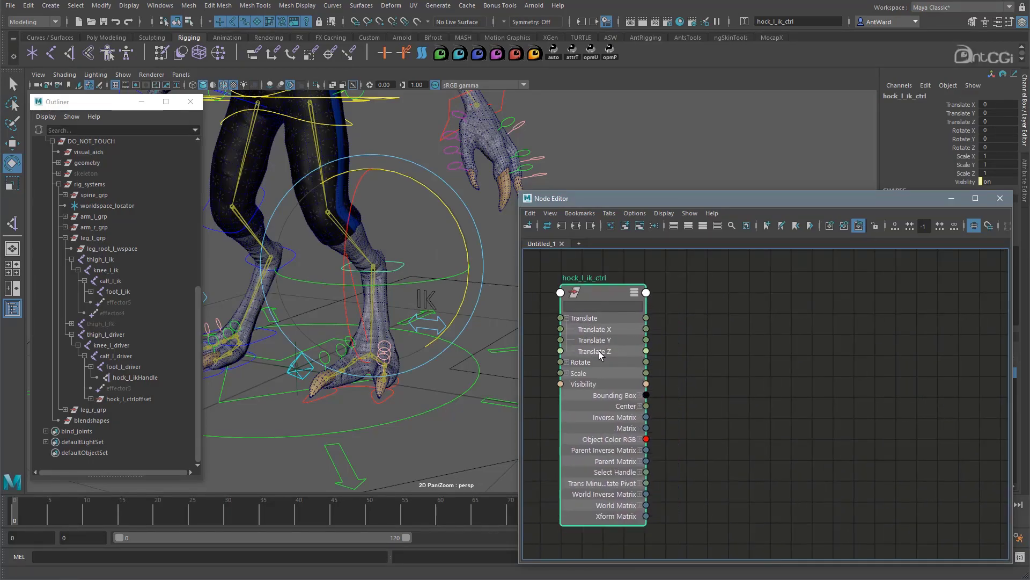
Step: Add hock_l_ctrloffset to the node graph opposite the control, showing all attributes with Rotate expanded
{"action": "left_click", "coordinate": [115, 399]}
{"action": "left_click_drag", "start_coordinate": [786, 315], "coordinate": [787, 315]}
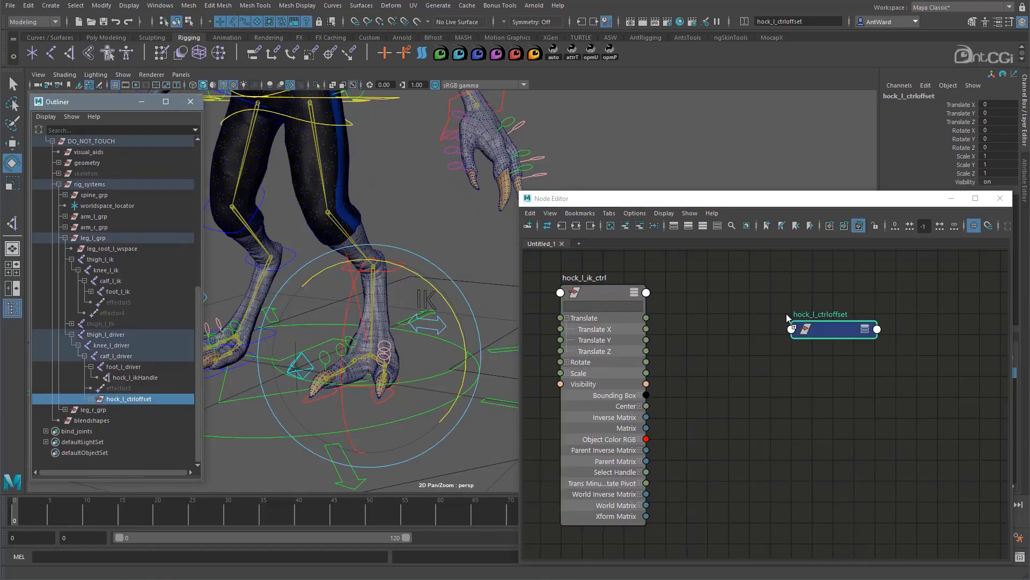
{"action": "key", "text": "3"}
{"action": "left_click", "coordinate": [798, 365]}
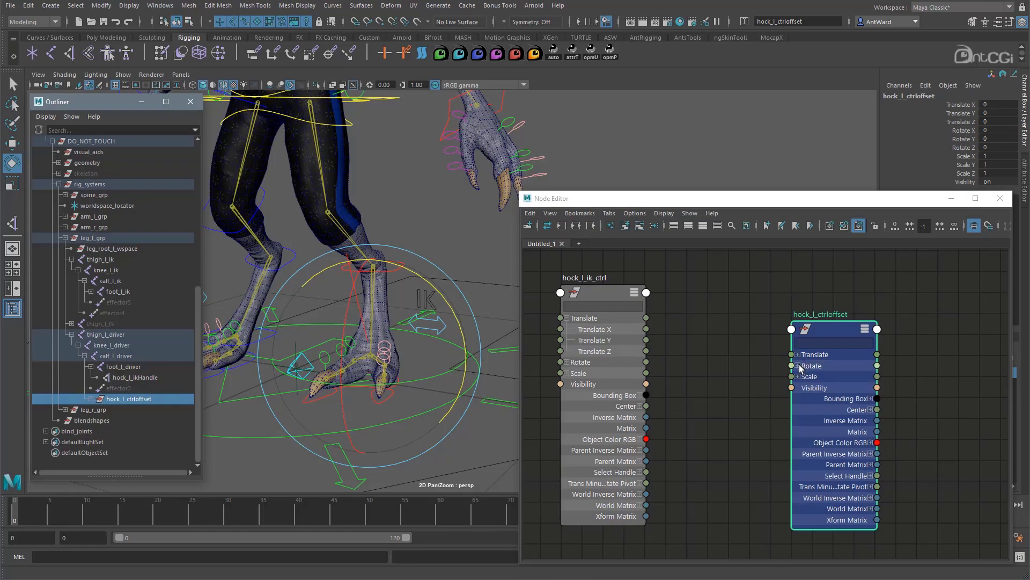
{"action": "left_click_drag", "start_coordinate": [831, 330], "coordinate": [868, 300]}
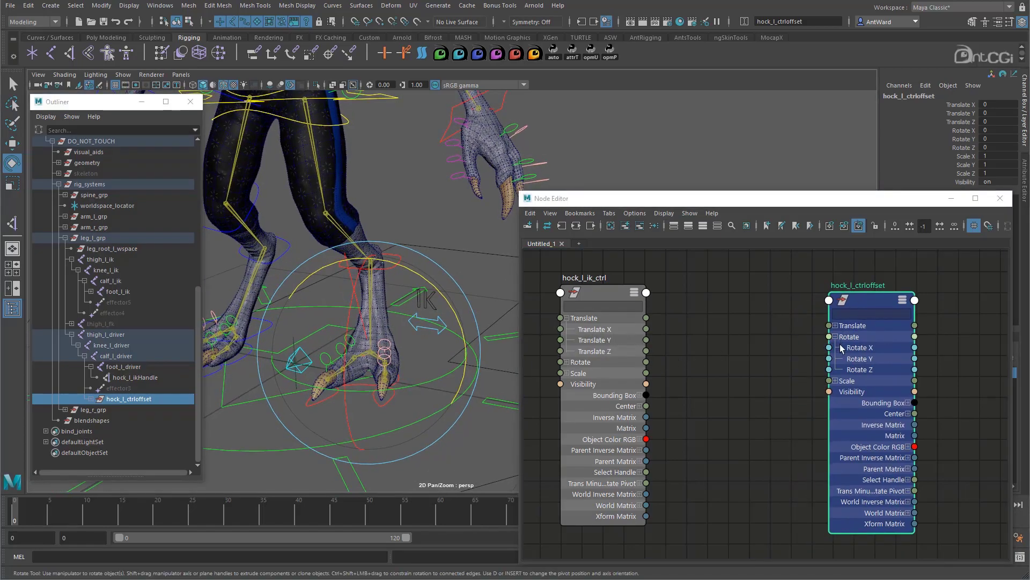
Step: Move hock_l_ik_ctrl sideways to identify the translate axis it uses, and undo the move
{"action": "left_click", "coordinate": [400, 259]}
{"action": "key", "text": "w"}
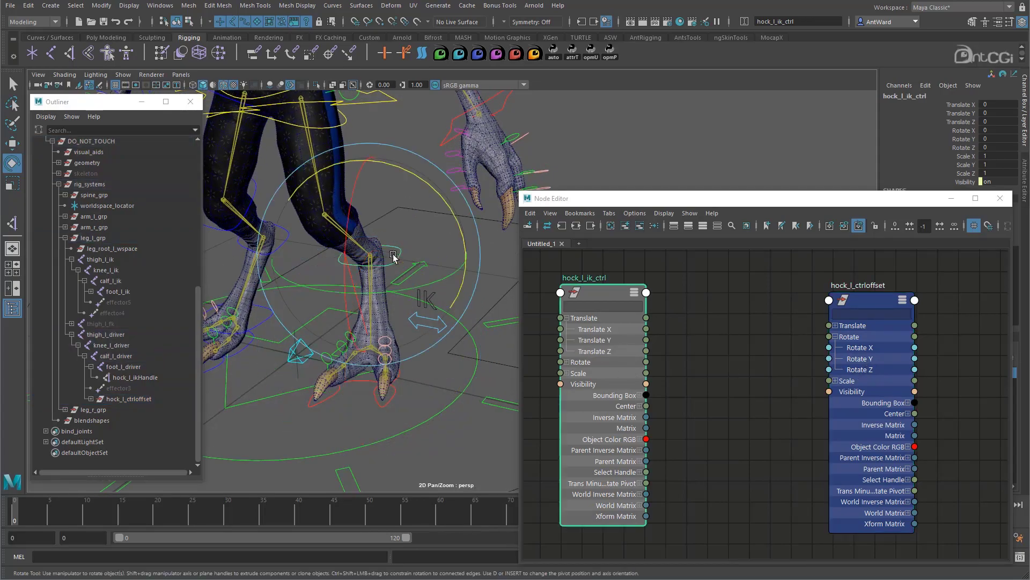
{"action": "left_click_drag", "start_coordinate": [402, 257], "coordinate": [422, 262]}
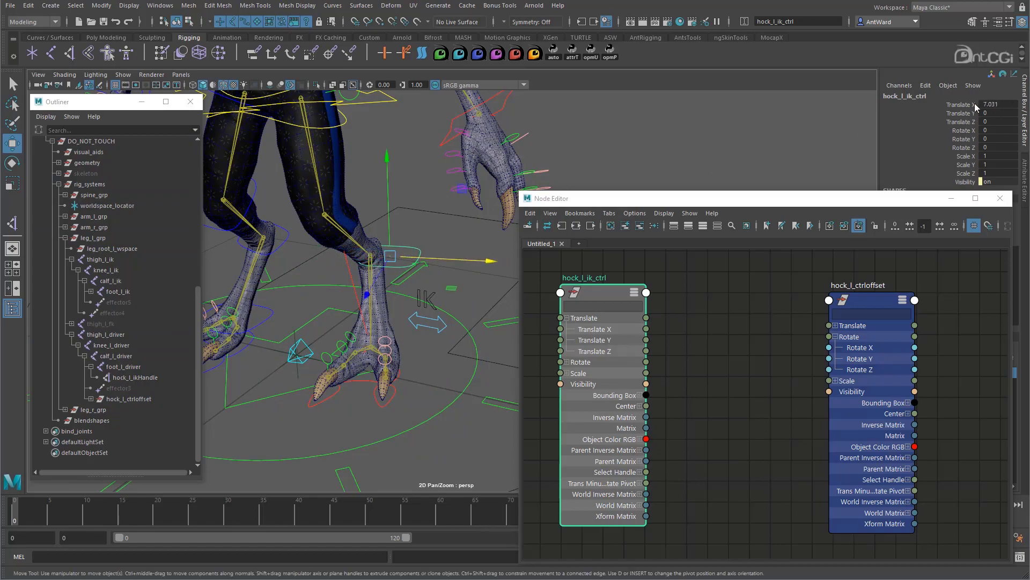
{"action": "key", "text": "ctrl+z"}
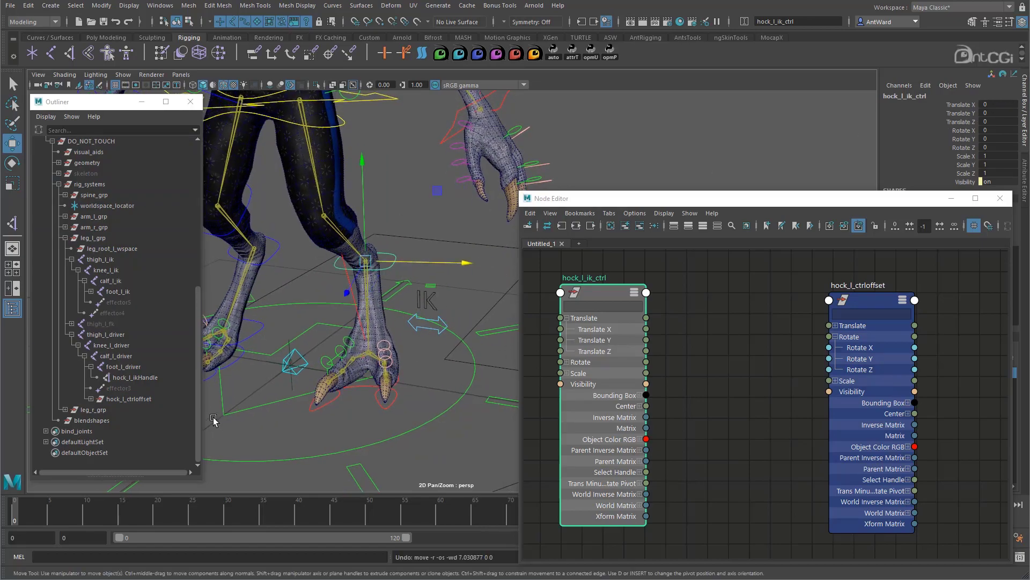
Step: Rotate hock_l_ctrloffset sideways to identify the matching rotate axis, and undo the rotation
{"action": "left_click", "coordinate": [869, 299]}
{"action": "key", "text": "e"}
{"action": "left_click_drag", "start_coordinate": [397, 270], "coordinate": [426, 279]}
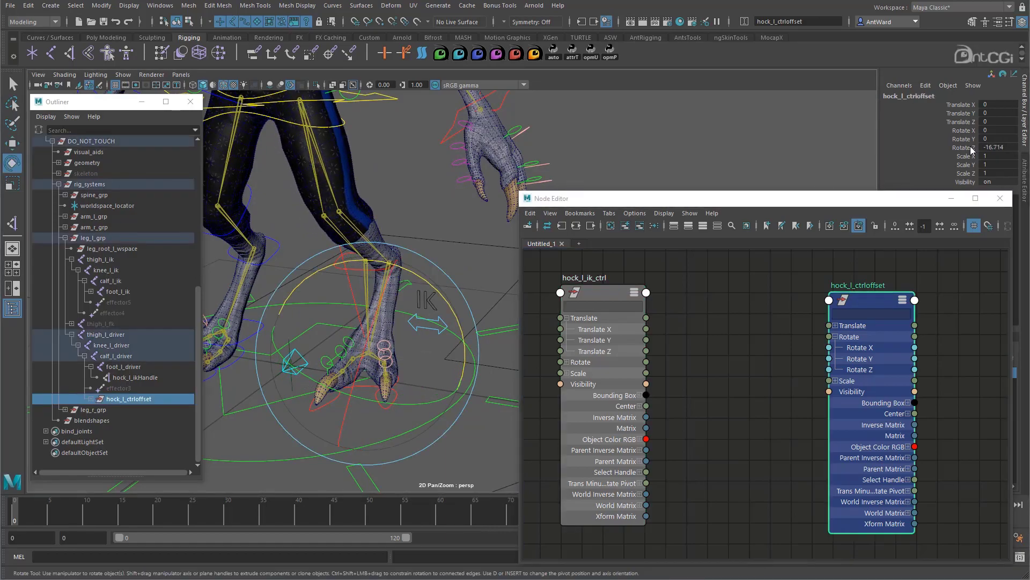
{"action": "key", "text": "ctrl+z"}
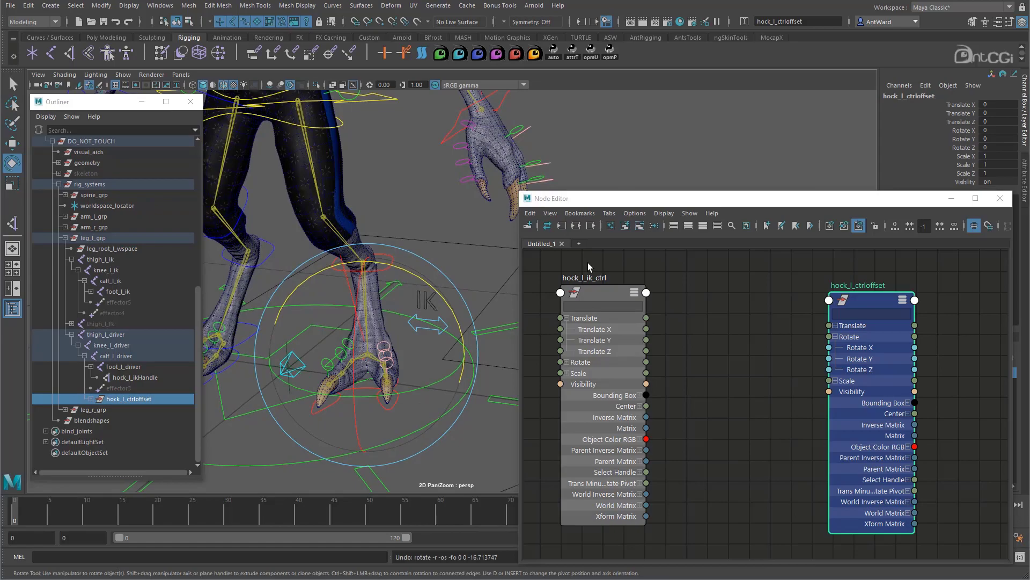
Step: Connect hock_l_ik_ctrl's Translate X to hock_l_ctrloffset's Rotate Z and test it by moving the control about 11.6 units in X
{"action": "left_click_drag", "start_coordinate": [646, 329], "coordinate": [830, 369]}
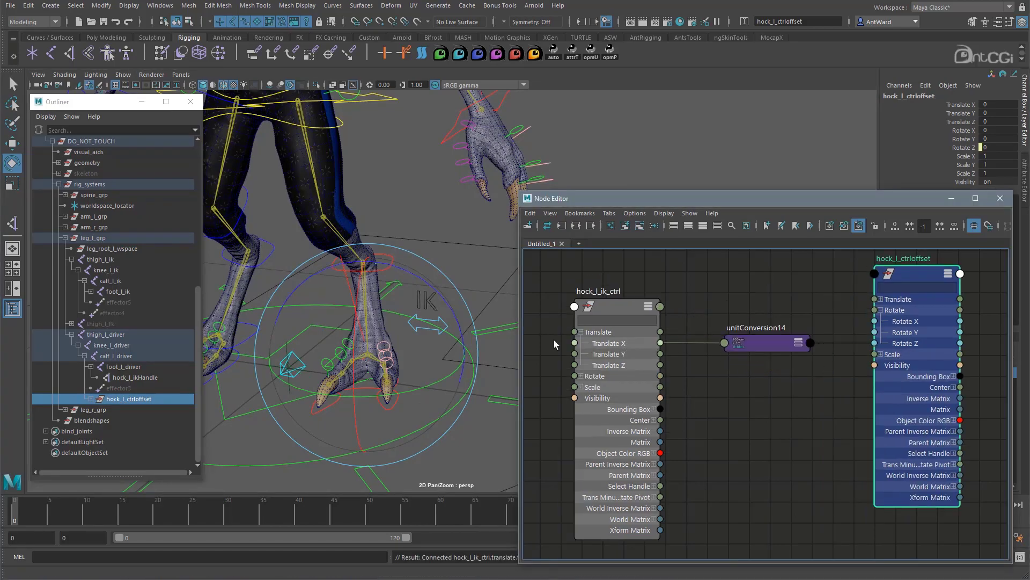
{"action": "left_click", "coordinate": [397, 257]}
{"action": "key", "text": "w"}
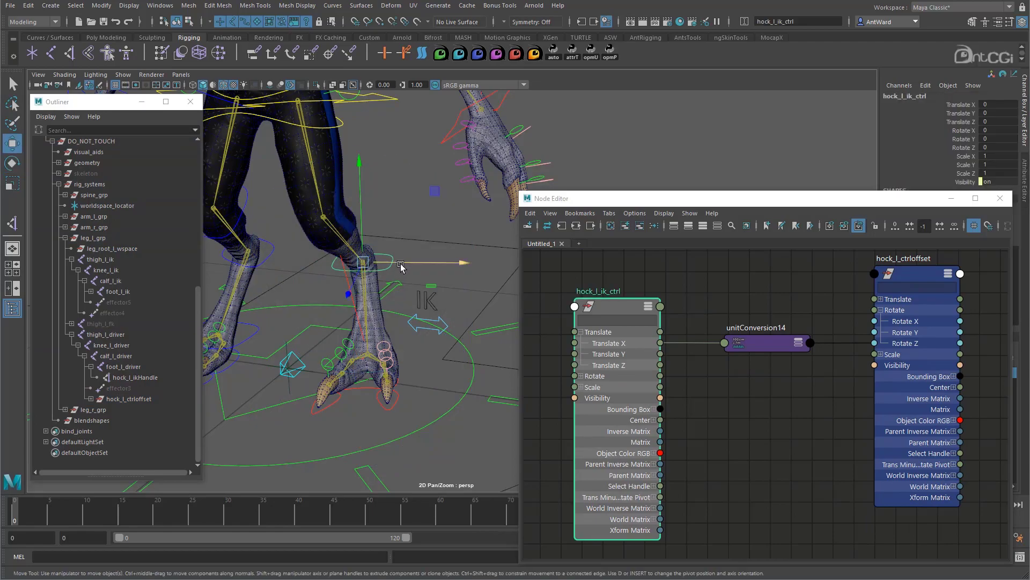
{"action": "left_click_drag", "start_coordinate": [403, 262], "coordinate": [430, 264]}
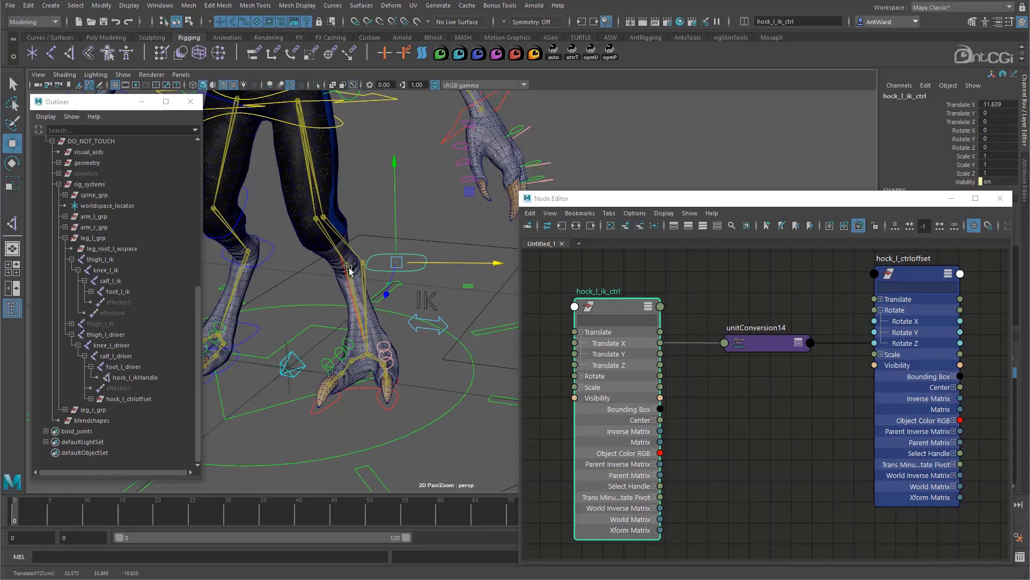
Step: Create a multiplyDivide node and place it between the two hock nodes, below the unit conversion node
{"action": "right_click_drag", "start_coordinate": [883, 394], "coordinate": [812, 398], "text": "alt"}
{"action": "middle_click_drag", "start_coordinate": [809, 419], "coordinate": [787, 411], "text": "alt"}
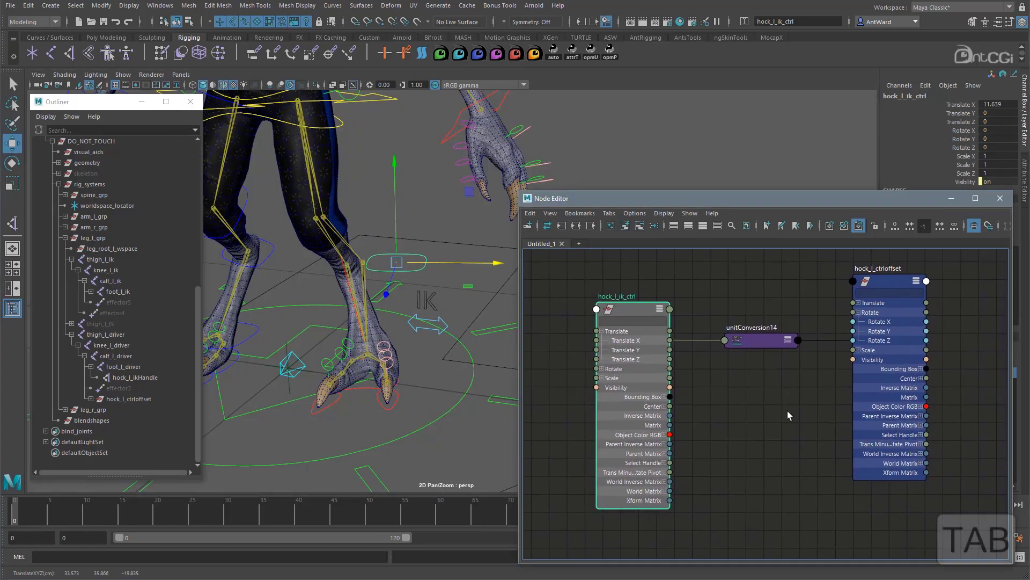
{"action": "key", "text": "Tab"}
{"action": "type", "text": "multi"}
{"action": "left_click", "coordinate": [815, 447]}
{"action": "left_click_drag", "start_coordinate": [819, 427], "coordinate": [753, 405]}
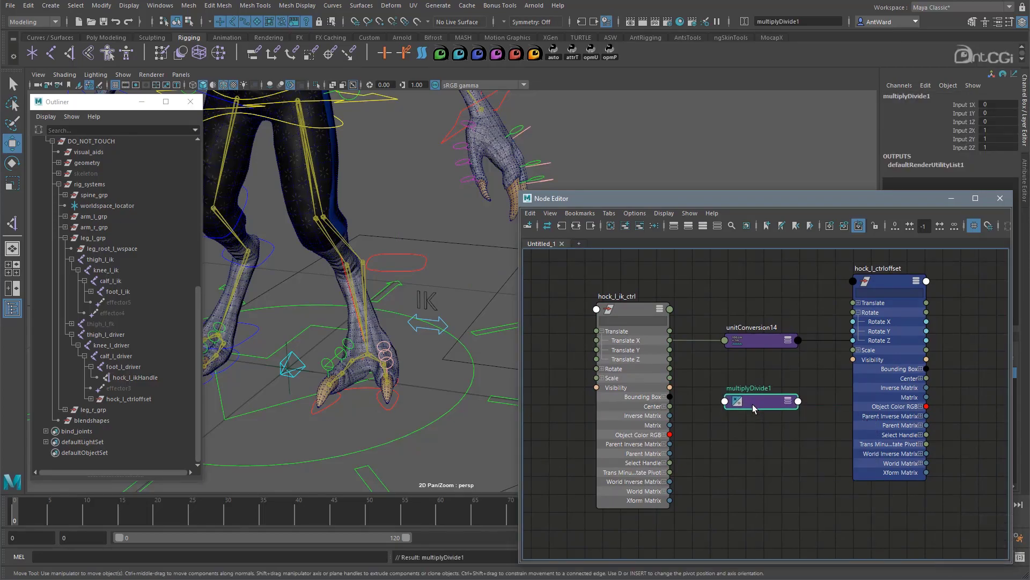
Step: Show the multiplyDivide node's attributes and rename it hock_l_multi1
{"action": "key", "text": "3"}
{"action": "double_click", "coordinate": [755, 388]}
{"action": "type", "text": "hock_l_multi1"}
{"action": "key", "text": "Return"}
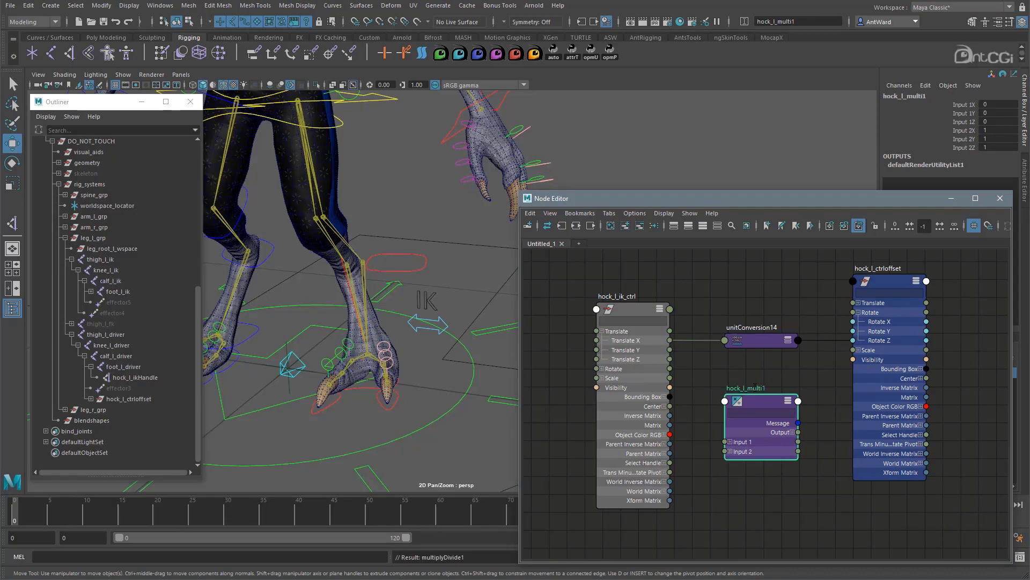
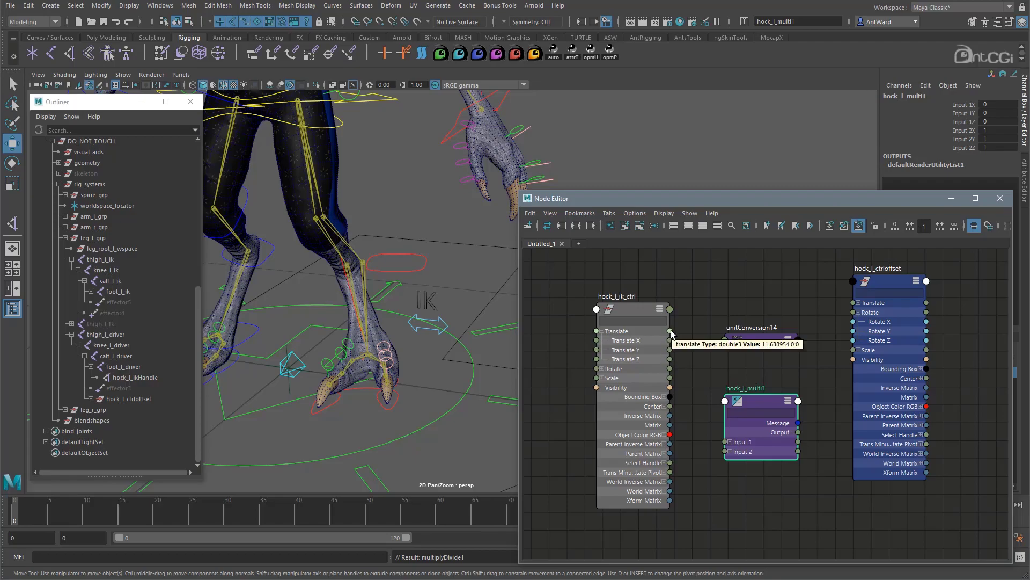
Step: Connect hock_l_ik_ctrl's Translate to Input 1 of hock_l_multi1
{"action": "left_click", "coordinate": [731, 441]}
{"action": "left_click_drag", "start_coordinate": [672, 332], "coordinate": [725, 443]}
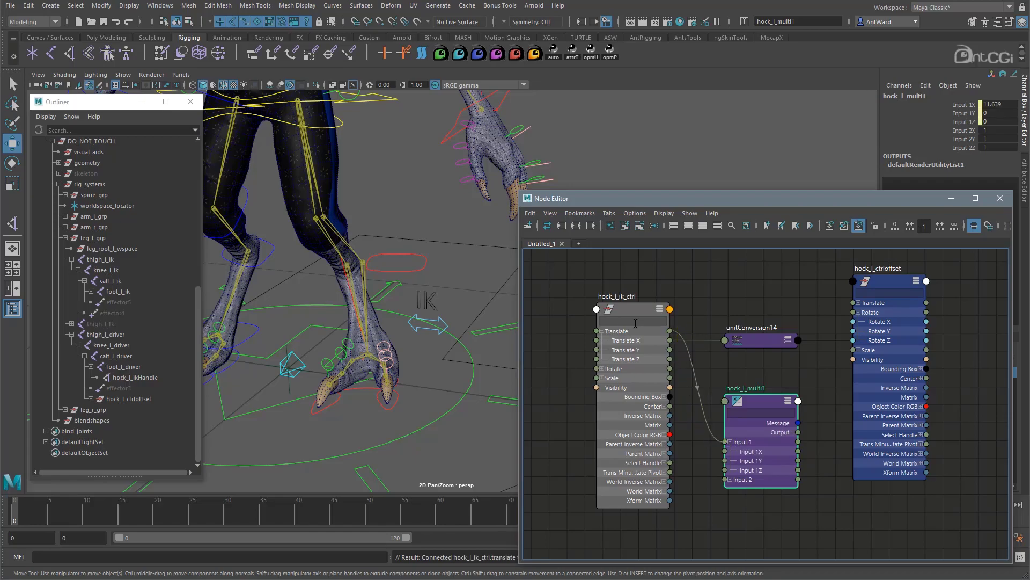
{"action": "left_click", "coordinate": [603, 332]}
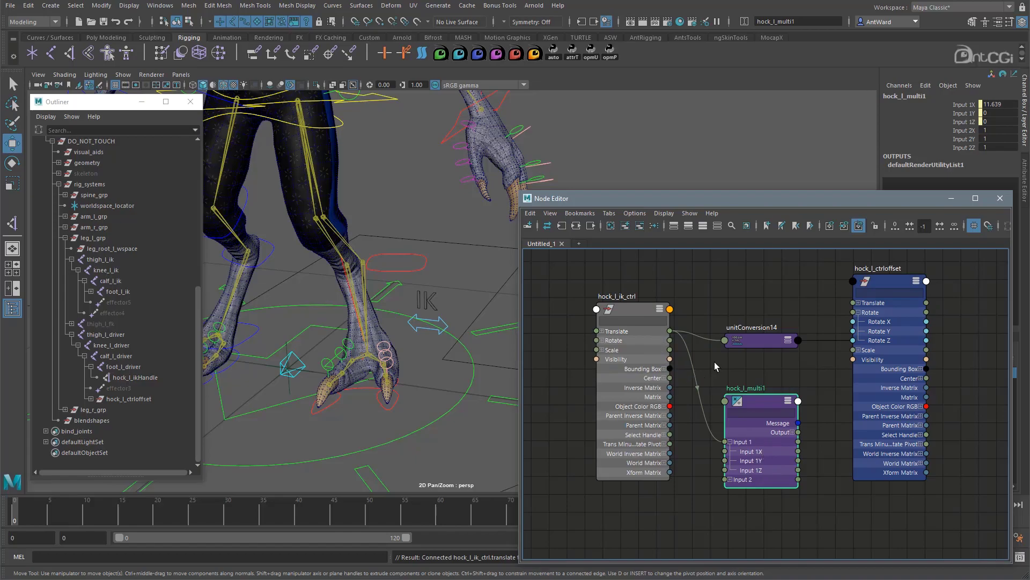
{"action": "left_click", "coordinate": [602, 331]}
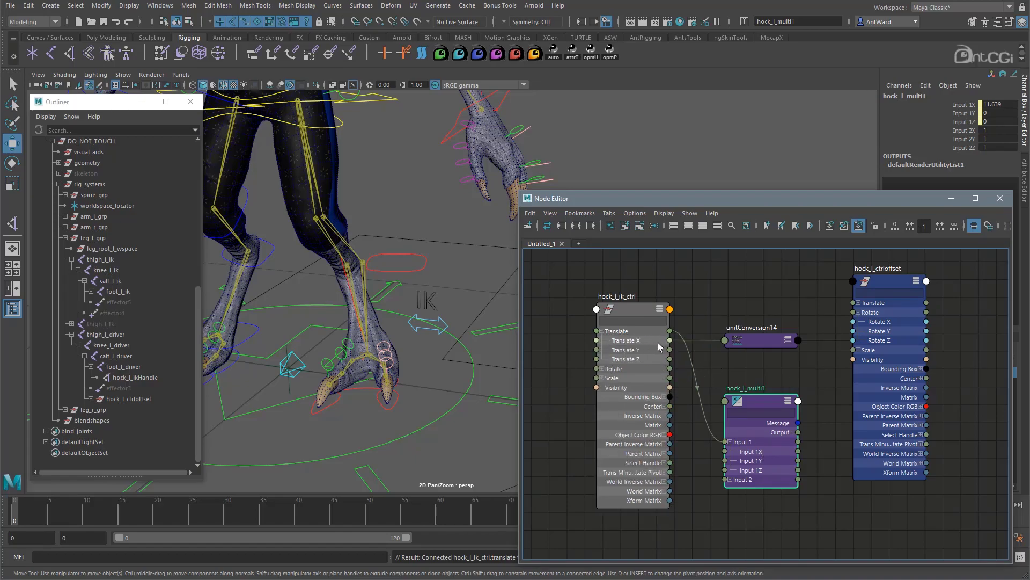
{"action": "left_click", "coordinate": [602, 331]}
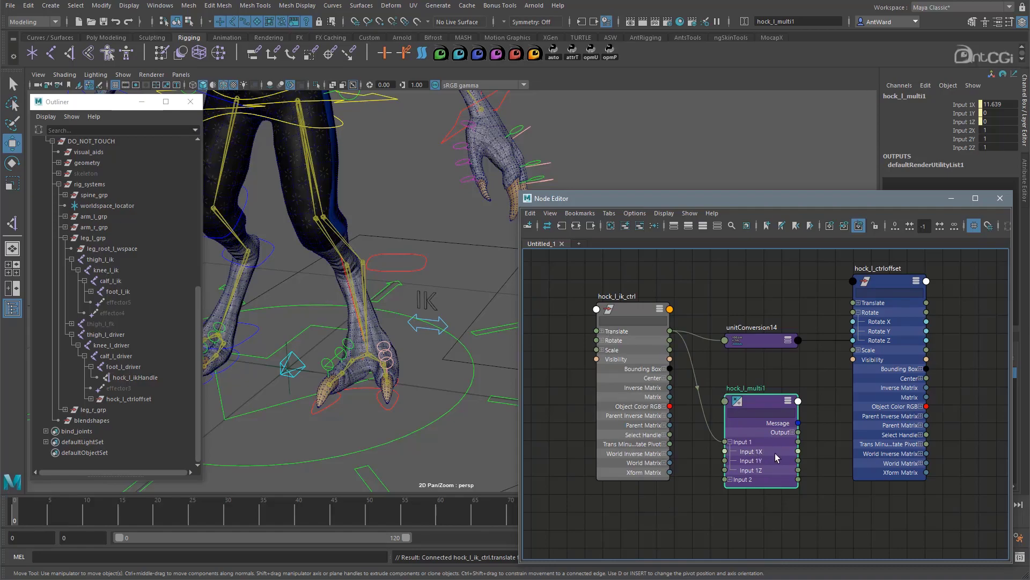
Step: Connect hock_l_multi1's Output X to hock_l_ctrloffset's Rotate Z and delete the leftover unitConversion14 node
{"action": "left_click", "coordinate": [793, 432]}
{"action": "left_click_drag", "start_coordinate": [799, 443], "coordinate": [855, 342]}
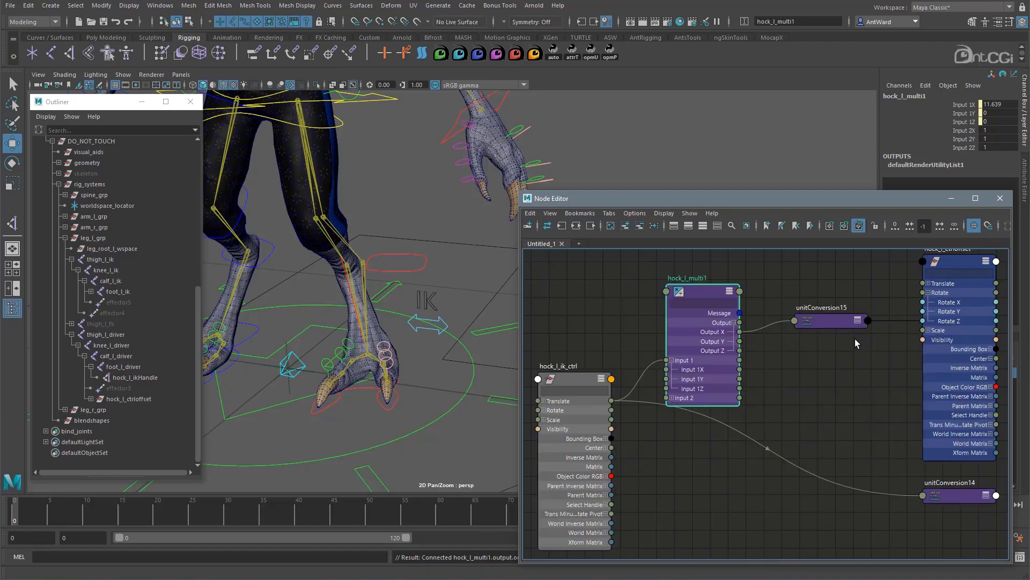
{"action": "scroll", "coordinate": [886, 390], "scroll_direction": "down", "scroll_amount": 2}
{"action": "left_click_drag", "start_coordinate": [942, 480], "coordinate": [755, 470]}
{"action": "key", "text": "Delete"}
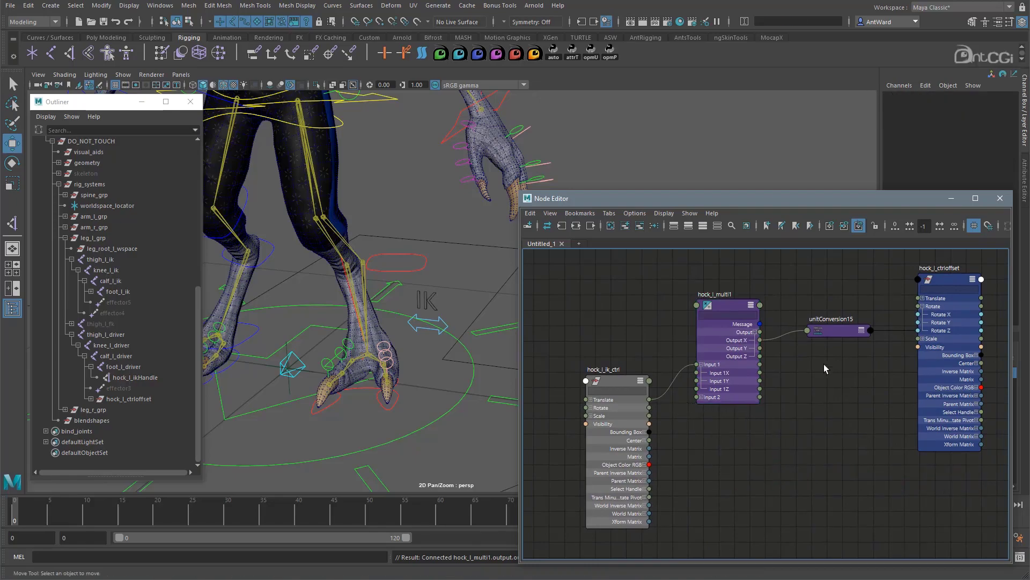
Step: Set hock_l_multi1's Input 2X to -1, testing the hock response by moving hock_l_ik_ctrl to about 15.2 units in X
{"action": "left_click", "coordinate": [403, 255]}
{"action": "left_click_drag", "start_coordinate": [428, 262], "coordinate": [438, 264]}
{"action": "left_click", "coordinate": [730, 305]}
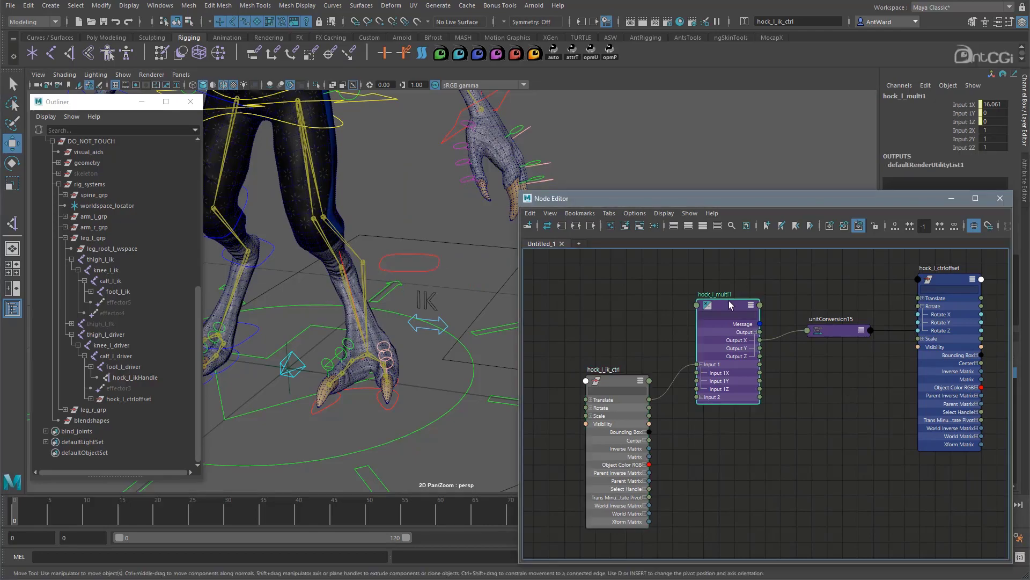
{"action": "double_click", "coordinate": [993, 130]}
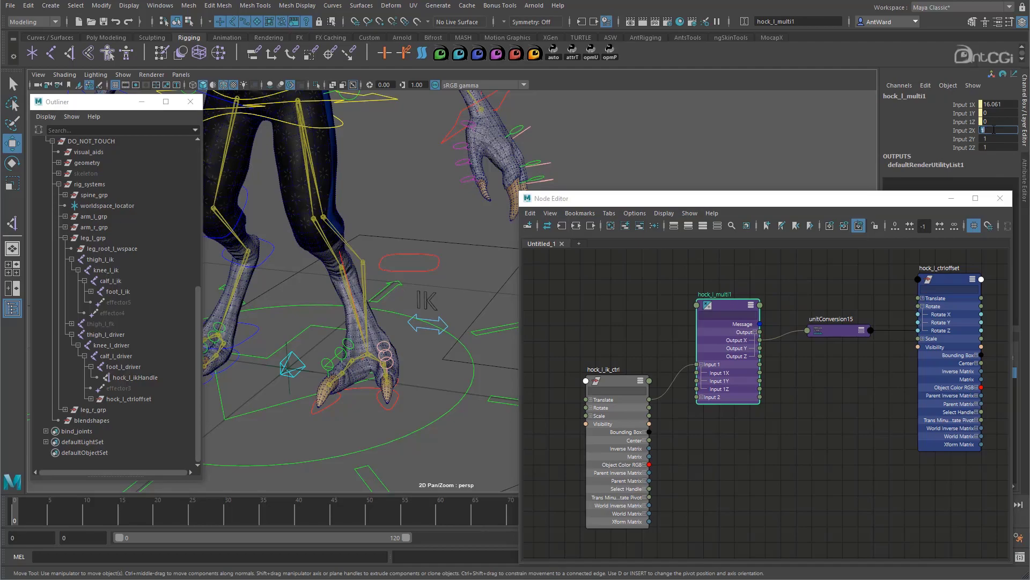
{"action": "key", "text": "Return"}
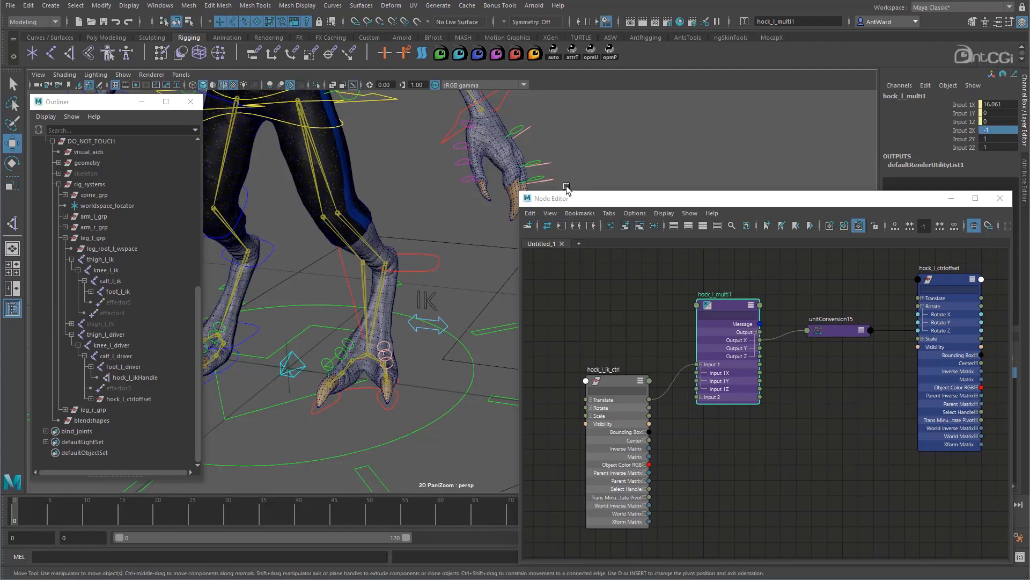
{"action": "left_click", "coordinate": [441, 266]}
{"action": "mouse_move", "coordinate": [441, 266]}
{"action": "left_mouse_down"}
{"action": "mouse_move", "coordinate": [376, 265]}
{"action": "mouse_move", "coordinate": [437, 271]}
{"action": "mouse_move", "coordinate": [428, 271]}
{"action": "left_mouse_up"}
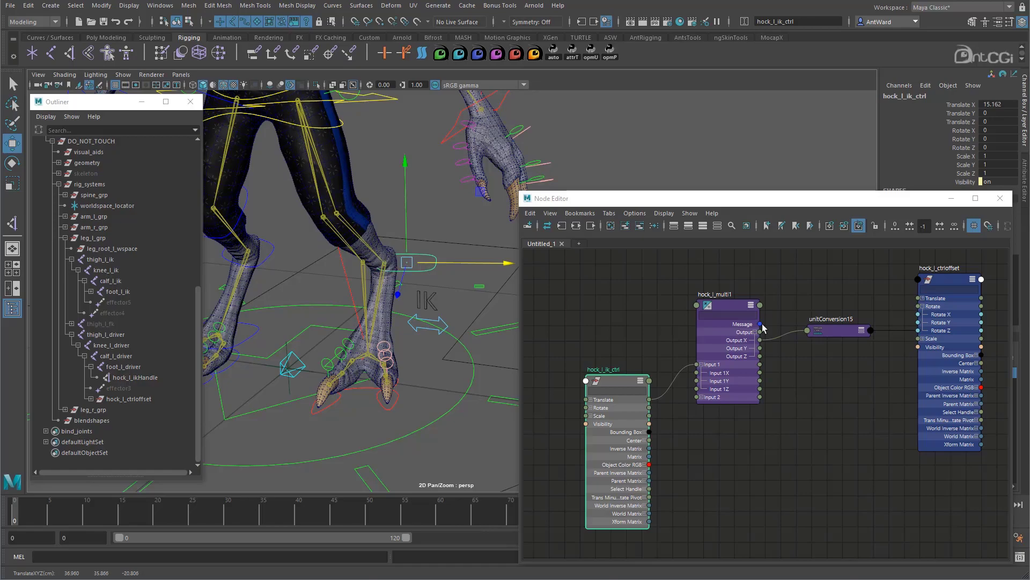
Step: Change Input 2X of hock_l_multi1 to -2
{"action": "left_click", "coordinate": [727, 311]}
{"action": "left_click", "coordinate": [961, 131]}
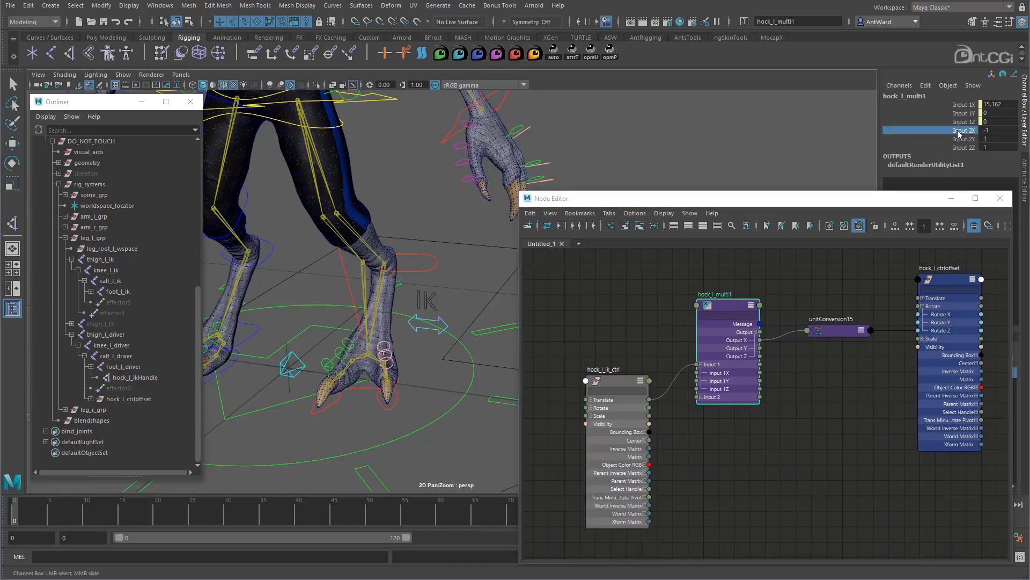
{"action": "middle_click_drag", "start_coordinate": [761, 133], "coordinate": [755, 132]}
{"action": "middle_click_drag", "start_coordinate": [755, 131], "coordinate": [754, 131]}
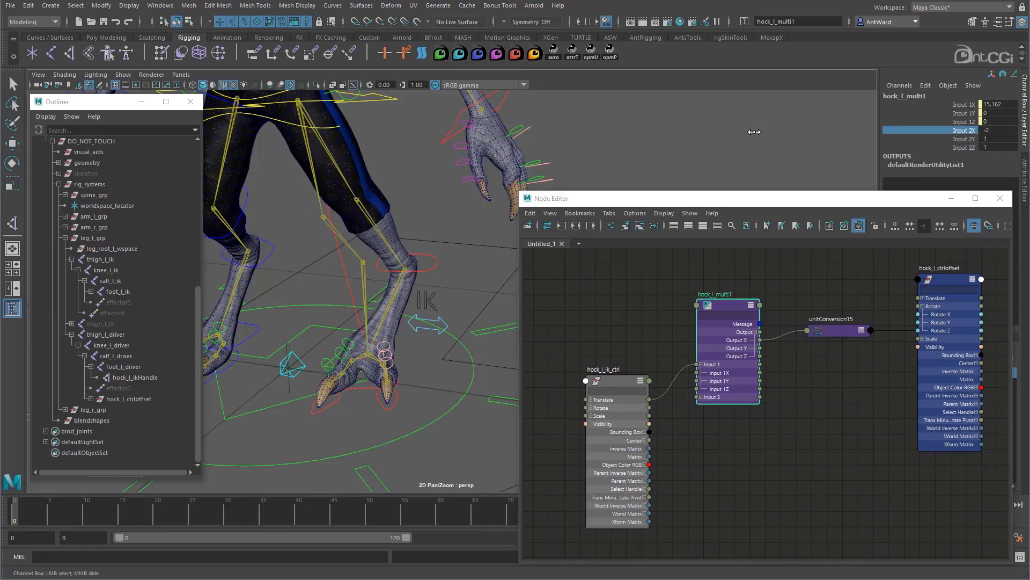
Step: Test the hock response by moving hock_l_ik_ctrl sideways and reset its Translate X to 0
{"action": "left_click", "coordinate": [433, 263]}
{"action": "key", "text": "w"}
{"action": "left_click_drag", "start_coordinate": [447, 263], "coordinate": [406, 270]}
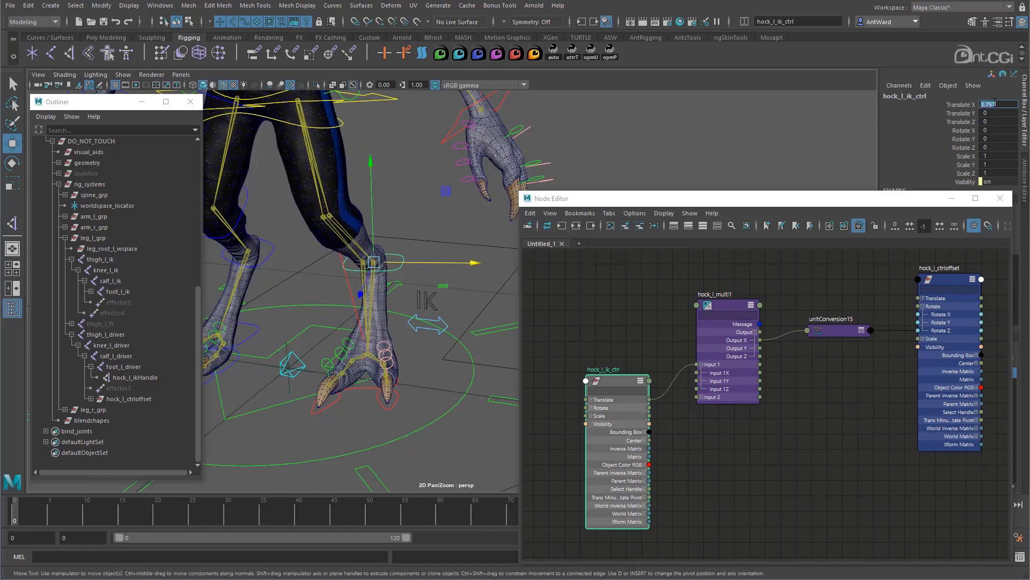
{"action": "key", "text": "Return"}
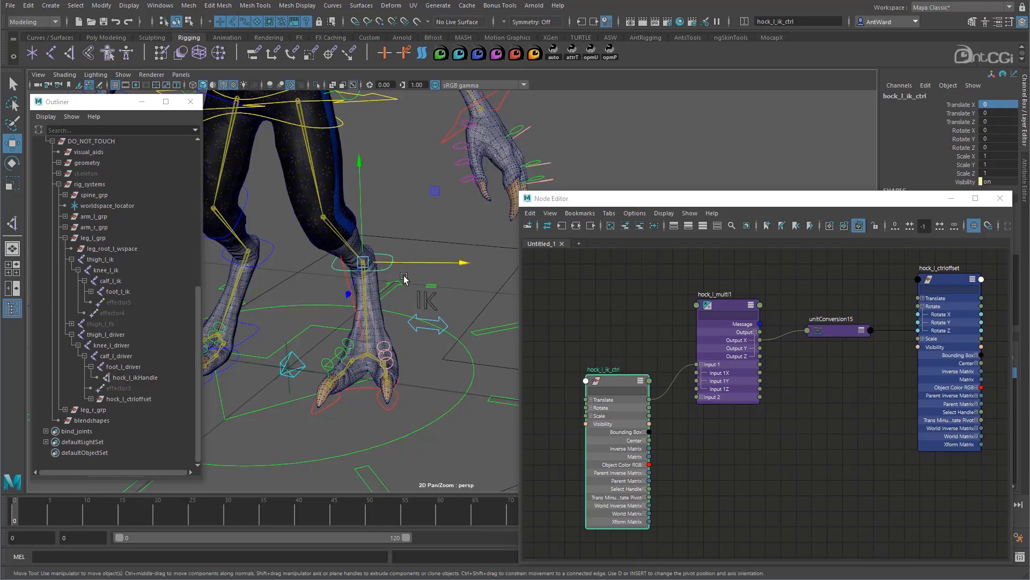
Step: Move hock_l_ik_ctrl in Z and rotate hock_l_ctrloffset about 18.7 degrees in X to identify the matching front-to-back axes
{"action": "left_click_drag", "start_coordinate": [429, 282], "coordinate": [438, 251], "text": "alt"}
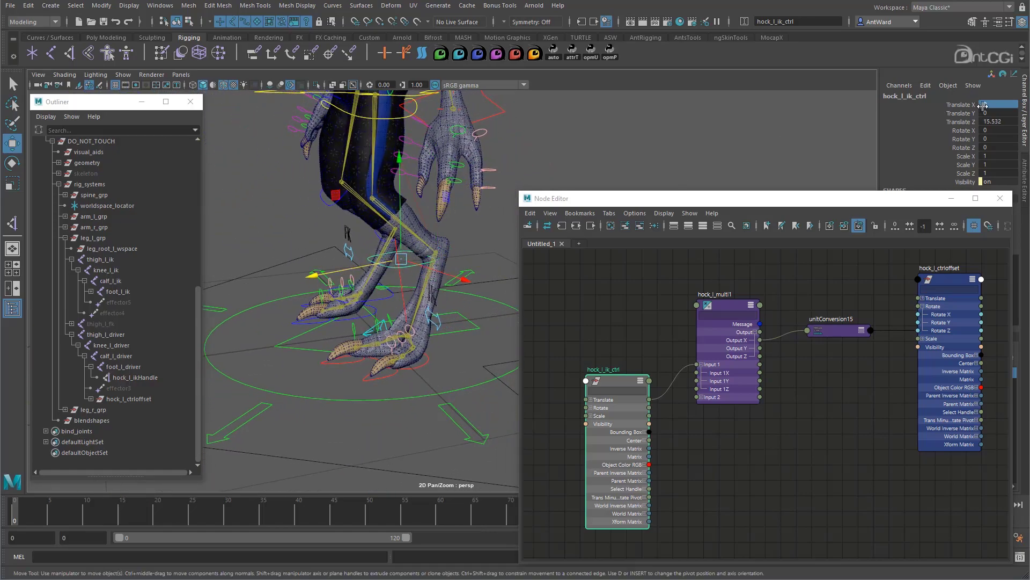
{"action": "left_click", "coordinate": [964, 123]}
{"action": "left_click_drag", "start_coordinate": [379, 391], "coordinate": [437, 398], "text": "alt"}
{"action": "left_click", "coordinate": [946, 279]}
{"action": "key", "text": "e"}
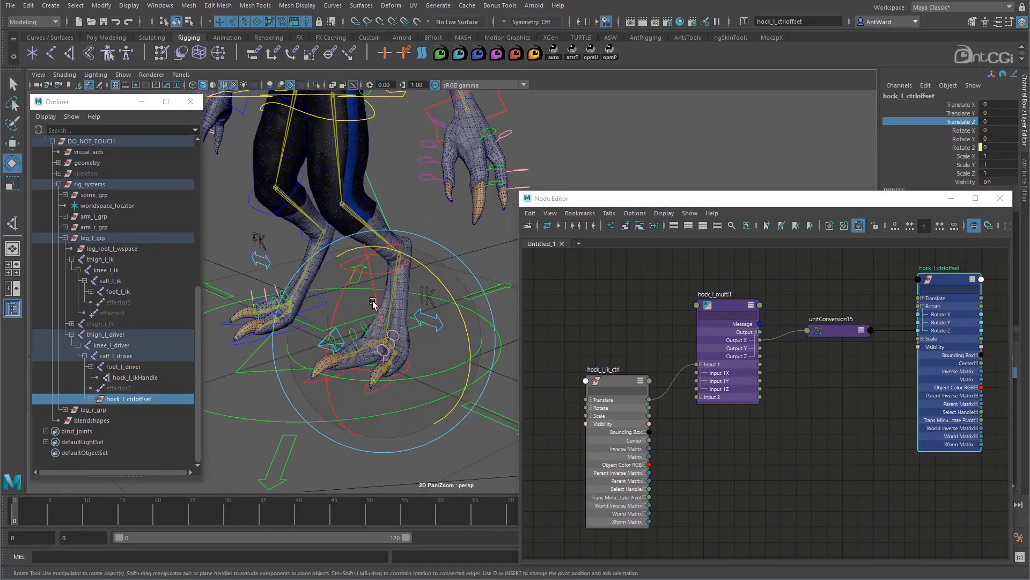
{"action": "left_click_drag", "start_coordinate": [365, 266], "coordinate": [341, 283]}
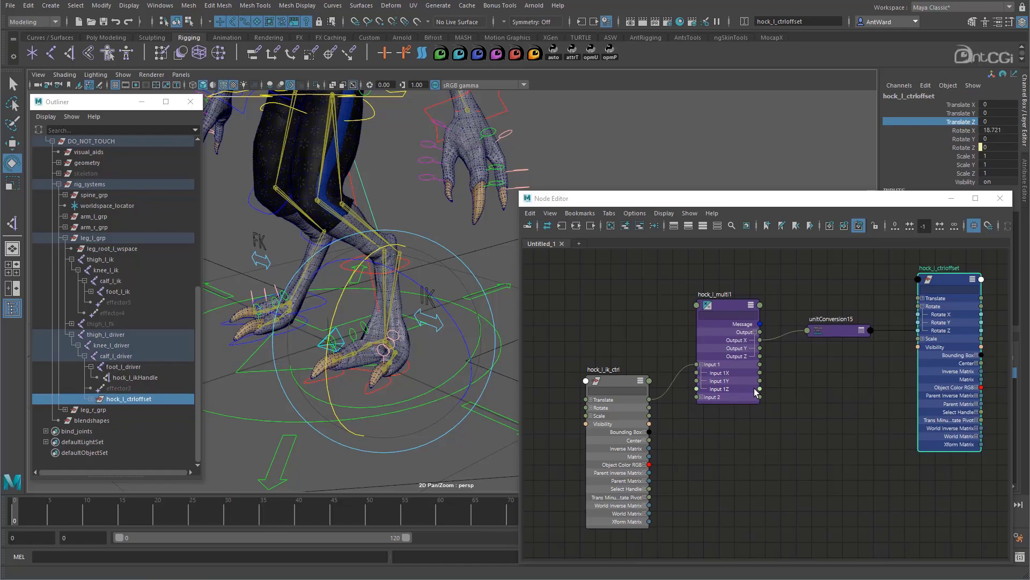
Step: Connect hock_l_multi1's Output Z to hock_l_ctrloffset's Rotate X and test it by moving hock_l_ik_ctrl about 20.5 units in Z
{"action": "left_click_drag", "start_coordinate": [760, 356], "coordinate": [919, 315]}
{"action": "left_click_drag", "start_coordinate": [418, 292], "coordinate": [356, 277], "text": "alt"}
{"action": "left_click", "coordinate": [482, 229]}
{"action": "left_click", "coordinate": [376, 272]}
{"action": "key", "text": "w"}
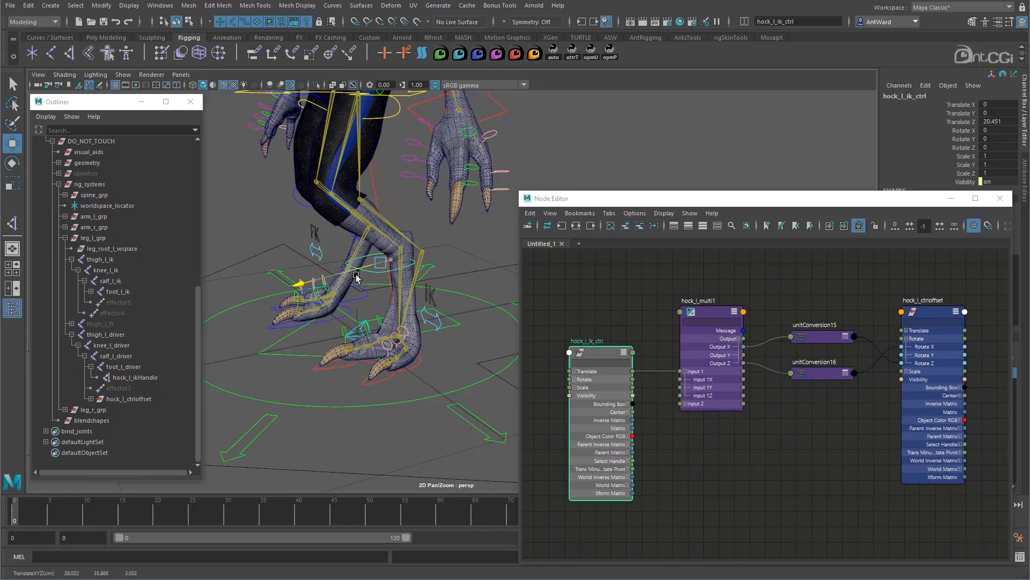
Step: Set hock_l_multi1's Input 2Z to 2 and test the response by moving hock_l_ik_ctrl forward and back
{"action": "left_click", "coordinate": [712, 310]}
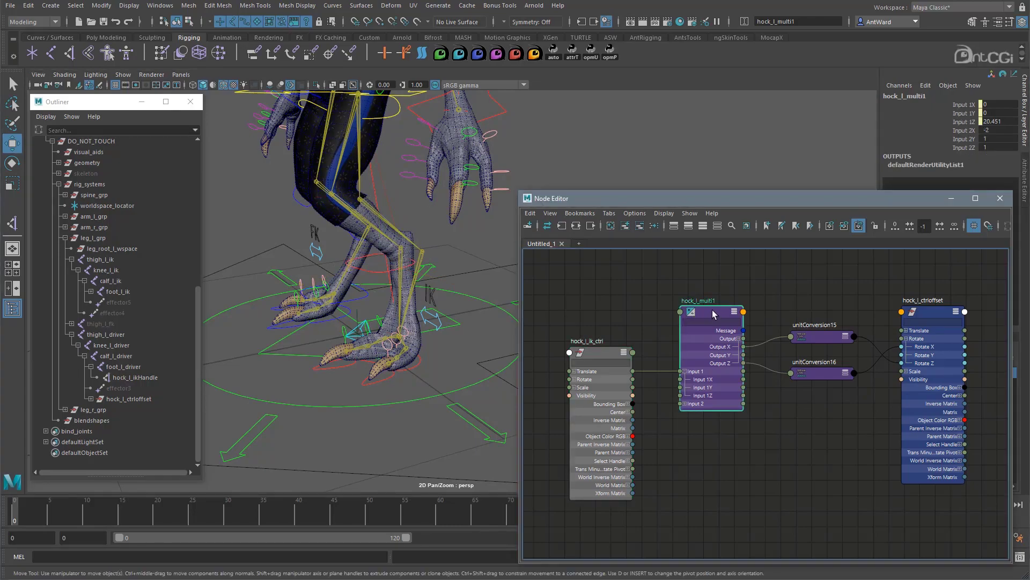
{"action": "double_click", "coordinate": [1001, 147]}
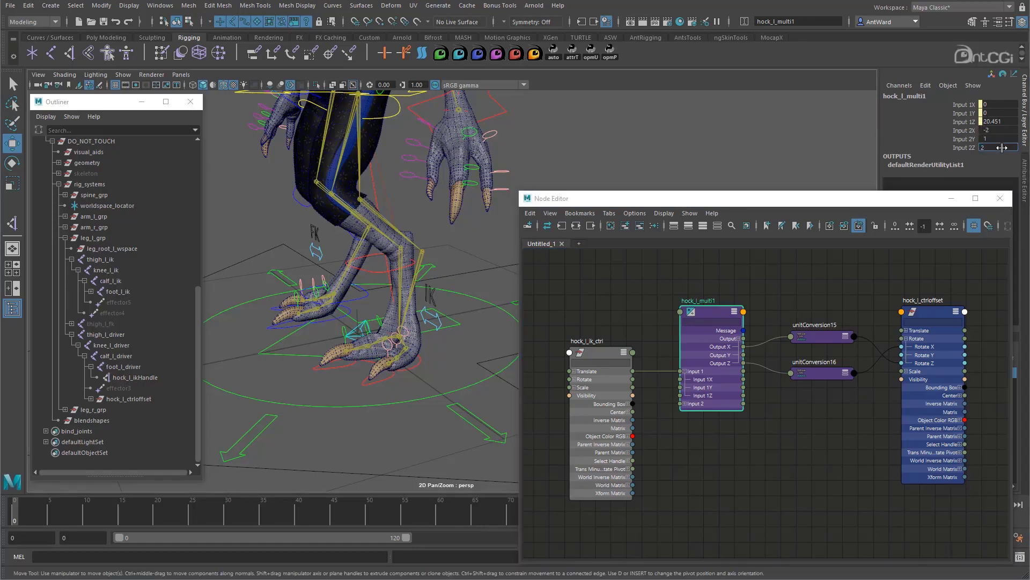
{"action": "type", "text": "2"}
{"action": "key", "text": "Return"}
{"action": "left_click", "coordinate": [403, 261]}
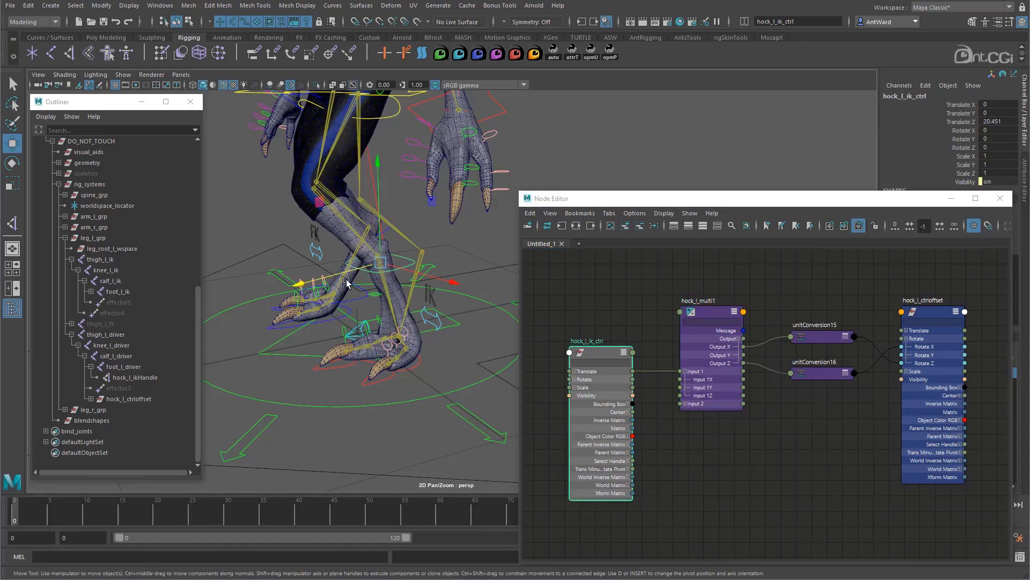
{"action": "left_click_drag", "start_coordinate": [342, 278], "coordinate": [430, 283]}
{"action": "mouse_move", "coordinate": [406, 273]}
{"action": "left_mouse_down"}
{"action": "mouse_move", "coordinate": [428, 274]}
{"action": "mouse_move", "coordinate": [397, 275]}
{"action": "mouse_move", "coordinate": [434, 275]}
{"action": "mouse_move", "coordinate": [417, 277]}
{"action": "left_mouse_up"}
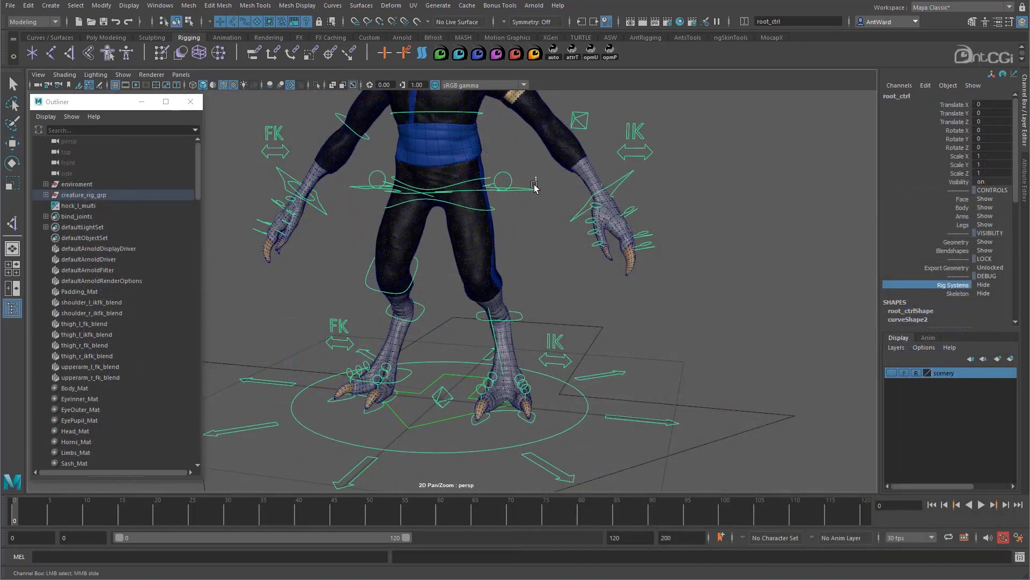
Step: Test the left leg rig by moving the body and hock controls and viewing the leg from several angles
{"action": "left_click_drag", "start_coordinate": [425, 180], "coordinate": [456, 196]}
{"action": "left_click_drag", "start_coordinate": [574, 330], "coordinate": [485, 188], "text": "alt"}
{"action": "left_click", "coordinate": [558, 331]}
{"action": "left_click_drag", "start_coordinate": [558, 330], "coordinate": [486, 333], "text": "alt"}
{"action": "left_click_drag", "start_coordinate": [357, 307], "coordinate": [459, 317], "text": "alt"}
{"action": "left_click_drag", "start_coordinate": [574, 315], "coordinate": [539, 315]}
{"action": "left_click_drag", "start_coordinate": [539, 315], "coordinate": [567, 316]}
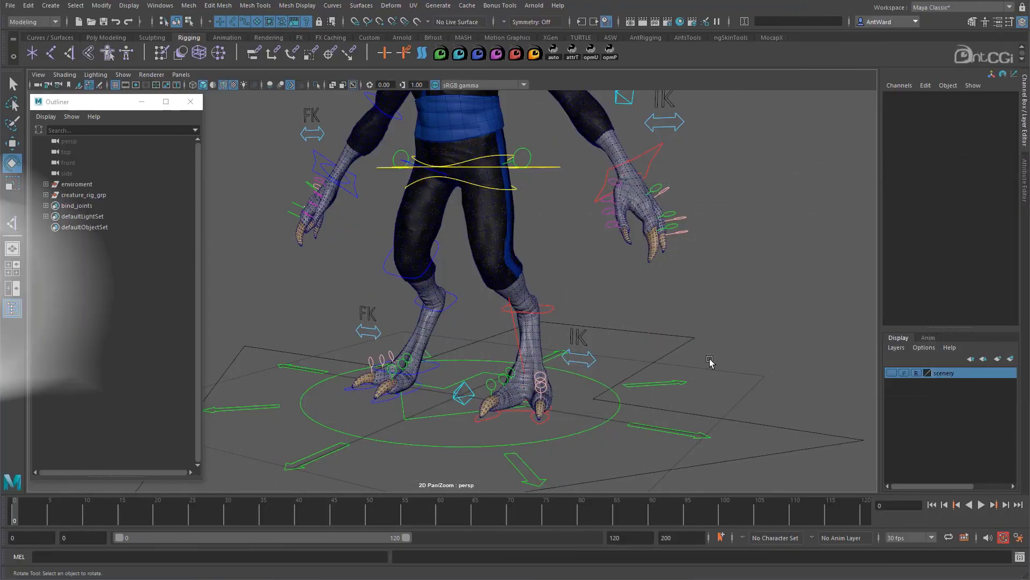
Step: Set Rig Systems to Show on root_ctrl
{"action": "left_click", "coordinate": [469, 386]}
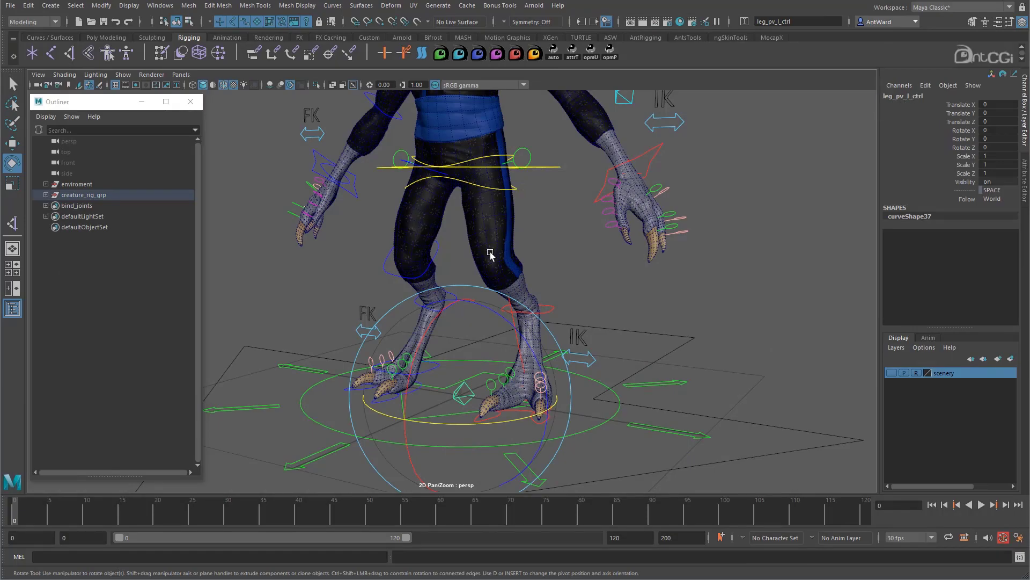
{"action": "left_click_drag", "start_coordinate": [677, 374], "coordinate": [690, 406]}
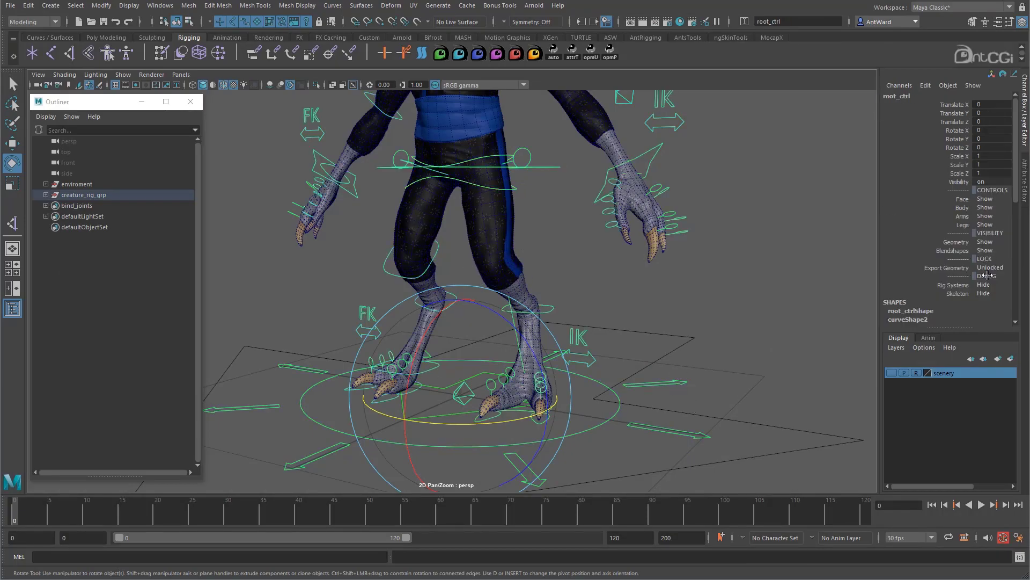
{"action": "left_click", "coordinate": [958, 284]}
{"action": "middle_click_drag", "start_coordinate": [614, 299], "coordinate": [633, 316]}
{"action": "left_click_drag", "start_coordinate": [418, 350], "coordinate": [431, 354], "text": "alt"}
{"action": "right_click_drag", "start_coordinate": [432, 358], "coordinate": [534, 407], "text": "alt"}
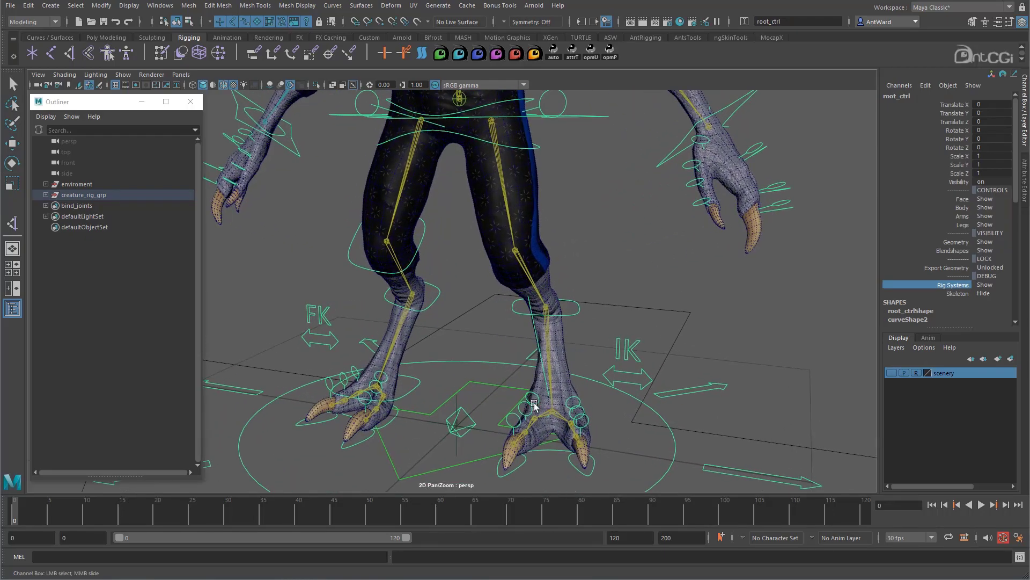
Step: Match the transforms of leg_pv_l_ctrl to the knee_l_driver joint
{"action": "left_click", "coordinate": [469, 416]}
{"action": "key", "text": "w"}
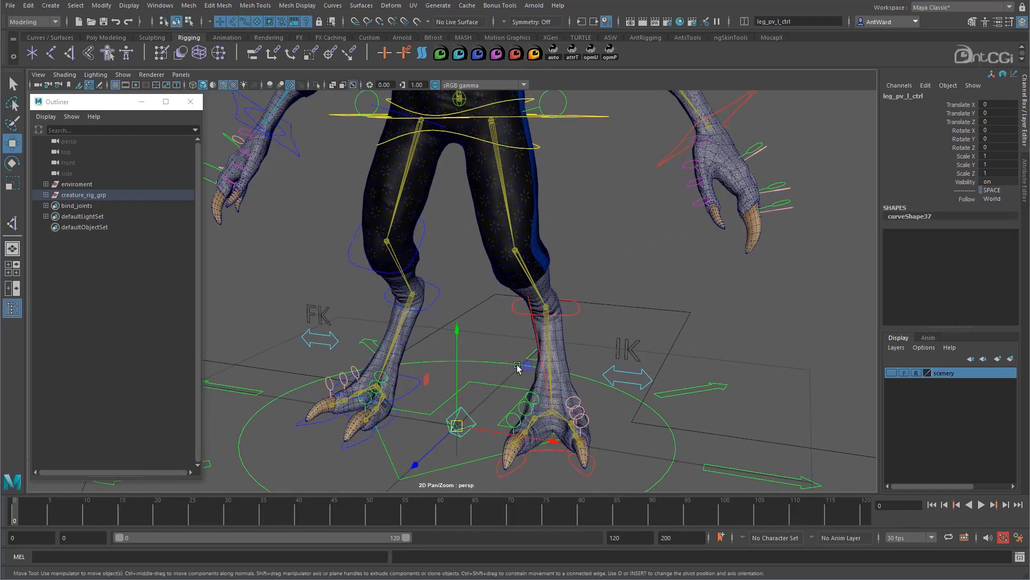
{"action": "left_click", "coordinate": [528, 269]}
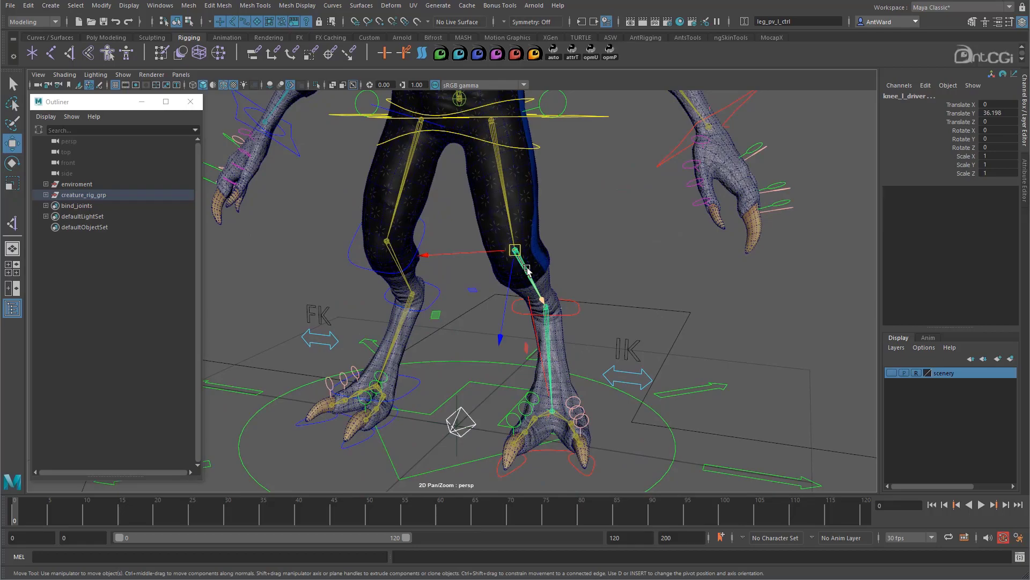
{"action": "left_click", "coordinate": [101, 5]}
{"action": "mouse_move", "coordinate": [137, 65]}
{"action": "left_click", "coordinate": [263, 66]}
Step: Switch the viewport to wireframe display and clear the selection
{"action": "left_click_drag", "start_coordinate": [632, 352], "coordinate": [582, 337], "text": "alt"}
{"action": "left_click", "coordinate": [65, 75]}
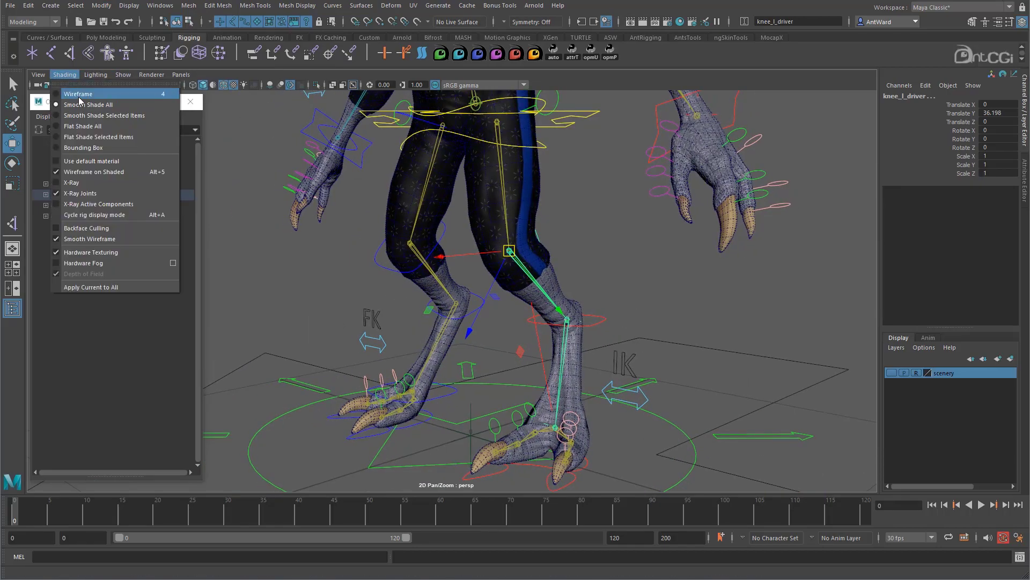
{"action": "left_click", "coordinate": [70, 94]}
{"action": "left_click_drag", "start_coordinate": [511, 327], "coordinate": [514, 342], "text": "alt"}
{"action": "left_click", "coordinate": [596, 253]}
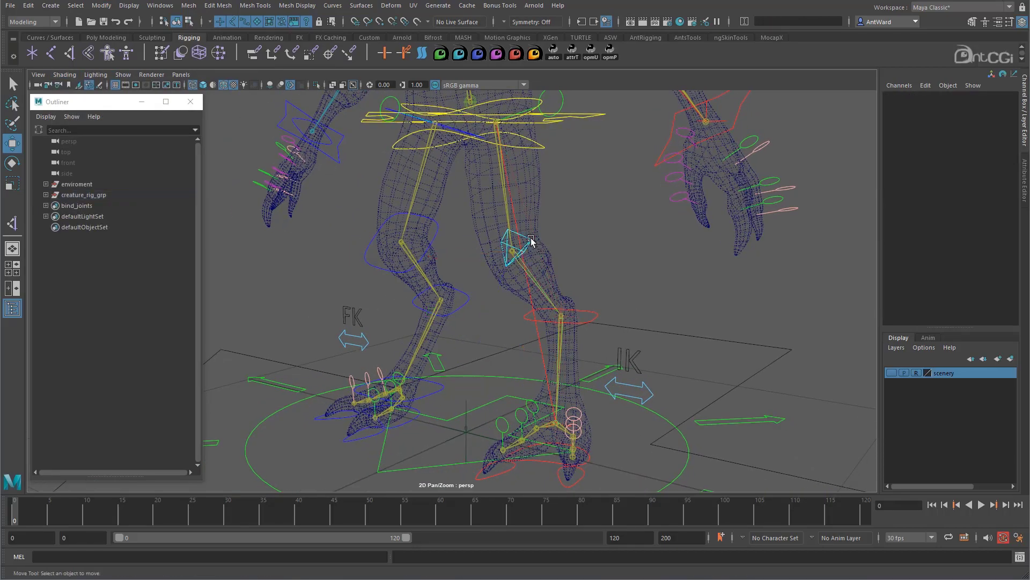
Step: Select leg_pv_l_ctrl at the left knee and set the Rotate tool's step snap to Relative
{"action": "left_click", "coordinate": [531, 239]}
{"action": "key", "text": "e"}
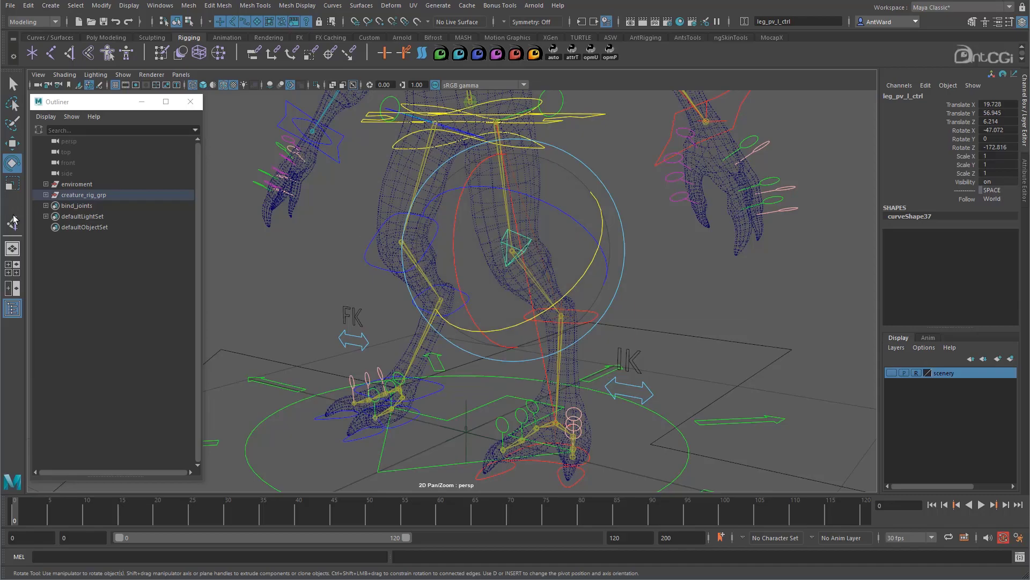
{"action": "double_click", "coordinate": [12, 163]}
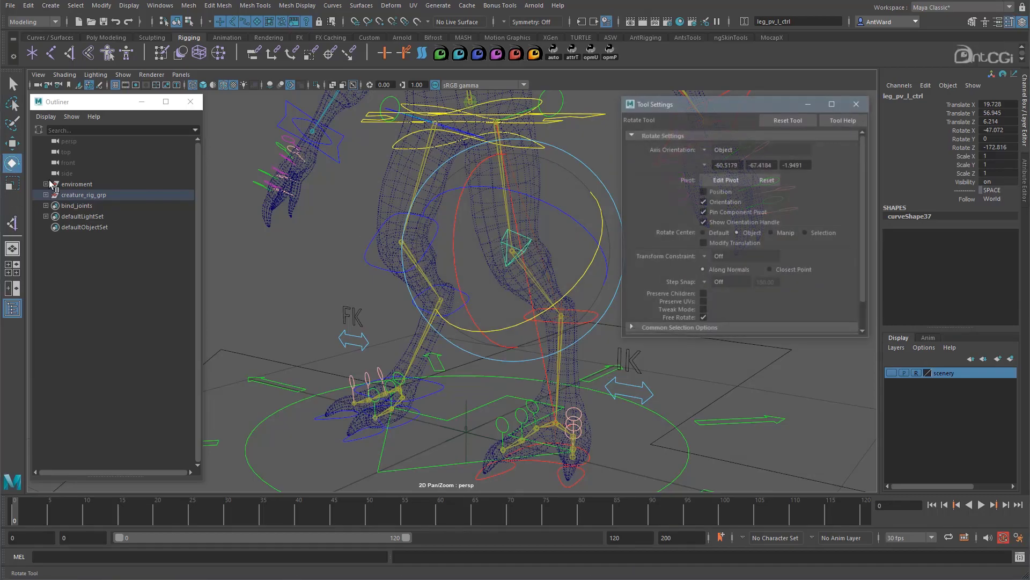
{"action": "left_click", "coordinate": [704, 280]}
{"action": "left_click", "coordinate": [727, 289]}
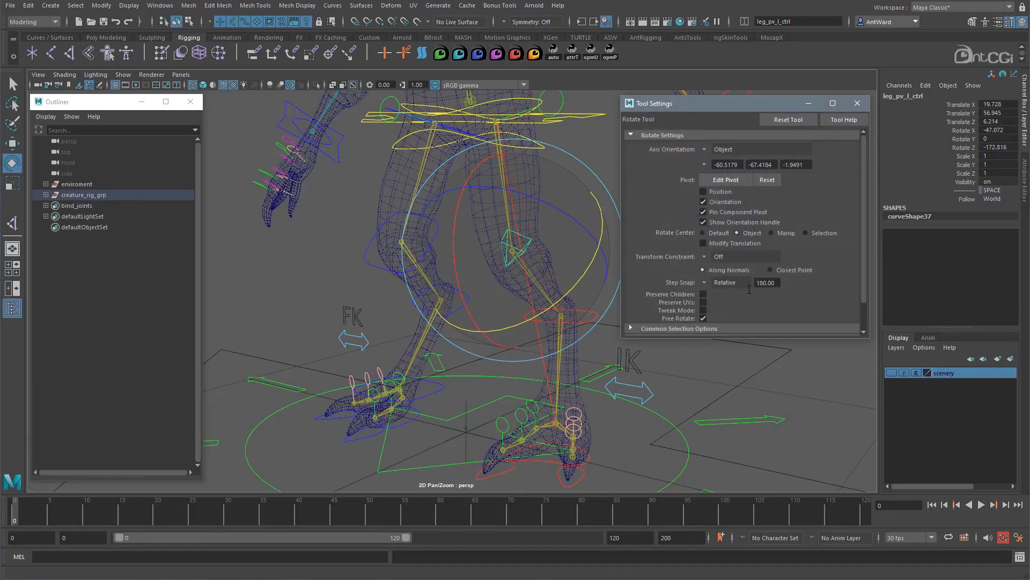
Step: Rotate leg_pv_l_ctrl 180 degrees about its own Y axis at the left knee
{"action": "middle_click_drag", "start_coordinate": [521, 320], "coordinate": [406, 350], "text": "alt"}
{"action": "left_click_drag", "start_coordinate": [398, 347], "coordinate": [495, 245]}
{"action": "key", "text": "w"}
{"action": "mouse_move", "coordinate": [403, 317]}
{"action": "left_mouse_down", "text": "alt"}
{"action": "mouse_move", "coordinate": [378, 317]}
{"action": "mouse_move", "coordinate": [396, 317]}
{"action": "left_mouse_up", "text": "alt"}
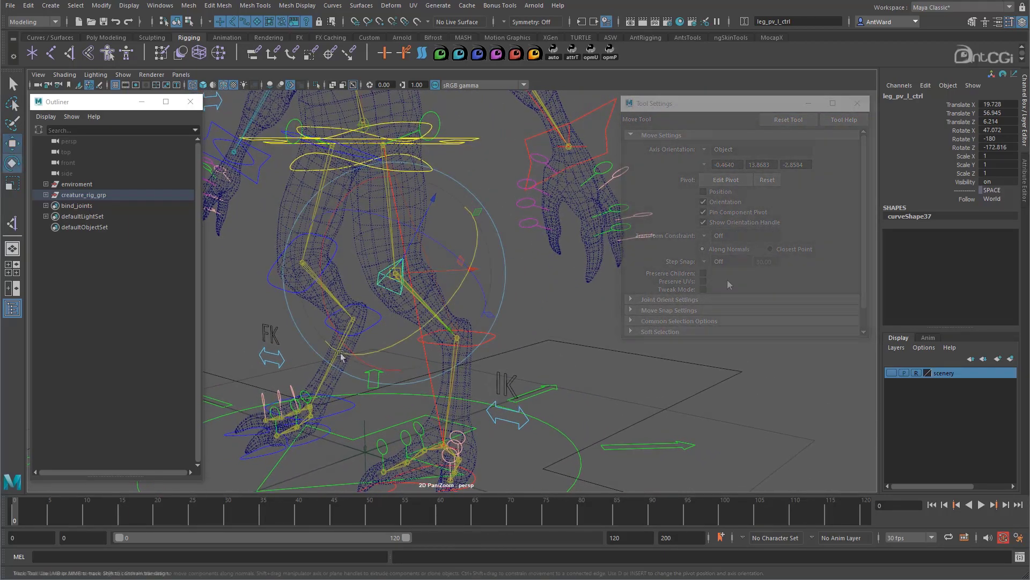
{"action": "mouse_move", "coordinate": [497, 351]}
{"action": "left_mouse_down", "text": "alt"}
{"action": "mouse_move", "coordinate": [524, 350]}
{"action": "mouse_move", "coordinate": [514, 350]}
{"action": "left_mouse_up", "text": "alt"}
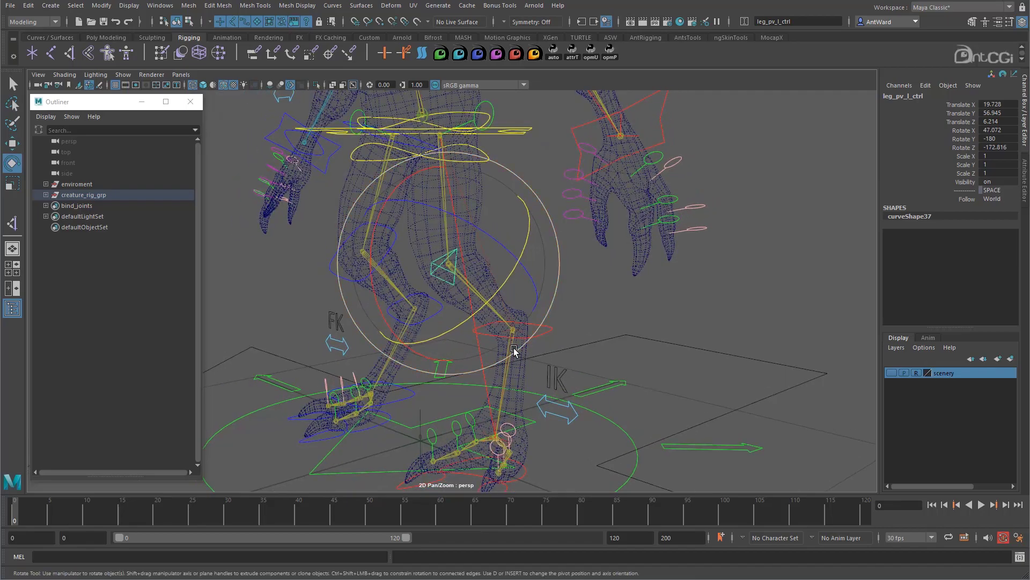
{"action": "key", "text": "w"}
Step: Add a Pole Vector constraint from leg_pv_l_ctrl to calf_l_ikHandle at the left hock
{"action": "left_click_drag", "start_coordinate": [426, 322], "coordinate": [549, 315], "text": "alt"}
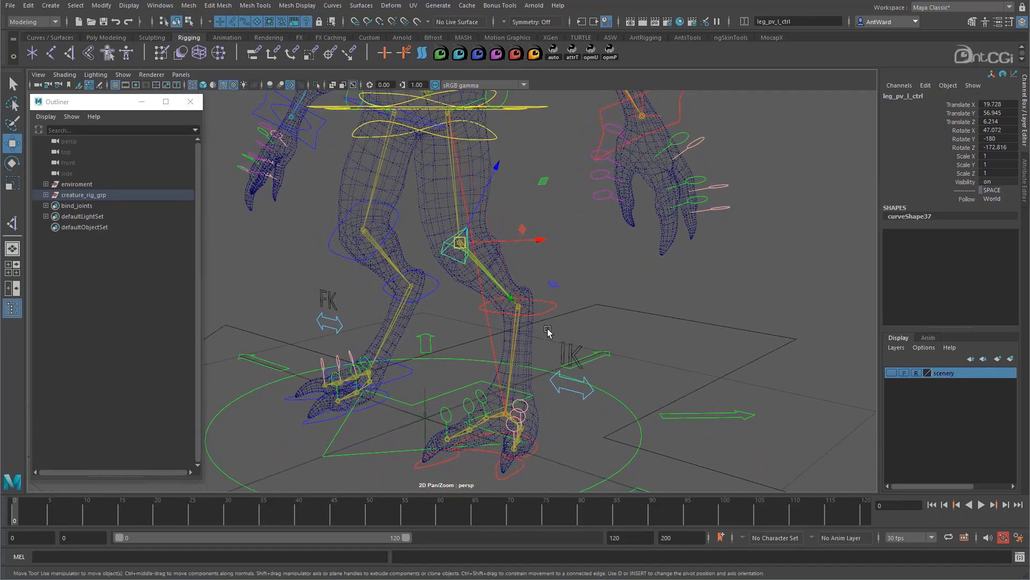
{"action": "left_click", "coordinate": [531, 309]}
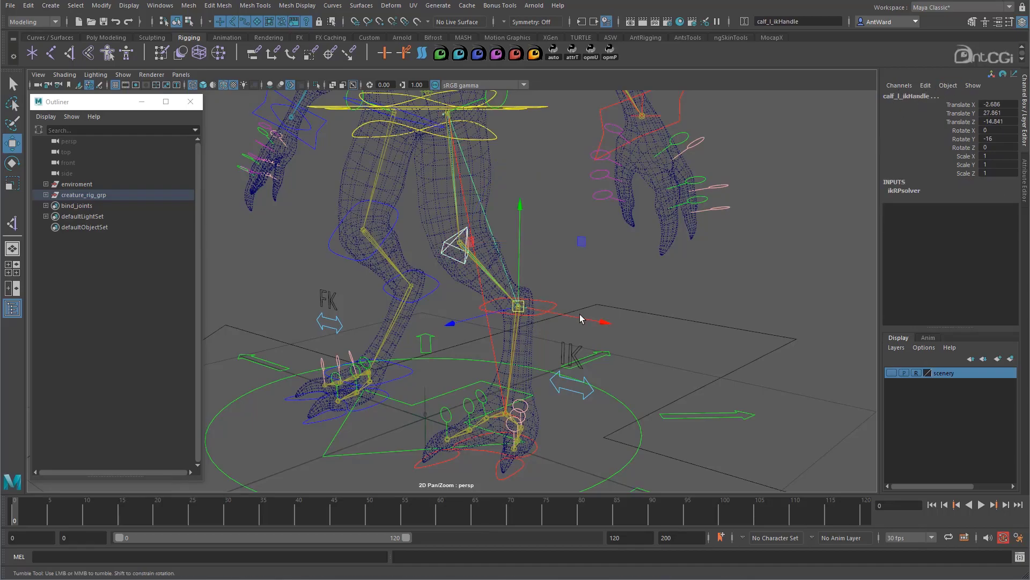
{"action": "left_click_drag", "start_coordinate": [583, 320], "coordinate": [563, 262], "text": "alt"}
{"action": "key", "text": "space"}
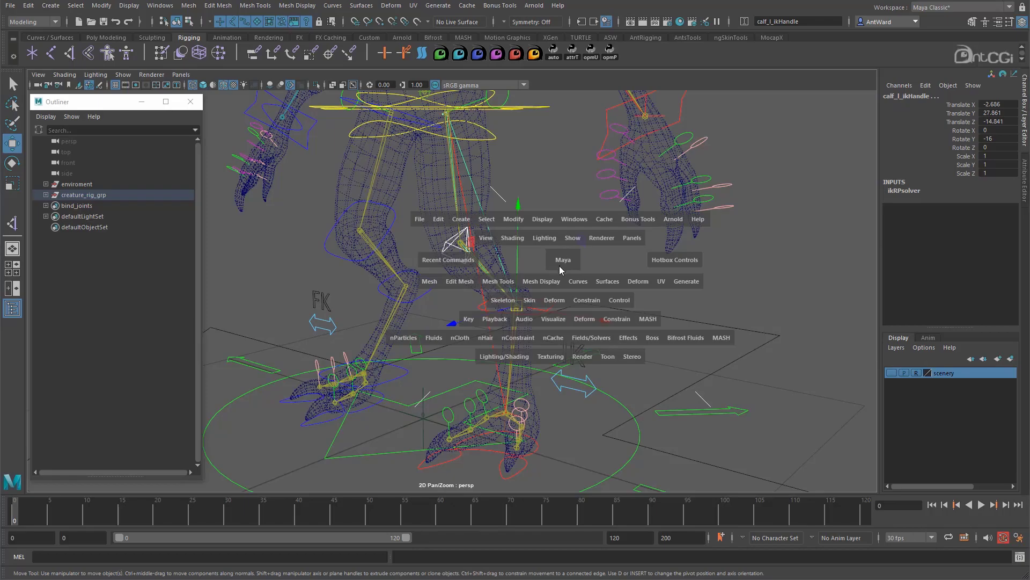
{"action": "left_click", "coordinate": [583, 301]}
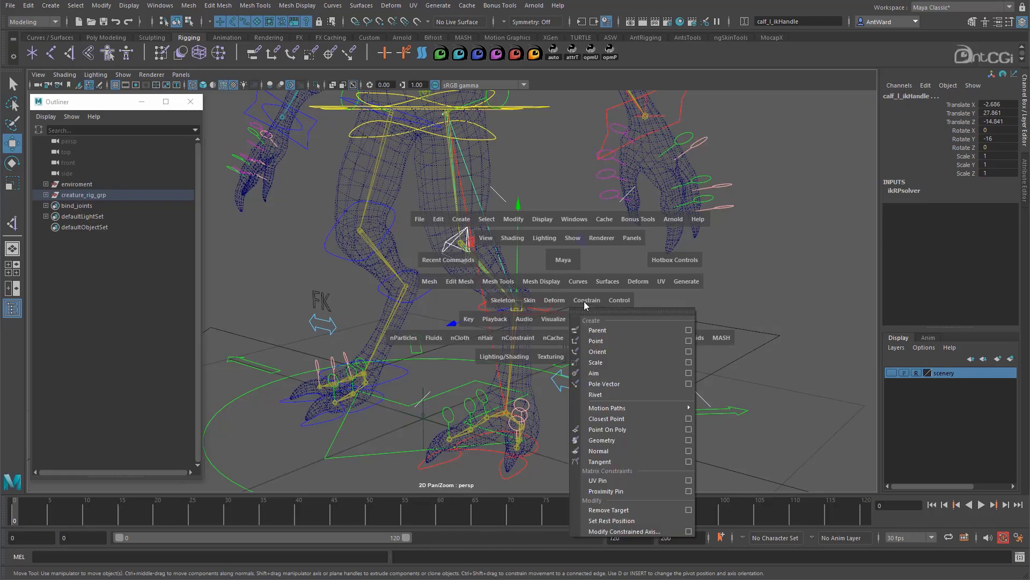
{"action": "left_click", "coordinate": [611, 384]}
Step: Try moving leg_pv_l_ctrl forward from the left knee to test the pole vector constraint, and undo the move
{"action": "left_click_drag", "start_coordinate": [427, 331], "coordinate": [474, 295], "text": "alt"}
{"action": "left_click", "coordinate": [545, 227]}
{"action": "left_click", "coordinate": [454, 242]}
{"action": "left_click_drag", "start_coordinate": [484, 172], "coordinate": [468, 240]}
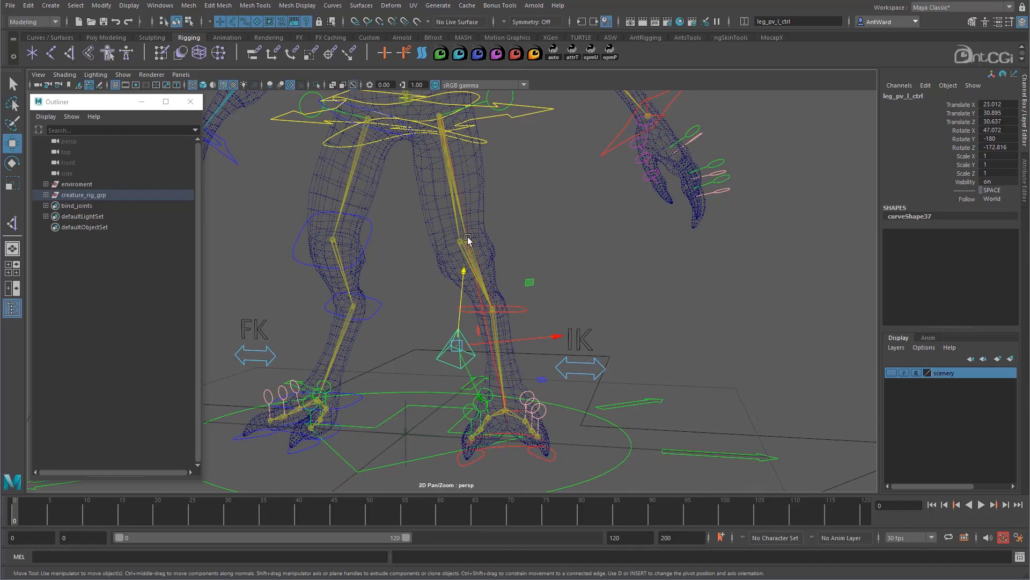
{"action": "key", "text": "ctrl+z"}
Step: Create a locator at the scene origin and duplicate it once
{"action": "right_click_drag", "start_coordinate": [403, 301], "coordinate": [531, 288], "text": "alt"}
{"action": "left_click", "coordinate": [665, 316]}
{"action": "left_click_drag", "start_coordinate": [670, 319], "coordinate": [596, 312], "text": "alt"}
{"action": "right_click_drag", "start_coordinate": [596, 311], "coordinate": [467, 292], "text": "alt"}
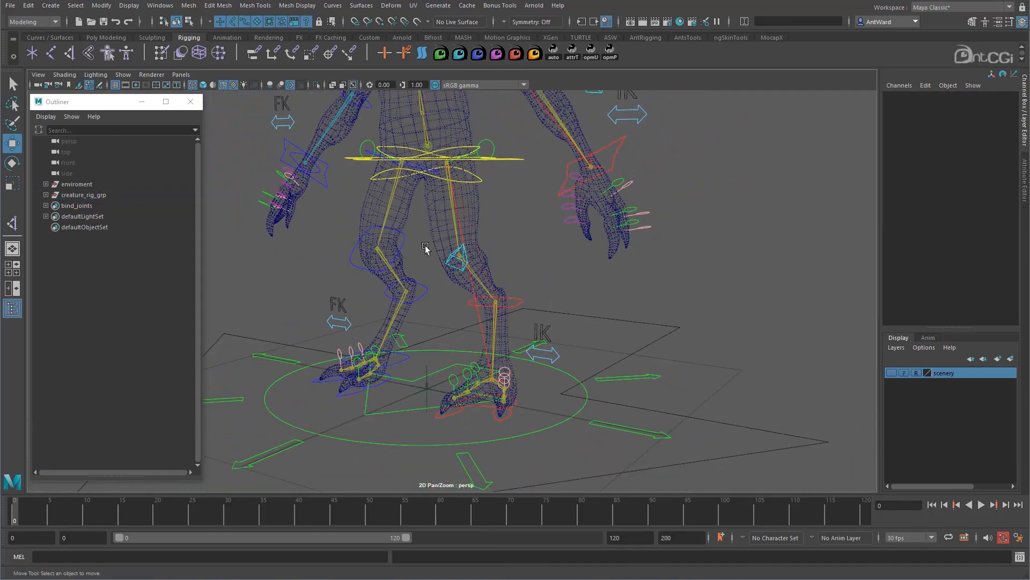
{"action": "left_click", "coordinate": [52, 6]}
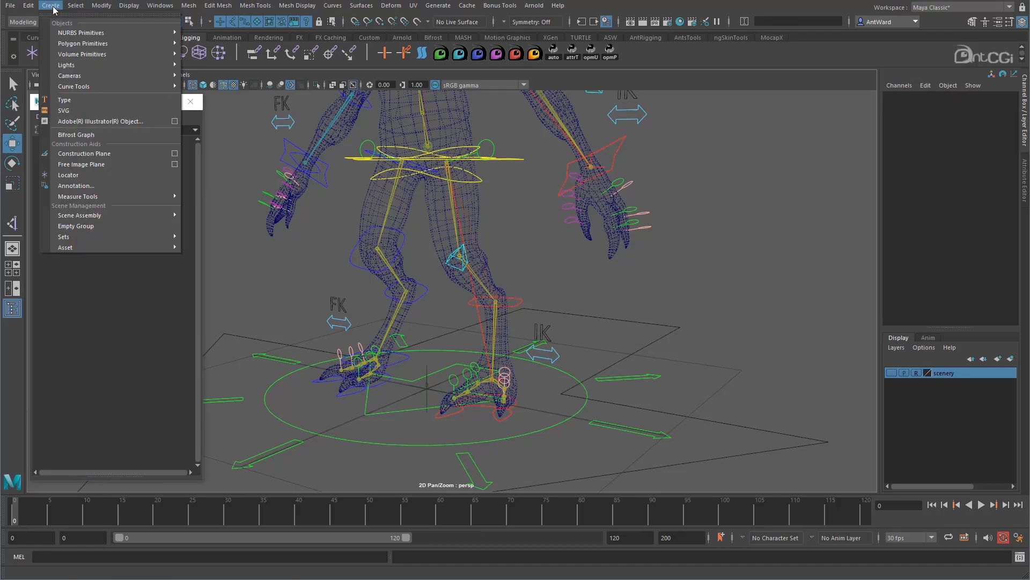
{"action": "left_click", "coordinate": [89, 176]}
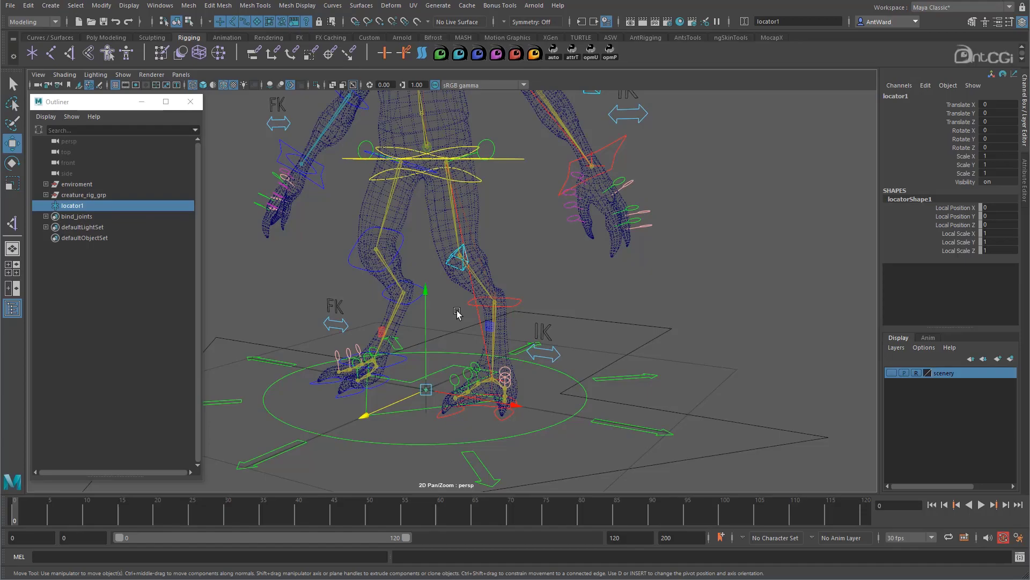
{"action": "key", "text": "ctrl+d"}
Step: Match all transforms of locator1 and locator2 to the knee_l_driver joint
{"action": "left_click", "coordinate": [72, 206], "text": "ctrl"}
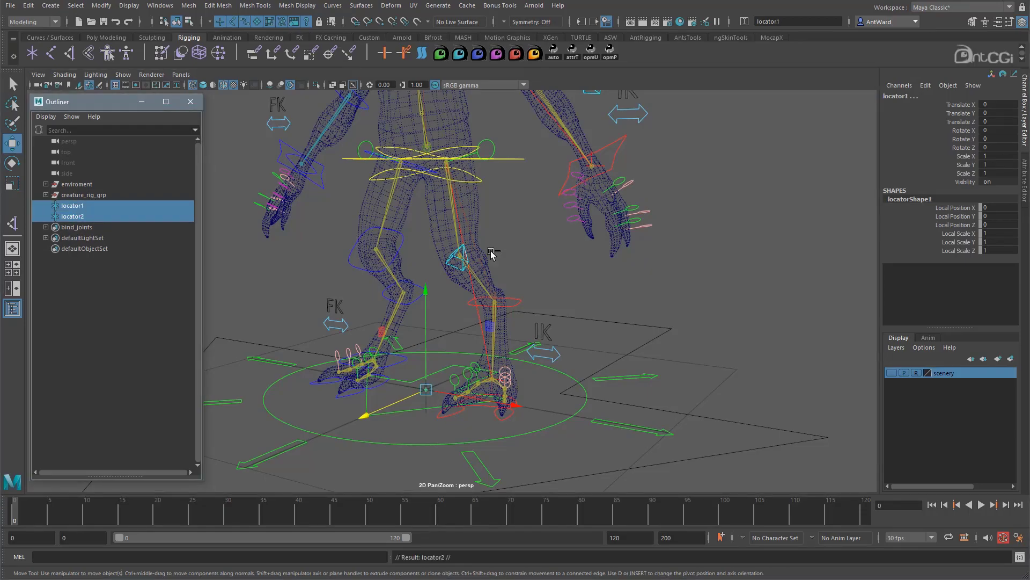
{"action": "left_click", "coordinate": [476, 273], "text": "shift"}
{"action": "left_click", "coordinate": [101, 4]}
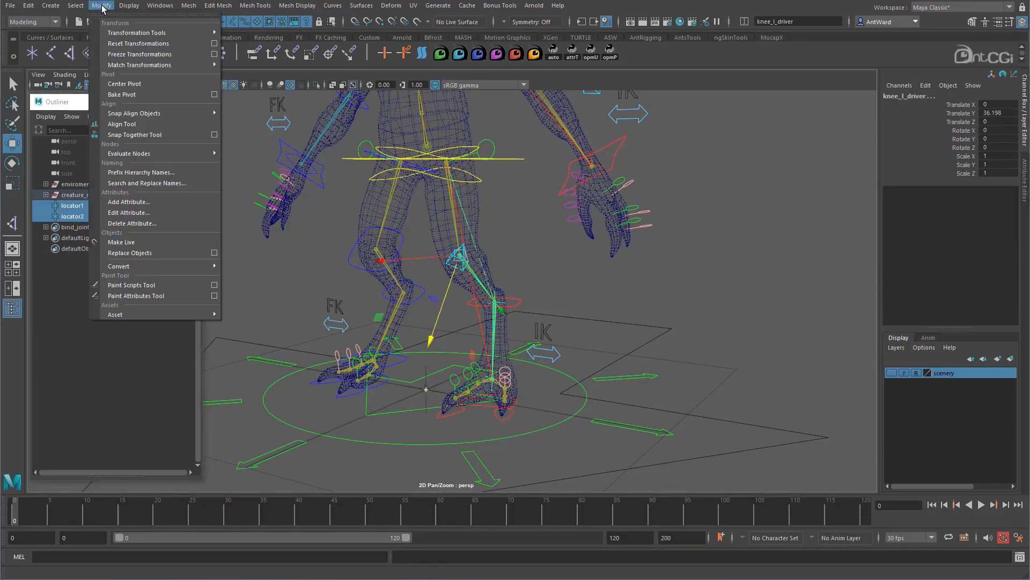
{"action": "mouse_move", "coordinate": [139, 65]}
{"action": "left_click", "coordinate": [252, 66]}
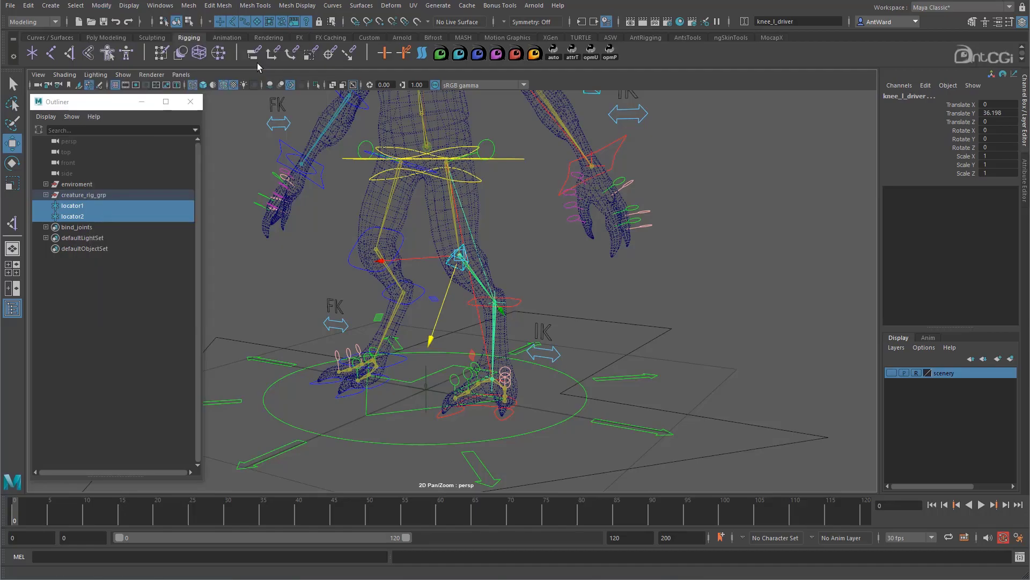
Step: Scale both locators at the left knee up uniformly to about 12.6
{"action": "left_click", "coordinate": [82, 217], "text": "shift"}
{"action": "key", "text": "r"}
{"action": "left_click_drag", "start_coordinate": [465, 255], "coordinate": [532, 257]}
{"action": "key", "text": "w"}
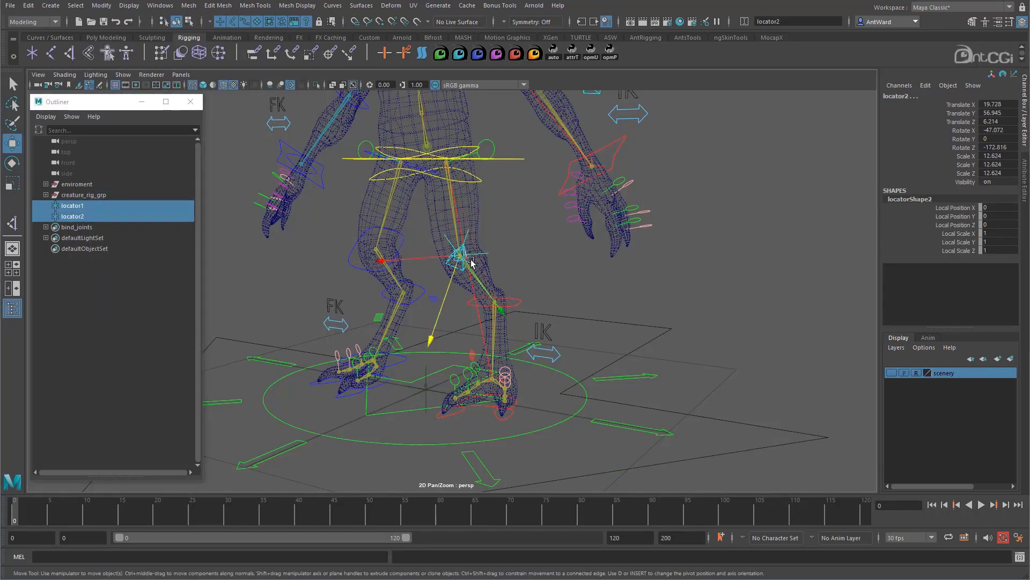
Step: Set the Move tool's step snap to Relative and move both locators 30 units along their Z axis, in front of the knee
{"action": "double_click", "coordinate": [11, 143]}
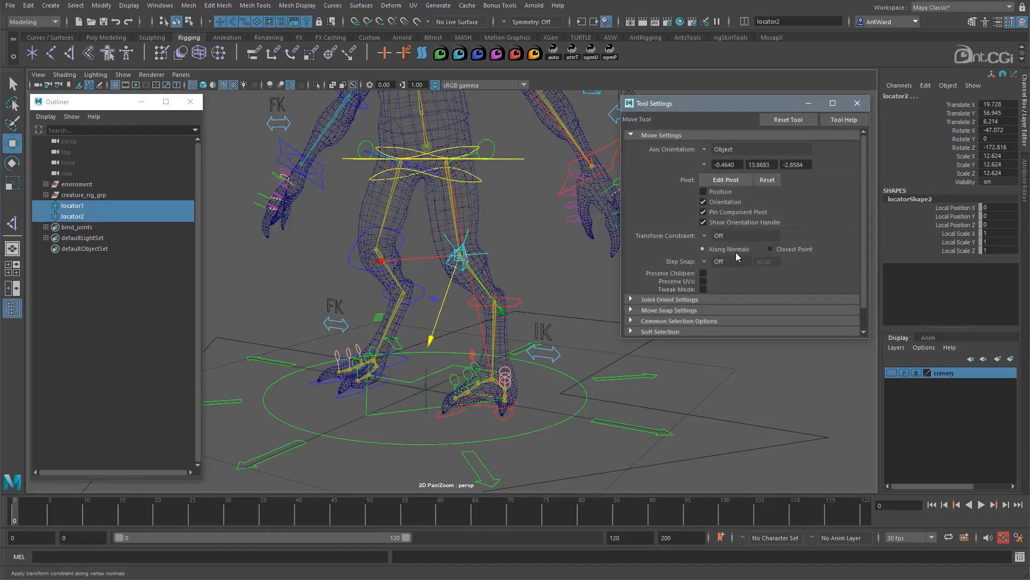
{"action": "left_click", "coordinate": [708, 261]}
{"action": "left_click", "coordinate": [721, 272]}
{"action": "left_click_drag", "start_coordinate": [464, 277], "coordinate": [439, 330], "text": "alt"}
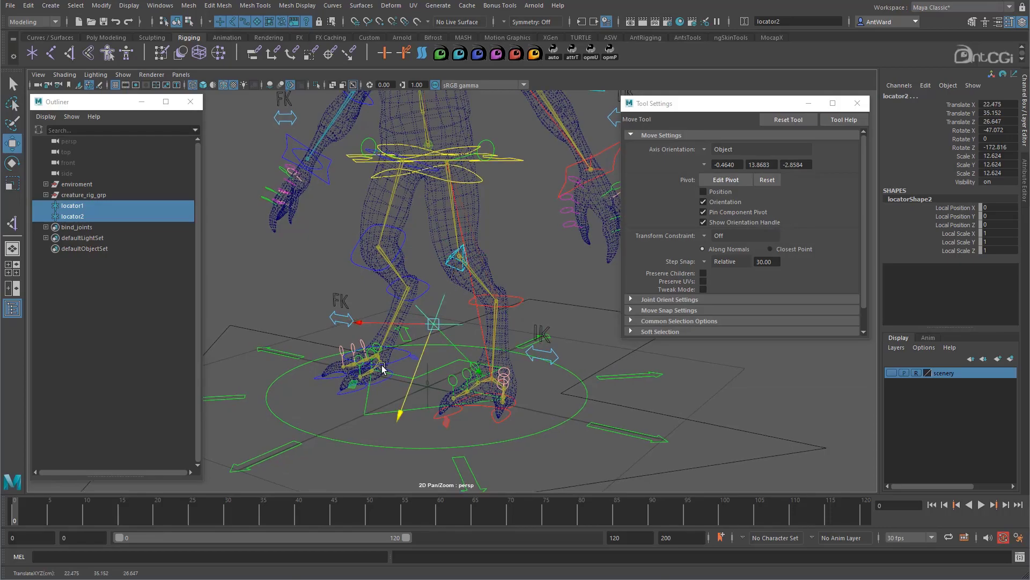
Step: Parent locator2 under the knee_l_ik joint in the leg_l_grp hierarchy
{"action": "right_click_drag", "start_coordinate": [382, 378], "coordinate": [656, 357], "text": "alt"}
{"action": "left_click", "coordinate": [484, 265]}
{"action": "key", "text": "f"}
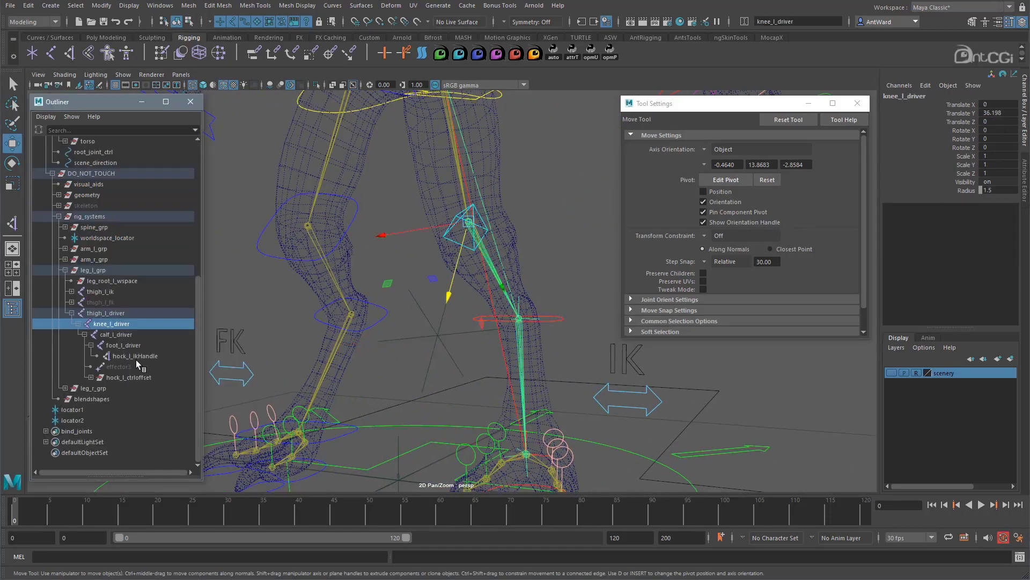
{"action": "left_click", "coordinate": [72, 313]}
{"action": "left_click", "coordinate": [71, 356]}
{"action": "left_click", "coordinate": [106, 366]}
{"action": "left_click_drag", "start_coordinate": [423, 303], "coordinate": [401, 299], "text": "alt"}
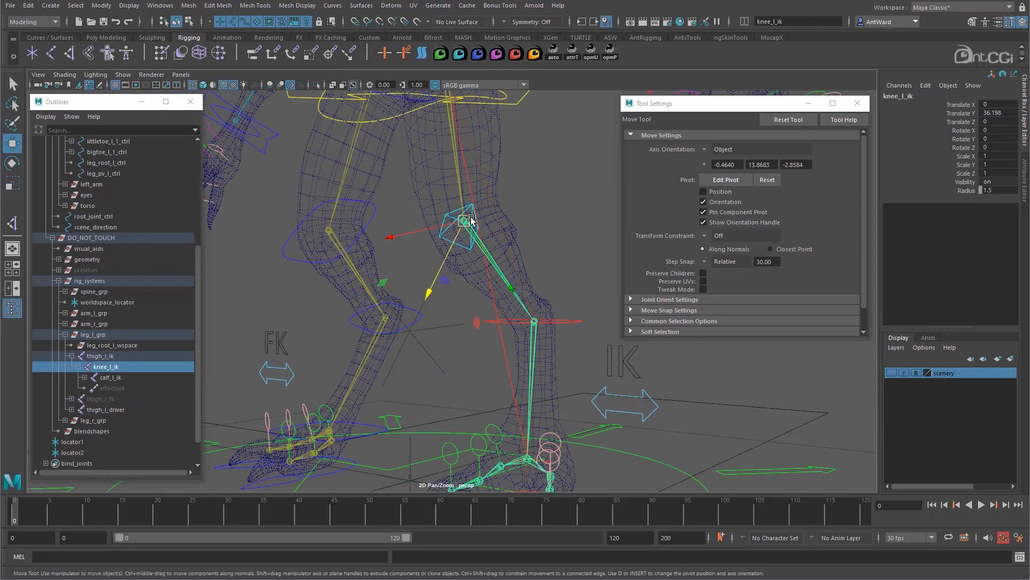
{"action": "scroll", "coordinate": [155, 377], "scroll_direction": "down", "scroll_amount": 2}
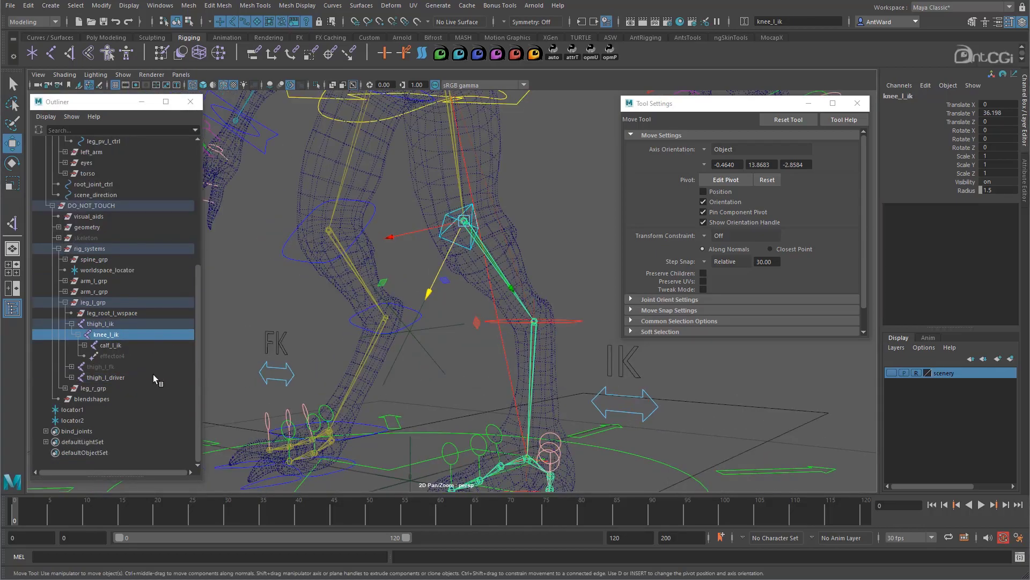
{"action": "left_click", "coordinate": [81, 421]}
{"action": "middle_click_drag", "start_coordinate": [92, 420], "coordinate": [113, 339]}
Step: Move leg_pv_l_ctrl 30 units forward along its own Z axis, away from the left knee
{"action": "left_click_drag", "start_coordinate": [409, 248], "coordinate": [412, 249], "text": "alt"}
{"action": "left_click", "coordinate": [450, 214]}
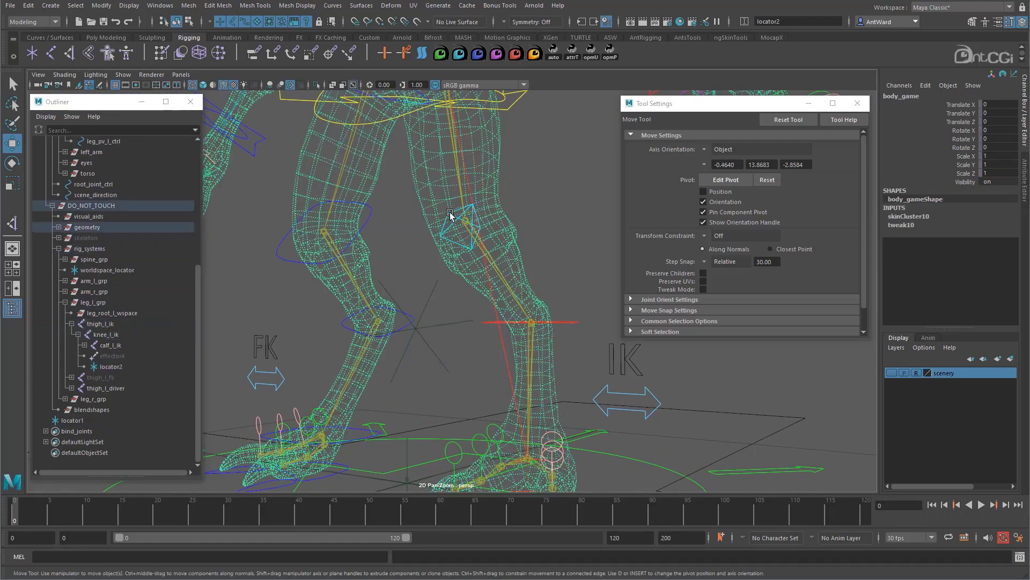
{"action": "left_click", "coordinate": [472, 231]}
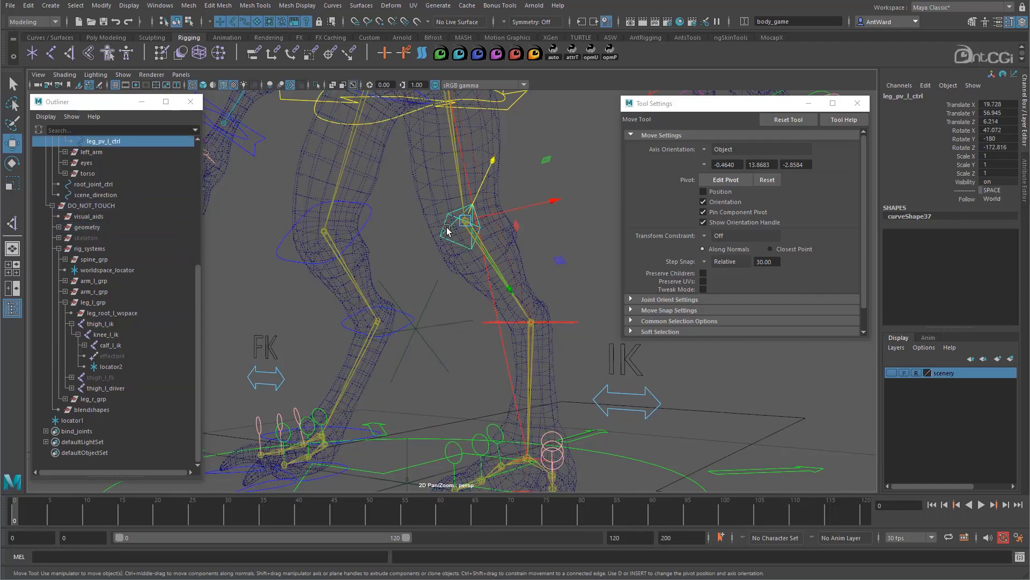
{"action": "left_click_drag", "start_coordinate": [476, 289], "coordinate": [434, 298], "text": "alt"}
{"action": "left_click_drag", "start_coordinate": [489, 163], "coordinate": [446, 254]}
{"action": "left_click_drag", "start_coordinate": [412, 391], "coordinate": [431, 346], "text": "alt"}
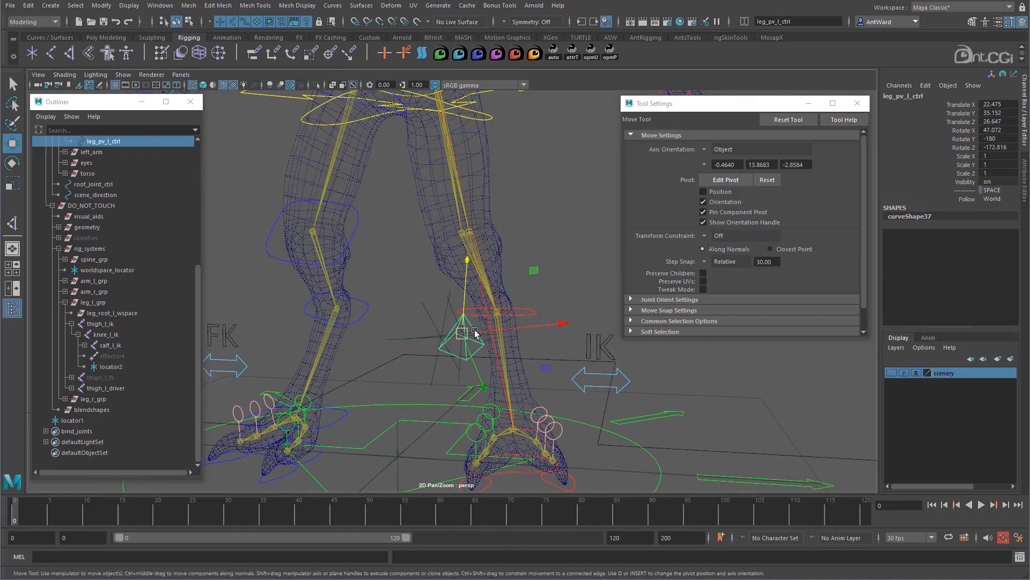
Step: Turn off the Move tool's step snap and close the tool settings
{"action": "left_click", "coordinate": [706, 260]}
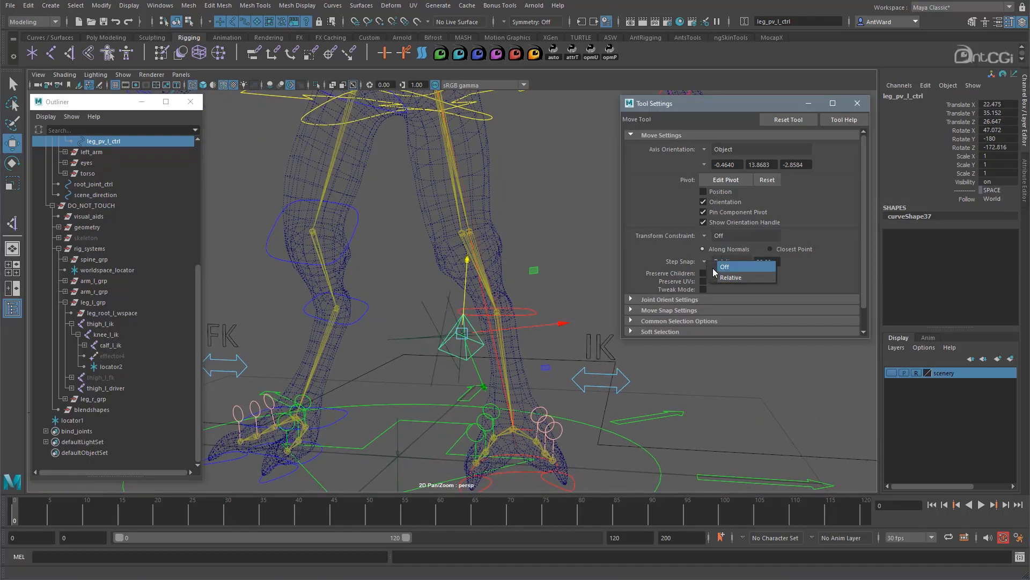
{"action": "left_click", "coordinate": [713, 268]}
{"action": "middle_click_drag", "start_coordinate": [392, 366], "coordinate": [322, 323], "text": "alt"}
{"action": "left_click_drag", "start_coordinate": [322, 323], "coordinate": [394, 324], "text": "alt"}
{"action": "right_click_drag", "start_coordinate": [394, 324], "coordinate": [590, 308], "text": "alt"}
{"action": "left_click_drag", "start_coordinate": [503, 332], "coordinate": [525, 325], "text": "alt"}
{"action": "right_click_drag", "start_coordinate": [524, 326], "coordinate": [575, 321], "text": "alt"}
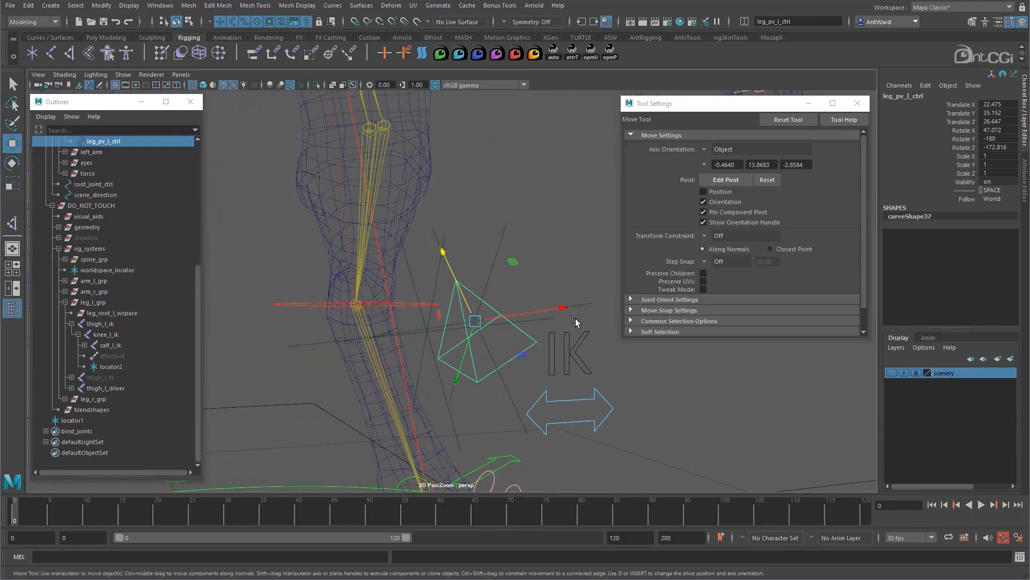
{"action": "left_click", "coordinate": [858, 104]}
Step: Move leg_pv_l_ctrl along its own X axis to Translate X 27.267, aligning it between the two locators' positions using locator1 as the reference
{"action": "right_click_drag", "start_coordinate": [586, 264], "coordinate": [591, 297], "text": "alt"}
{"action": "left_click_drag", "start_coordinate": [558, 312], "coordinate": [611, 315]}
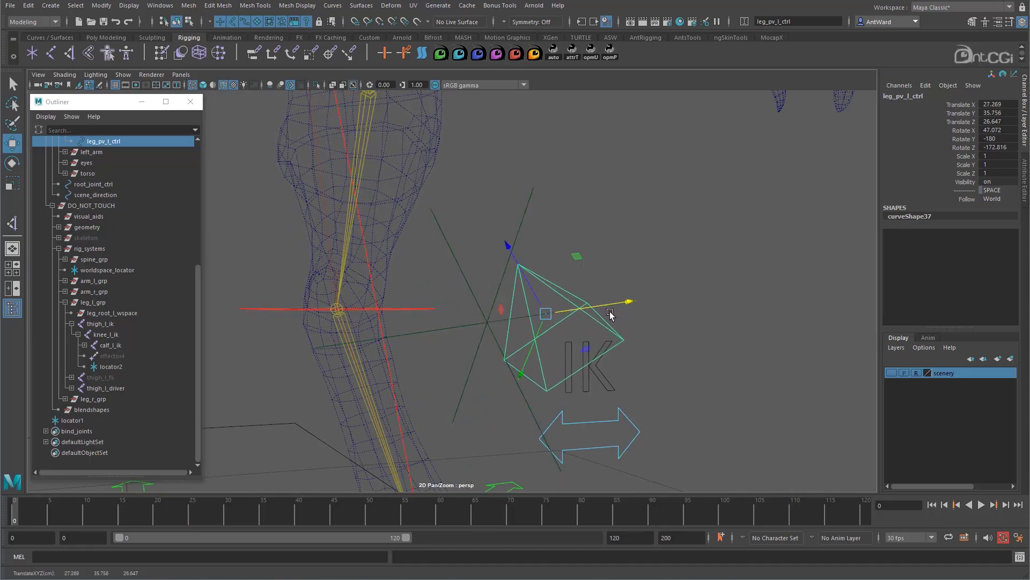
{"action": "left_click_drag", "start_coordinate": [533, 361], "coordinate": [549, 344], "text": "alt"}
{"action": "right_click_drag", "start_coordinate": [552, 344], "coordinate": [716, 340], "text": "alt"}
{"action": "middle_click_drag", "start_coordinate": [601, 315], "coordinate": [479, 363], "text": "alt"}
{"action": "left_click_drag", "start_coordinate": [543, 315], "coordinate": [544, 314]}
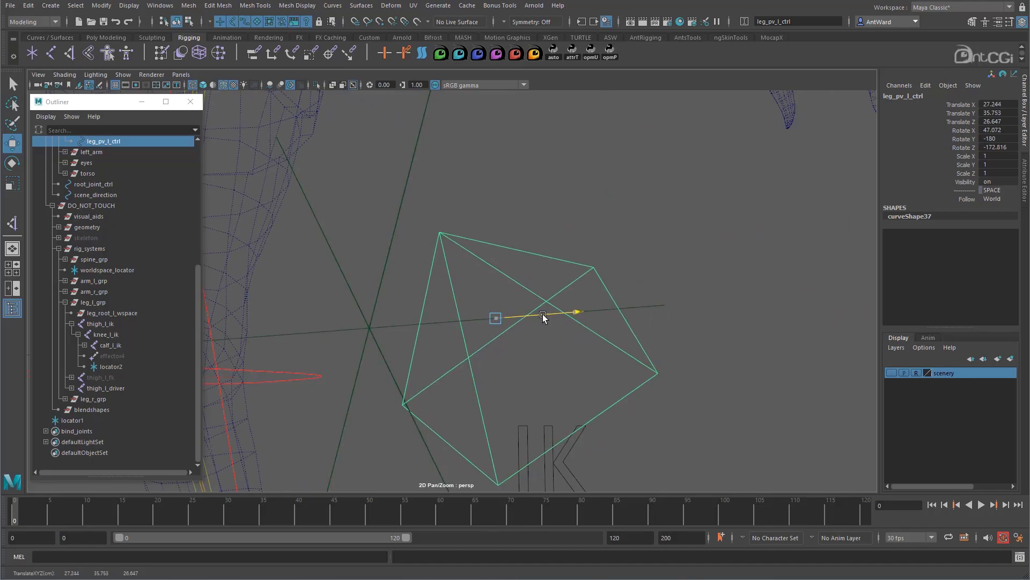
Step: Select leg_l_ctrl and scrub its IK FK Switch to check that the knee stays aligned between both modes
{"action": "right_click_drag", "start_coordinate": [681, 374], "coordinate": [506, 315], "text": "alt"}
{"action": "left_click_drag", "start_coordinate": [506, 315], "coordinate": [426, 324], "text": "alt"}
{"action": "right_click_drag", "start_coordinate": [475, 320], "coordinate": [441, 305], "text": "alt"}
{"action": "left_click_drag", "start_coordinate": [441, 304], "coordinate": [592, 327], "text": "alt"}
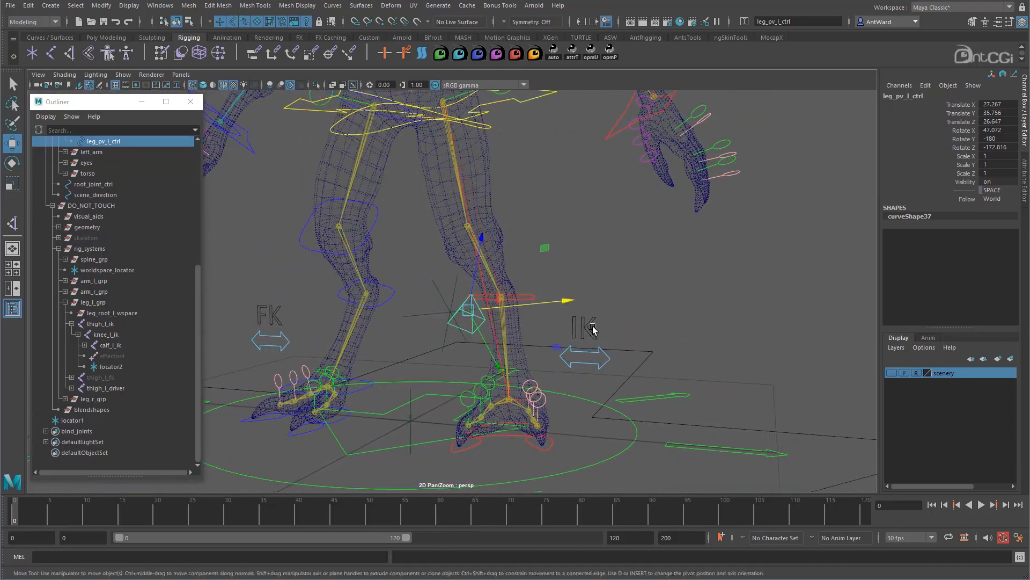
{"action": "left_click", "coordinate": [608, 355]}
{"action": "left_click", "coordinate": [955, 199]}
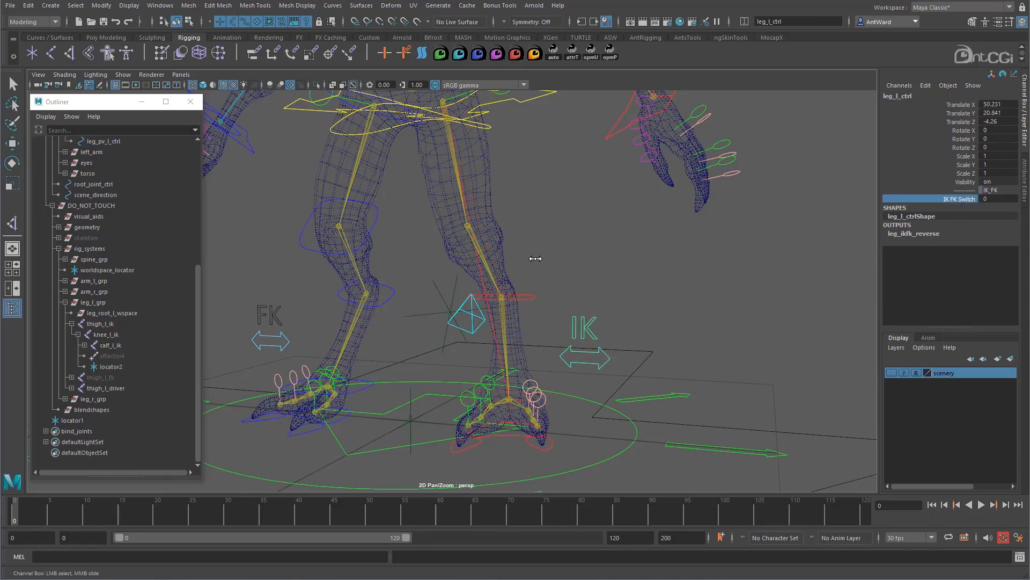
Step: Select both locators in front of the left knee and delete them
{"action": "right_click_drag", "start_coordinate": [446, 265], "coordinate": [531, 300], "text": "alt"}
{"action": "left_click_drag", "start_coordinate": [430, 299], "coordinate": [422, 309]}
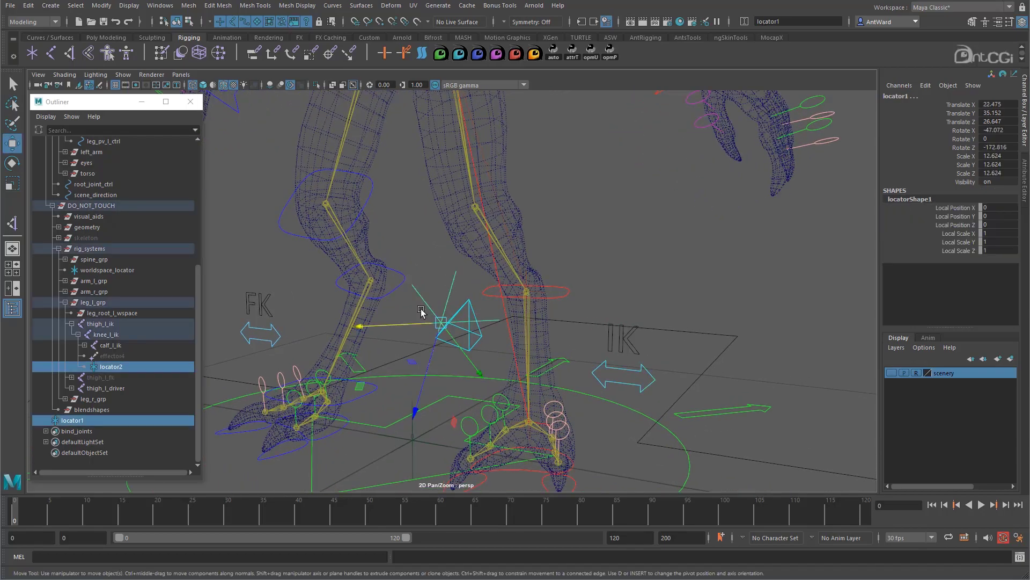
{"action": "left_click", "coordinate": [421, 311]}
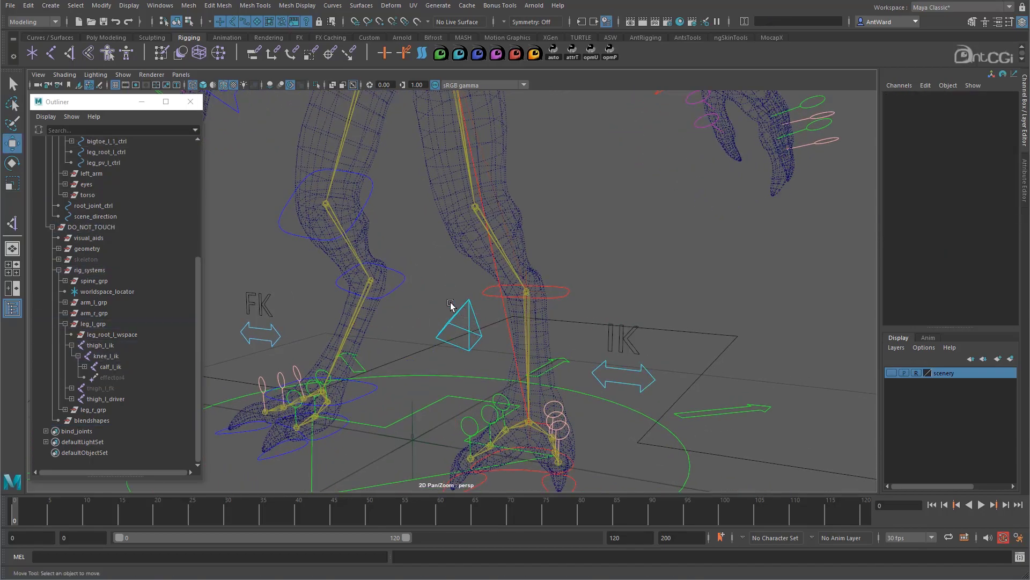
Step: Transfer leg_pv_l_ctrl's translation and rotation into its offset parent matrix, with its attributes shown in the Attribute Editor
{"action": "left_click", "coordinate": [465, 320]}
{"action": "left_click_drag", "start_coordinate": [466, 320], "coordinate": [826, 217], "text": "alt"}
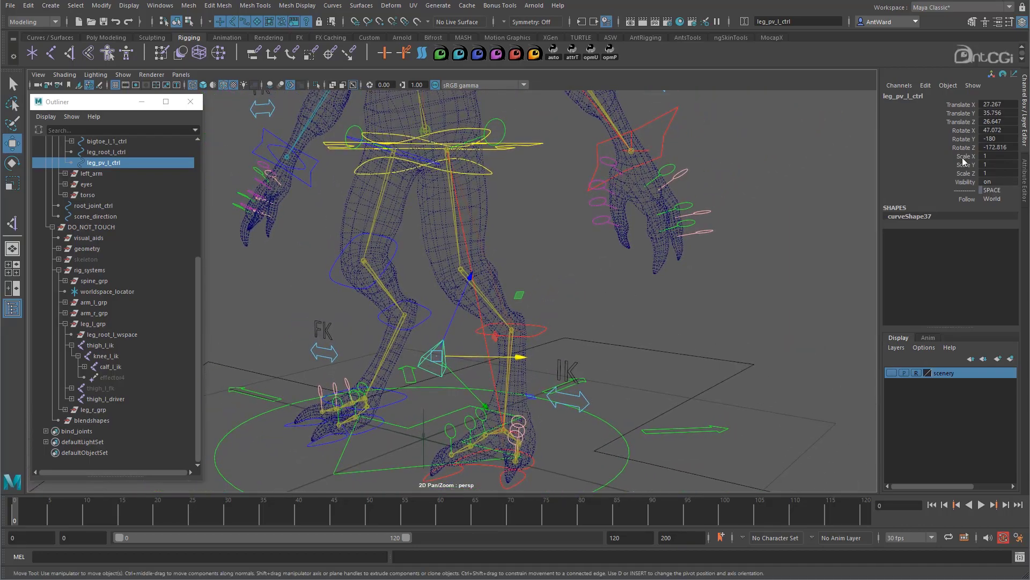
{"action": "left_click", "coordinate": [1025, 177]}
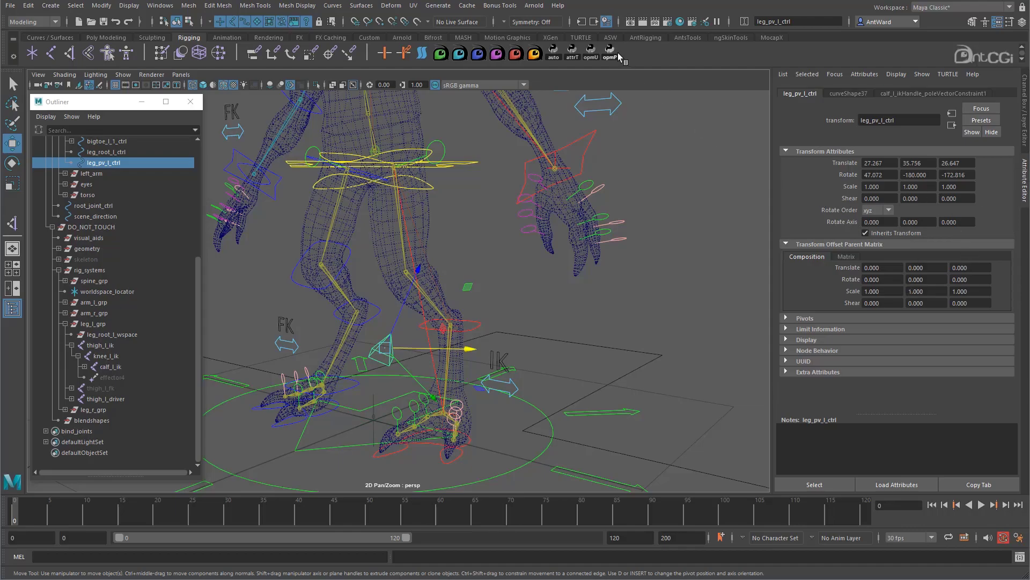
Step: Try moving the zeroed leg_pv_l_ctrl to test the left knee, and undo the move
{"action": "left_click_drag", "start_coordinate": [352, 363], "coordinate": [414, 346], "text": "alt"}
{"action": "left_click", "coordinate": [497, 285]}
{"action": "left_click", "coordinate": [404, 347]}
{"action": "key", "text": "ctrl+z"}
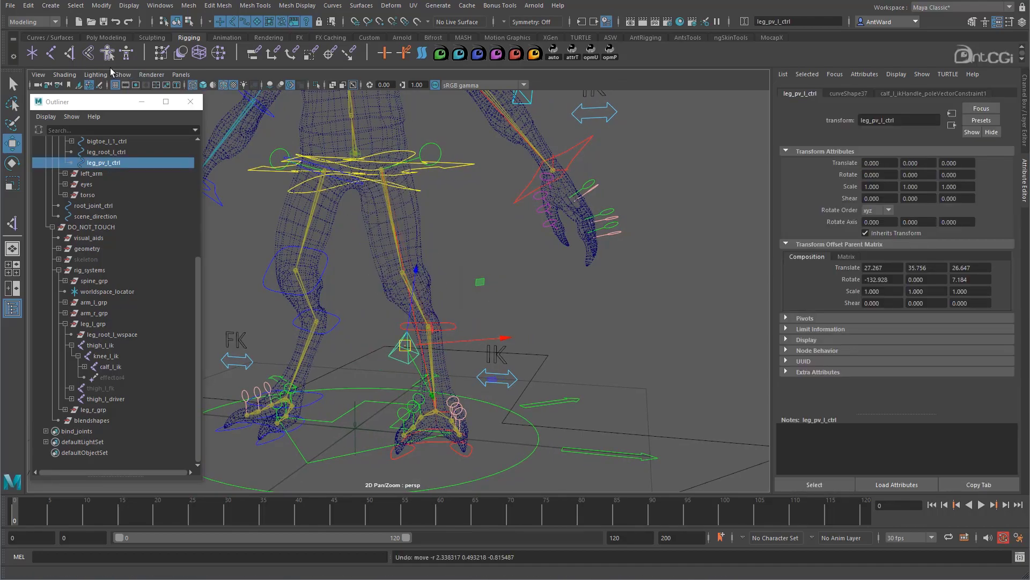
Step: Switch the viewport shading from wireframe to Smooth Shade All
{"action": "left_click", "coordinate": [64, 74]}
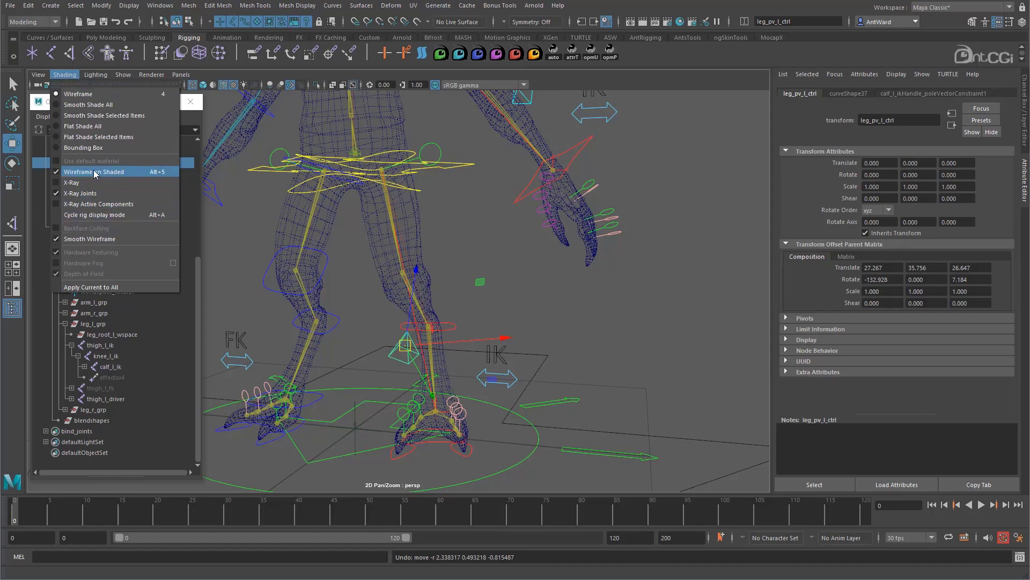
{"action": "left_click", "coordinate": [90, 106]}
{"action": "left_click_drag", "start_coordinate": [580, 382], "coordinate": [531, 386], "text": "alt"}
{"action": "right_click_drag", "start_coordinate": [532, 387], "coordinate": [488, 378], "text": "alt"}
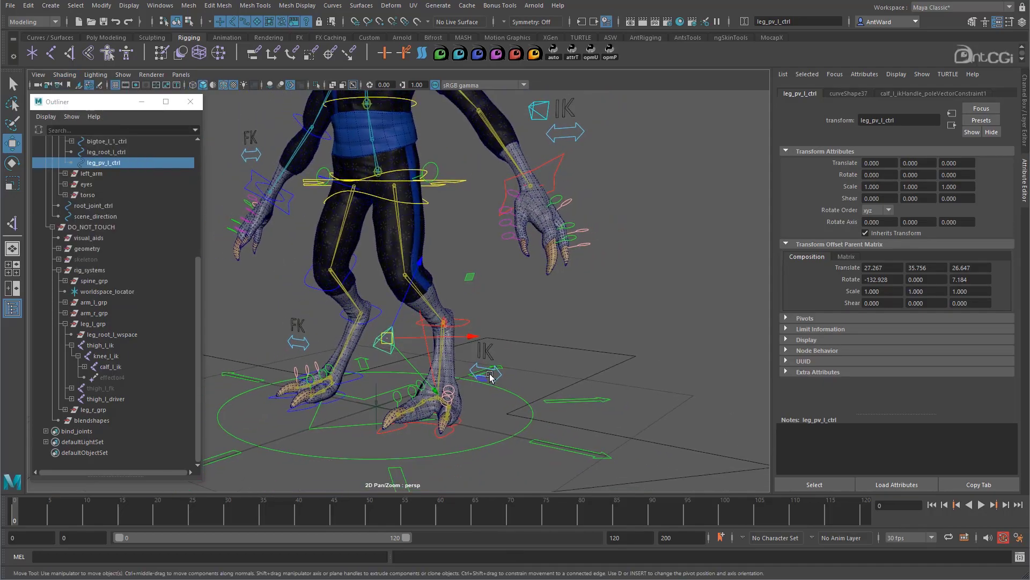
Step: Set root_ctrl's Rig Systems attribute to Hide in the channel values
{"action": "left_click", "coordinate": [581, 398]}
{"action": "left_click", "coordinate": [1023, 114]}
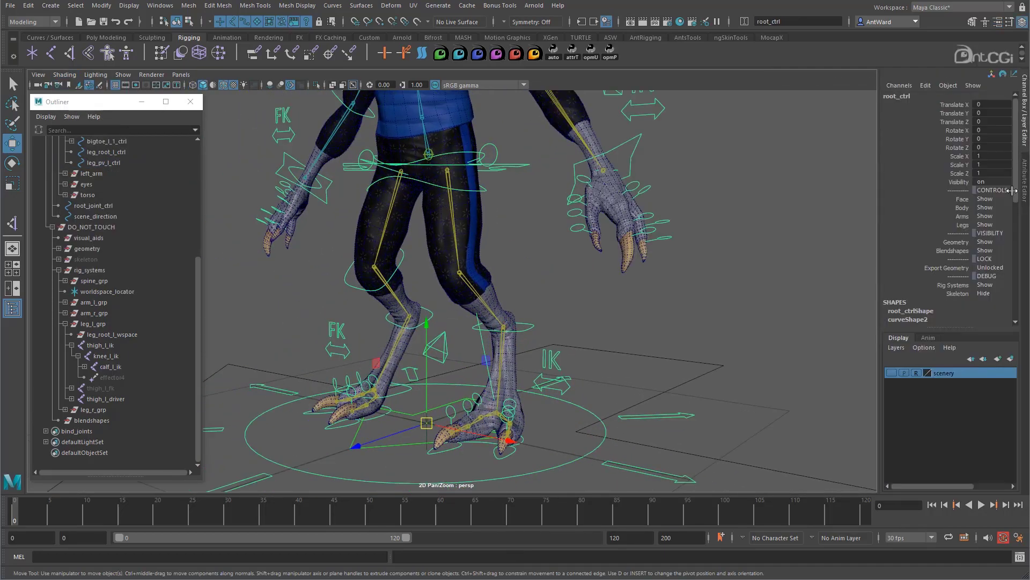
{"action": "left_click", "coordinate": [957, 286]}
{"action": "middle_click_drag", "start_coordinate": [770, 337], "coordinate": [714, 336]}
{"action": "left_click_drag", "start_coordinate": [424, 359], "coordinate": [457, 339], "text": "alt"}
Step: Try moving the pole vector control in front of the left knee, and undo the changes
{"action": "left_click", "coordinate": [441, 360]}
{"action": "key", "text": "w"}
{"action": "key", "text": "ctrl+z"}
{"action": "key", "text": "ctrl+z"}
{"action": "key", "text": "ctrl+z"}
Step: Raise the left foot's IK control and move leg_pv_l_ctrl to about X -12.9, Y -2.9, Z -3.3
{"action": "left_click", "coordinate": [525, 444]}
{"action": "left_click_drag", "start_coordinate": [491, 416], "coordinate": [542, 334]}
{"action": "left_click", "coordinate": [460, 357]}
{"action": "left_click_drag", "start_coordinate": [460, 346], "coordinate": [420, 352]}
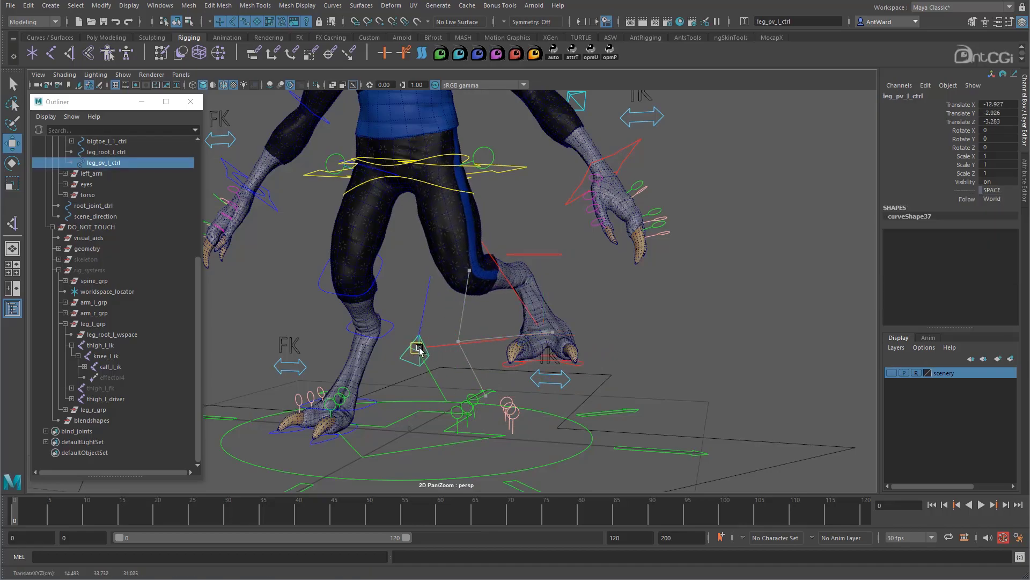
Step: Move hock_l_ik_ctrl to about 11.5 in Translate Z to test the left hock
{"action": "left_click_drag", "start_coordinate": [574, 270], "coordinate": [485, 258]}
{"action": "left_click", "coordinate": [567, 270]}
{"action": "left_click_drag", "start_coordinate": [362, 341], "coordinate": [510, 355], "text": "alt"}
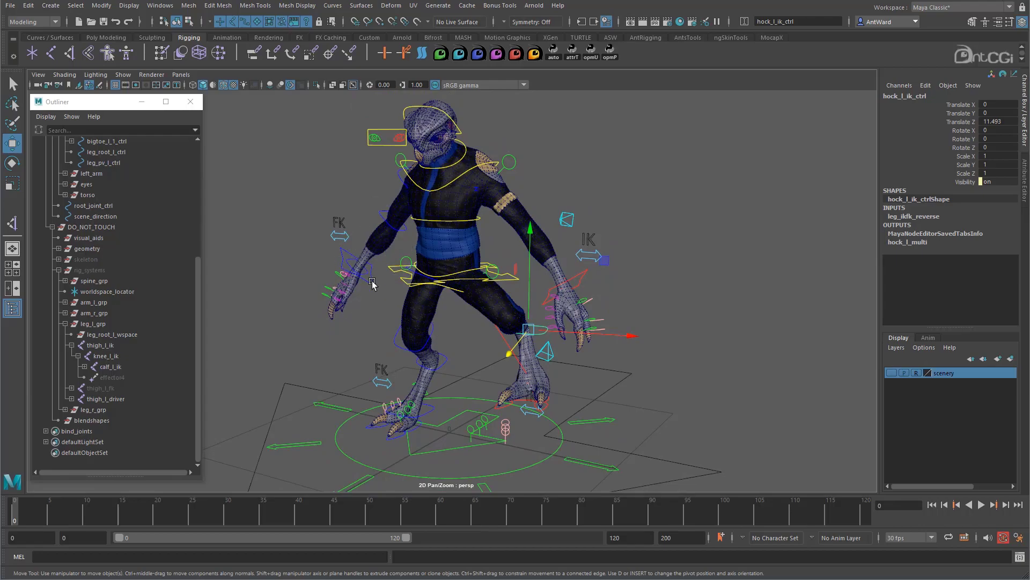
{"action": "left_click_drag", "start_coordinate": [558, 410], "coordinate": [573, 391], "text": "alt"}
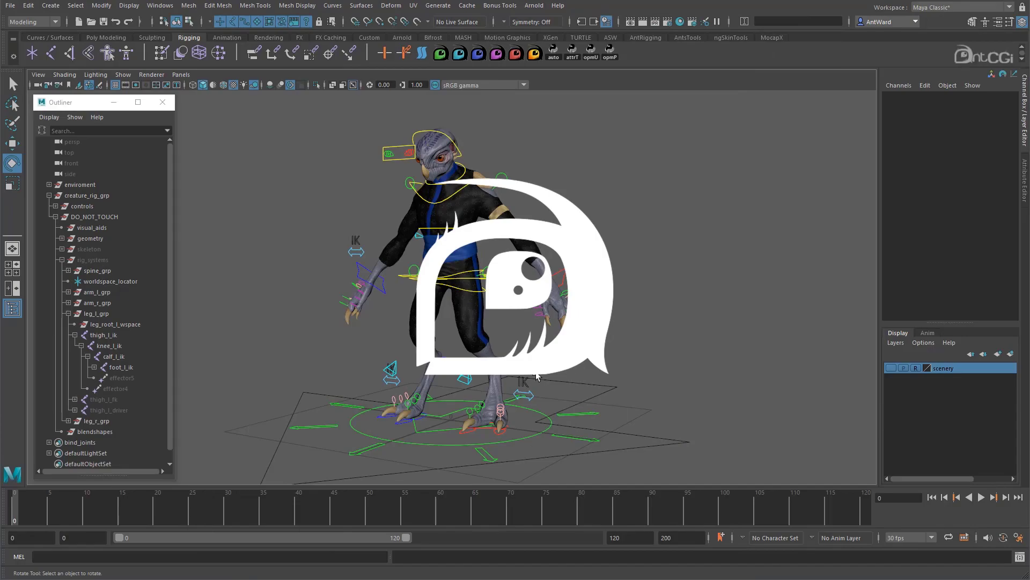
Step: Try lowering cog_ctrl to test the legs, and undo the move
{"action": "left_click_drag", "start_coordinate": [538, 376], "coordinate": [502, 322], "text": "alt"}
{"action": "left_click", "coordinate": [514, 295]}
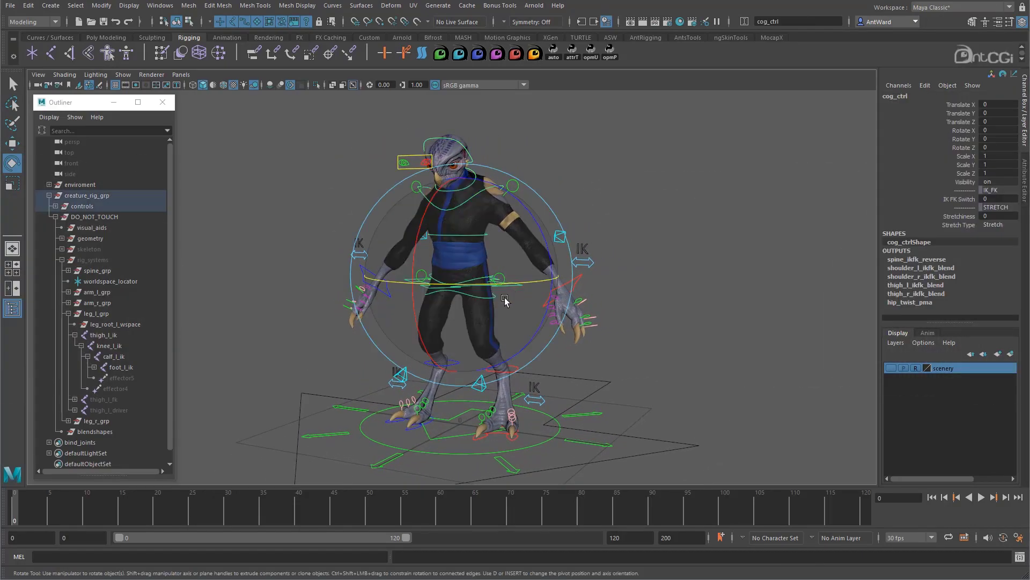
{"action": "key", "text": "w"}
{"action": "left_click_drag", "start_coordinate": [461, 280], "coordinate": [469, 301]}
{"action": "key", "text": "ctrl+z"}
Step: Set root_ctrl's Rig Systems attribute to Show so the driving joints are displayed
{"action": "right_click_drag", "start_coordinate": [485, 356], "coordinate": [528, 364], "text": "alt"}
{"action": "left_click", "coordinate": [595, 422]}
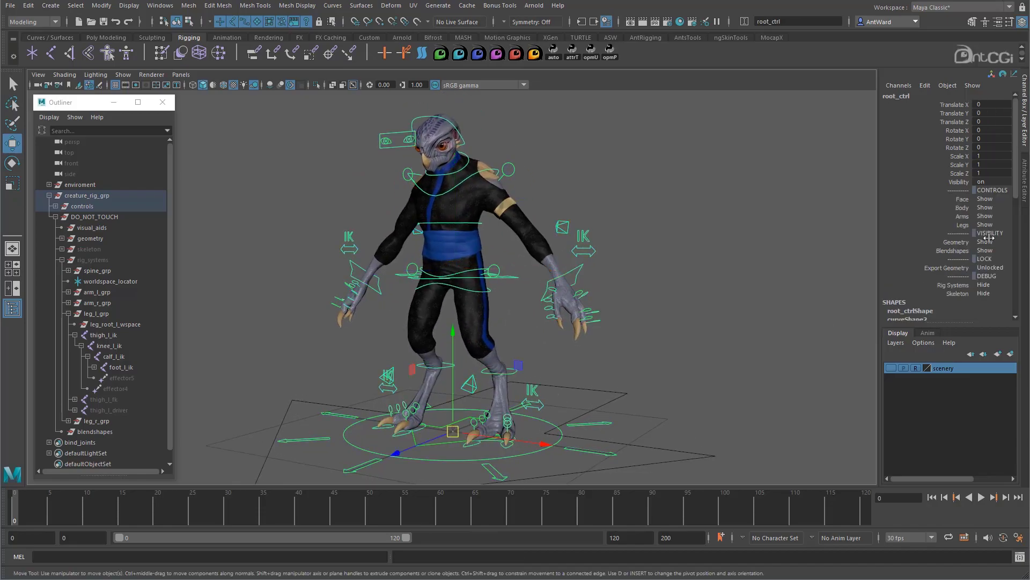
{"action": "left_click", "coordinate": [961, 284]}
{"action": "middle_click_drag", "start_coordinate": [511, 345], "coordinate": [528, 323], "text": "alt"}
{"action": "left_click_drag", "start_coordinate": [528, 323], "coordinate": [536, 327], "text": "alt"}
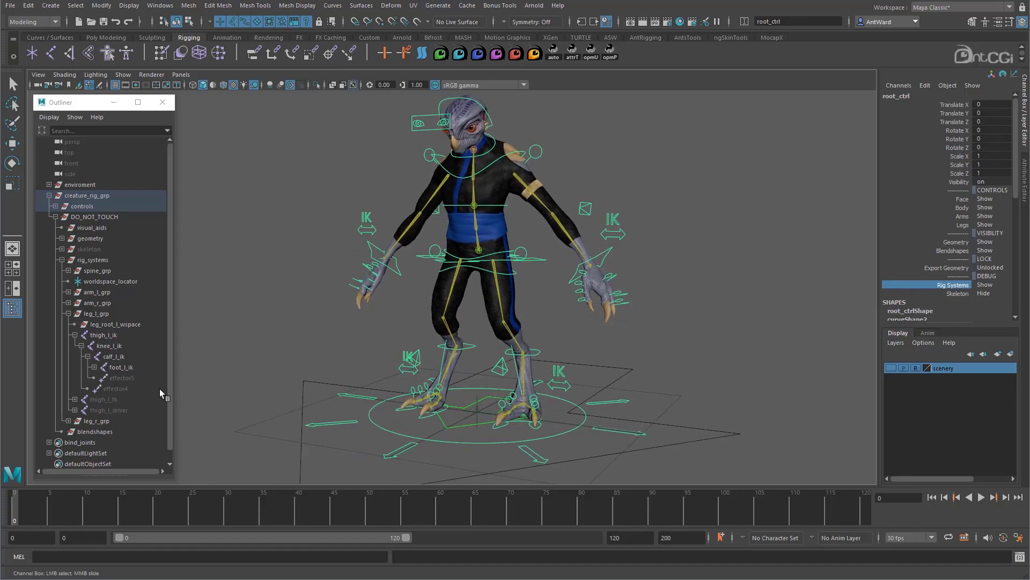
Step: Select the thigh_l_ik joint and examine its Preferred Angle and Joint Orient attributes
{"action": "left_click", "coordinate": [102, 334]}
{"action": "key", "text": "w"}
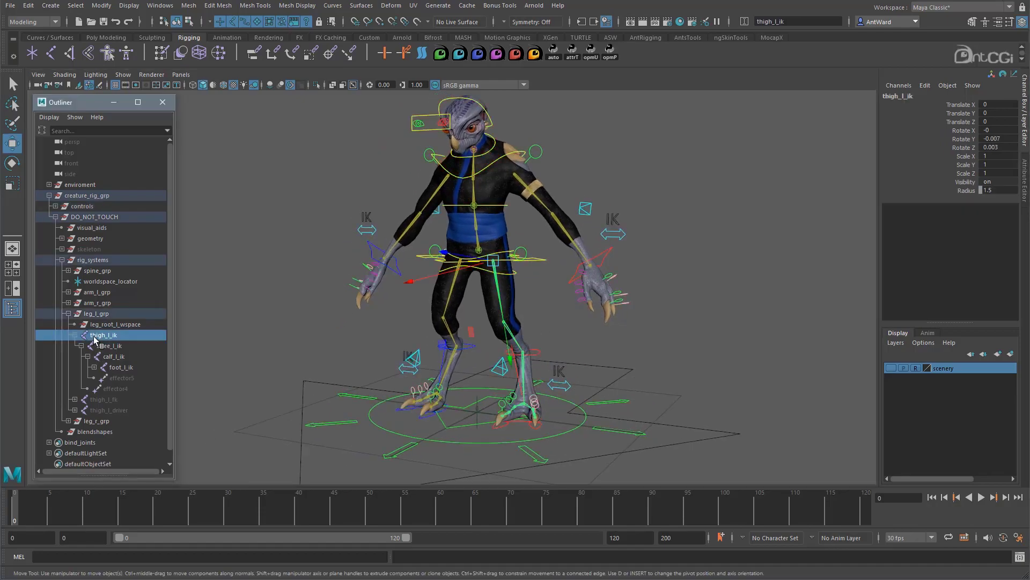
{"action": "left_click", "coordinate": [1025, 191]}
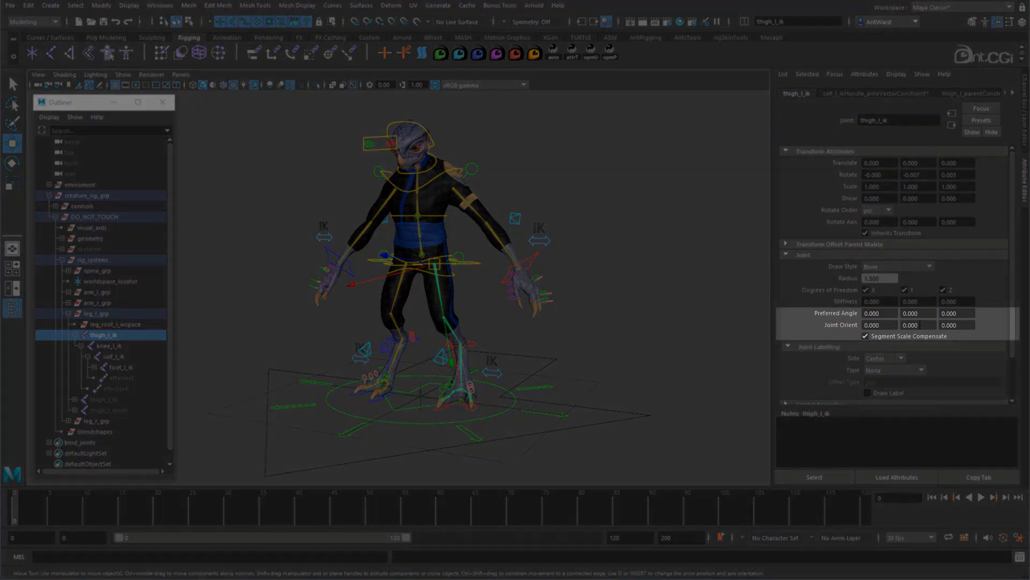
Step: Lower cog_ctrl slightly to test how the IK joints bend both legs
{"action": "left_click", "coordinate": [458, 262]}
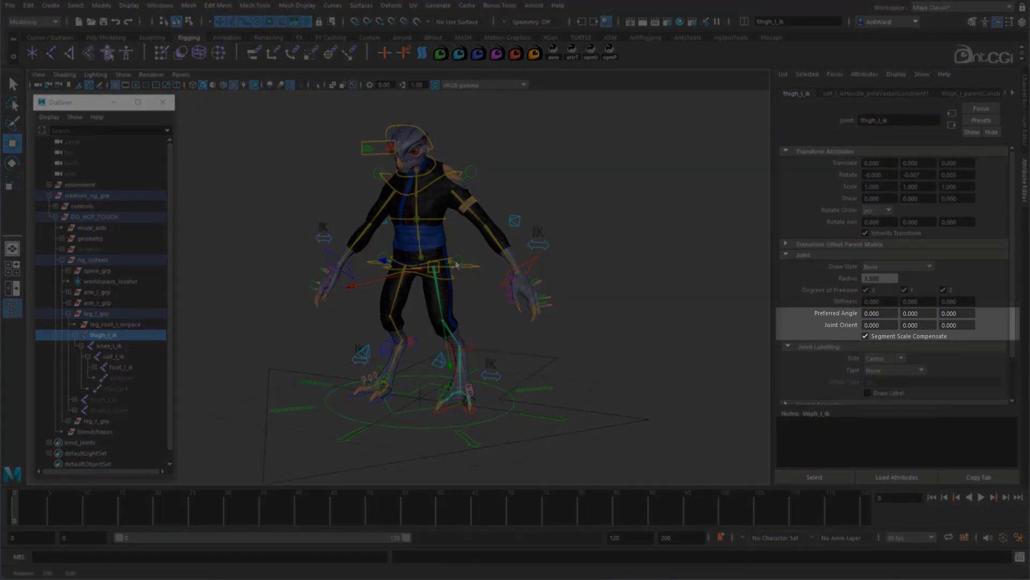
{"action": "key", "text": "e"}
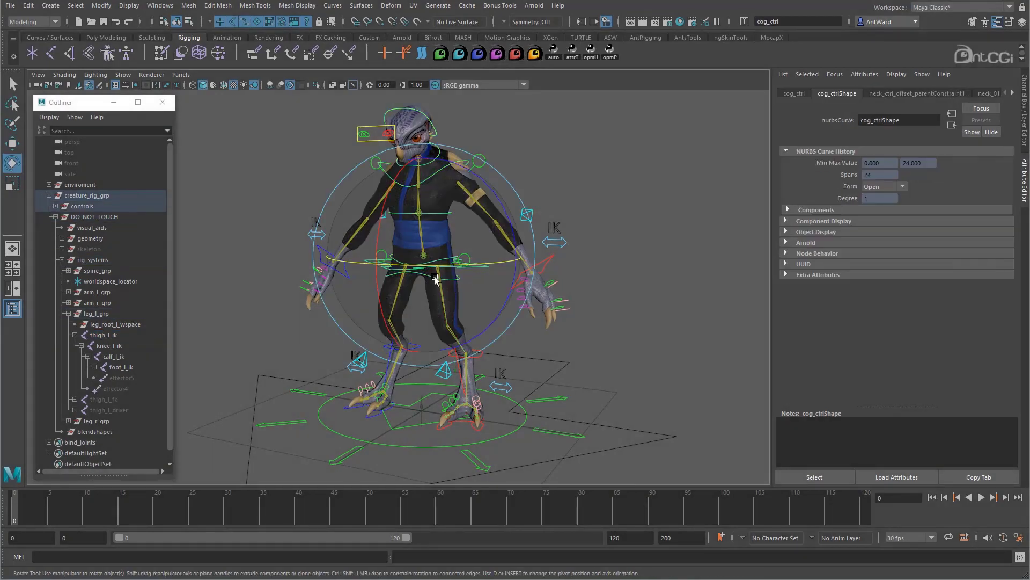
{"action": "mouse_move", "coordinate": [427, 265]}
{"action": "left_mouse_down"}
{"action": "mouse_move", "coordinate": [469, 265]}
{"action": "mouse_move", "coordinate": [400, 265]}
{"action": "mouse_move", "coordinate": [471, 265]}
{"action": "mouse_move", "coordinate": [398, 267]}
{"action": "mouse_move", "coordinate": [444, 266]}
{"action": "mouse_move", "coordinate": [473, 212]}
{"action": "mouse_move", "coordinate": [413, 214]}
{"action": "mouse_move", "coordinate": [465, 213]}
{"action": "mouse_move", "coordinate": [455, 215]}
{"action": "mouse_move", "coordinate": [455, 283]}
{"action": "mouse_move", "coordinate": [395, 291]}
{"action": "mouse_move", "coordinate": [436, 250]}
{"action": "mouse_move", "coordinate": [398, 291]}
{"action": "mouse_move", "coordinate": [420, 291]}
{"action": "mouse_move", "coordinate": [434, 263]}
{"action": "mouse_move", "coordinate": [448, 278]}
{"action": "mouse_move", "coordinate": [431, 271]}
{"action": "left_mouse_up"}
{"action": "key", "text": "w"}
{"action": "left_click_drag", "start_coordinate": [474, 345], "coordinate": [448, 340], "text": "alt"}
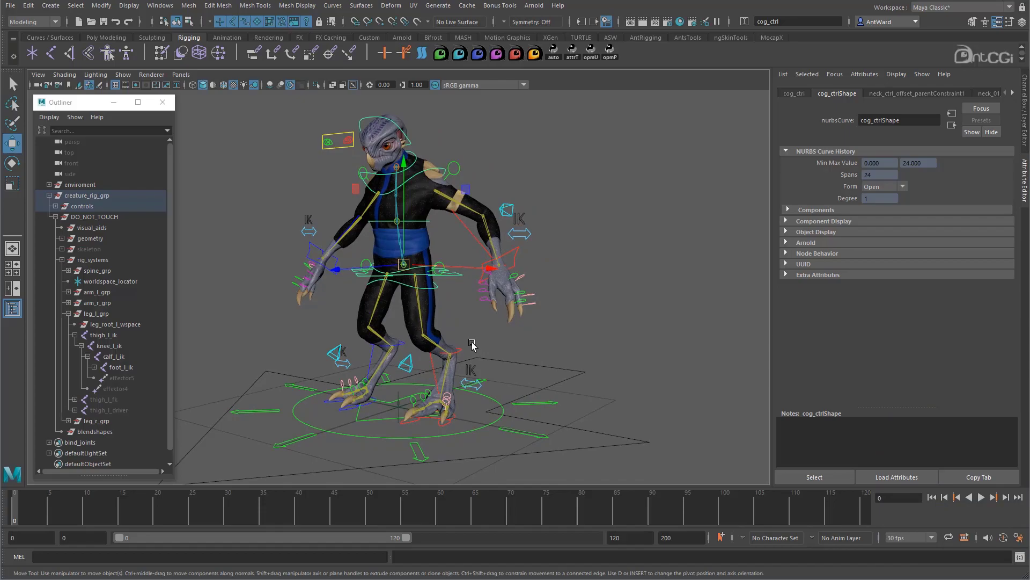